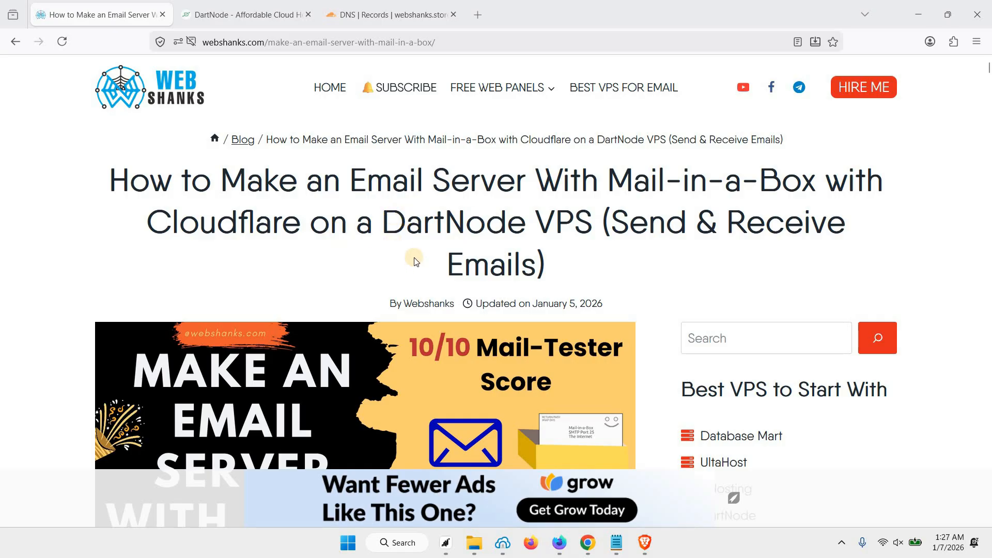
Step: Read down to the tutorial's Mail-in-a-Box Prerequisites, then bring up the DartNode Ryzen Cloud page
scroll(414, 258, down, 15)
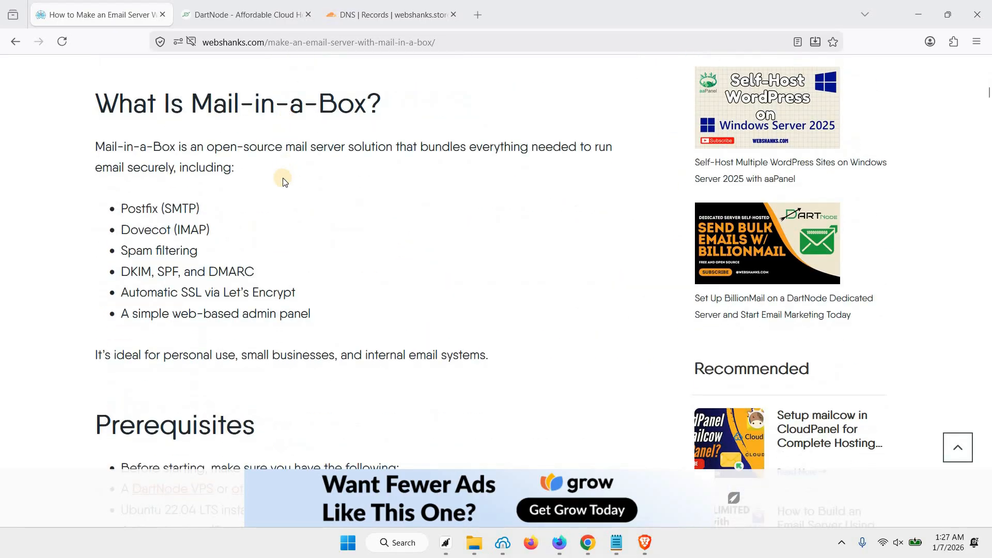
scroll(285, 183, down, 4)
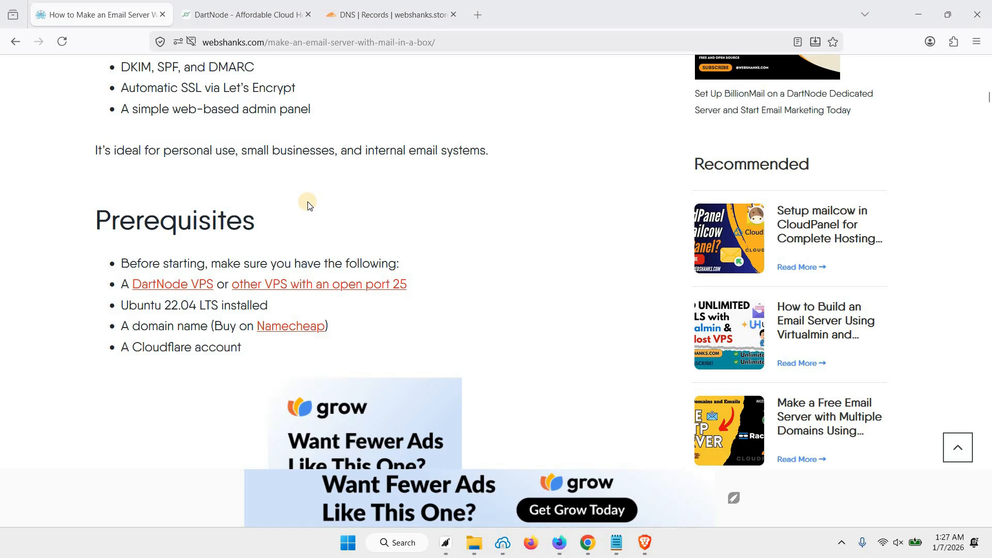
key(ctrl+Tab)
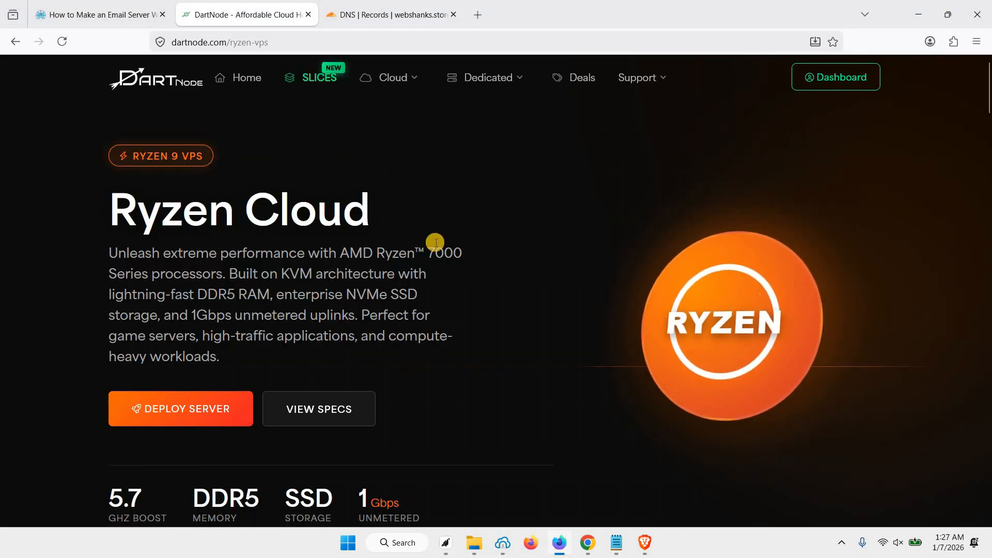
Step: Scroll through the DartNode Ryzen Cloud VPS features to review the plan
scroll(357, 238, down, 3)
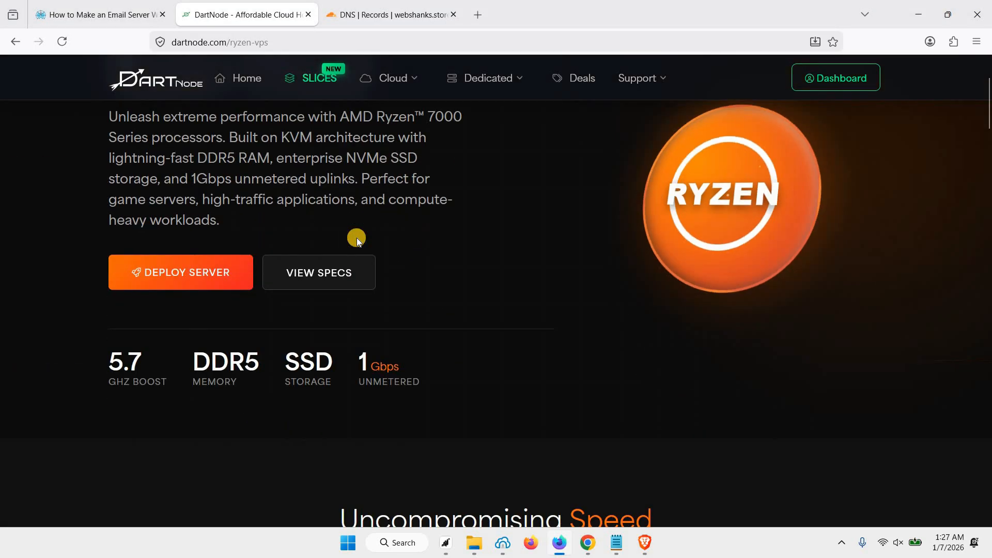
scroll(357, 238, down, 6)
scroll(358, 240, down, 10)
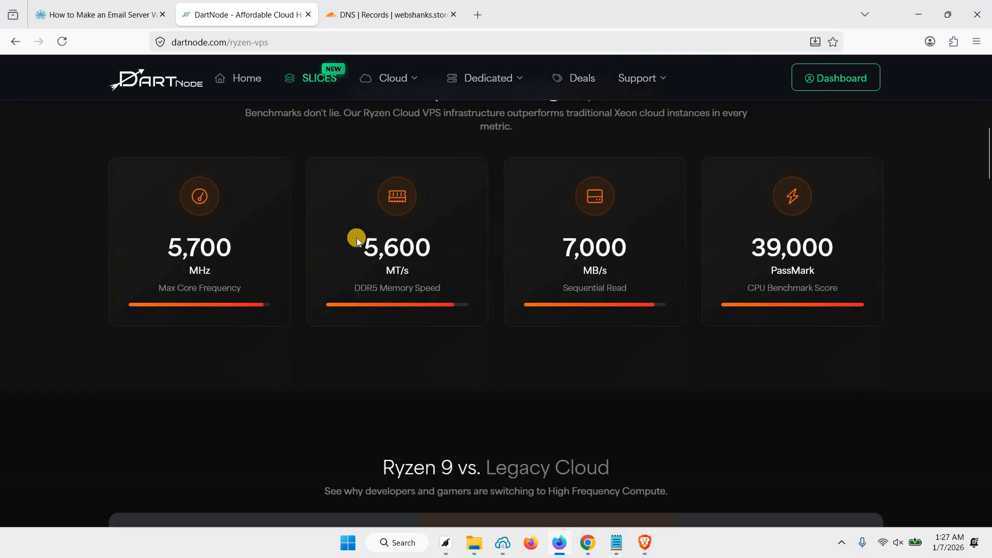
scroll(353, 243, down, 12)
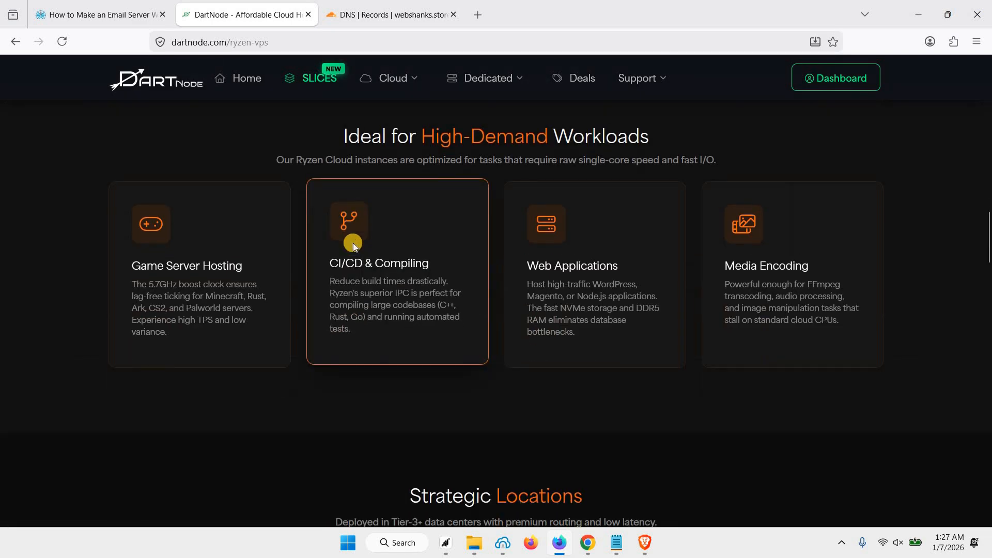
scroll(462, 266, up, 1)
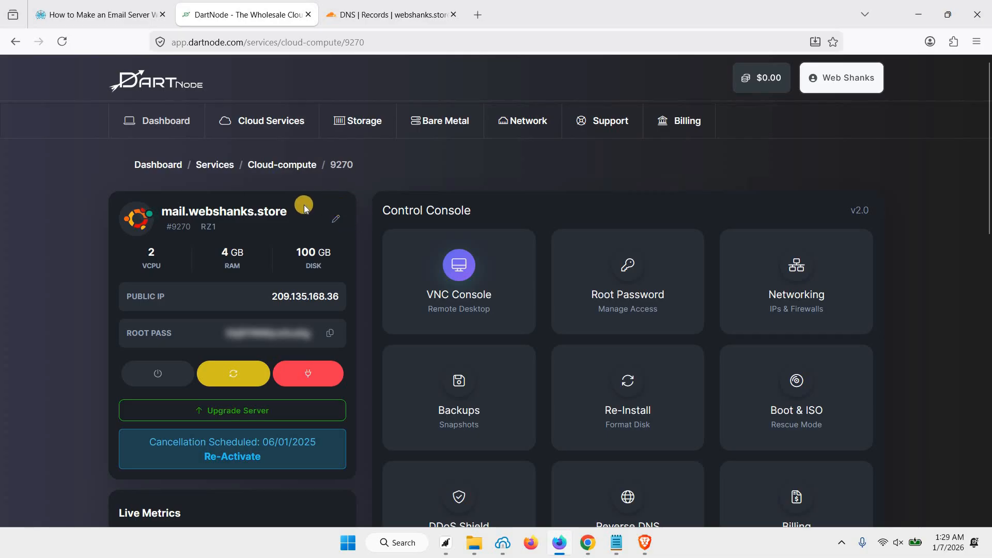
Step: Confirm the server's VM hostname reads mail.webshanks.store, then go to Cloudflare DNS records
click(333, 222)
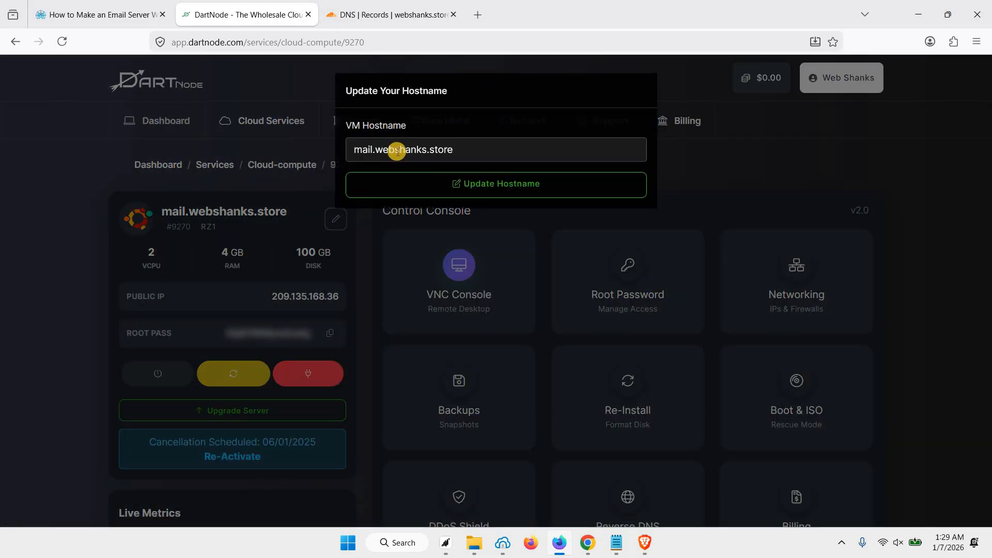
click(468, 143)
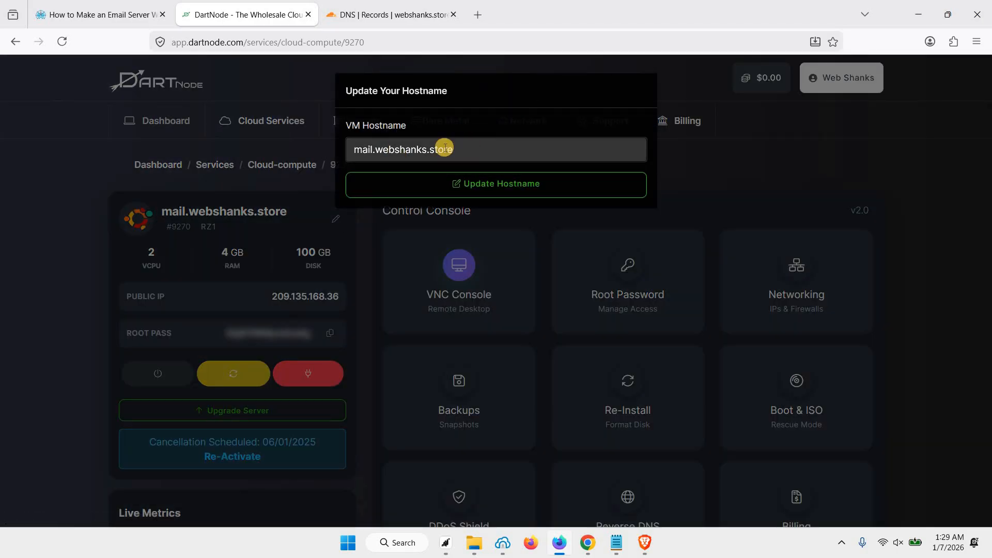
drag(381, 148, 472, 150)
click(472, 151)
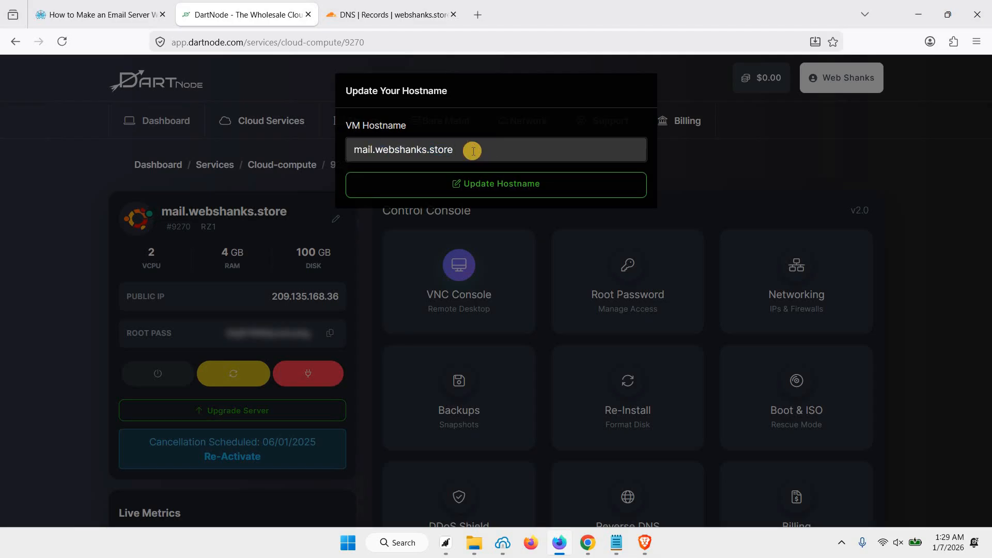
click(288, 190)
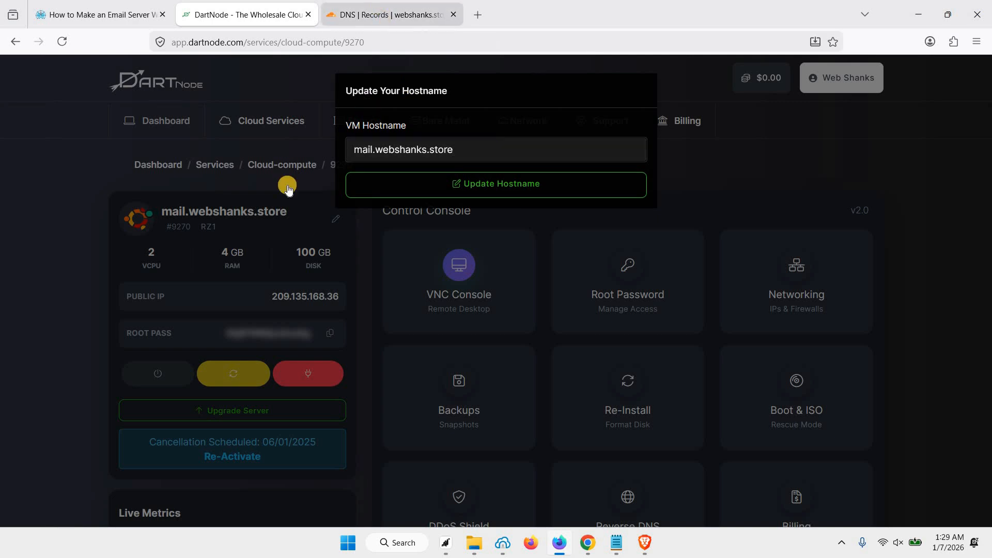
click(385, 14)
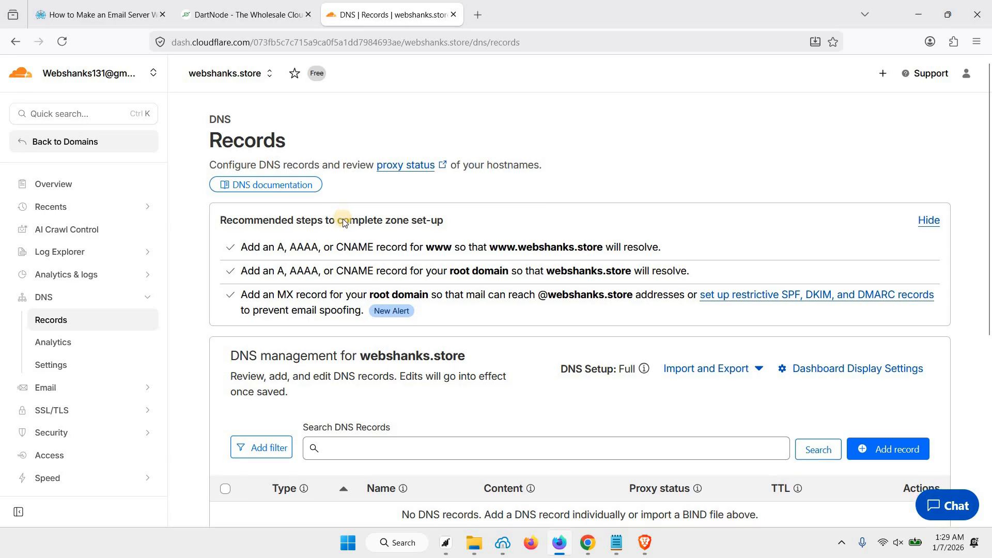
scroll(343, 219, down, 1)
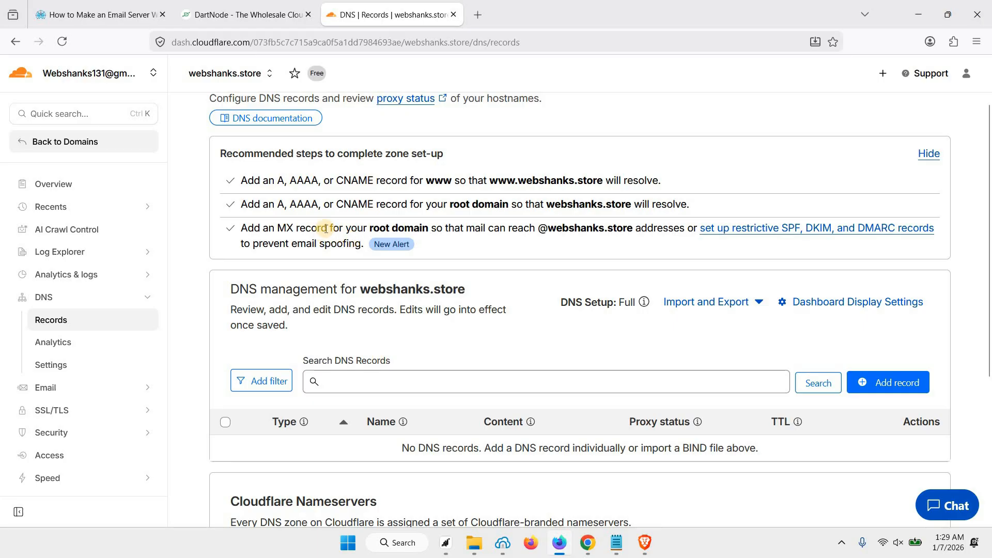
Step: Close the DartNode hostname editor unchanged and check the server name mail.webshanks.store
click(246, 15)
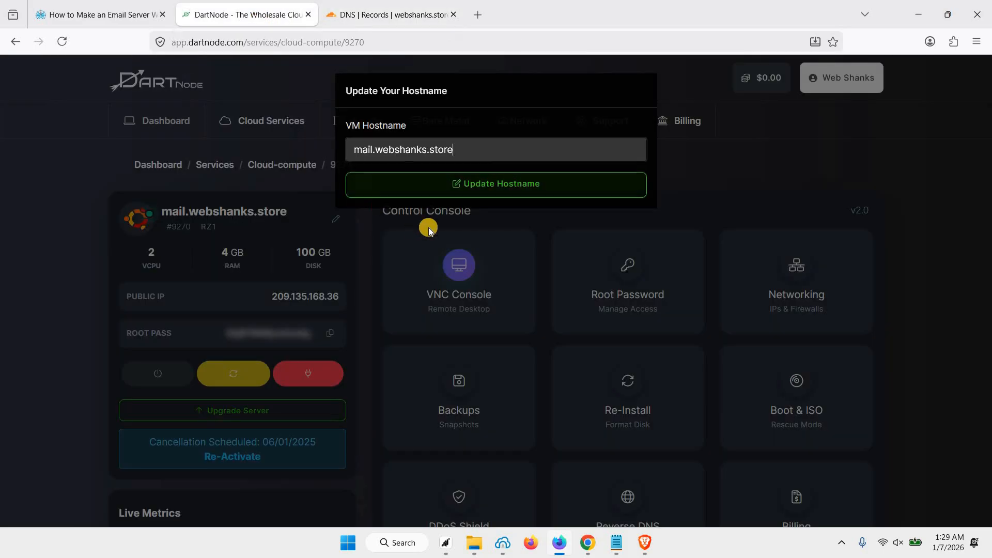
click(740, 192)
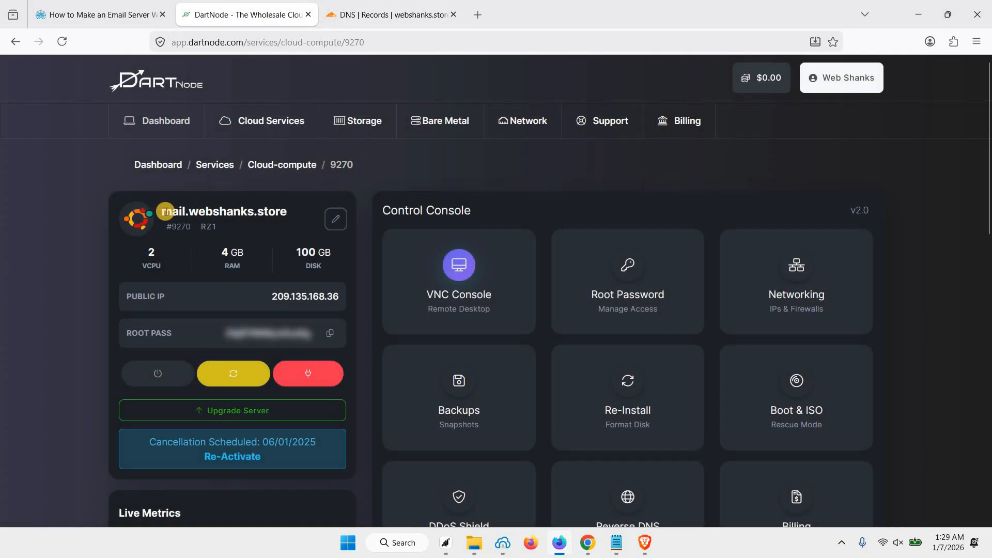
triple_click(285, 216)
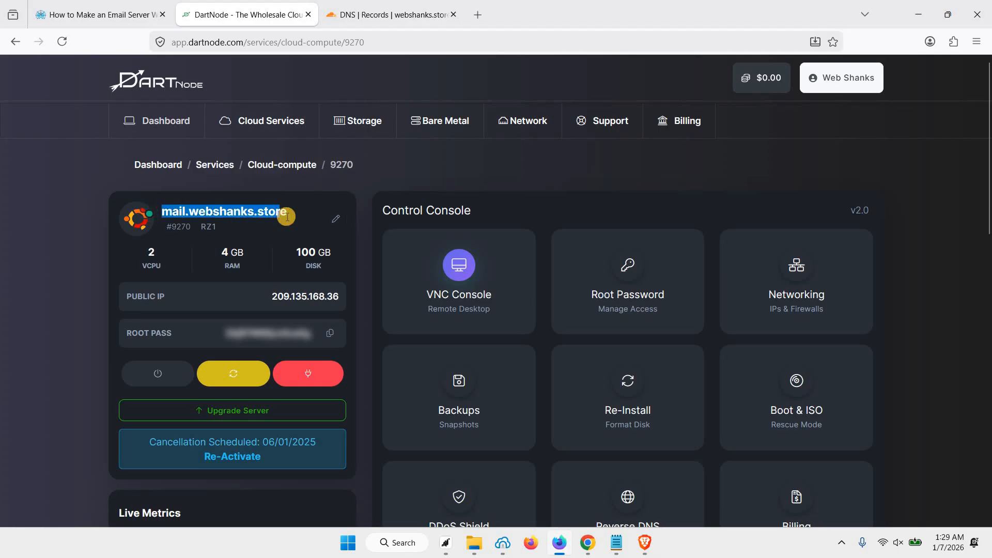
click(288, 216)
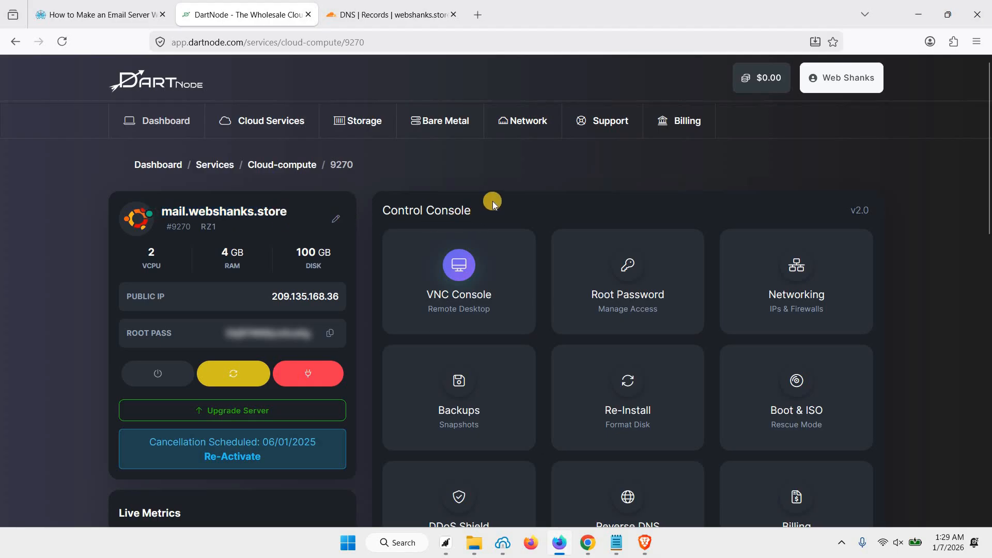
Step: Open the server's Network > Reverse DNS settings in a new tab
mouse_move(525, 126)
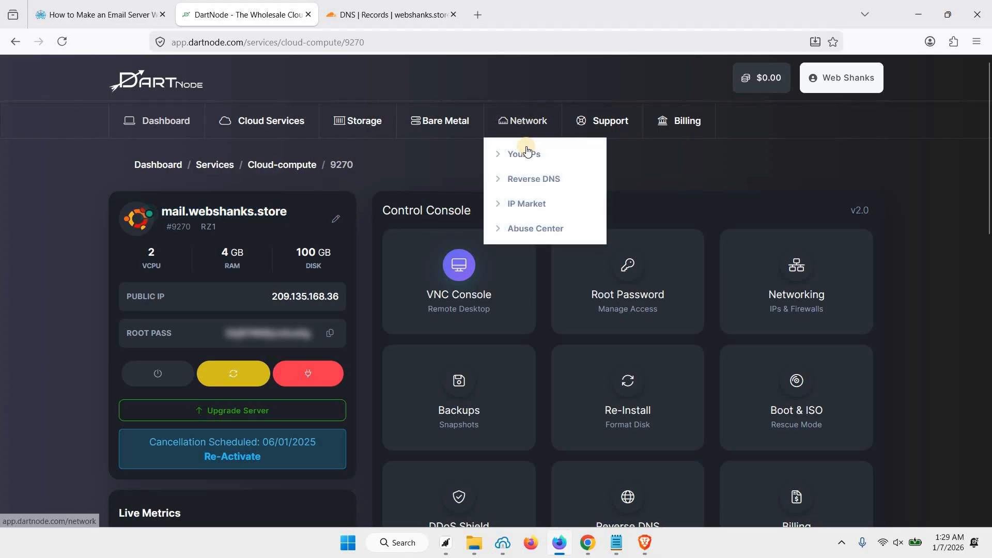
right_click(533, 184)
key(t)
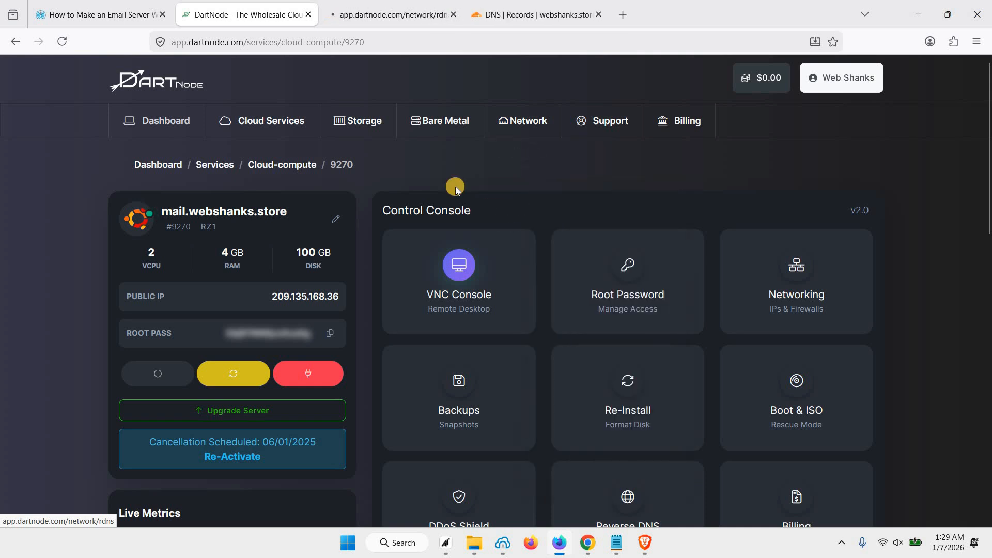
key(ctrl+Tab)
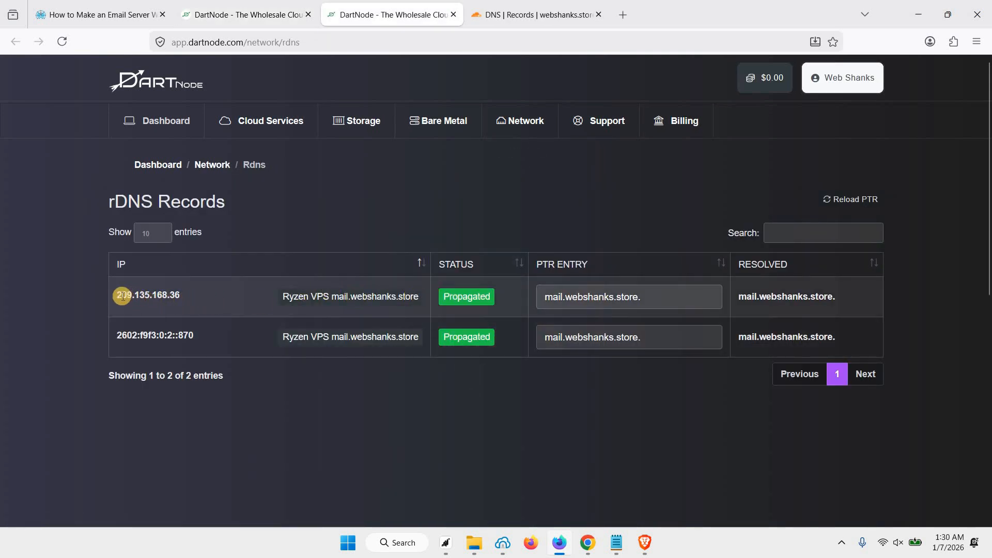
Step: Verify both IPv4 and IPv6 PTR records point to mail.webshanks.store and show Propagated
drag(118, 295, 178, 294)
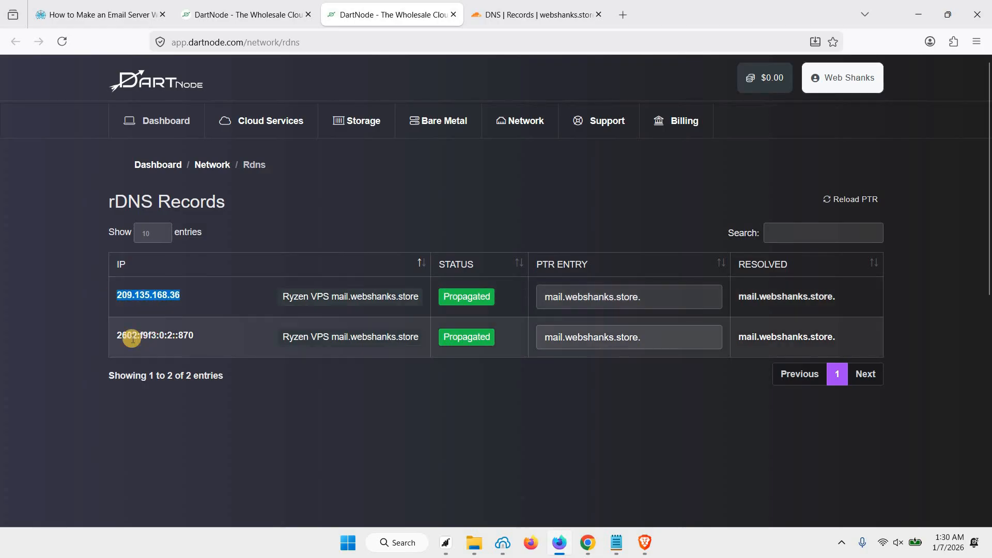
drag(120, 334, 221, 336)
click(221, 335)
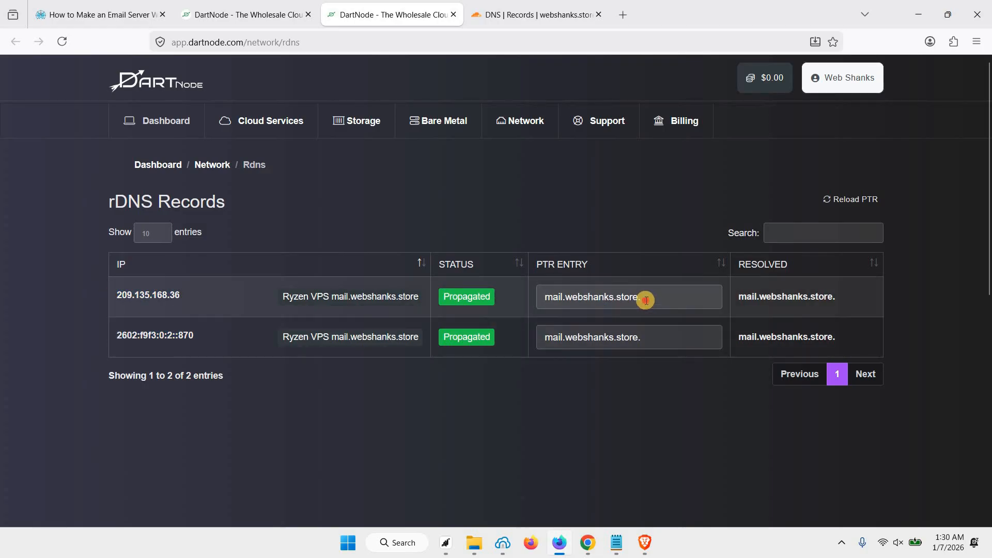
drag(645, 299, 522, 298)
click(649, 332)
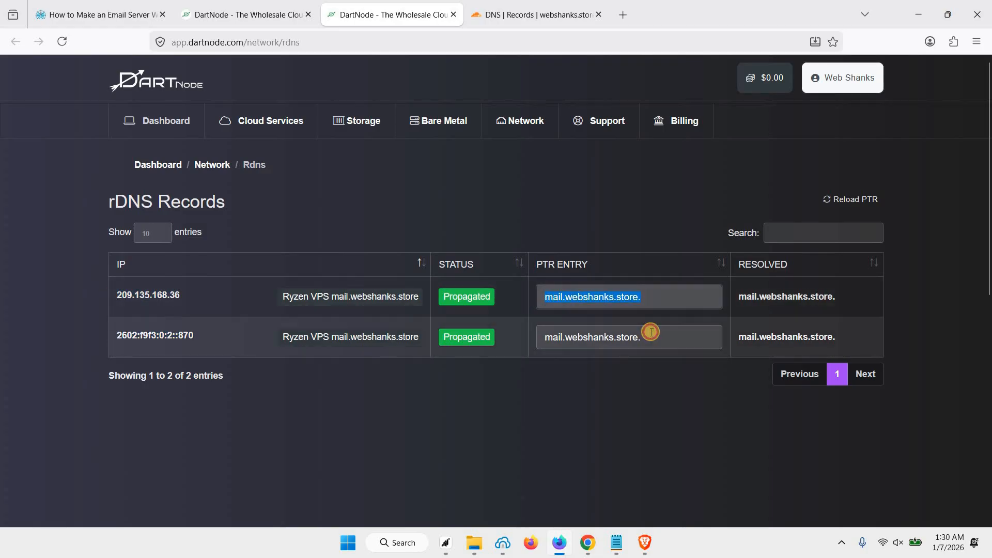
click(656, 294)
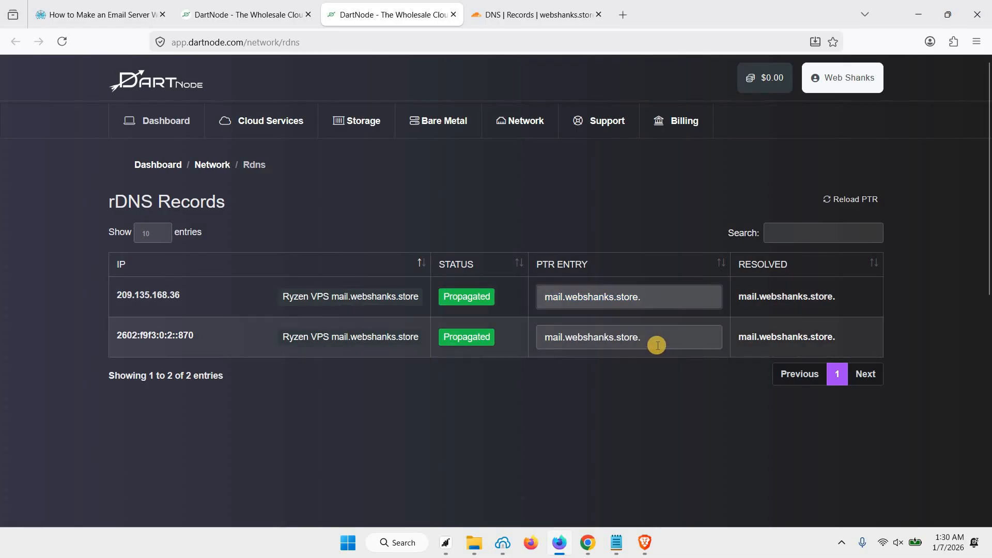
click(508, 294)
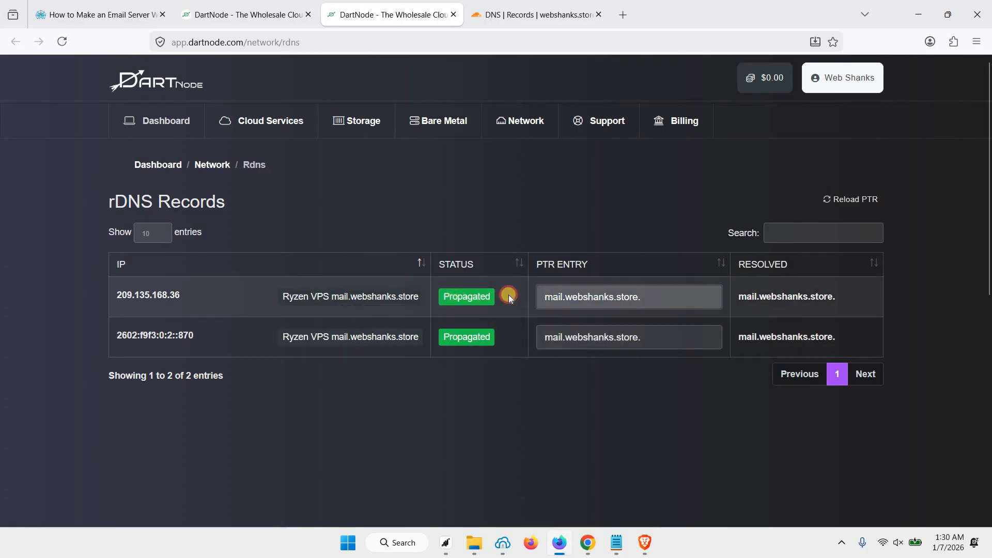
double_click(508, 294)
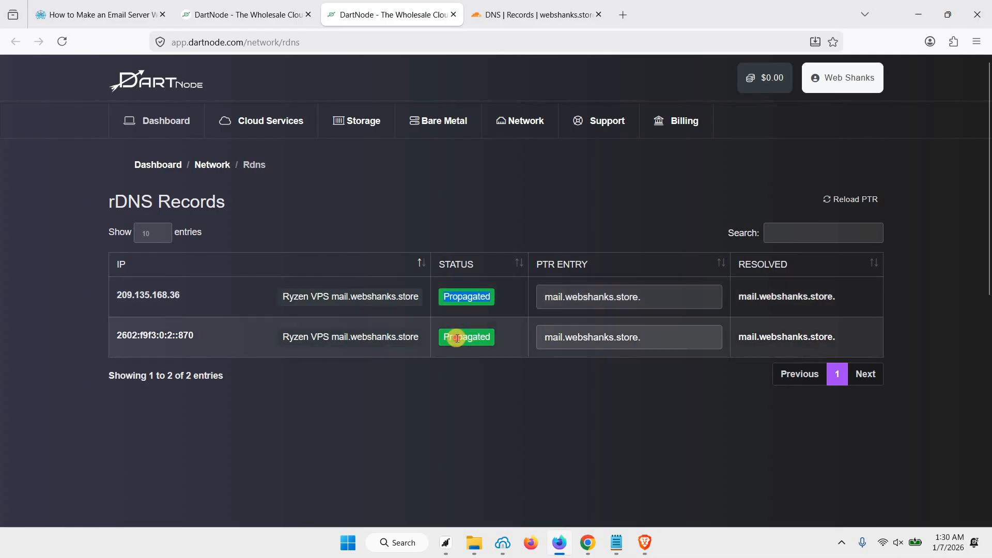
click(455, 337)
key(ctrl+shift+Tab)
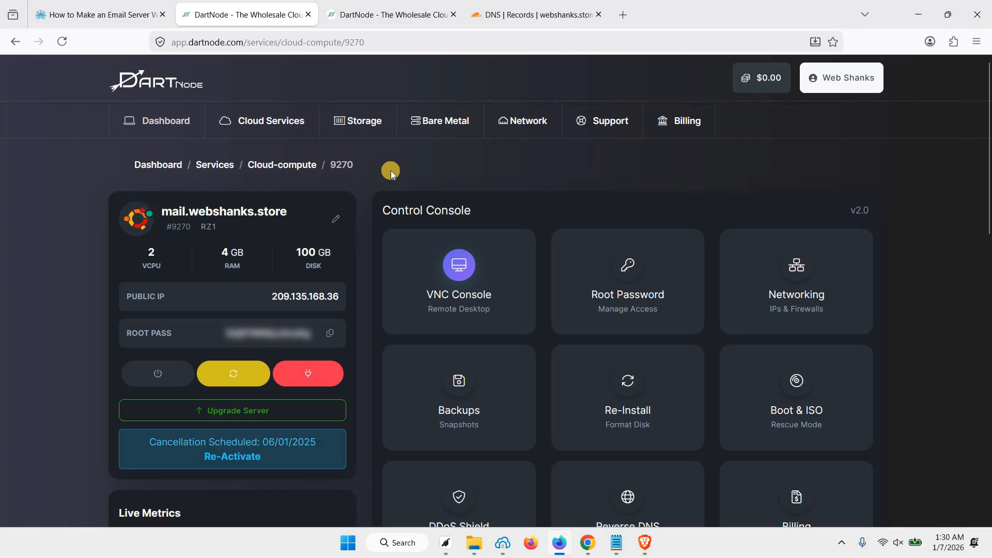
Step: Open a blank Add record form in Cloudflare's webshanks.store DNS zone
click(506, 15)
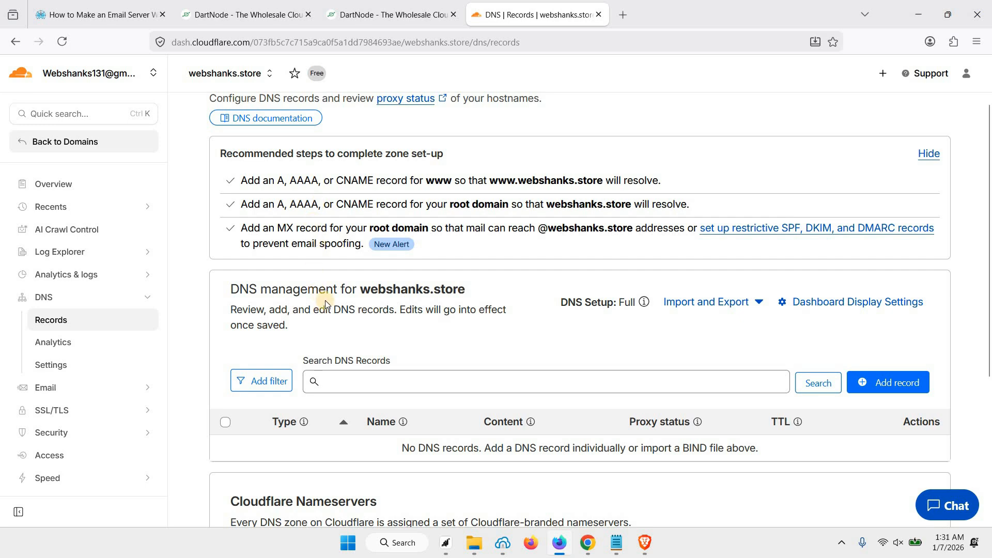
scroll(459, 310, down, 3)
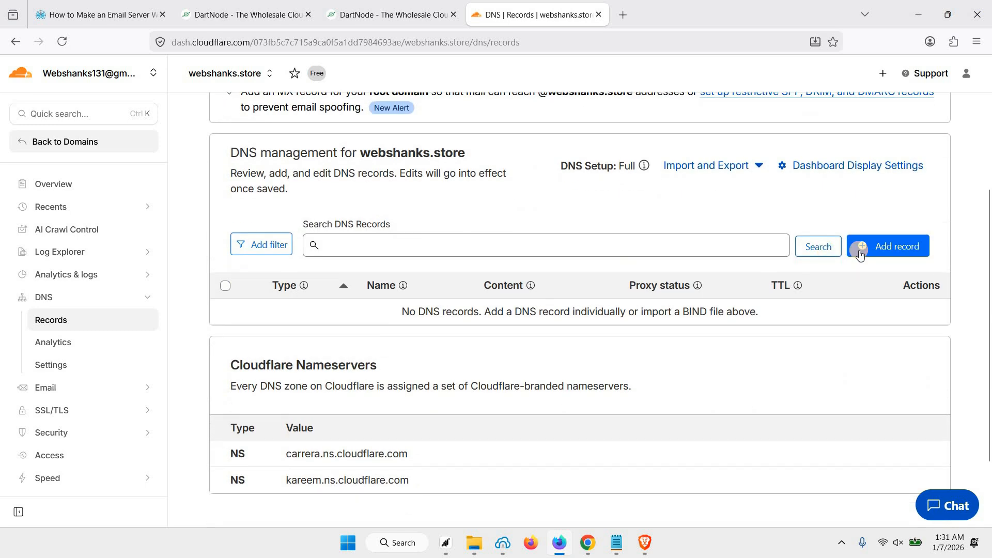
click(873, 246)
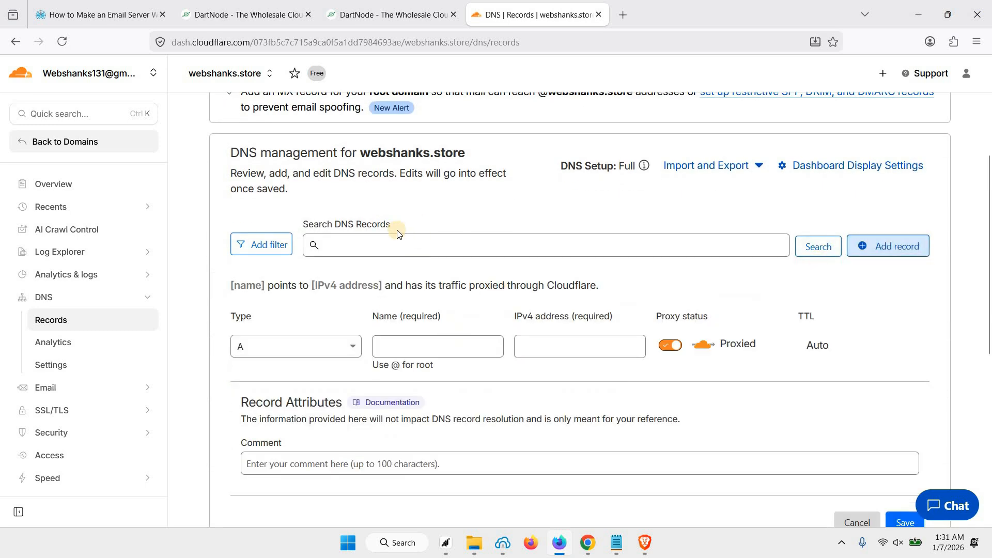
click(110, 23)
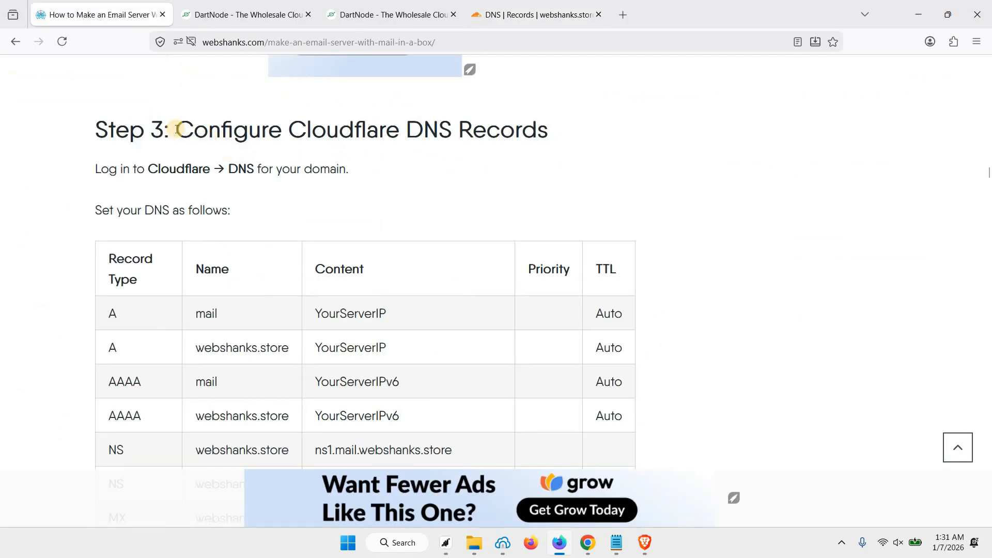
scroll(173, 197, down, 3)
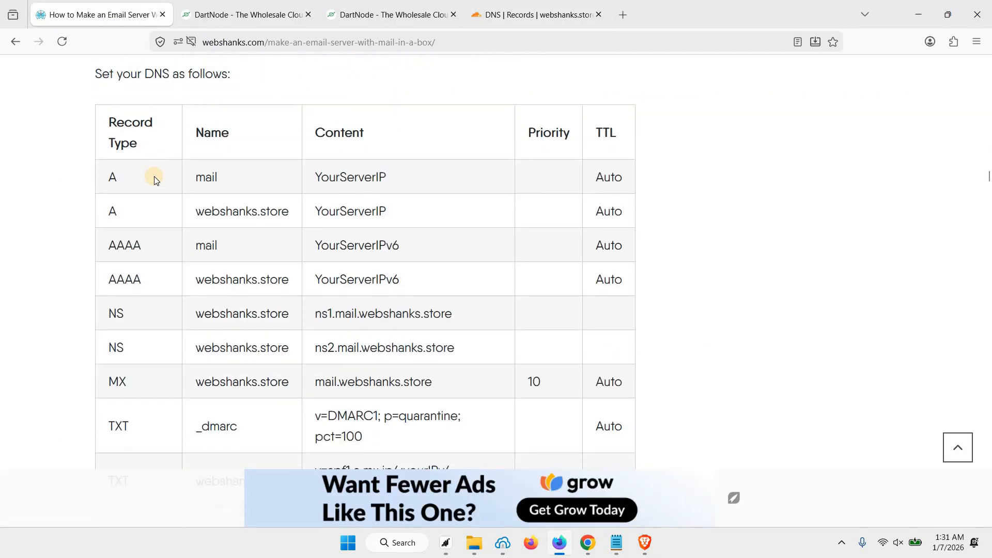
scroll(187, 218, down, 2)
scroll(156, 186, up, 2)
scroll(269, 214, down, 1)
drag(204, 211, 290, 211)
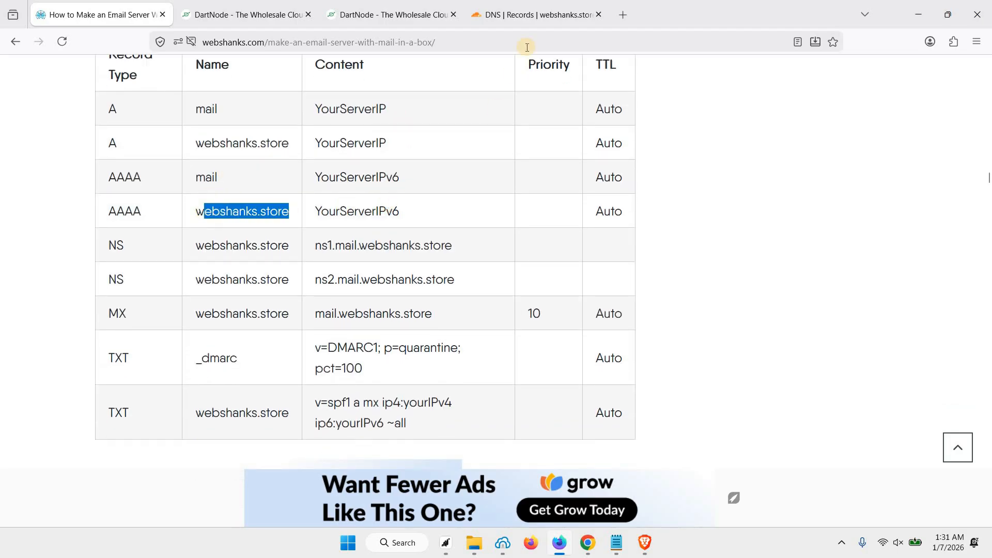
click(339, 215)
scroll(155, 185, up, 1)
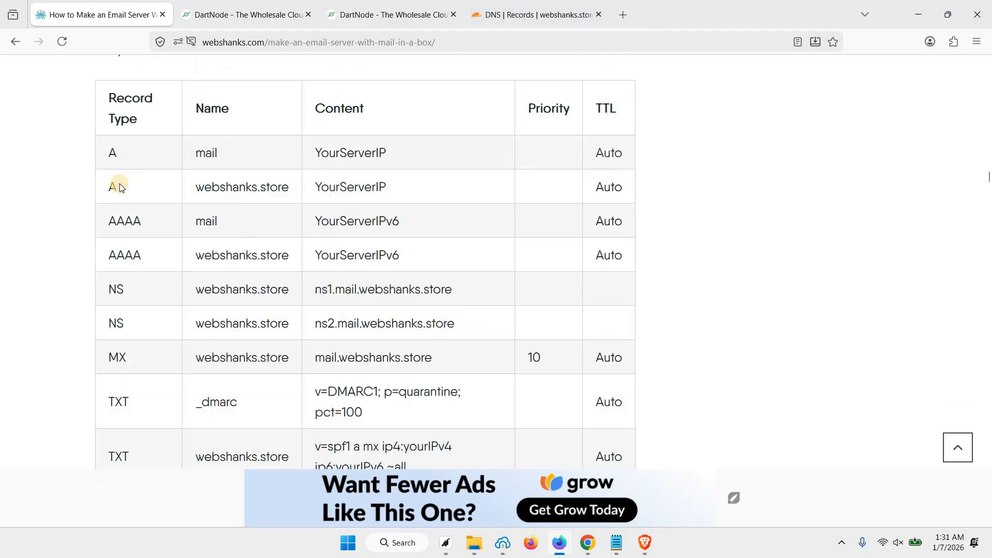
scroll(204, 195, up, 1)
scroll(162, 188, down, 4)
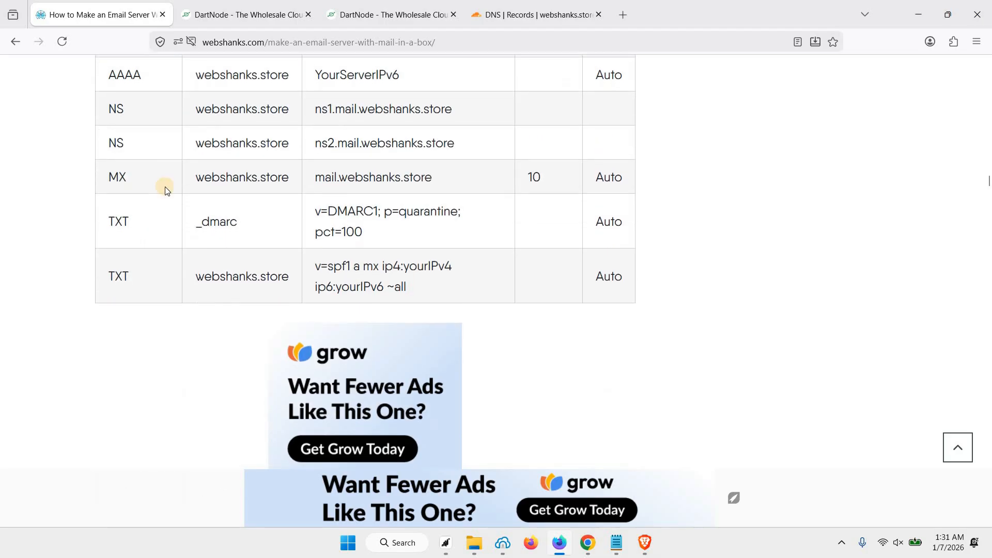
scroll(203, 241, up, 2)
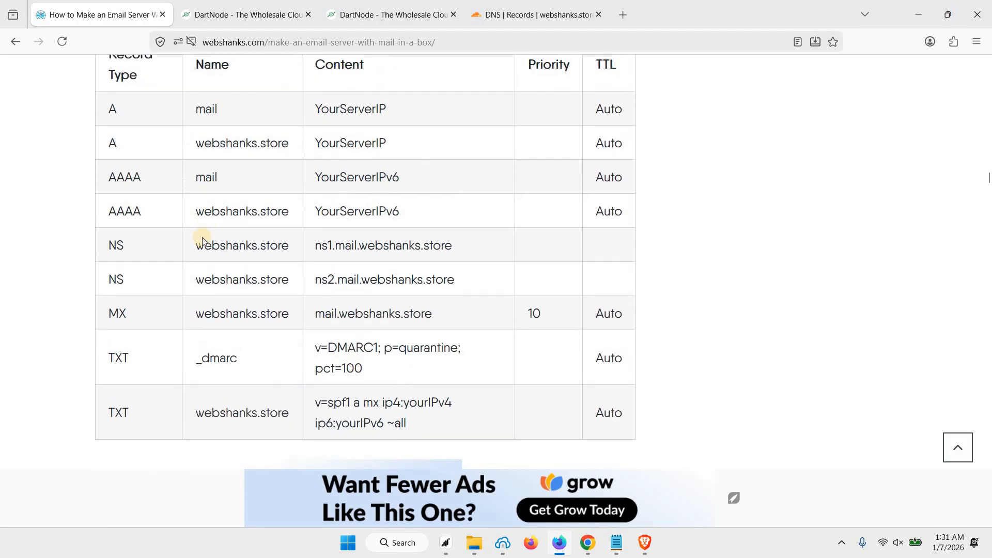
Step: Save a DNS-only A record named @ pointing to 209.135.168.36
click(536, 15)
click(430, 353)
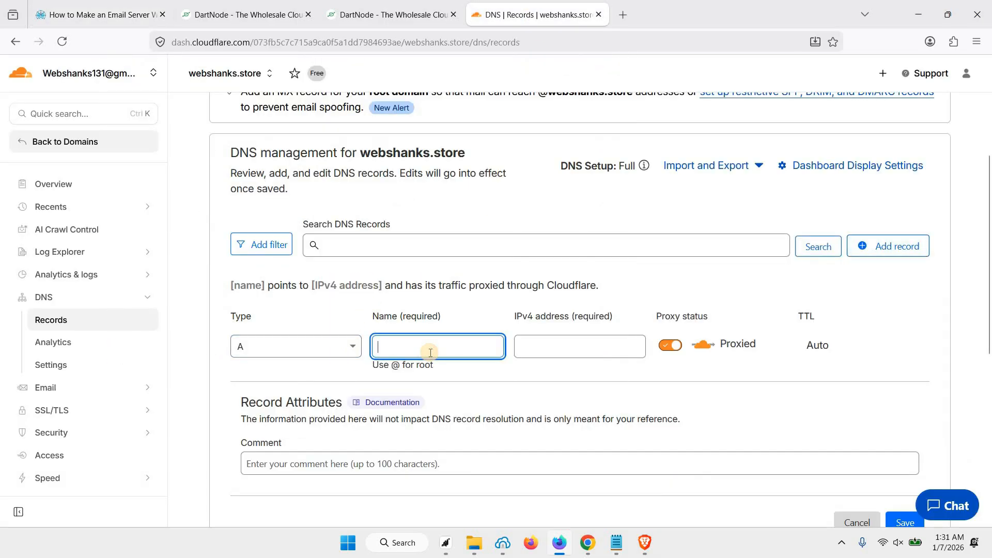
text(@)
click(243, 14)
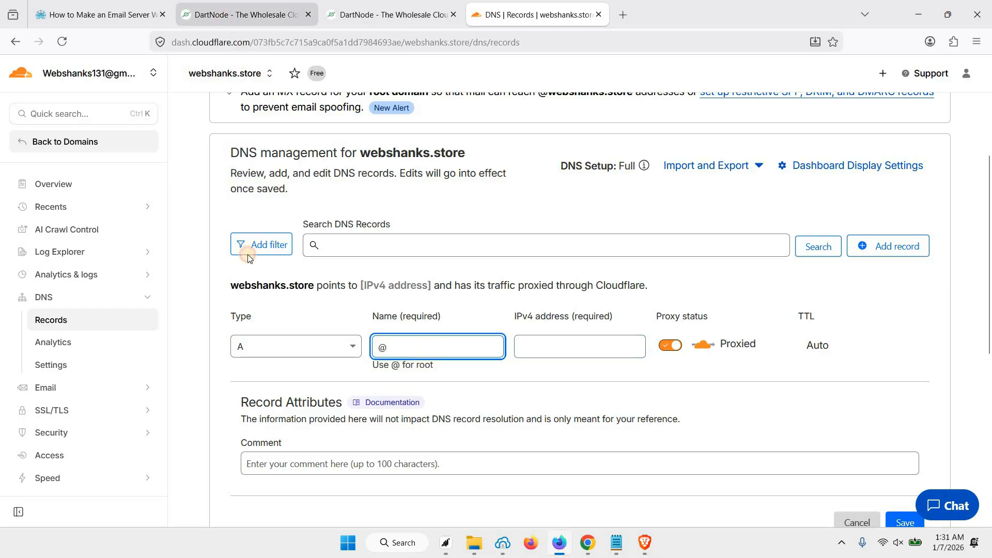
drag(270, 296, 341, 297)
key(ctrl+c)
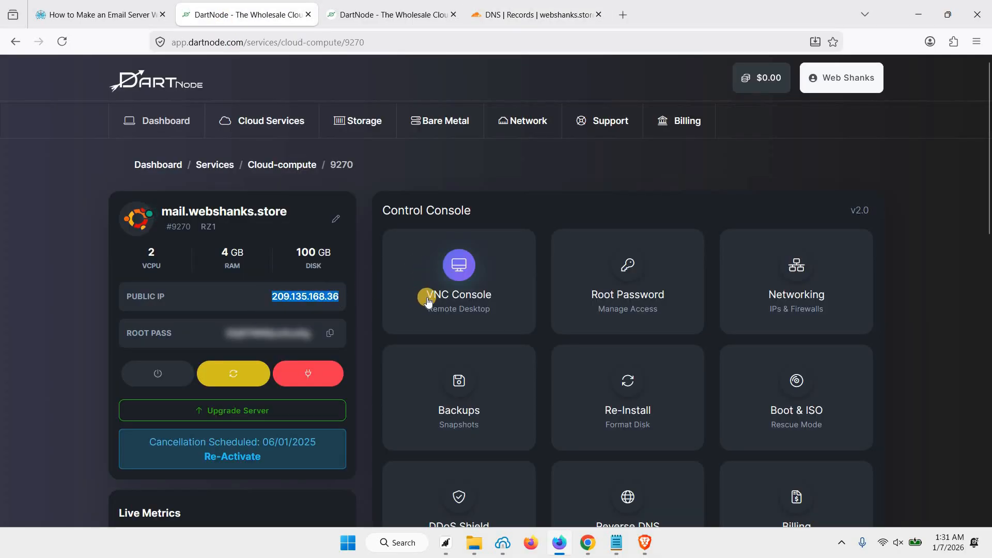
click(534, 20)
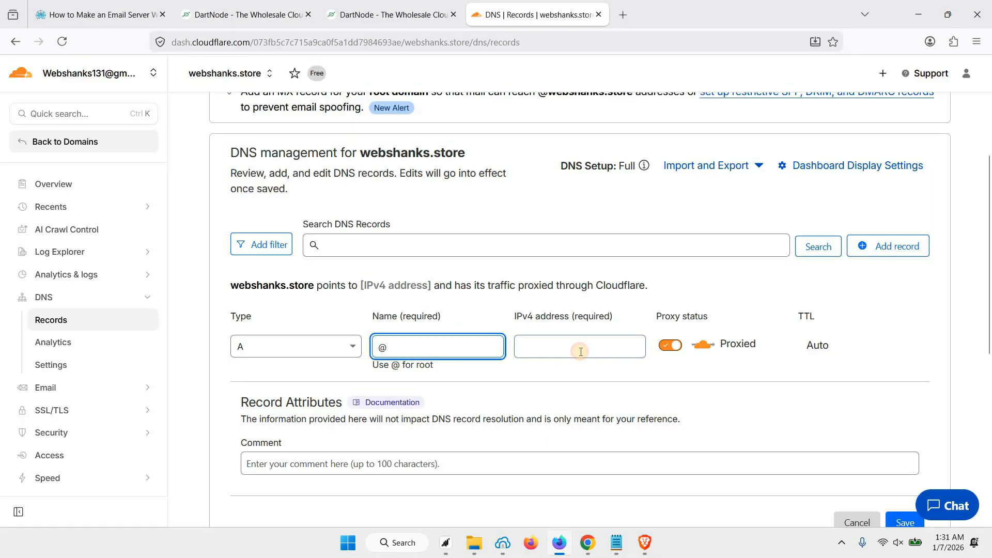
click(577, 349)
key(ctrl+v)
click(670, 345)
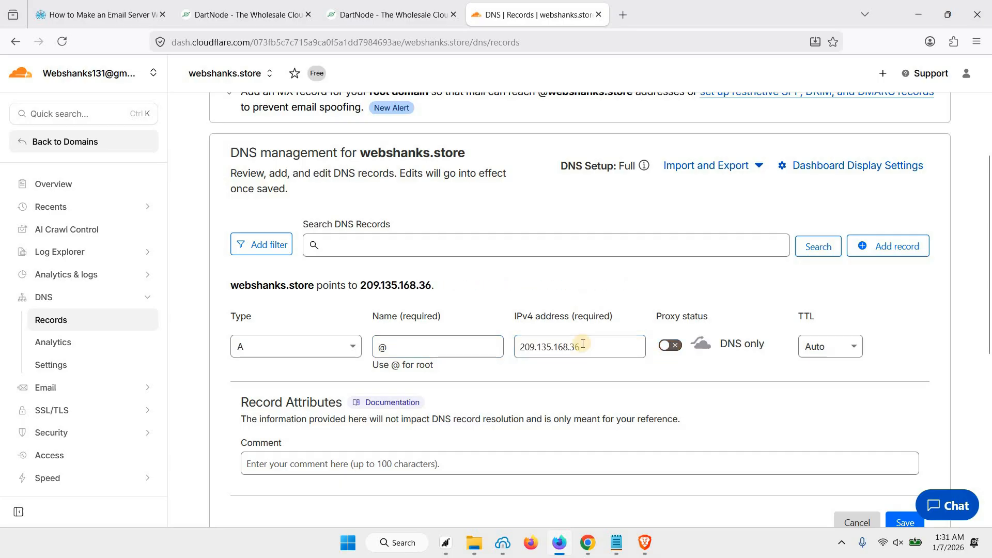
scroll(906, 385, down, 1)
scroll(906, 385, down, 1)
click(905, 383)
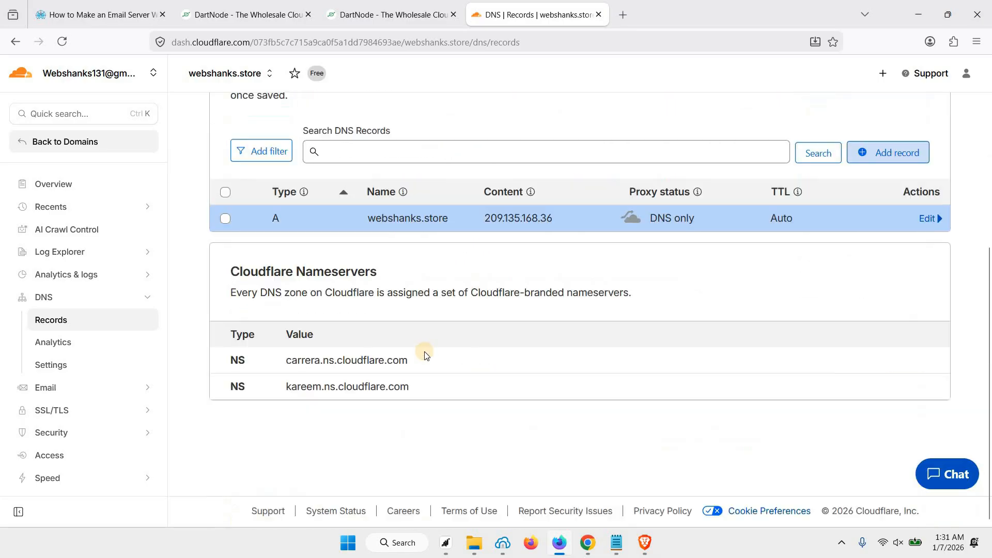
scroll(829, 307, up, 2)
Step: Add a DNS-only A record named mail pointing to 209.135.168.36
click(871, 288)
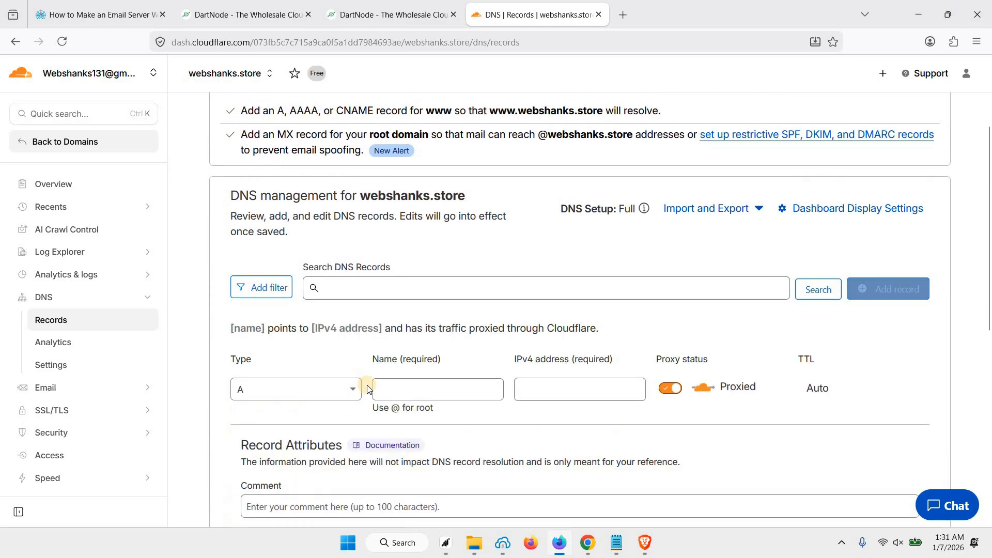
click(410, 395)
text(mail)
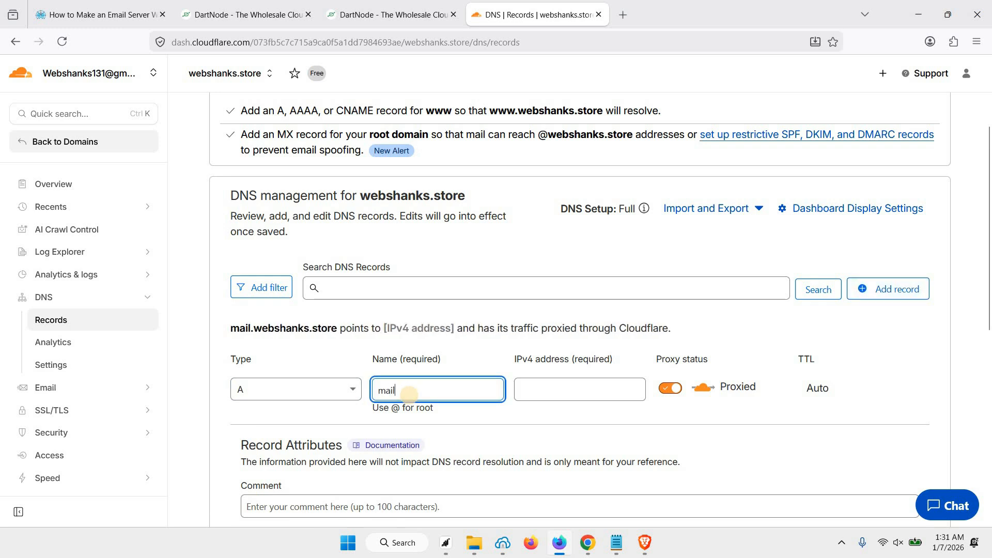
key(Tab)
key(ctrl+v)
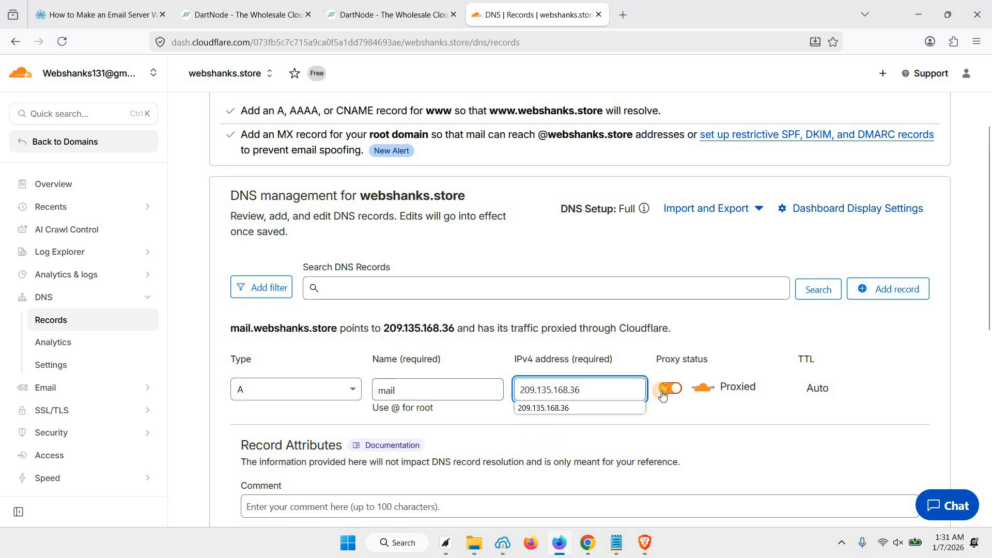
click(669, 389)
scroll(865, 414, down, 3)
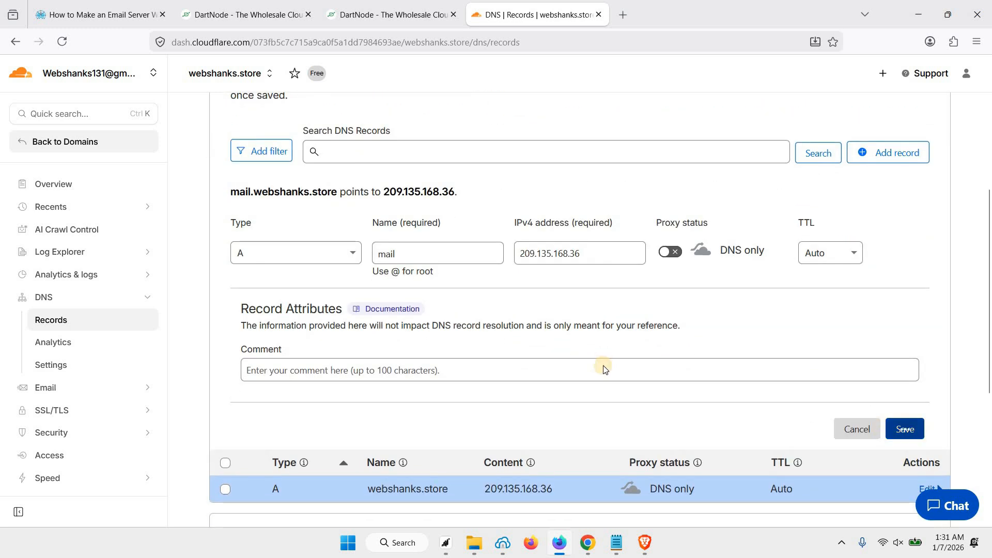
scroll(830, 268, up, 1)
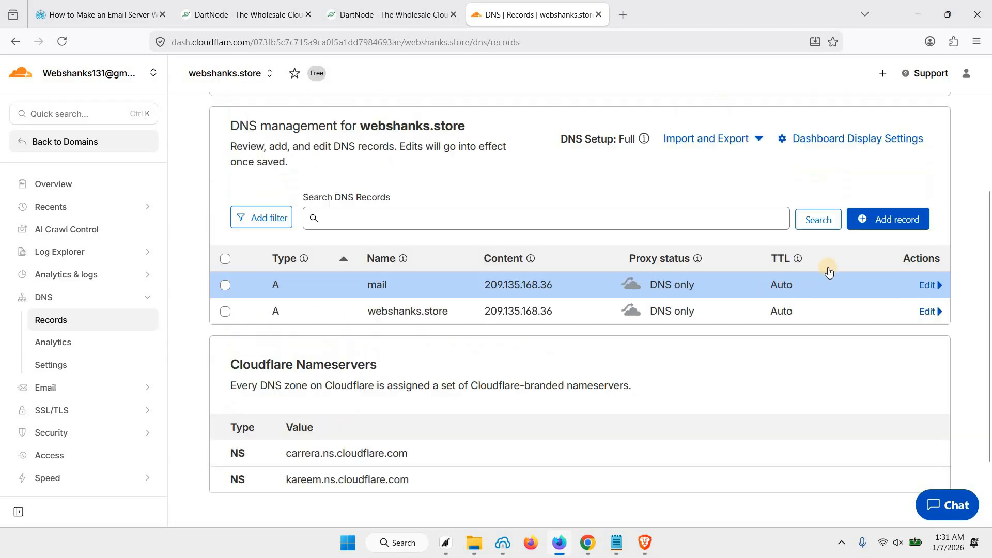
Step: Save a DNS-only AAAA record named @ pointing to 2602:f9f3:0:2::870
click(881, 222)
click(310, 321)
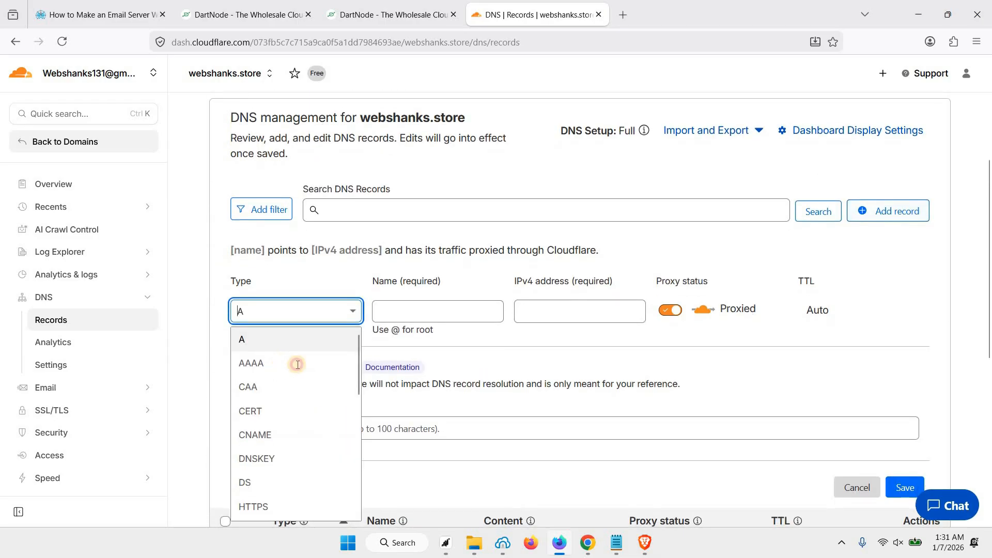
click(297, 365)
click(416, 321)
text(@)
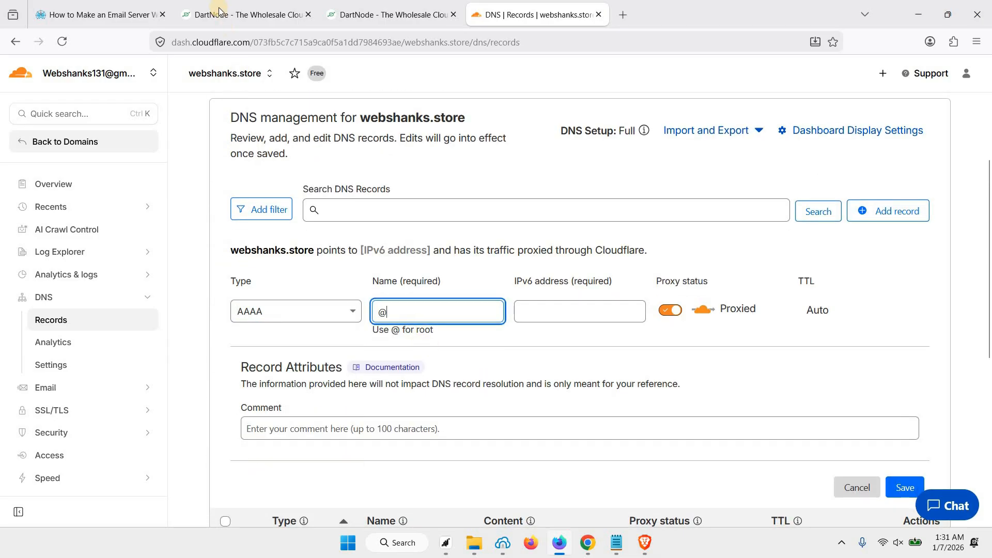
click(351, 16)
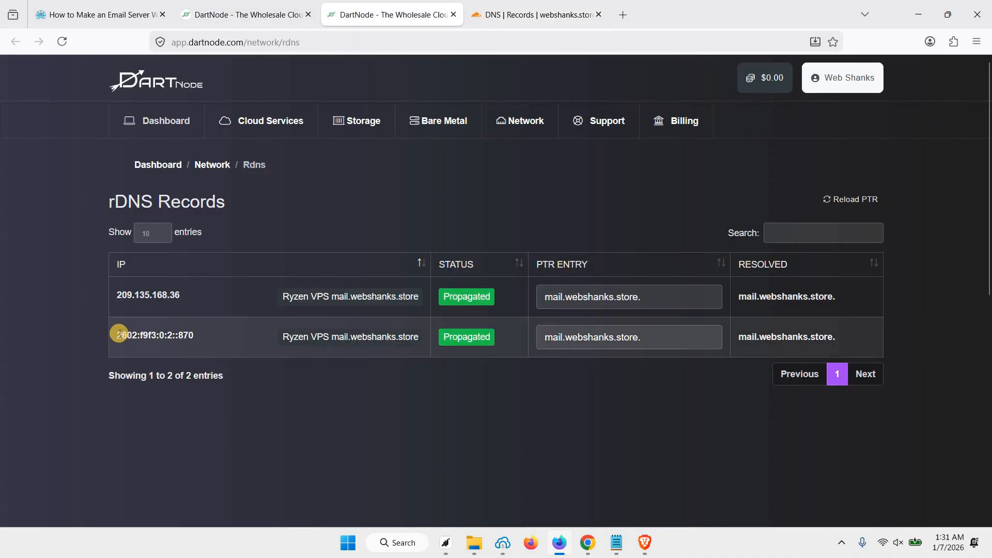
drag(117, 333, 191, 333)
key(ctrl+c)
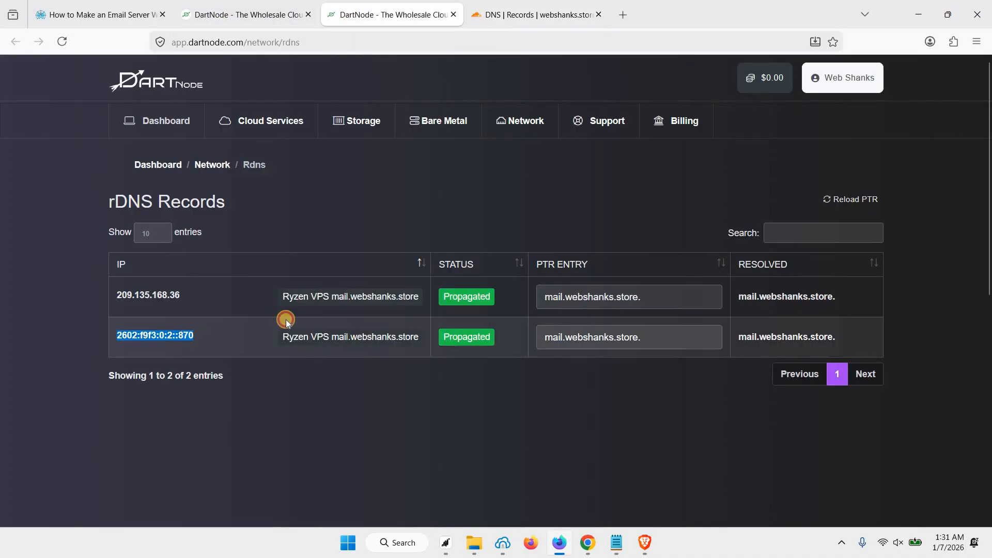
click(535, 15)
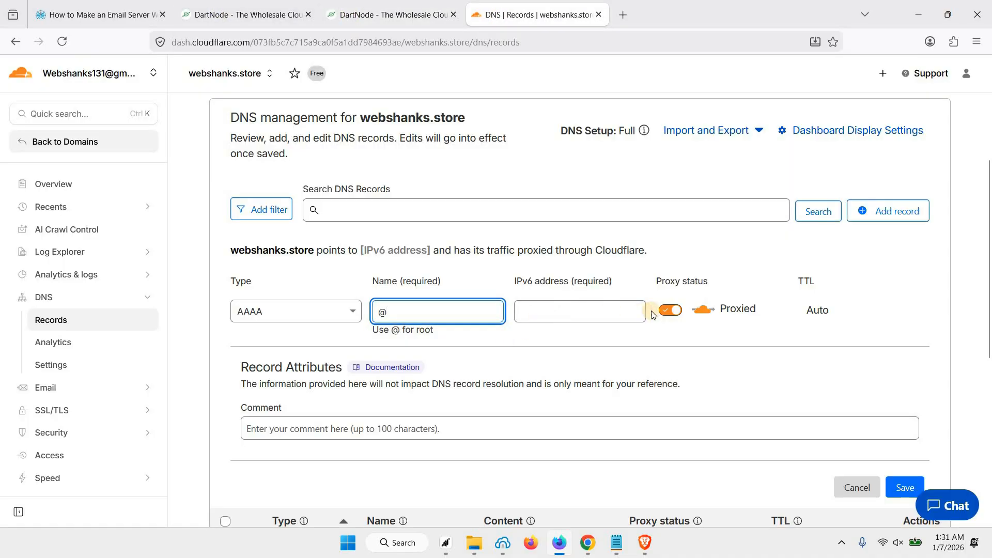
click(578, 312)
key(ctrl+v)
click(667, 313)
scroll(855, 394, down, 1)
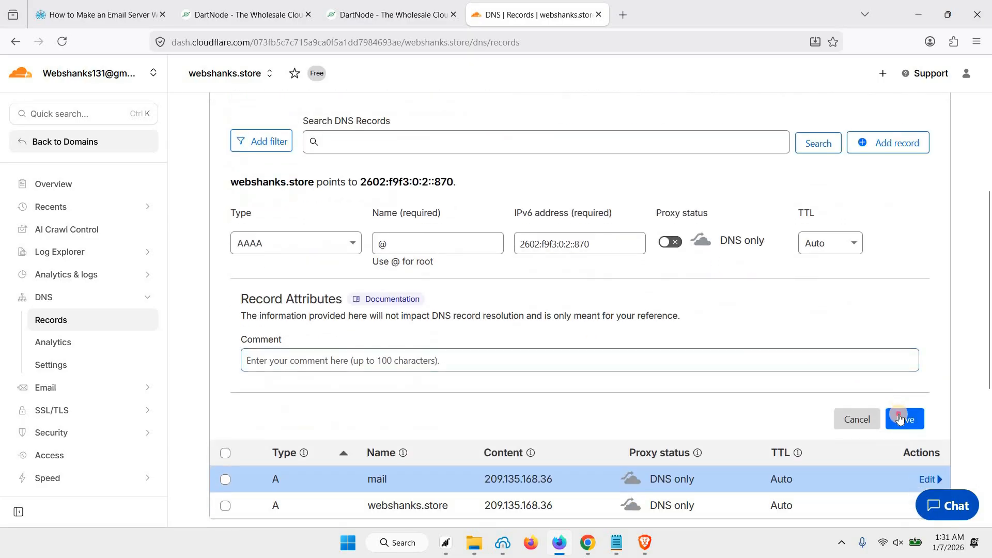
click(905, 419)
scroll(861, 236, up, 1)
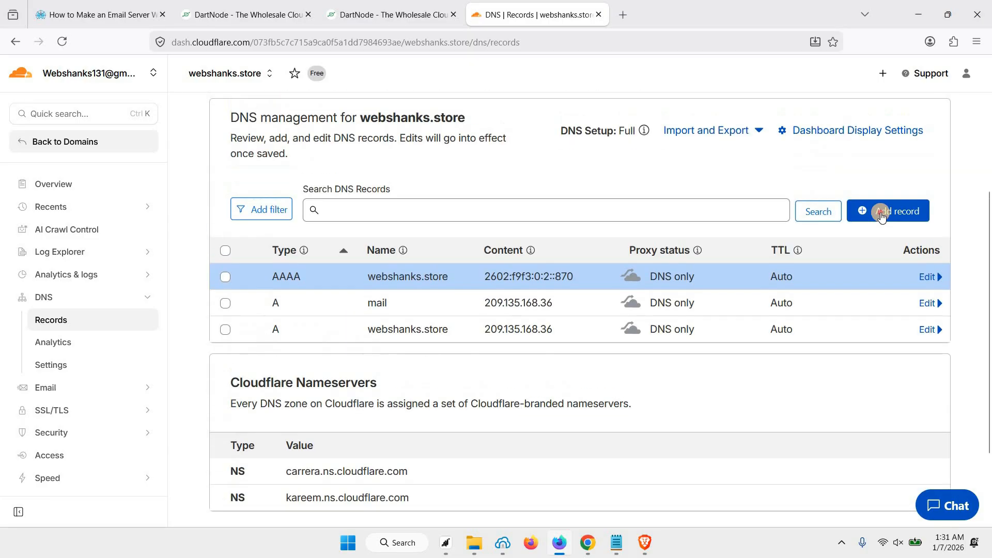
Step: Save a DNS-only AAAA record named mail pointing to 2602:f9f3:0:2::870
click(262, 316)
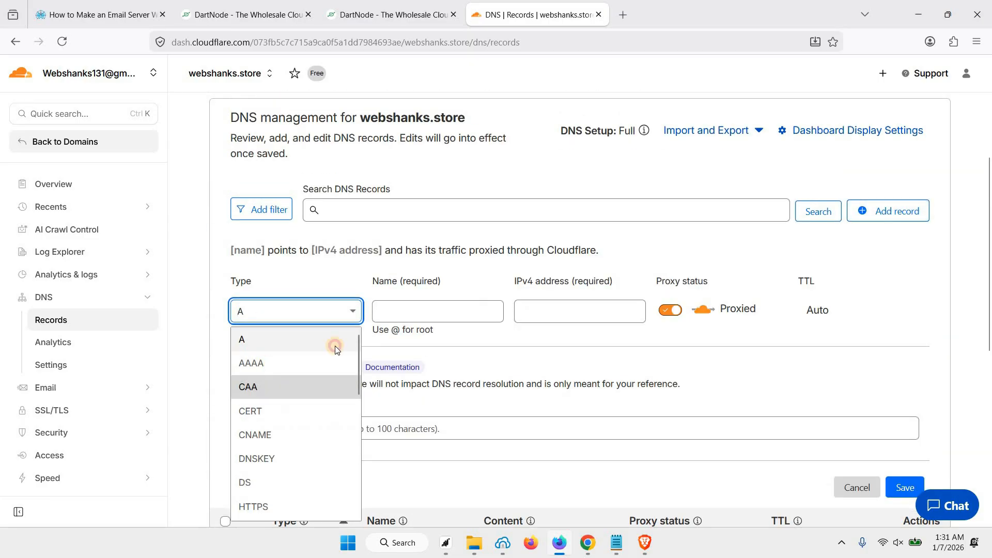
click(310, 360)
click(418, 311)
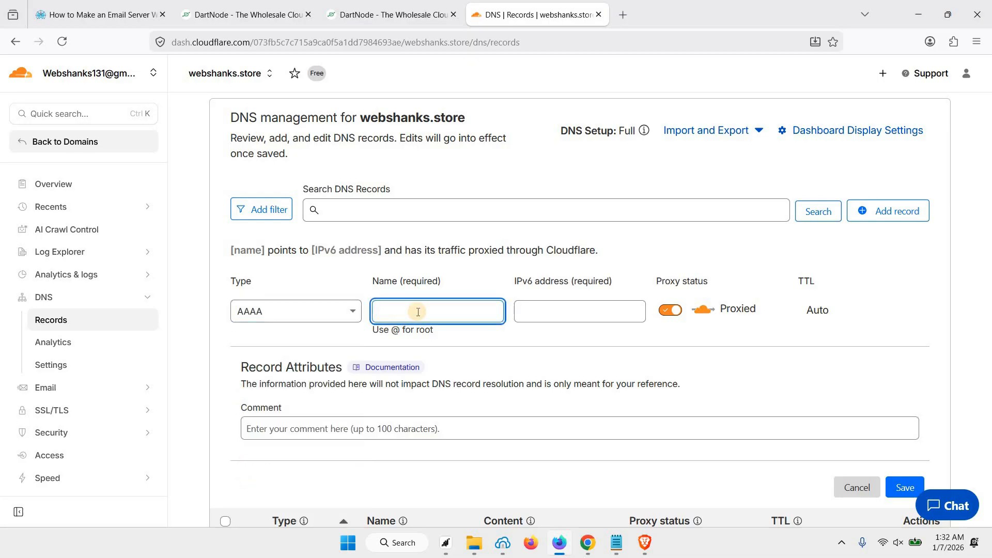
text(mail)
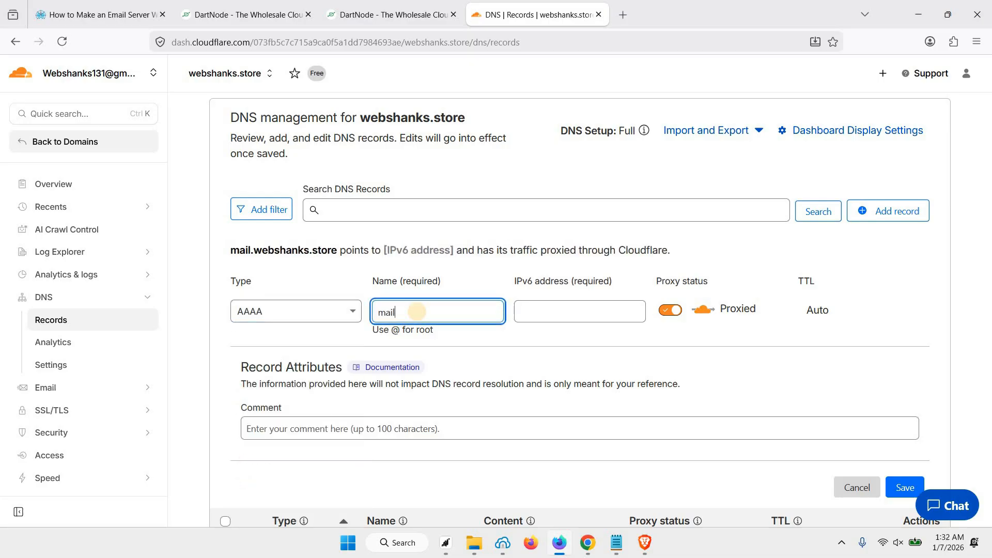
key(Tab)
key(ctrl+v)
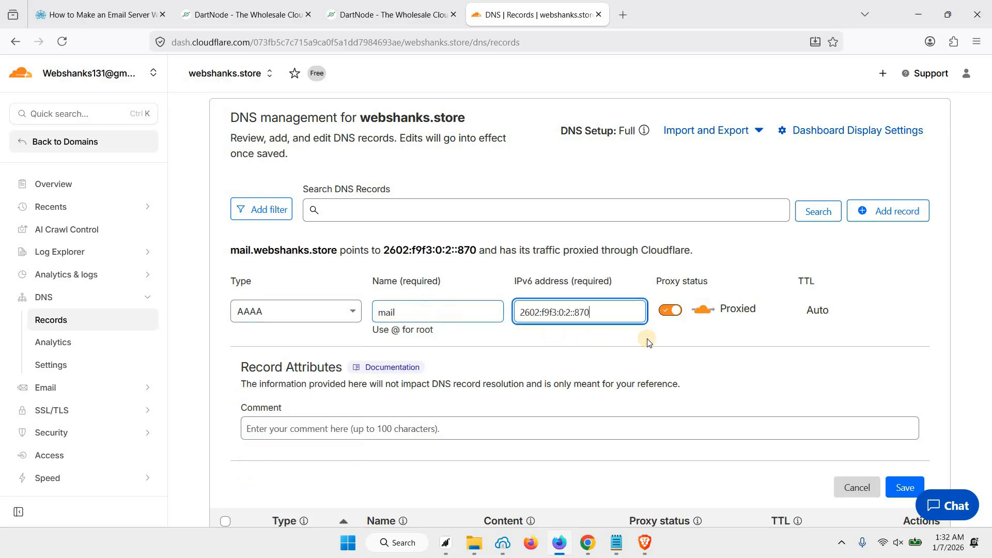
click(665, 319)
scroll(906, 405, down, 1)
click(914, 420)
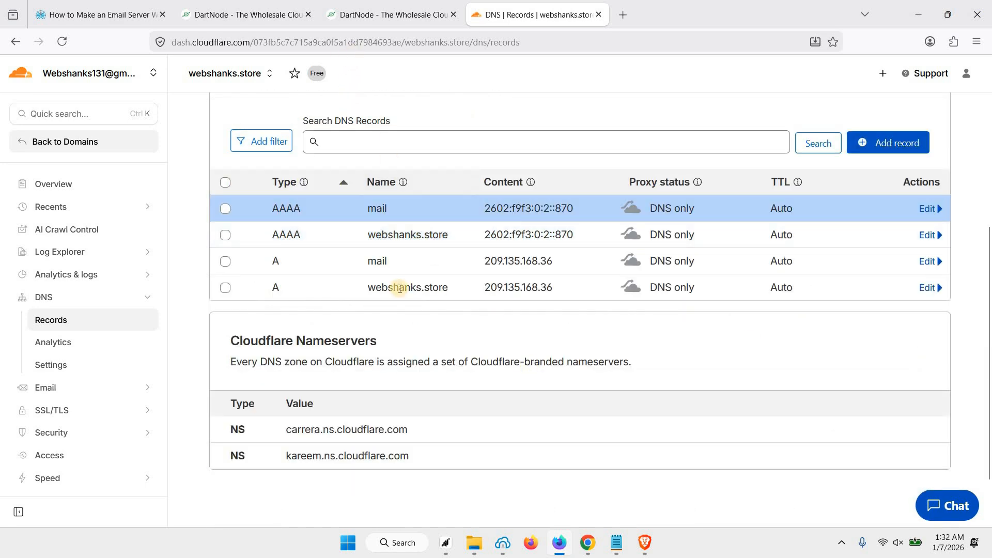
Step: Save an MX record @ → mail.webshanks.store with priority 10 and 5 min TTL
click(888, 143)
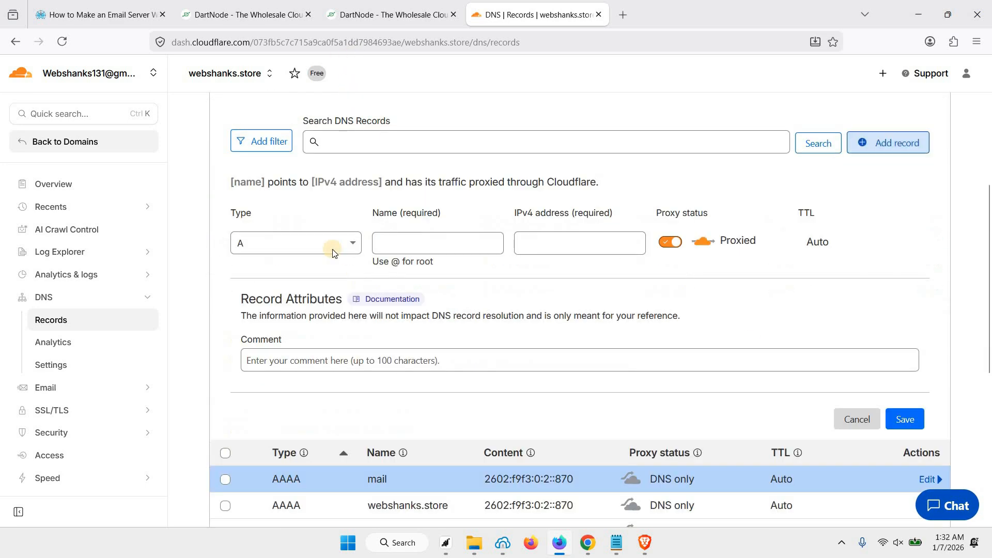
click(341, 243)
scroll(259, 346, down, 5)
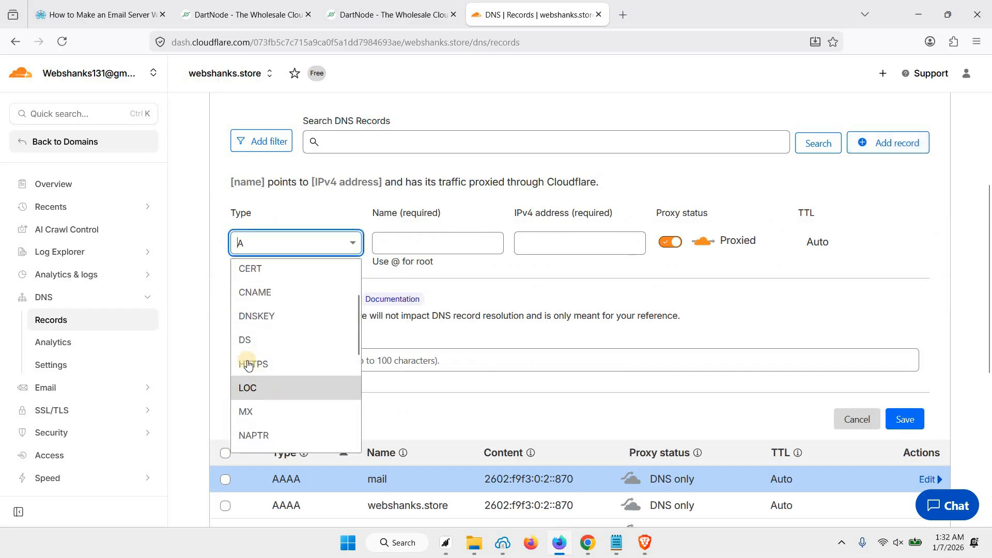
click(449, 243)
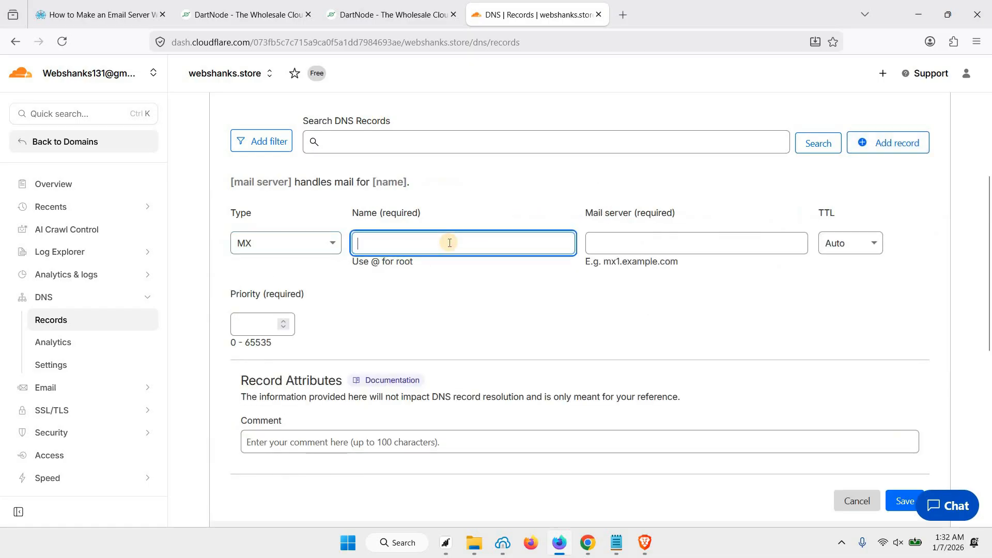
text(@)
click(689, 252)
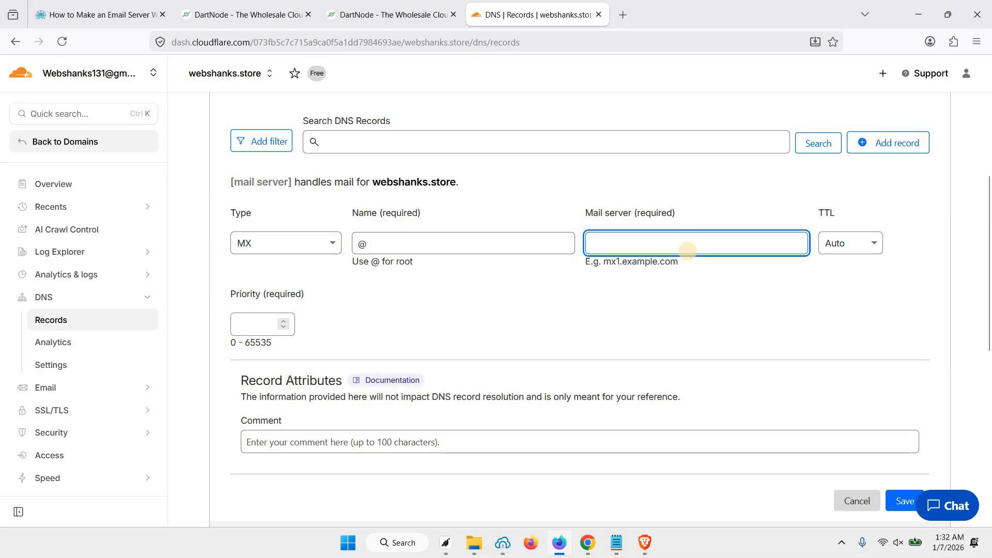
text(mail.)
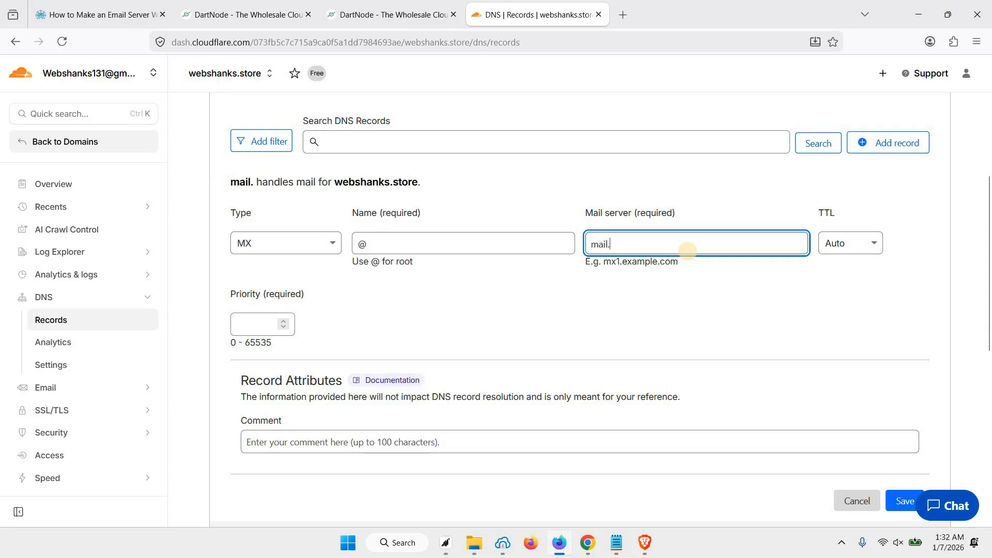
text(webshanks)
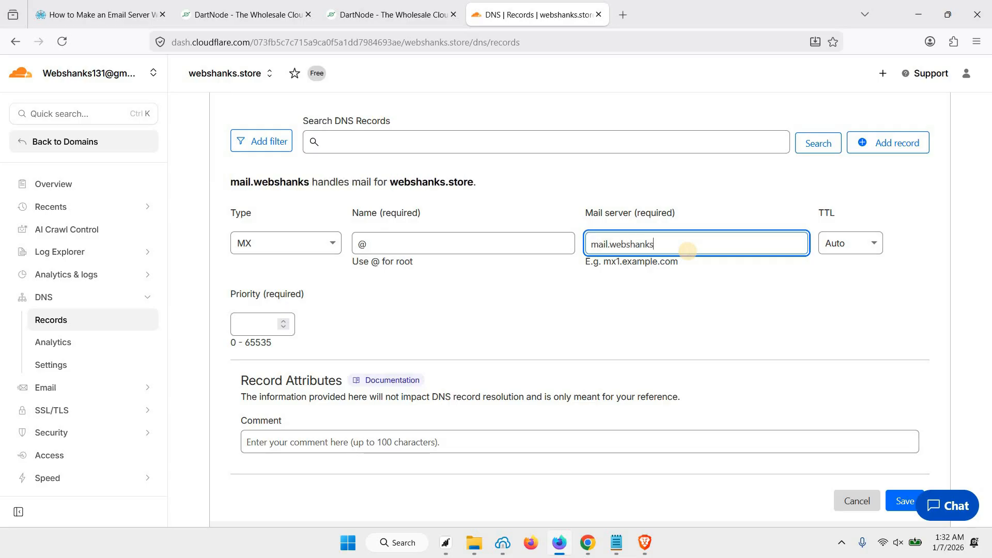
text(.store)
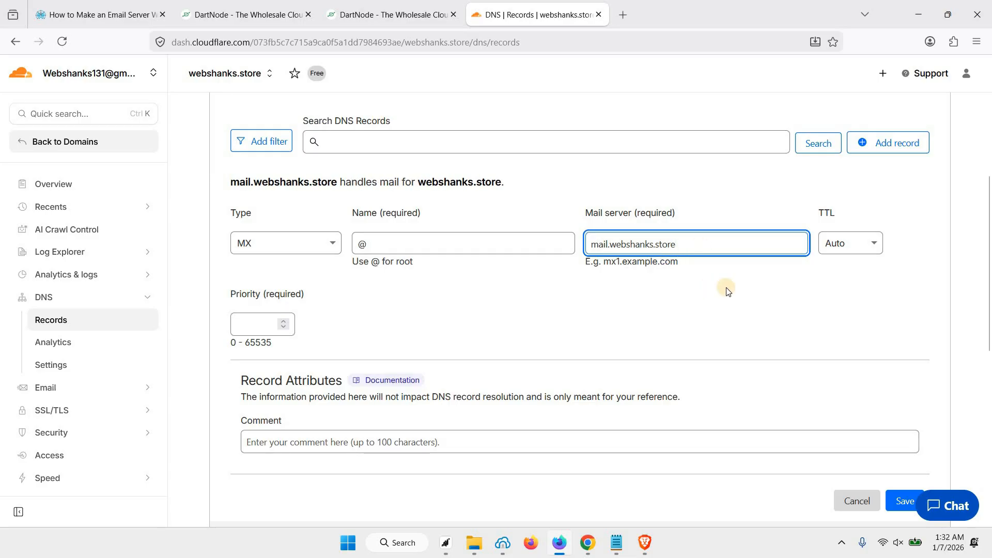
click(849, 251)
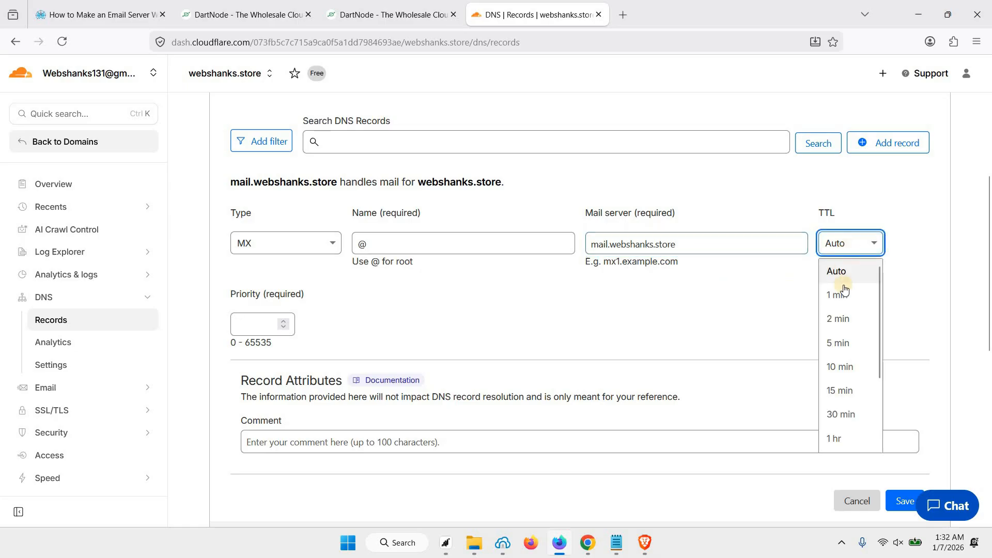
click(828, 340)
click(256, 323)
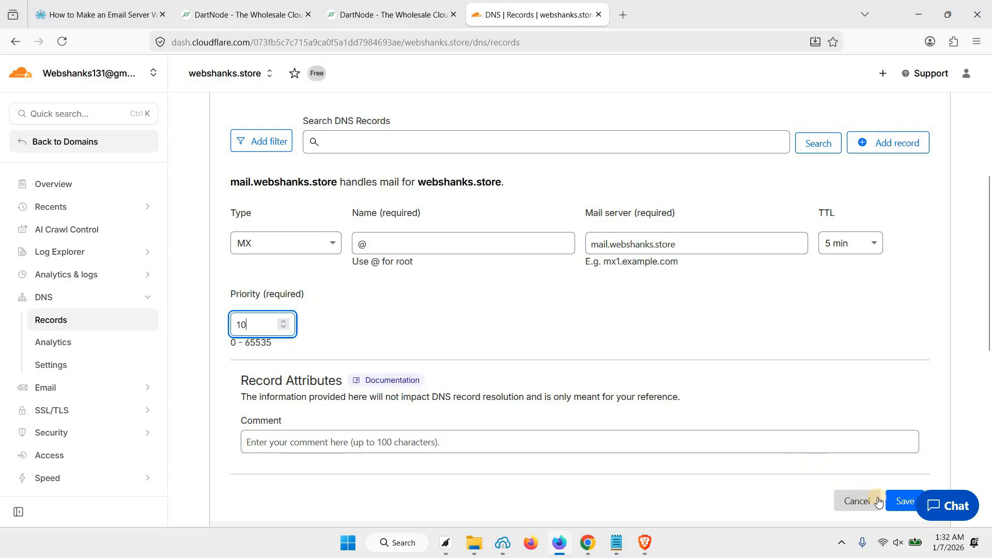
click(898, 501)
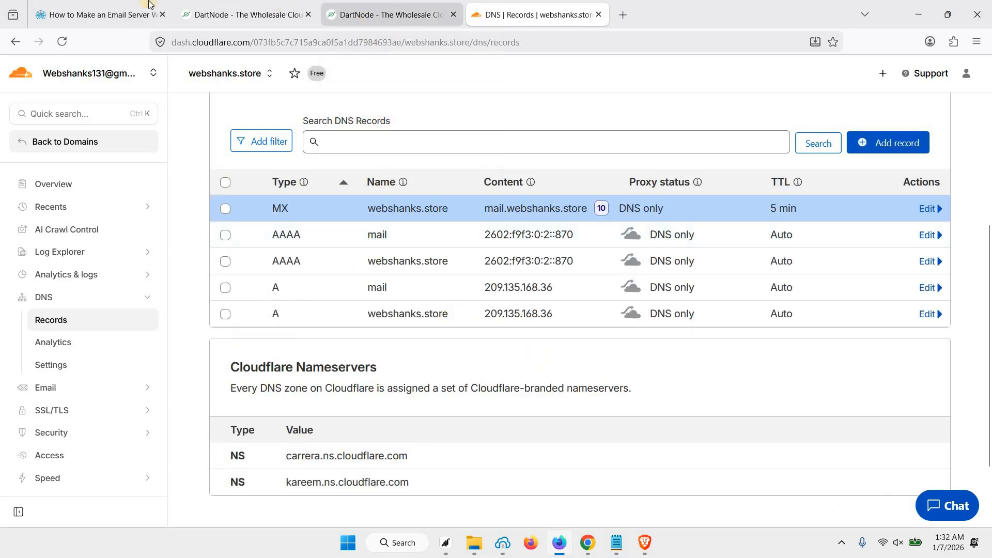
key(ctrl+1)
scroll(166, 302, up, 2)
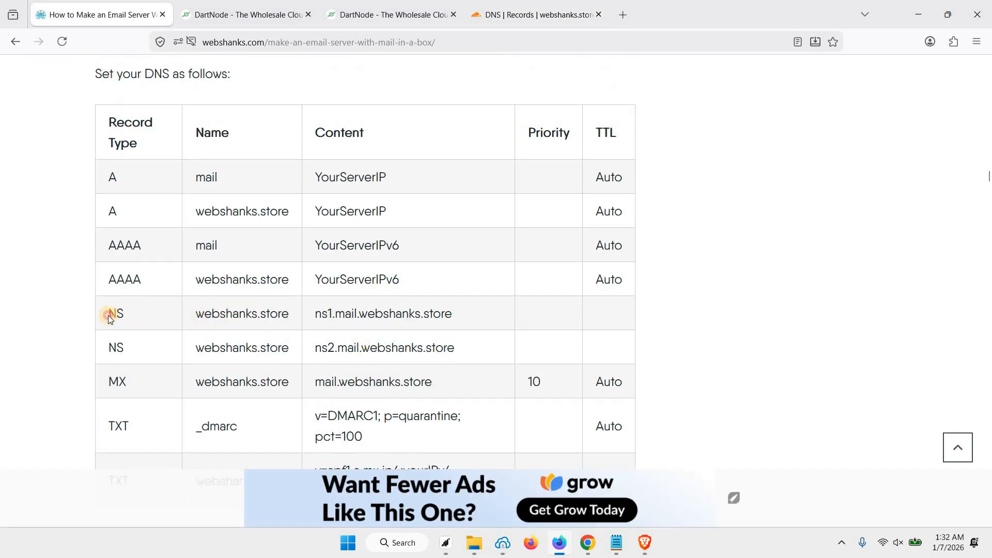
Step: Add an NS record named @ pointing to ns1.mail.webshanks.store
drag(453, 343, 473, 348)
click(473, 347)
triple_click(466, 314)
key(ctrl+c)
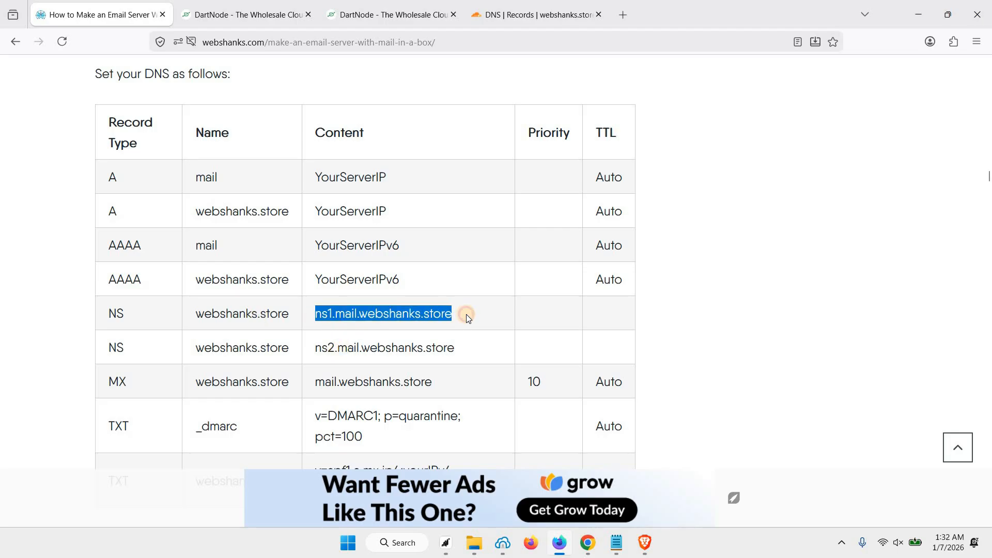
click(515, 16)
click(875, 141)
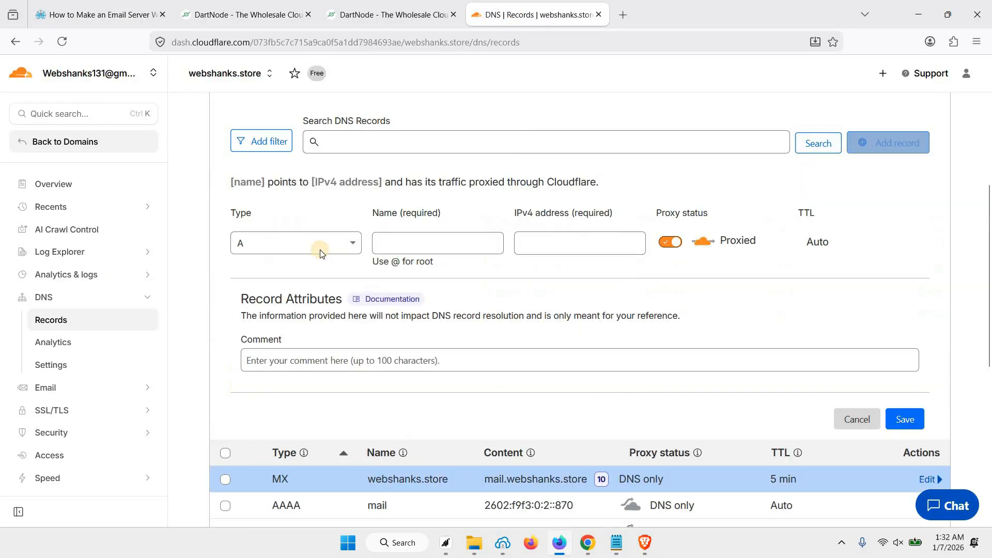
click(317, 246)
scroll(262, 406, down, 2)
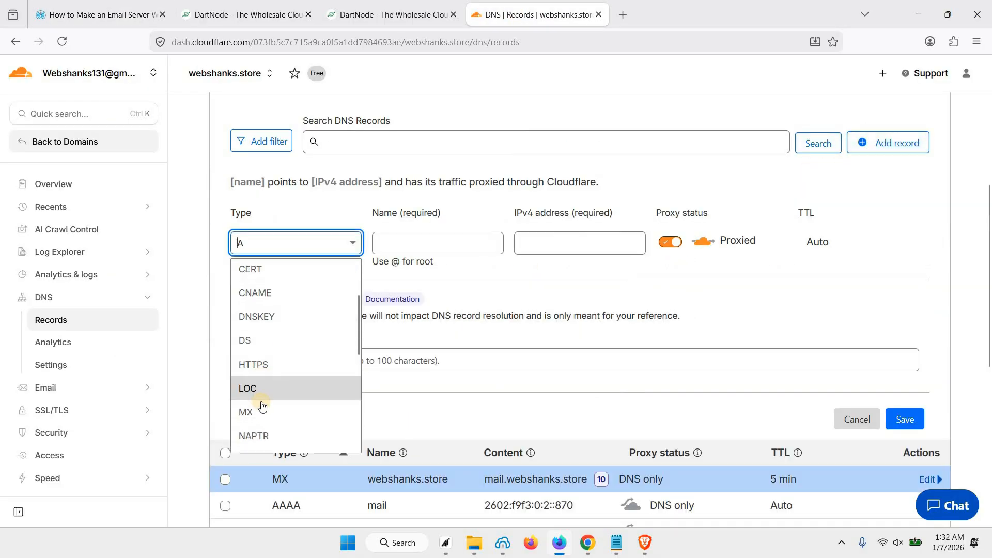
scroll(262, 406, down, 1)
click(260, 386)
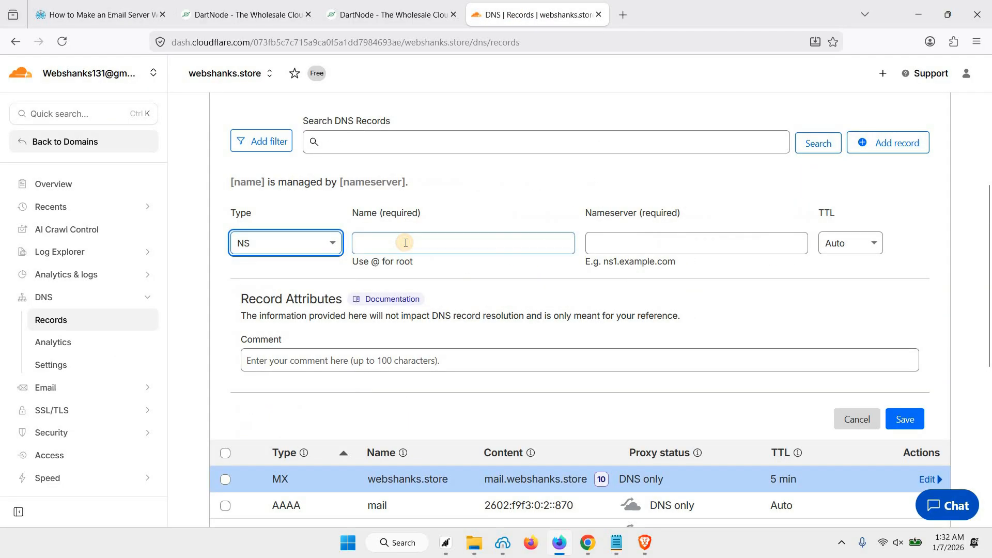
click(405, 242)
text(@)
click(673, 250)
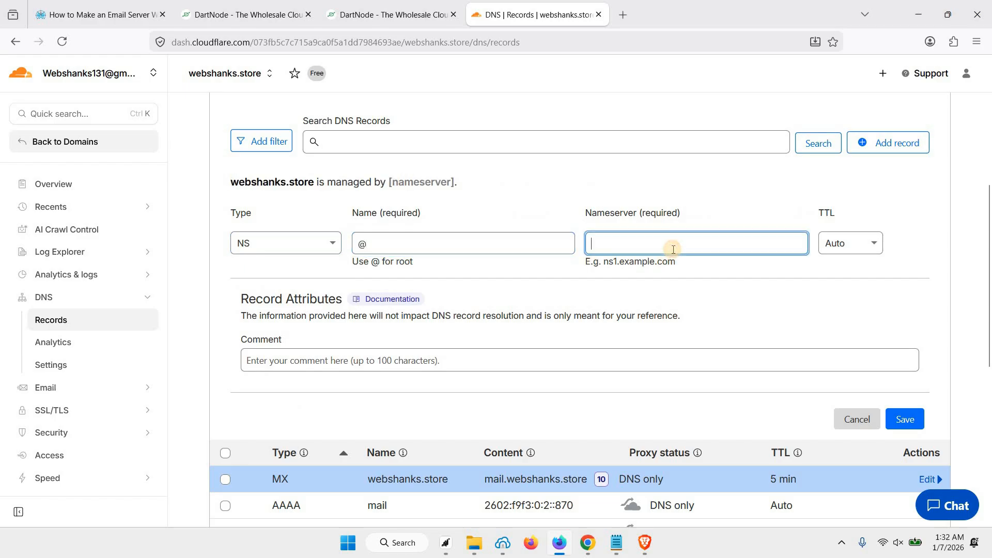
key(ctrl+v)
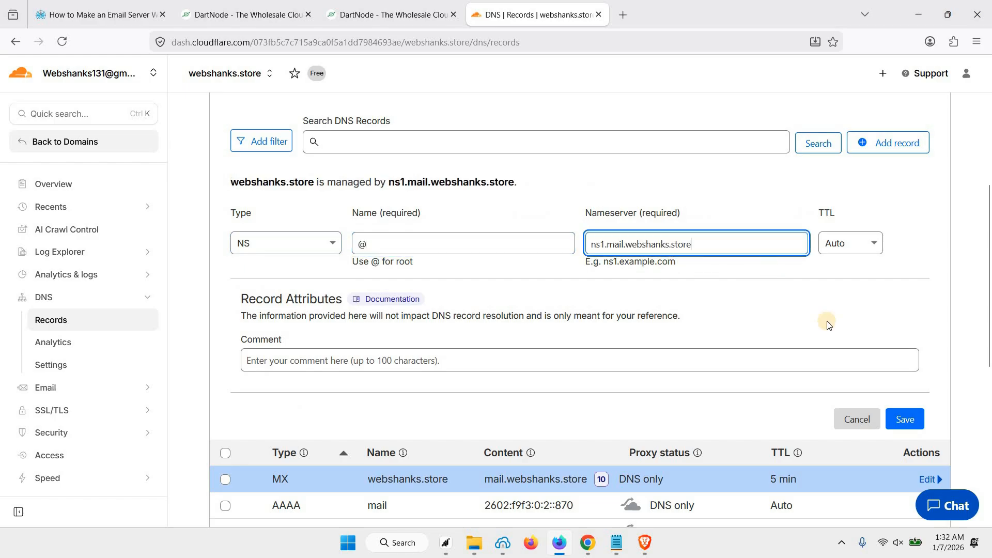
click(902, 423)
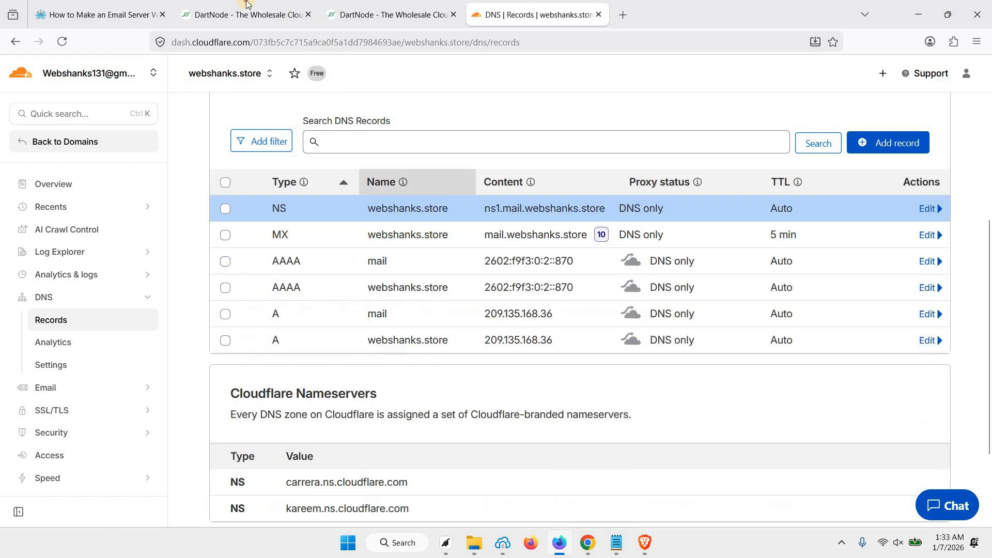
Step: Add a second NS record named @ pointing to ns2.mail.webshanks.store
click(247, 5)
click(98, 15)
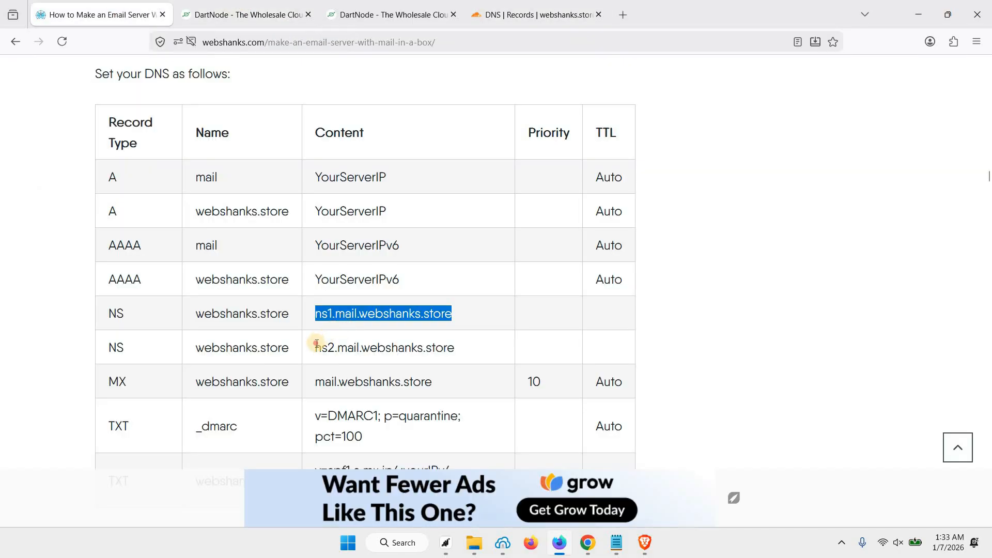
triple_click(479, 357)
key(ctrl+c)
click(537, 14)
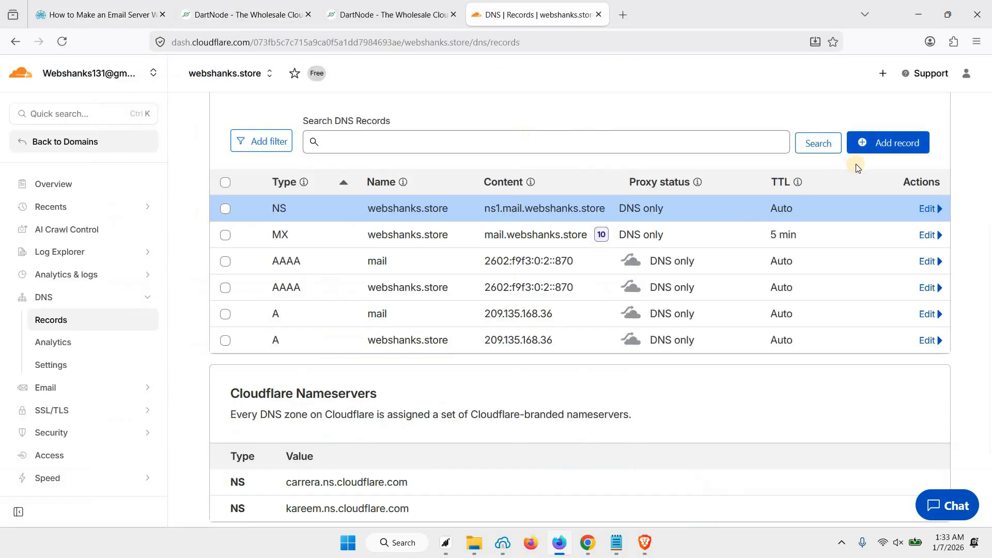
click(888, 143)
click(288, 255)
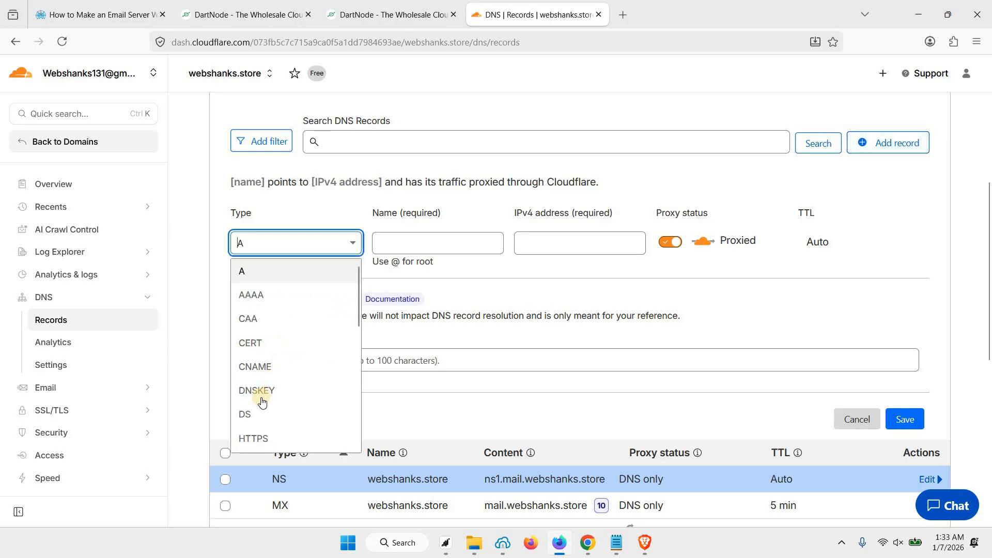
scroll(263, 403, down, 3)
scroll(262, 405, down, 2)
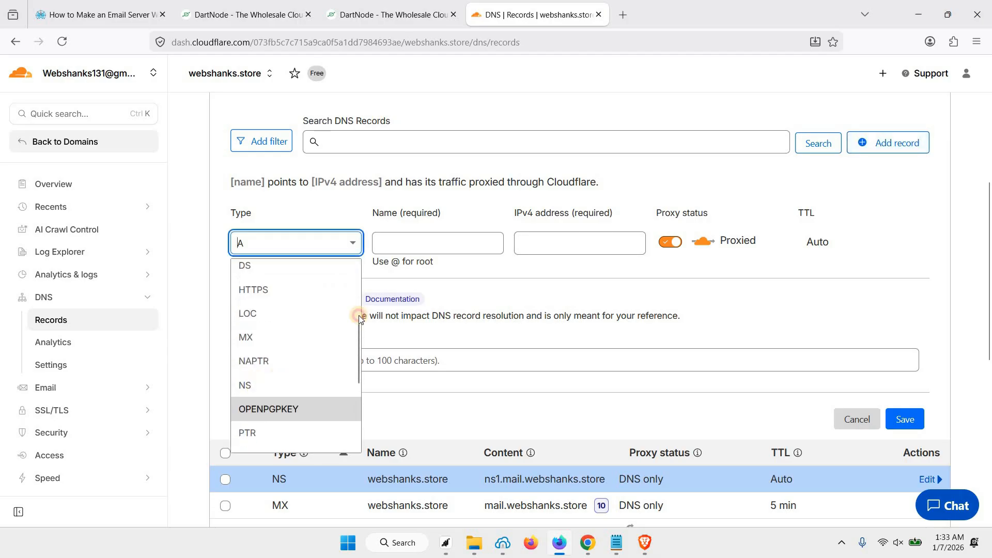
click(246, 380)
click(414, 243)
text(@)
click(654, 253)
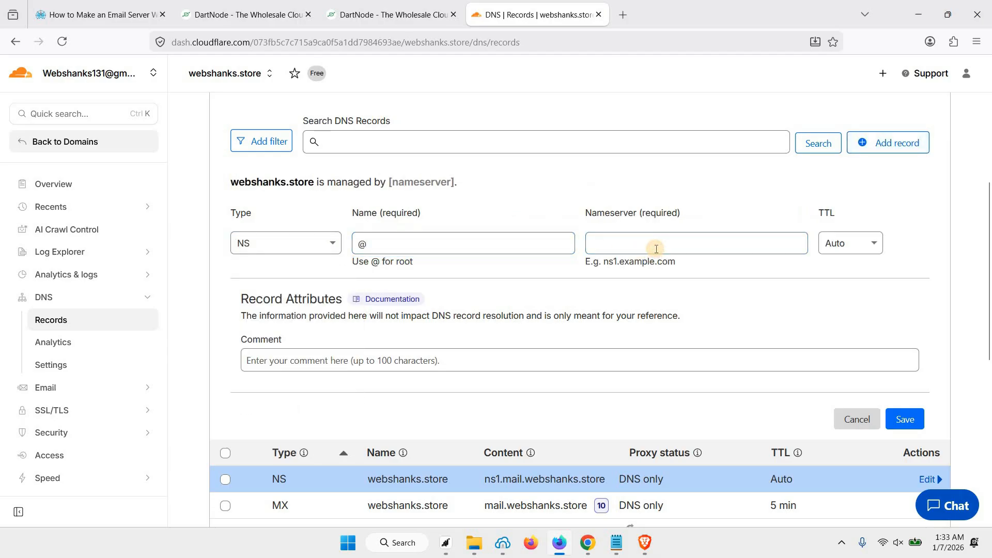
key(ctrl+v)
click(904, 418)
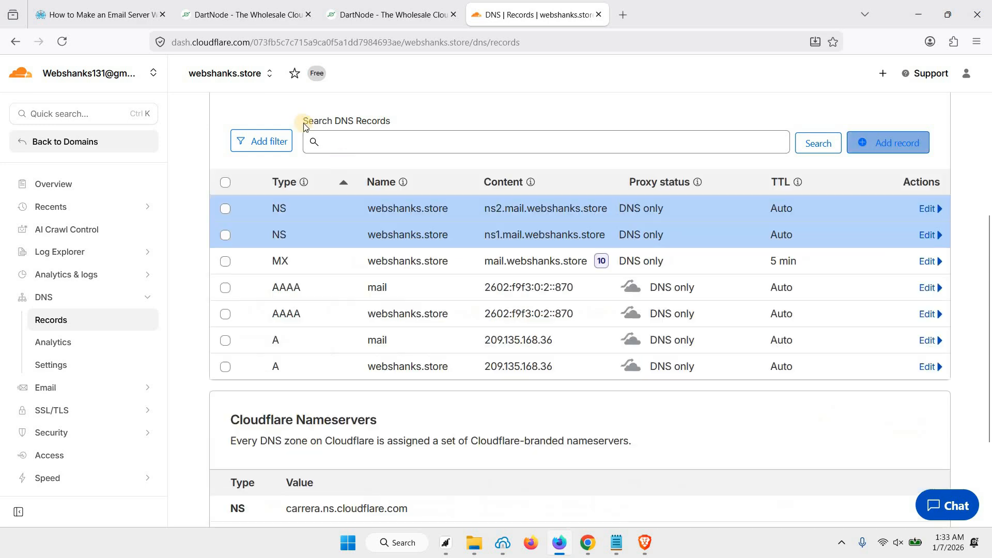
key(ctrl+Tab)
Step: Copy the _dmarc record name from the tutorial's DNS table
scroll(330, 286, down, 2)
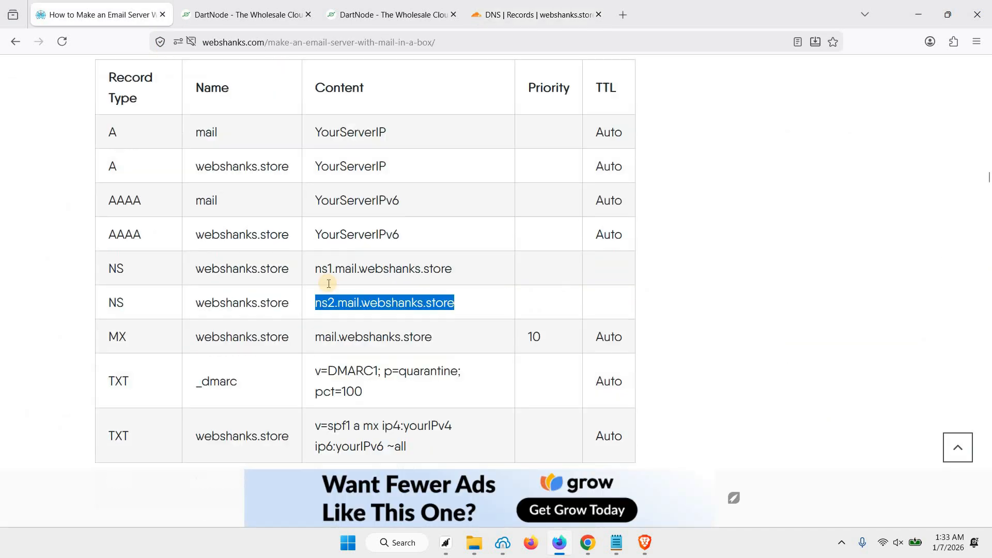
scroll(324, 297, down, 2)
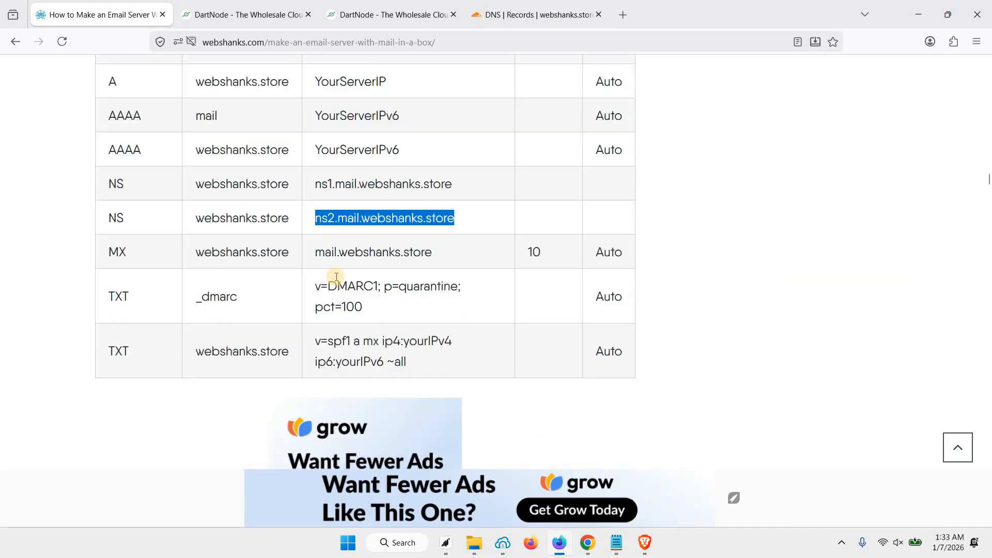
click(370, 246)
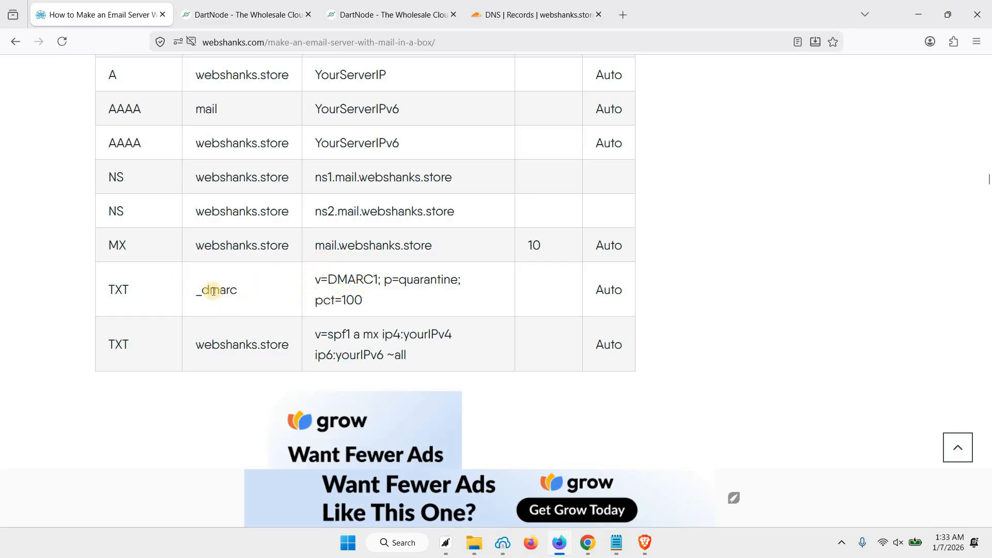
double_click(234, 292)
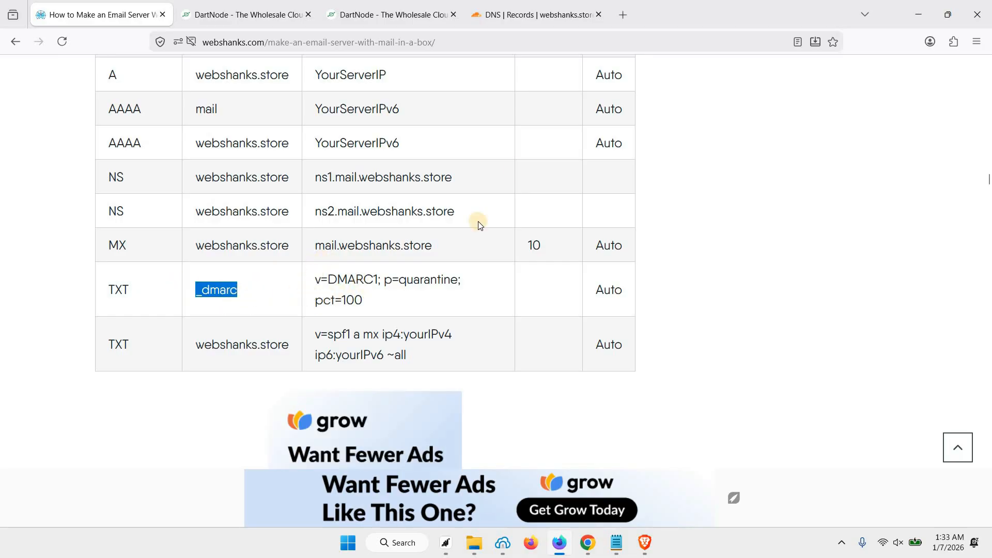
click(514, 17)
Step: Start a new TXT record in Cloudflare named _dmarc
click(922, 146)
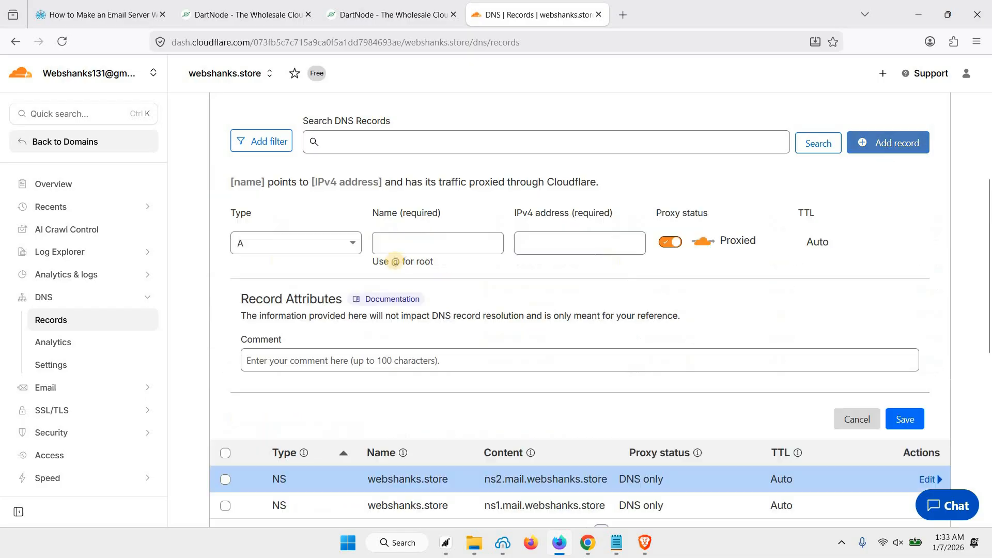
click(343, 243)
scroll(310, 361, down, 4)
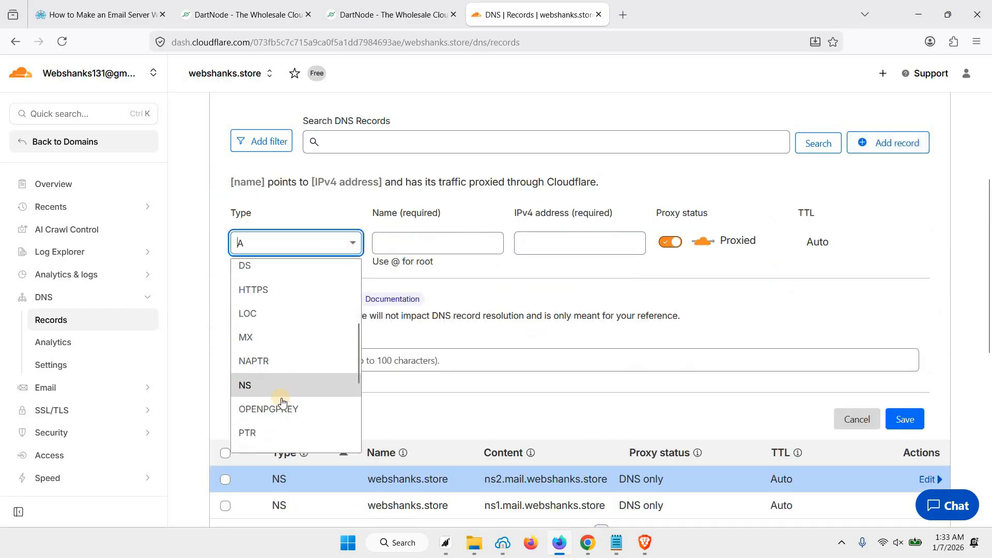
scroll(279, 405, down, 3)
click(260, 413)
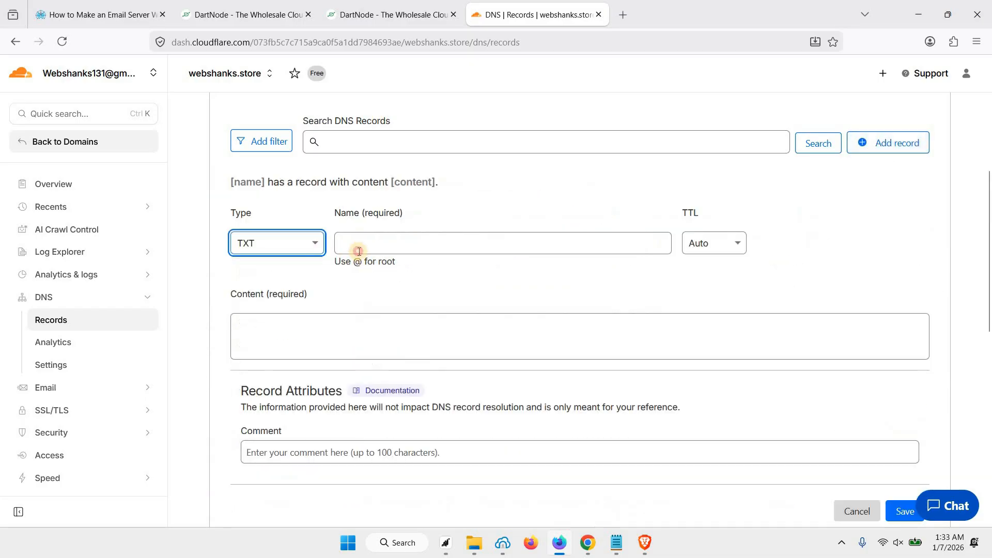
click(359, 252)
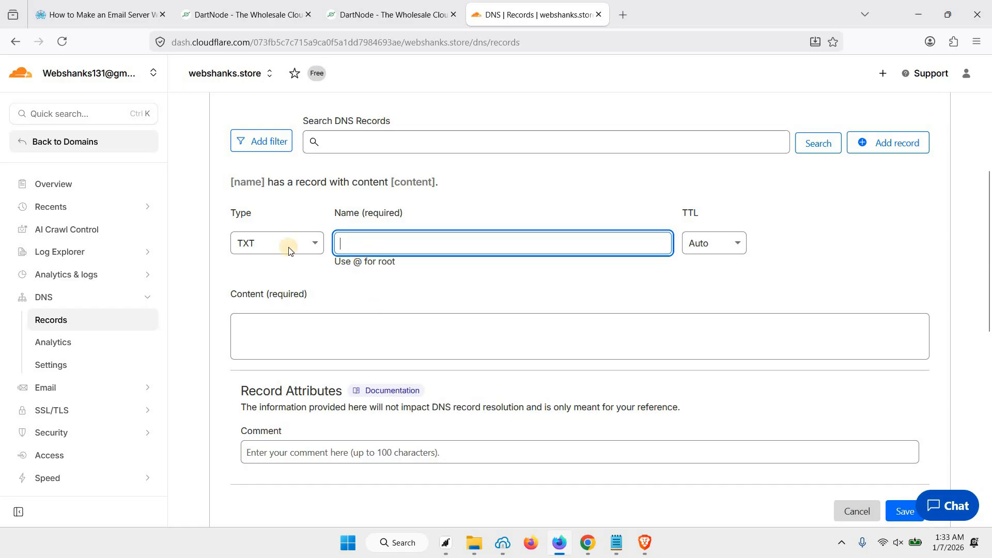
text(_dmarc)
Step: Paste v=DMARC1; p=quarantine; pct=100 from the tutorial as the content and save the record
click(116, 11)
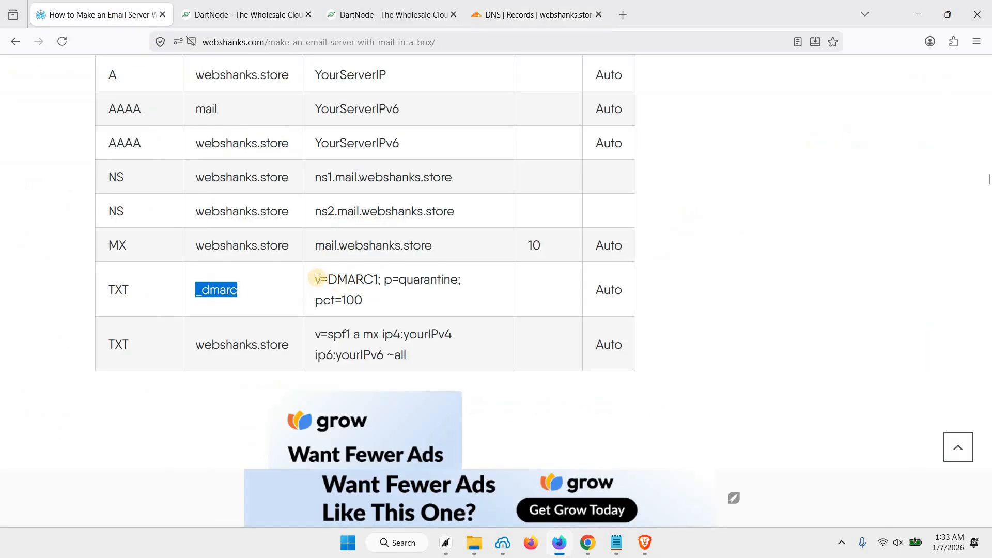
drag(315, 278, 362, 302)
key(ctrl+c)
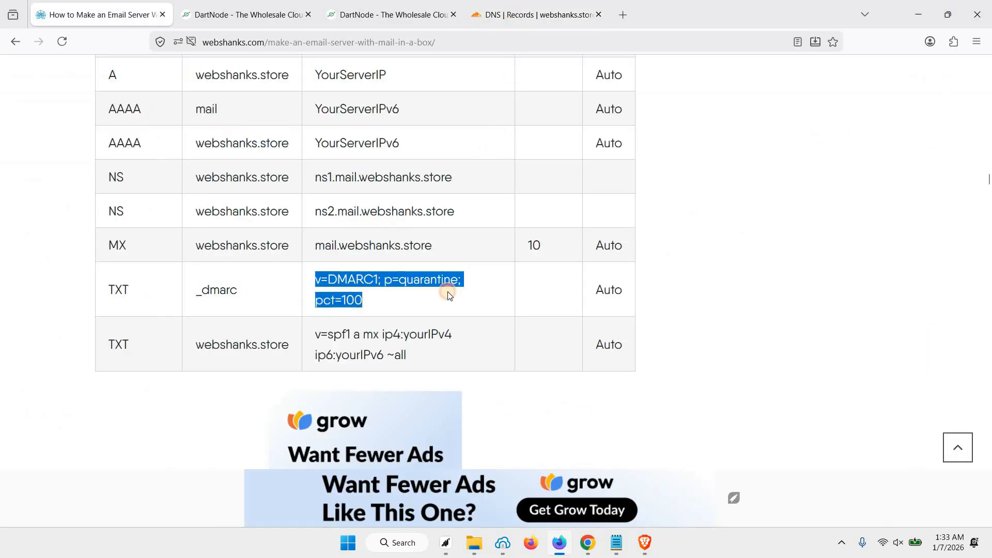
click(516, 15)
click(343, 353)
key(ctrl+v)
scroll(864, 450, down, 1)
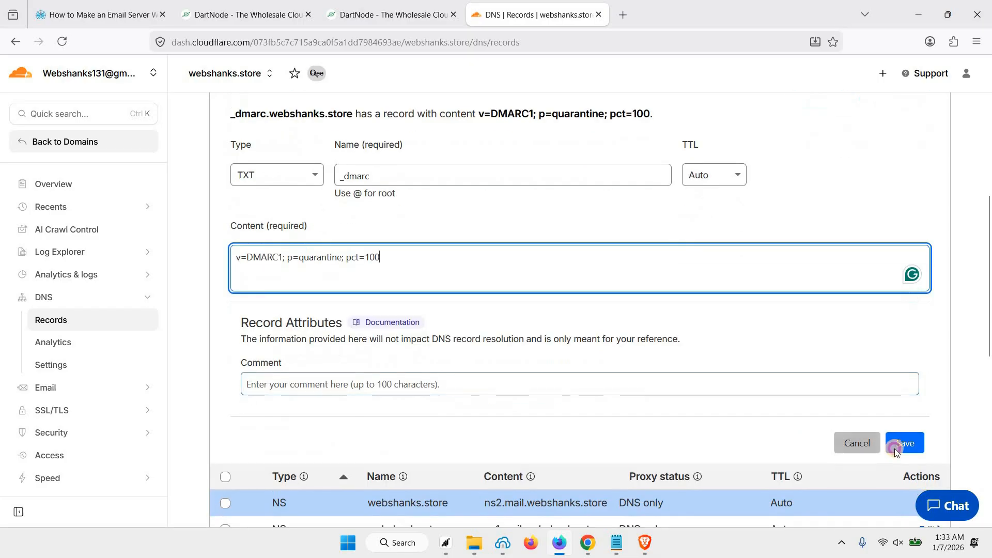
click(903, 443)
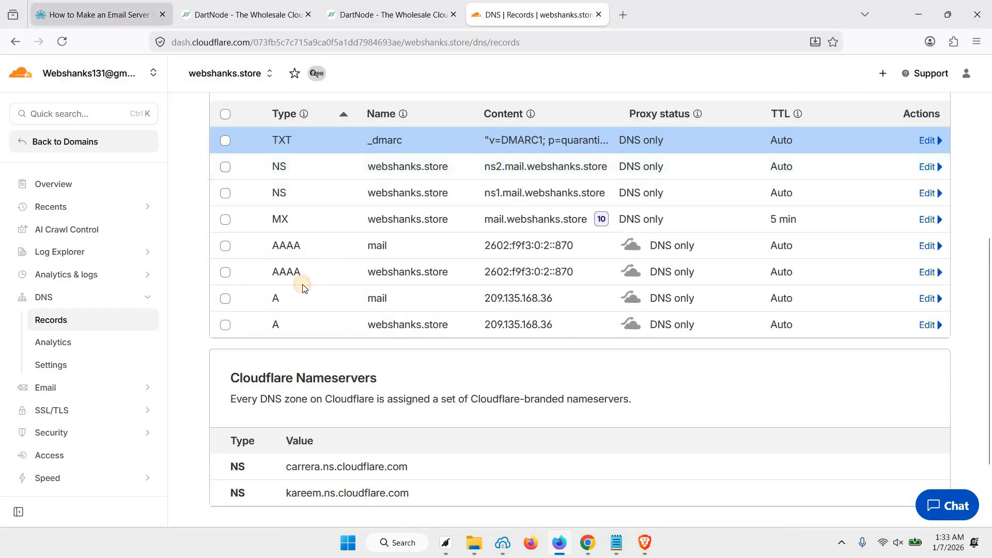
click(114, 15)
Step: Copy the SPF record value from the tutorial's DNS table
click(330, 334)
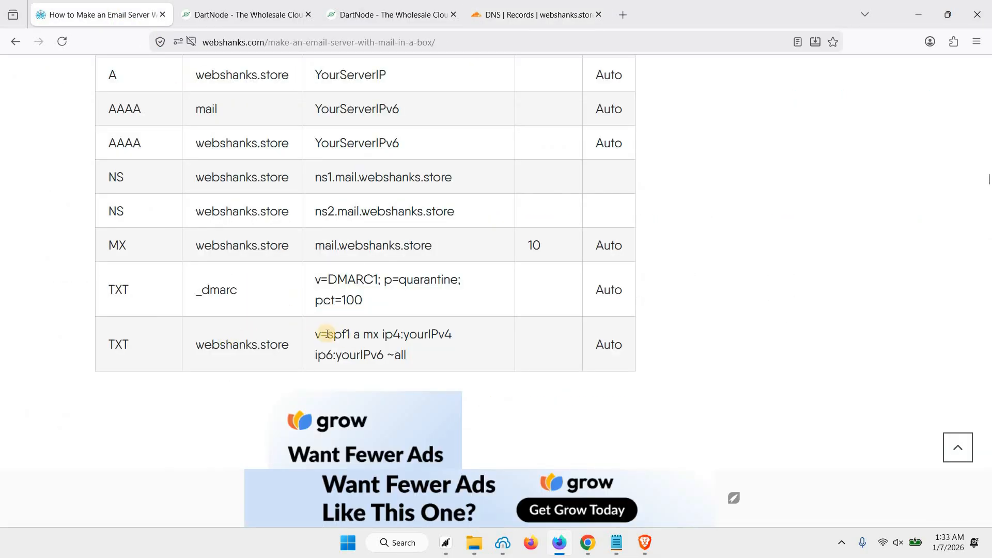
triple_click(421, 353)
key(ctrl+c)
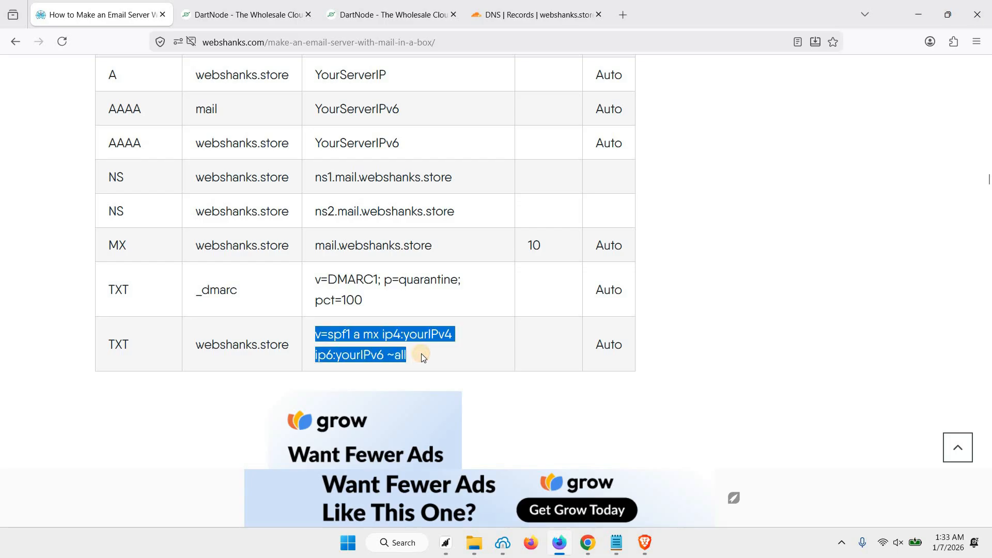
click(363, 345)
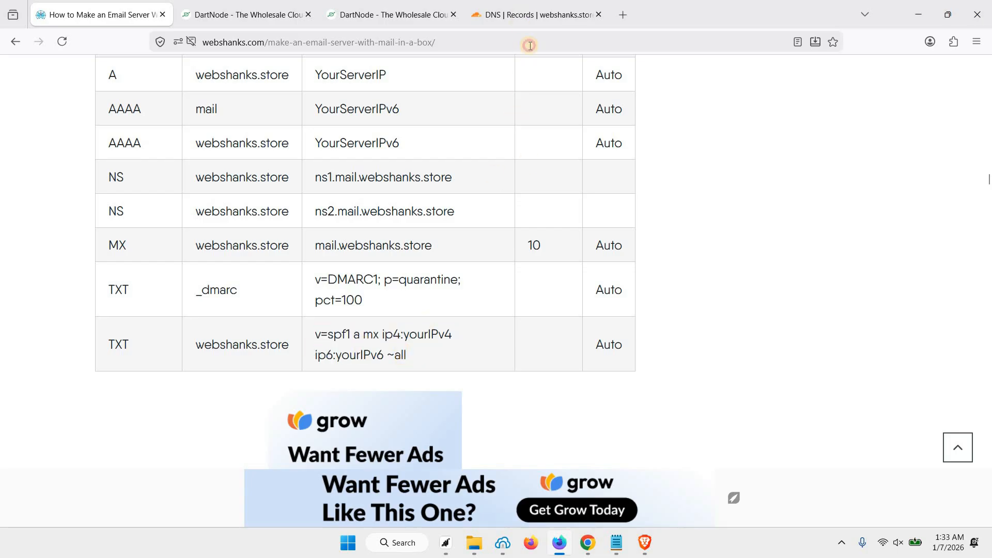
click(533, 15)
Step: Create a TXT record named @ with the pasted SPF template as content
scroll(874, 170, up, 2)
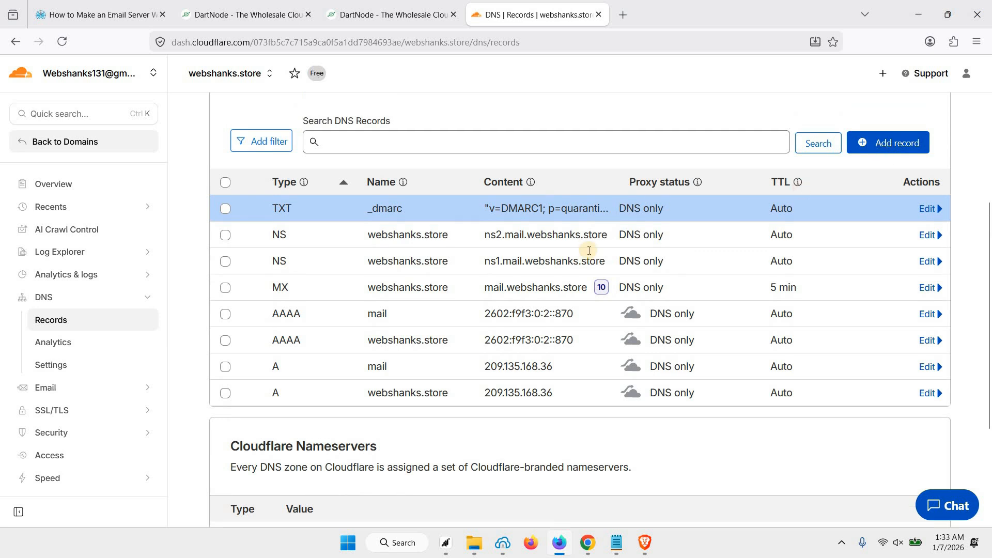
click(327, 243)
scroll(282, 407, down, 2)
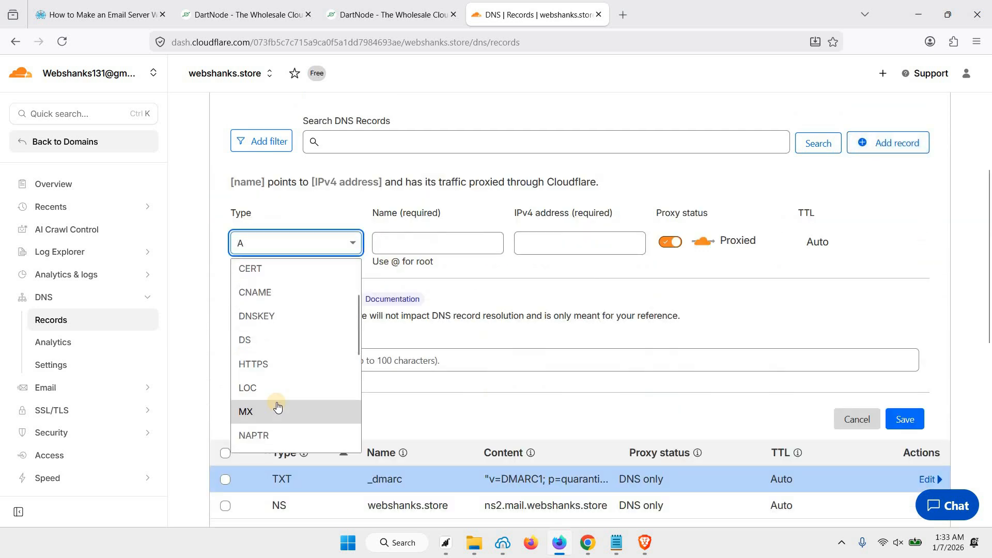
scroll(277, 407, down, 3)
click(253, 428)
click(356, 248)
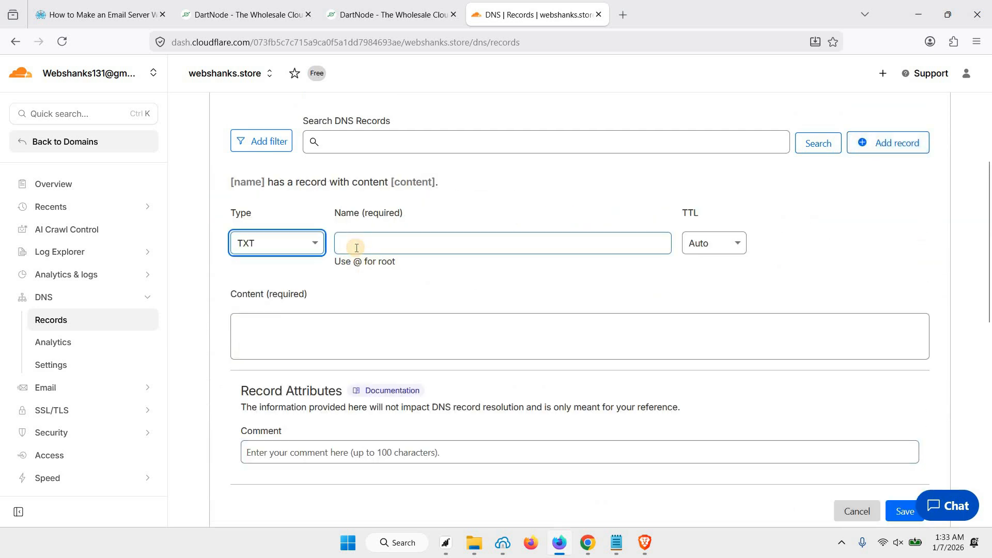
text(@)
click(332, 334)
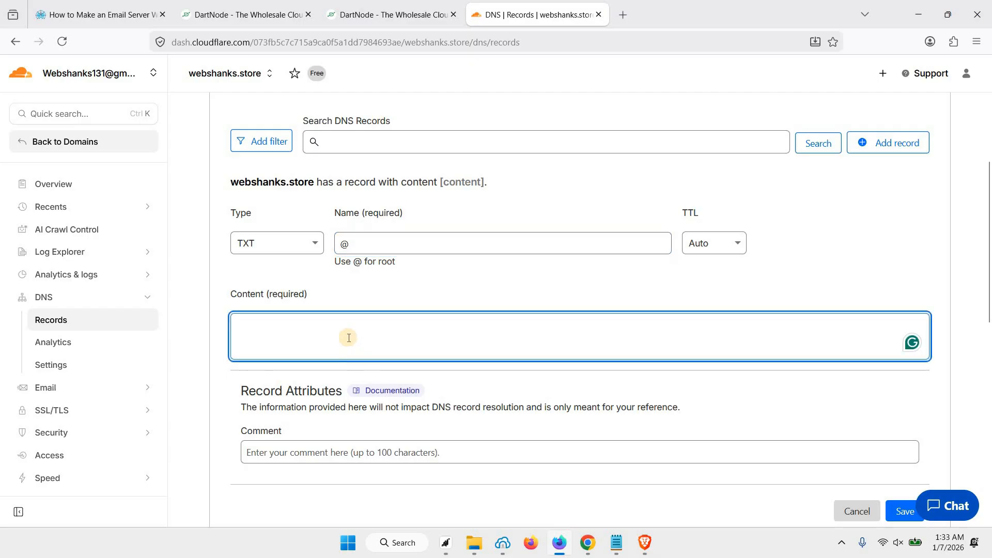
key(ctrl+v)
Step: Replace the yourIPv4 placeholder with the server's IPv4 address 209.135.168.36
double_click(331, 327)
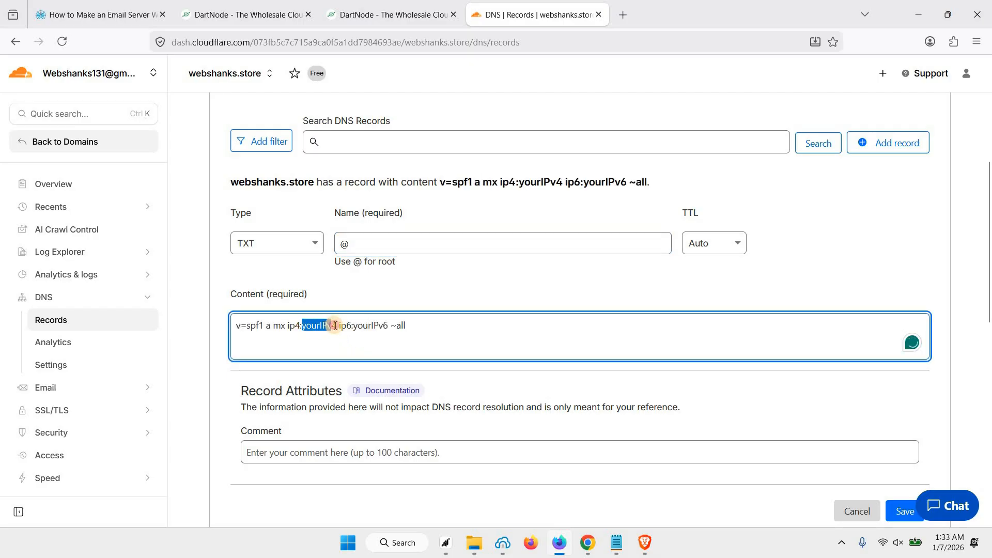
key(BackSpace)
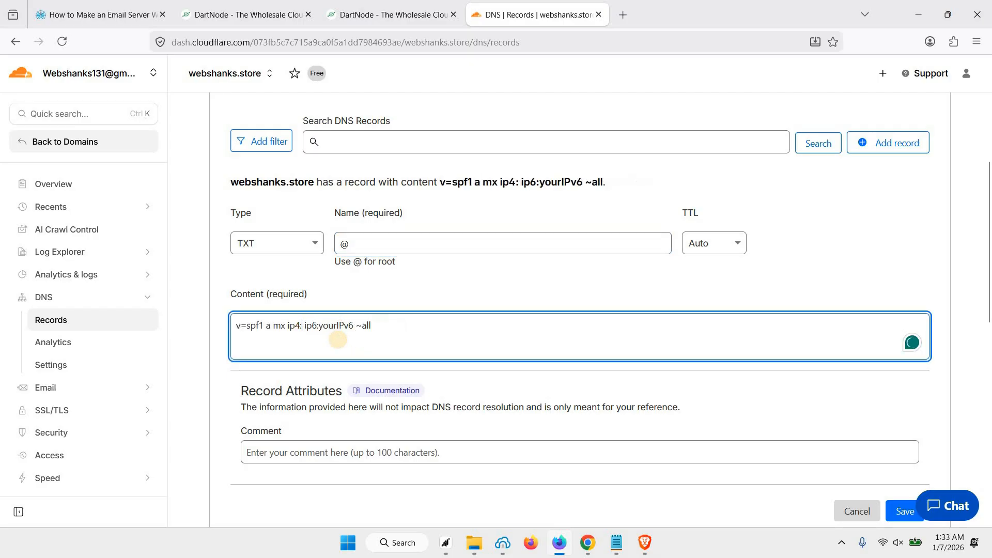
click(360, 16)
double_click(179, 293)
key(ctrl+c)
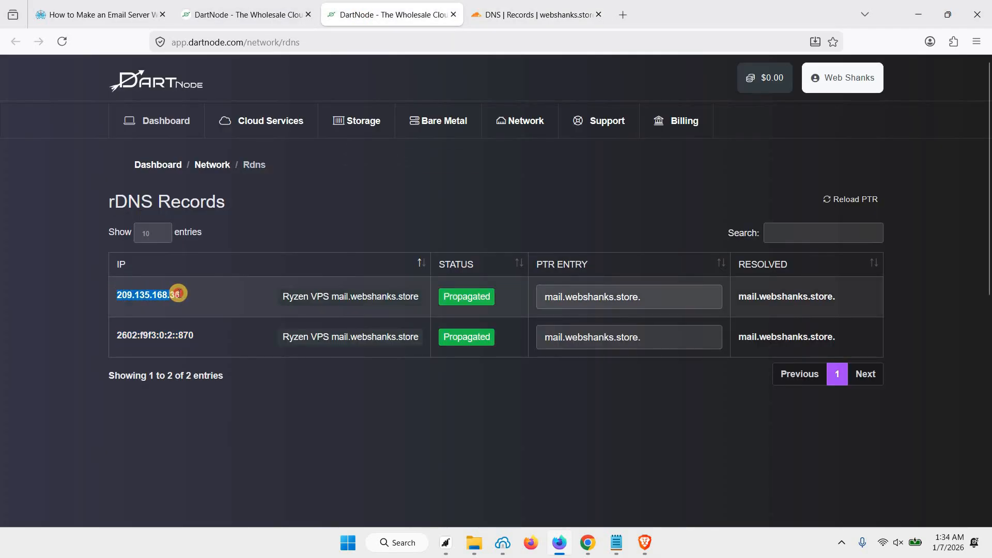
click(500, 16)
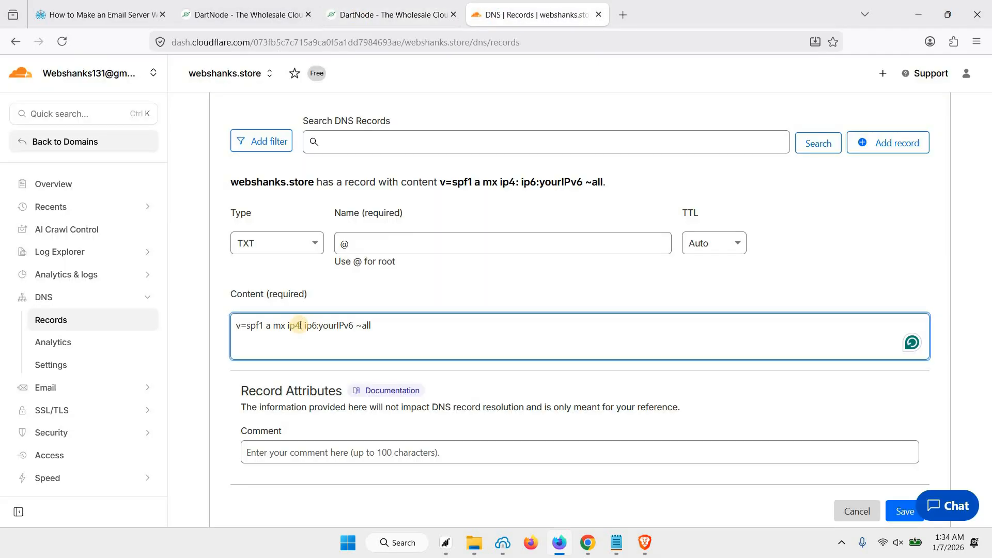
key(ctrl+v)
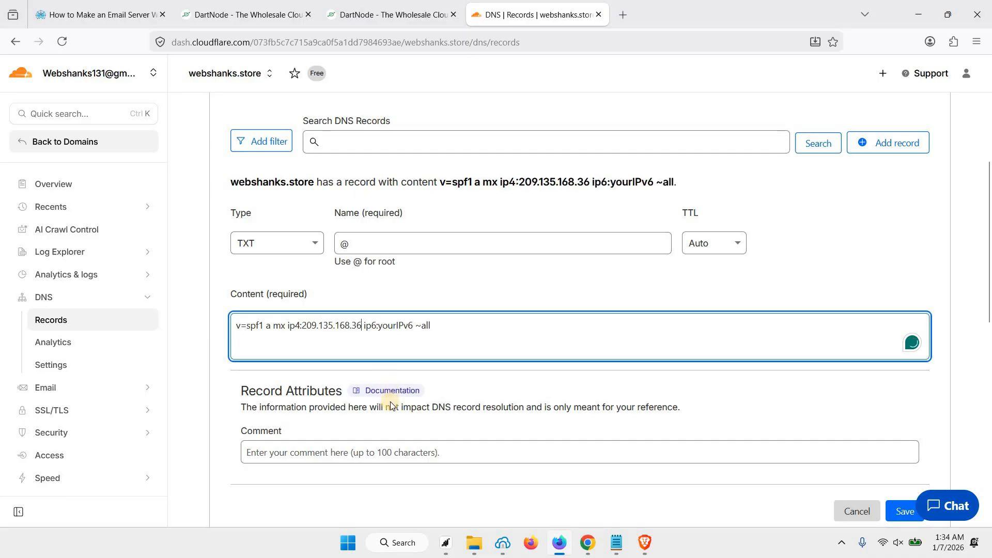
Step: Replace yourIPv6 with 2602:f9f3:0:2::870 and save the SPF record
click(363, 15)
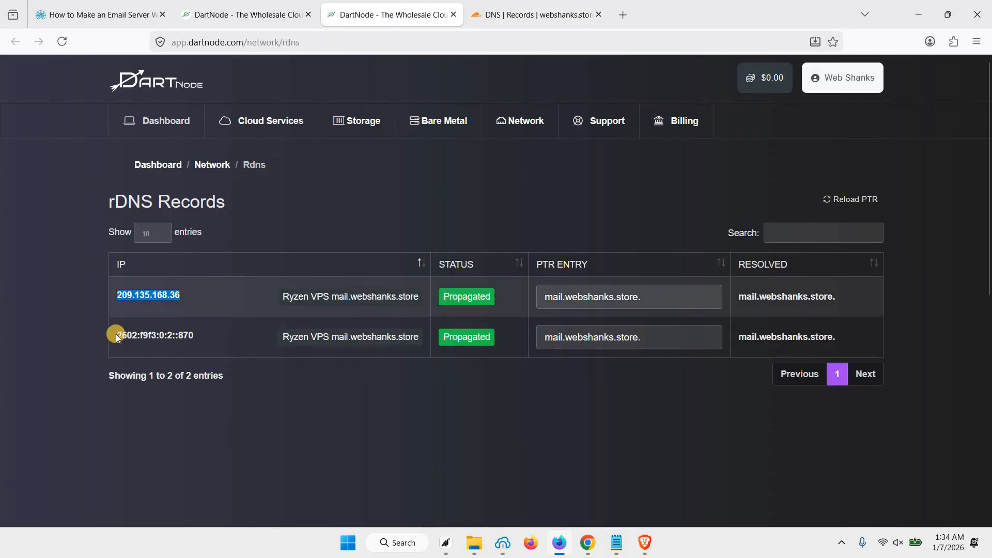
double_click(191, 336)
key(ctrl+c)
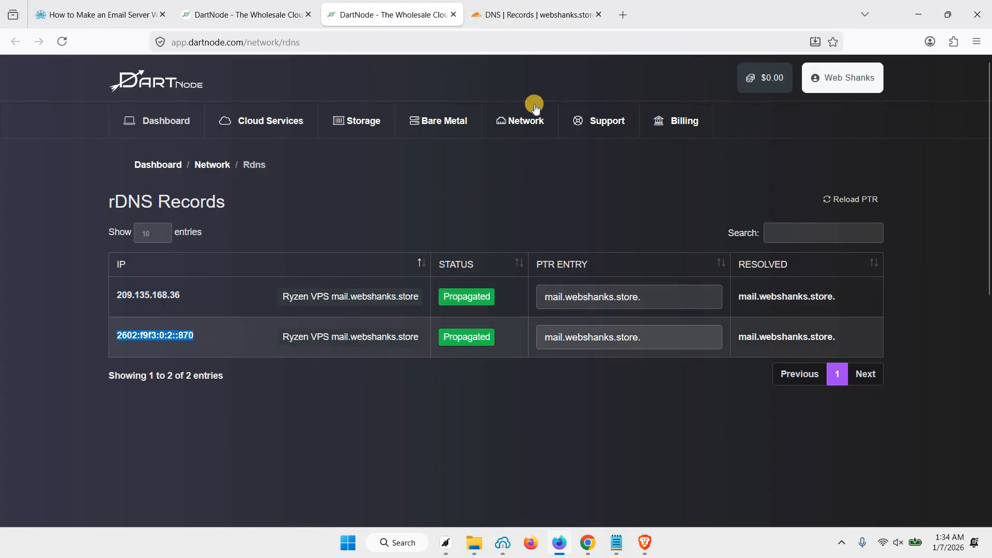
key(ctrl+Tab)
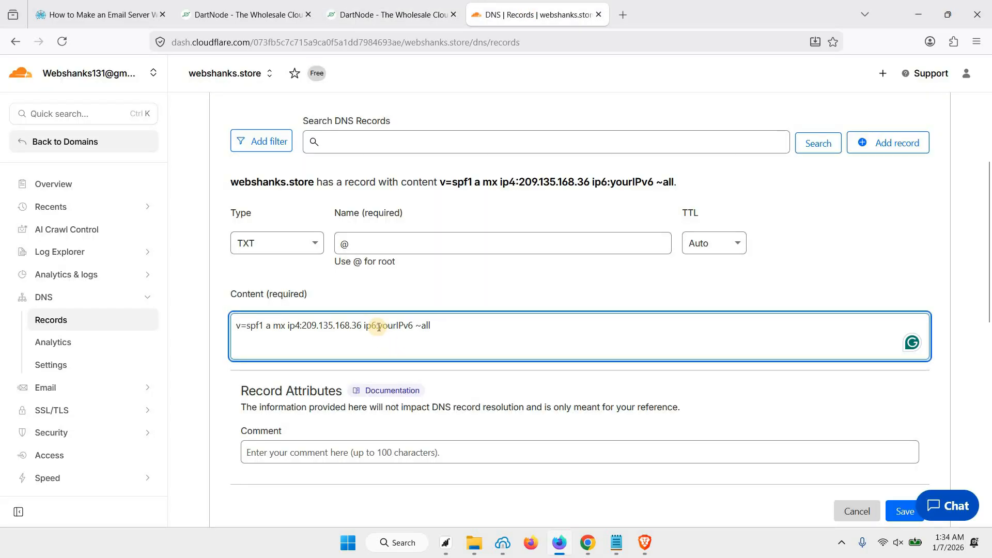
drag(379, 327, 411, 328)
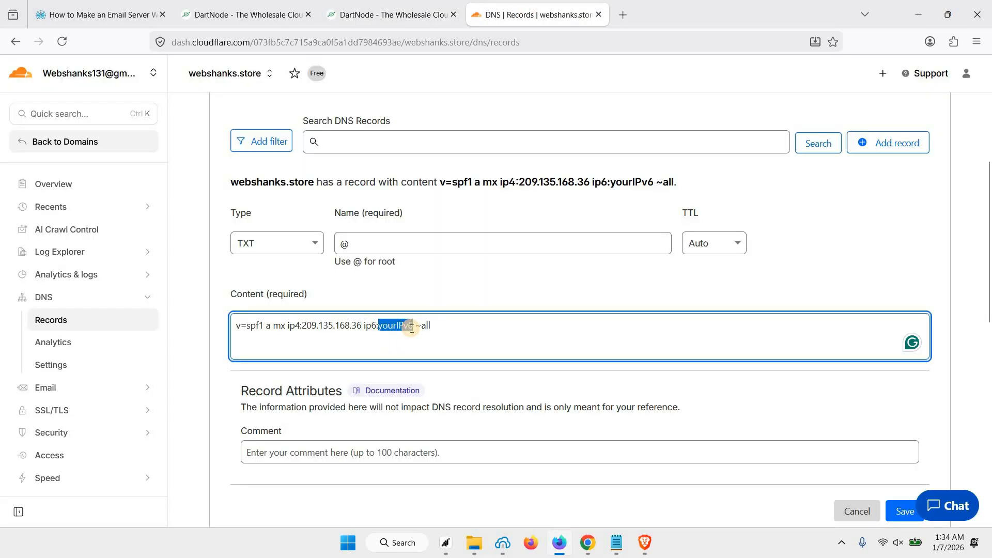
key(ctrl+v)
scroll(893, 445, down, 2)
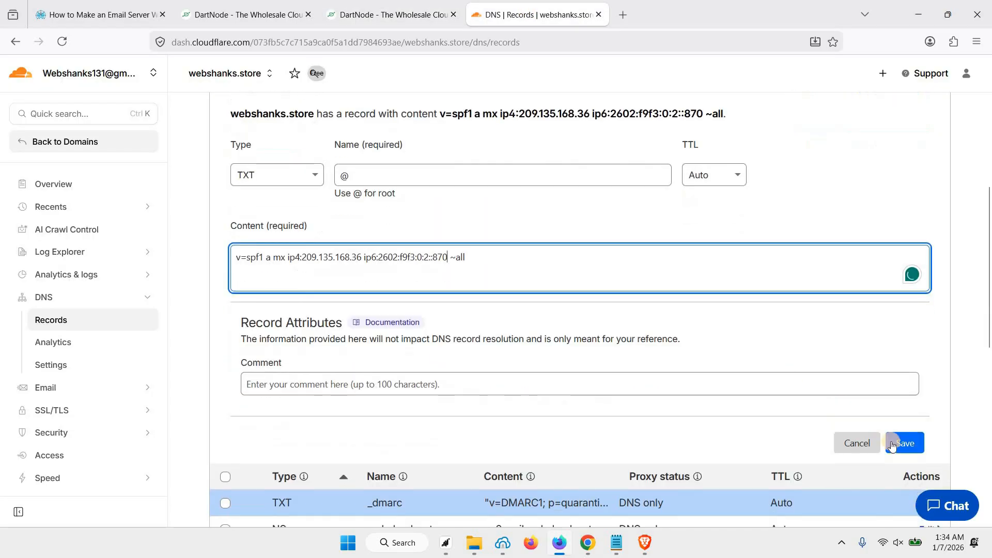
click(893, 445)
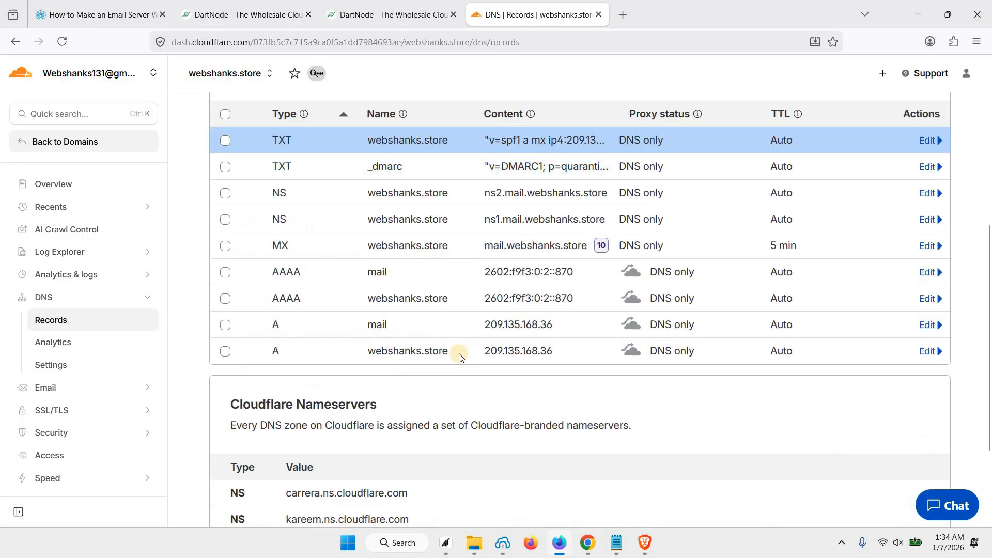
scroll(431, 266, up, 1)
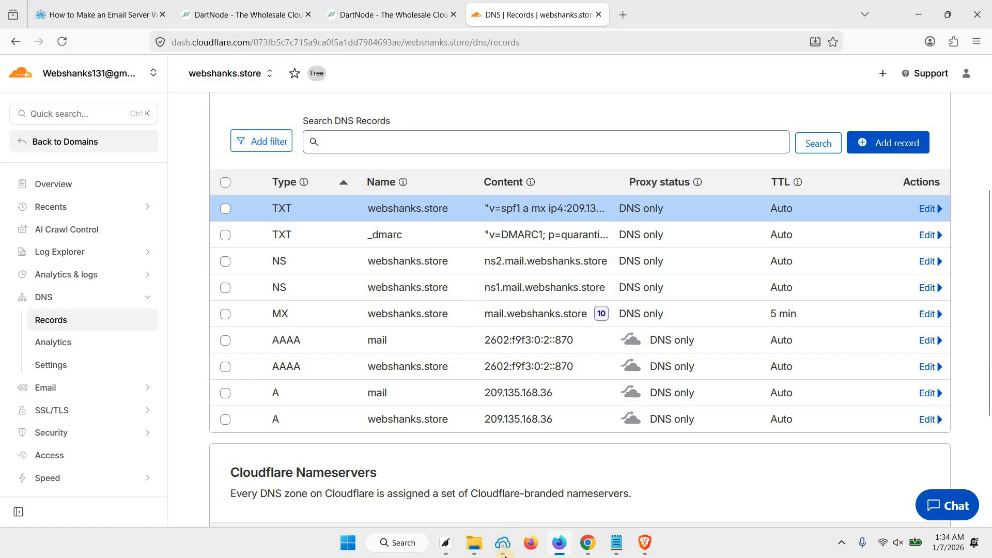
Step: Connect Bitvise SSH Client to the server as root on port 22 and open a terminal
click(504, 548)
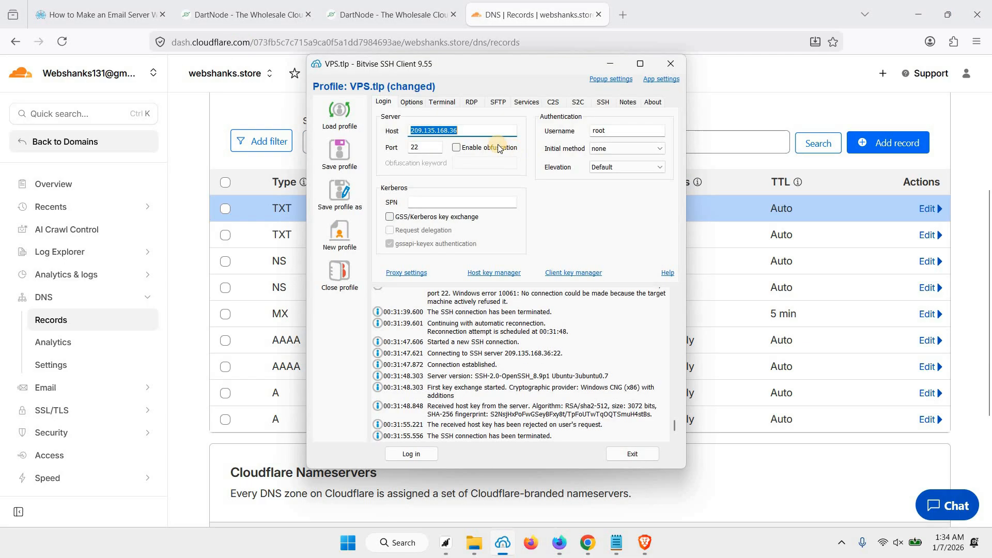
click(472, 132)
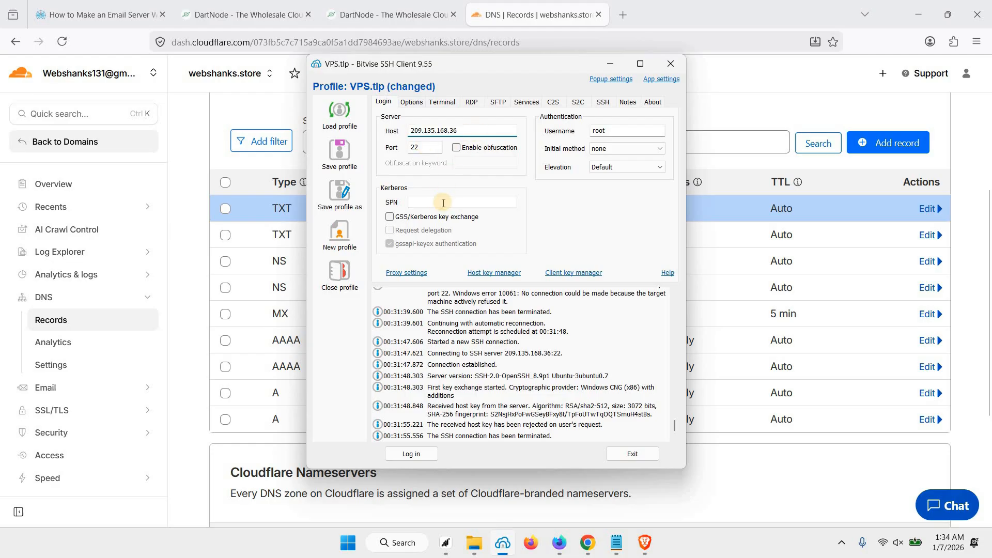
click(241, 17)
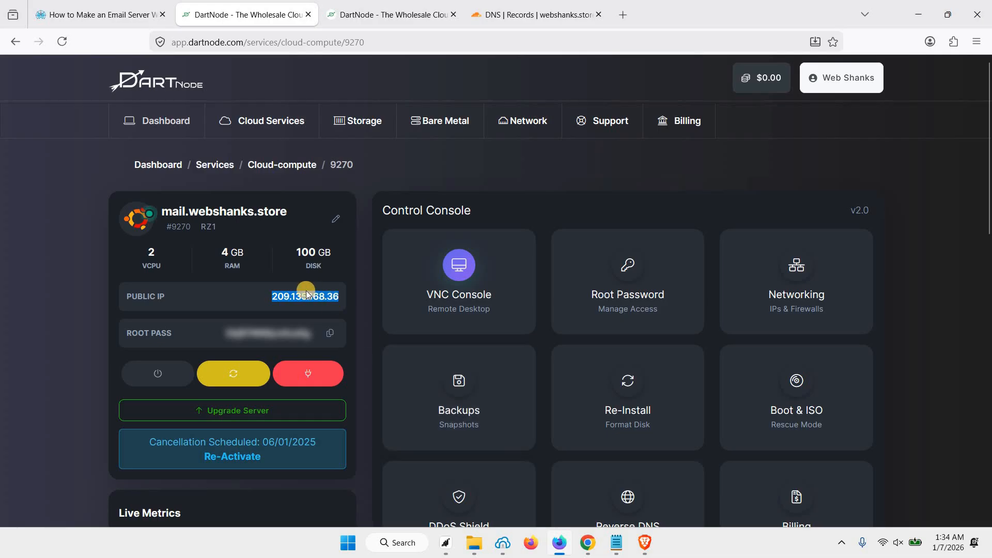
click(503, 542)
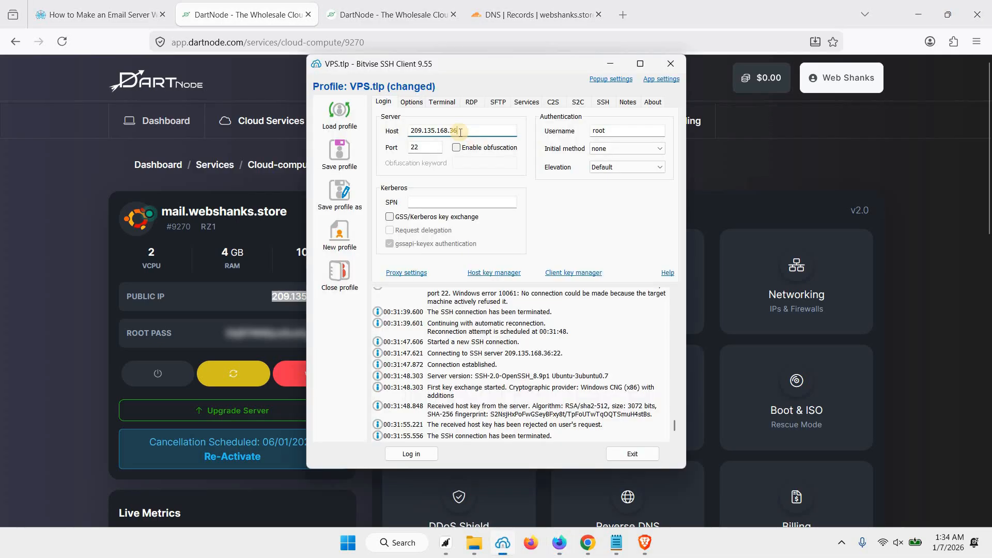
click(613, 134)
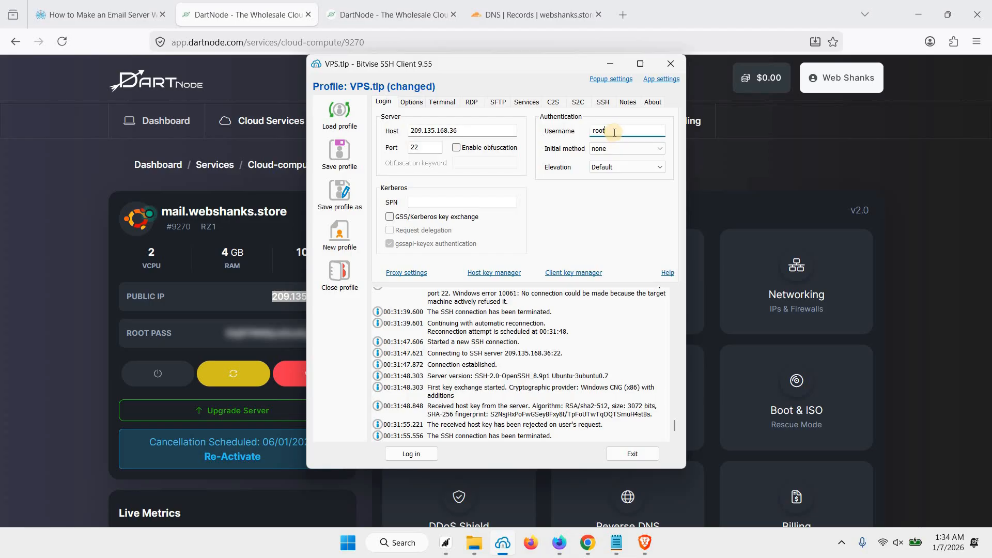
click(432, 148)
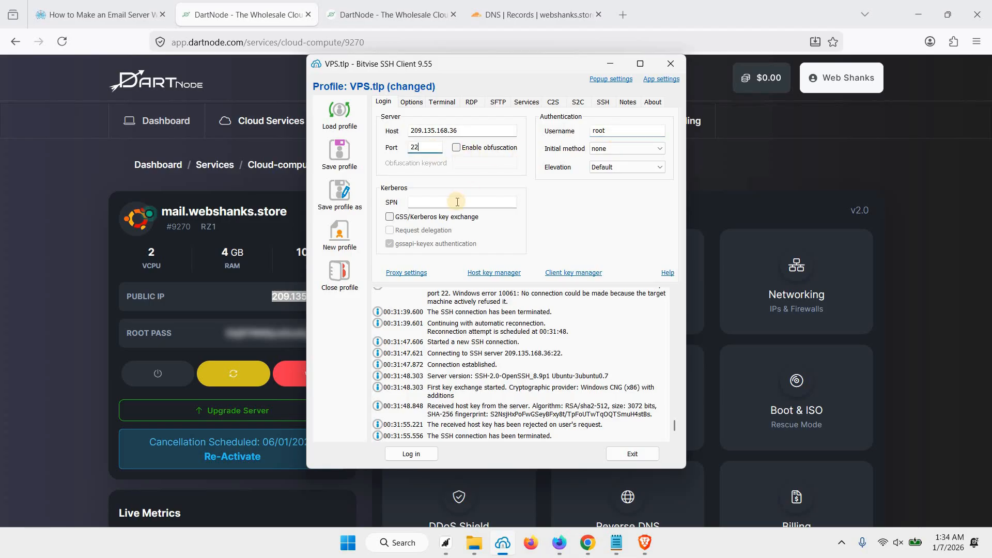
click(412, 455)
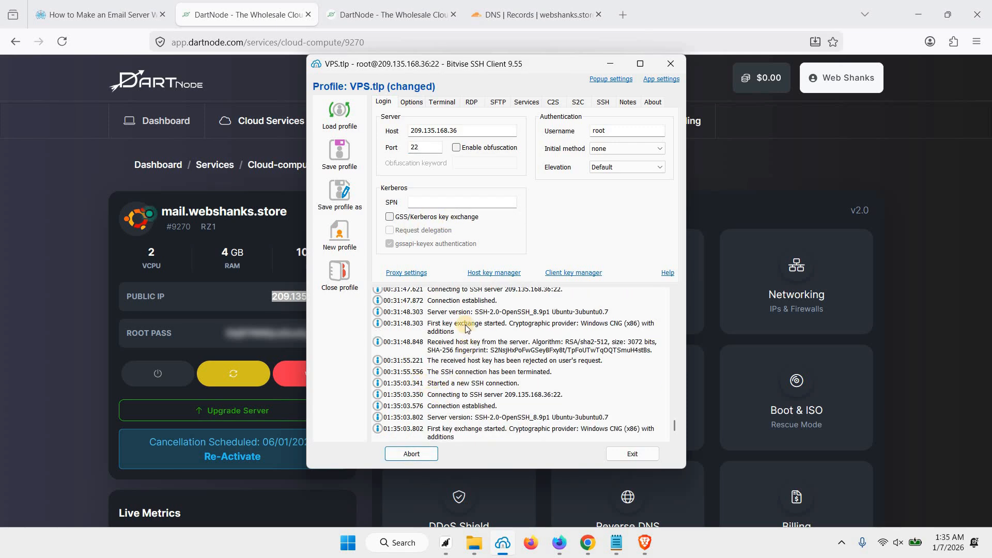
click(432, 362)
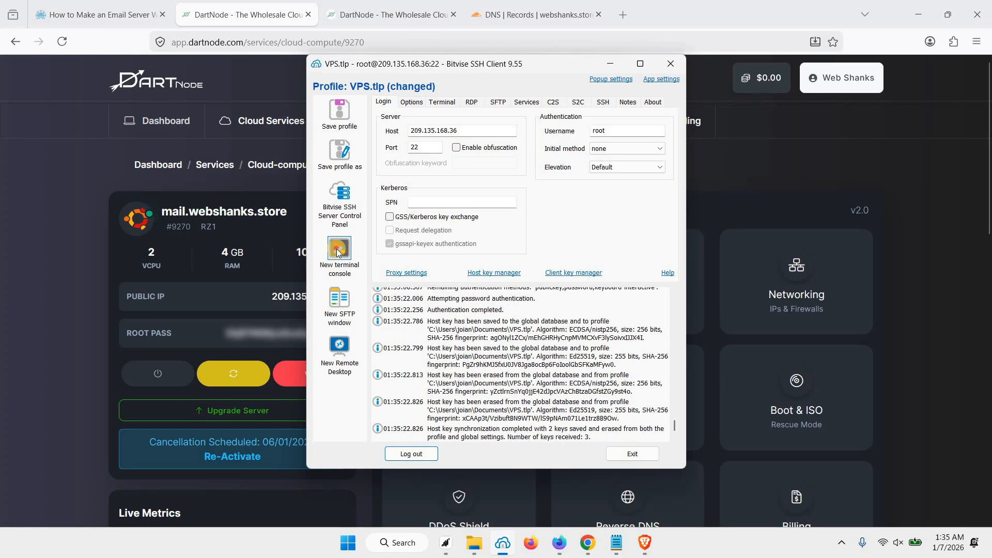
click(365, 285)
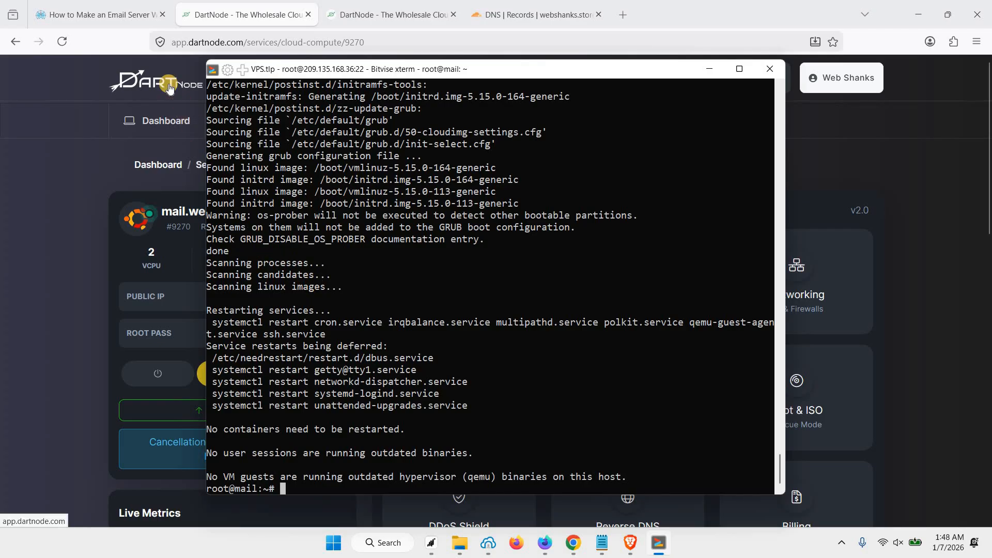
Step: Select the Step 4 curl setup.sh installer command in the tutorial
click(126, 20)
scroll(289, 306, down, 5)
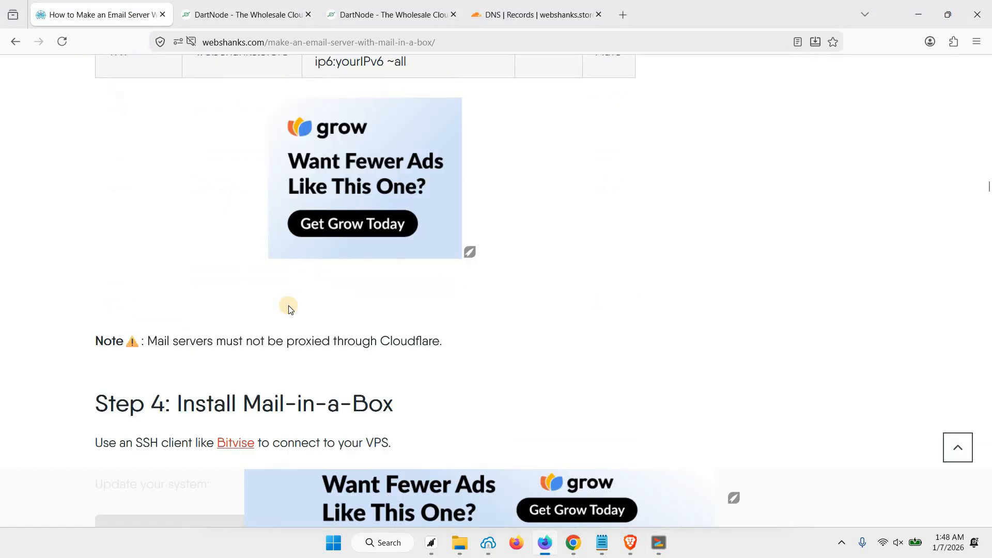
scroll(288, 305, down, 4)
drag(104, 377, 452, 389)
key(ctrl+c)
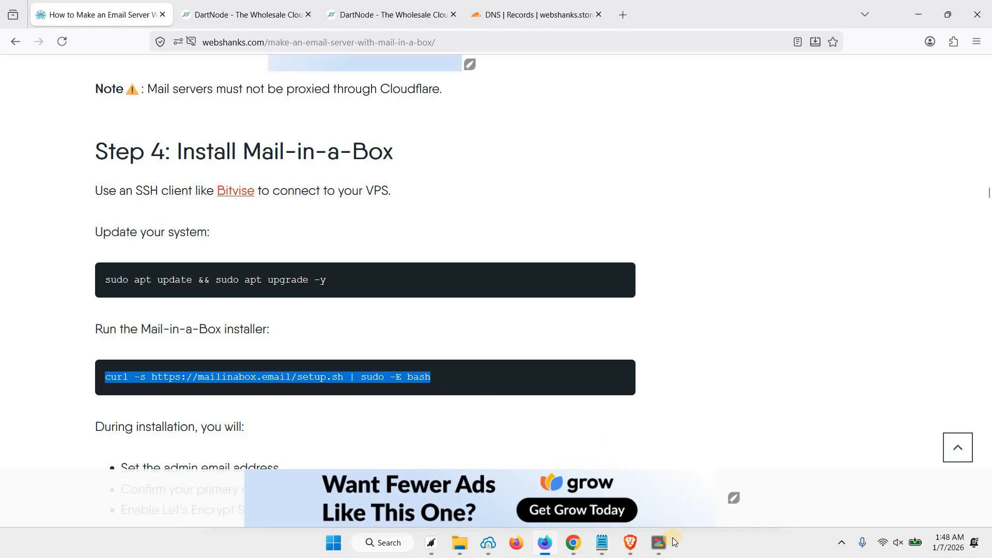
Step: Run the pasted curl installer command in the SSH terminal and dismiss the welcome message
key(alt+Tab)
right_click(443, 310)
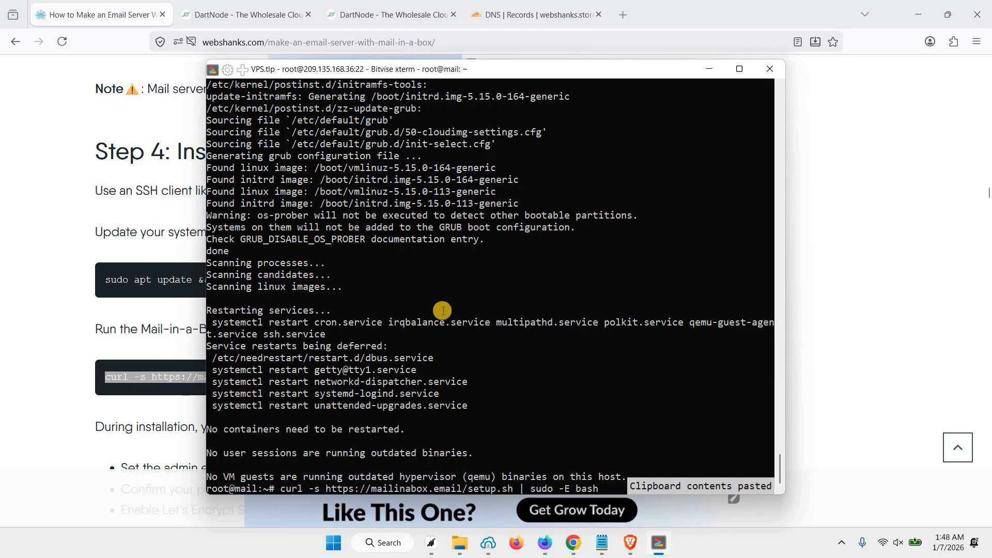
key(Return)
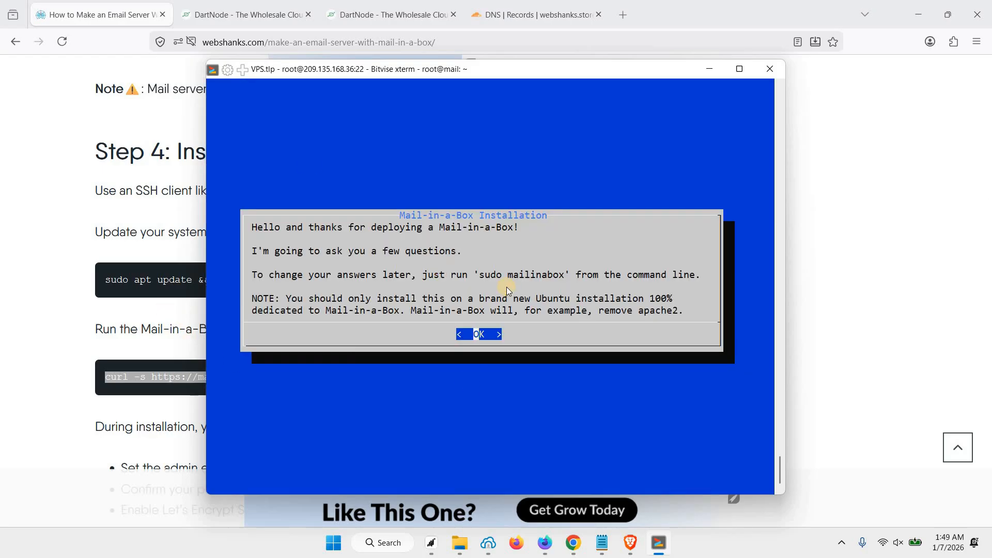
key(Return)
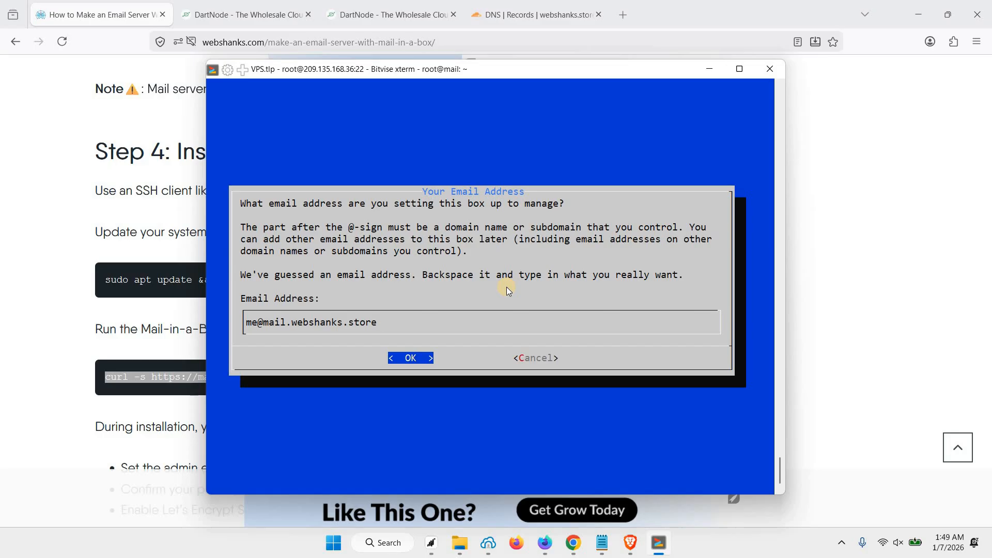
Step: Enter the admin email address at webshanks.store, dropping the mail. subdomain
key(Left)
key(Left)
key(Left)
key(Left)
key(Left)
key(Left)
key(Left)
key(Left)
key(Left)
key(BackSpace)
key(BackSpace)
key(BackSpace)
key(BackSpace)
key(BackSpace)
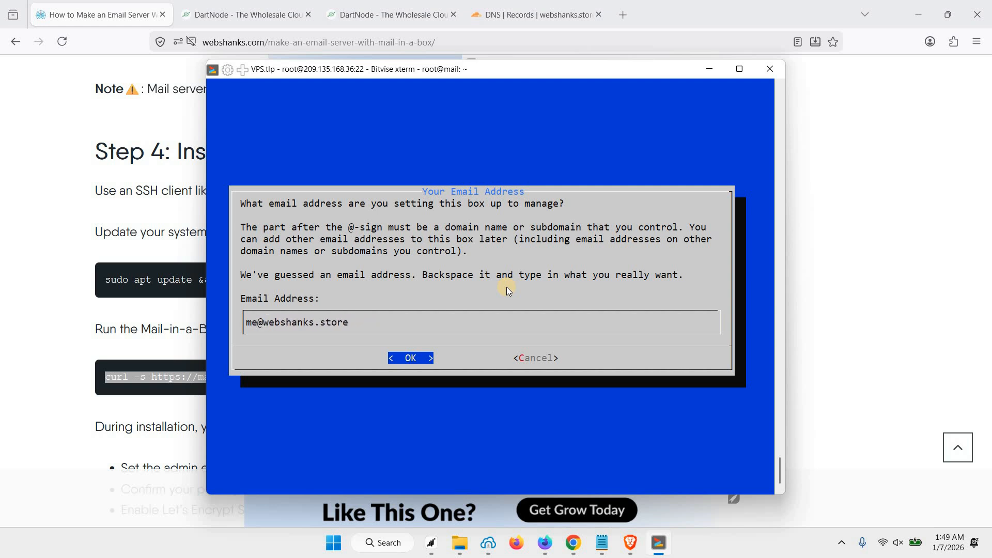
key(BackSpace)
key(BackSpace)
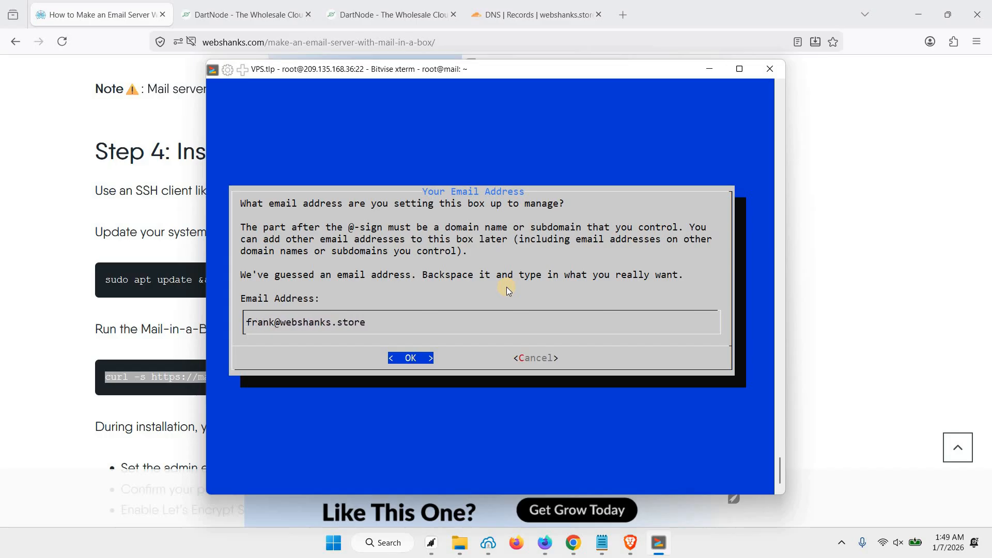
key(Return)
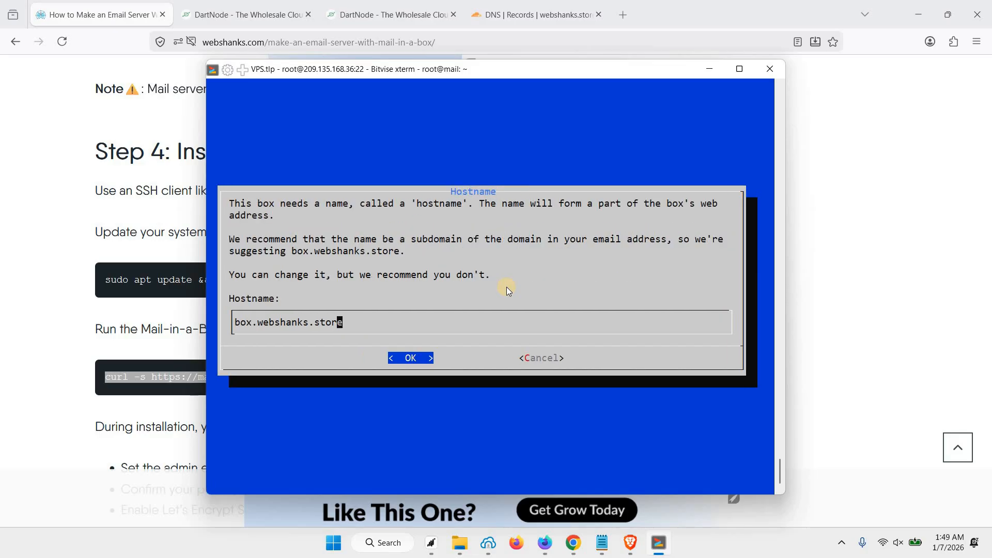
Step: Change the hostname prefix from box to mail, giving mail.webshanks.store
key(Left)
key(Left)
key(Left)
key(Left)
key(Left)
key(Left)
key(BackSpace)
key(BackSpace)
key(BackSpace)
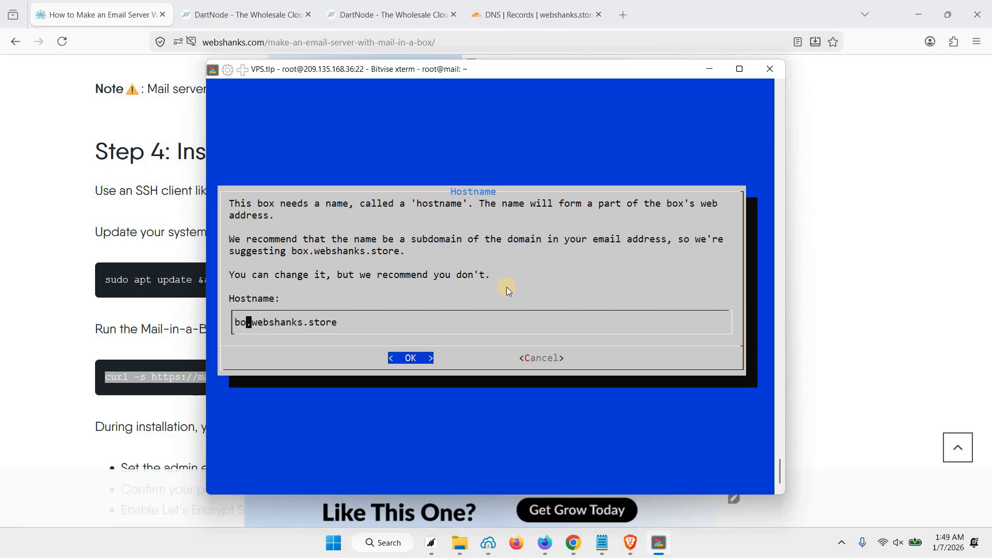
text(mail)
Step: Accept the mail.webshanks.store hostname and choose the Asia/Hong_Kong time zone
key(Return)
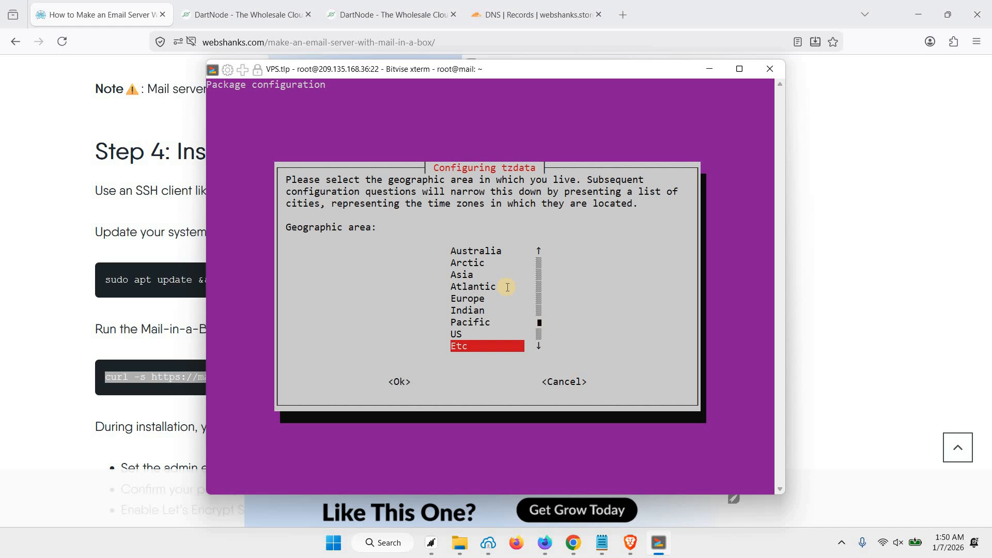
key(Up)
key(Up)
key(Up)
key(Up)
key(Up)
key(Up)
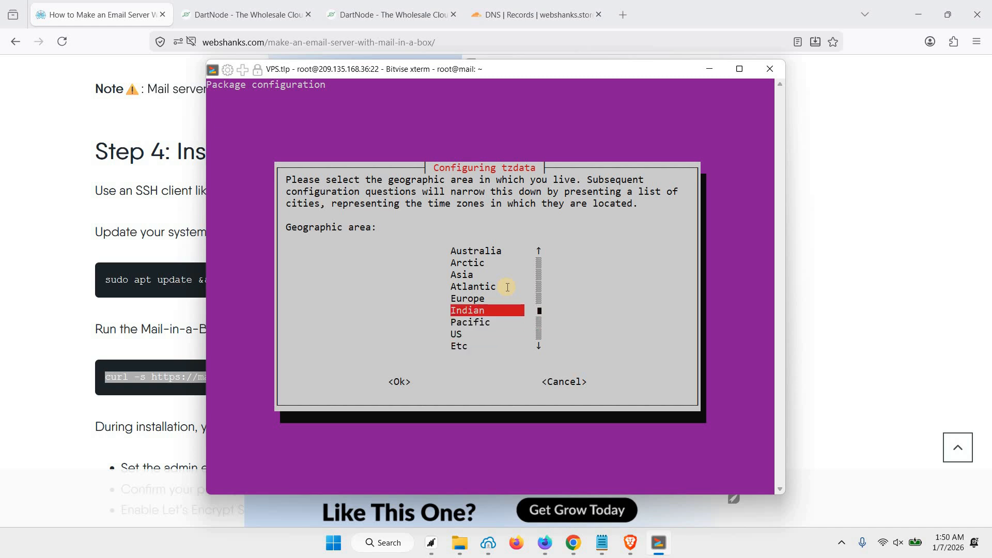
key(Return)
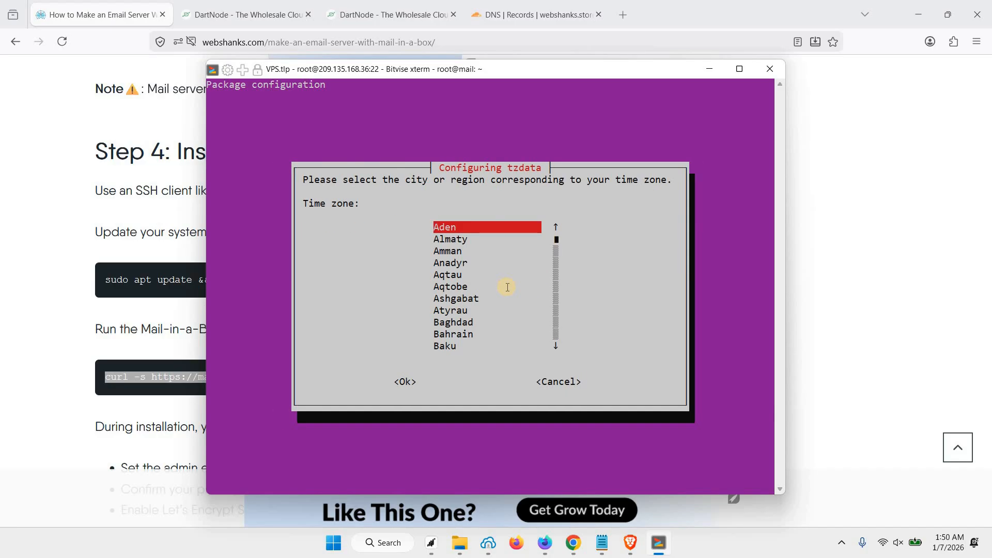
key(Down)
key(Down)
key(Down)
key(Down)
key(Down)
key(Down)
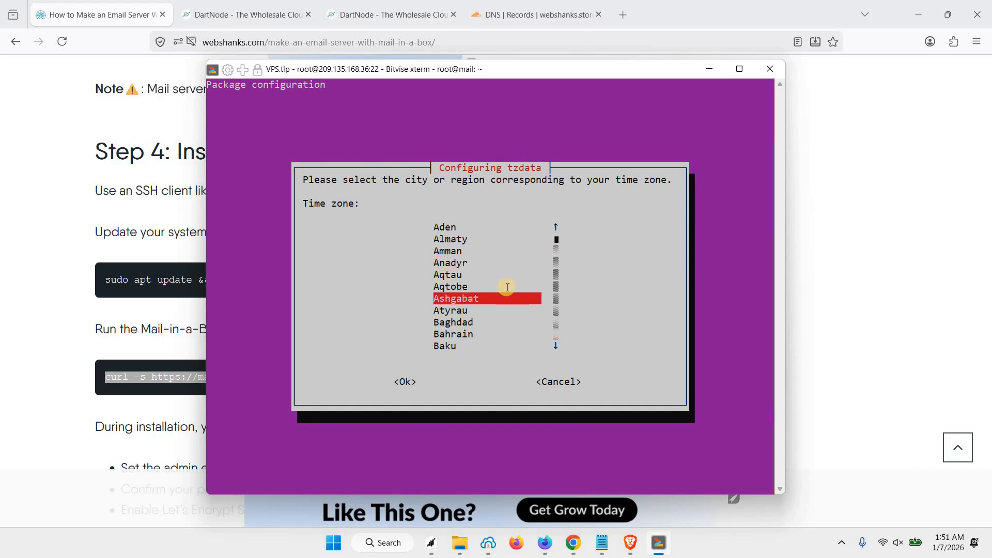
key(Down)
key(Down)
key(Down)
key(Down)
key(Down)
key(Down)
key(Down)
key(Down)
key(Down)
key(Down)
key(Down)
key(Down)
key(Down)
key(Down)
key(Down)
key(Down)
key(Down)
key(Down)
key(Down)
key(Down)
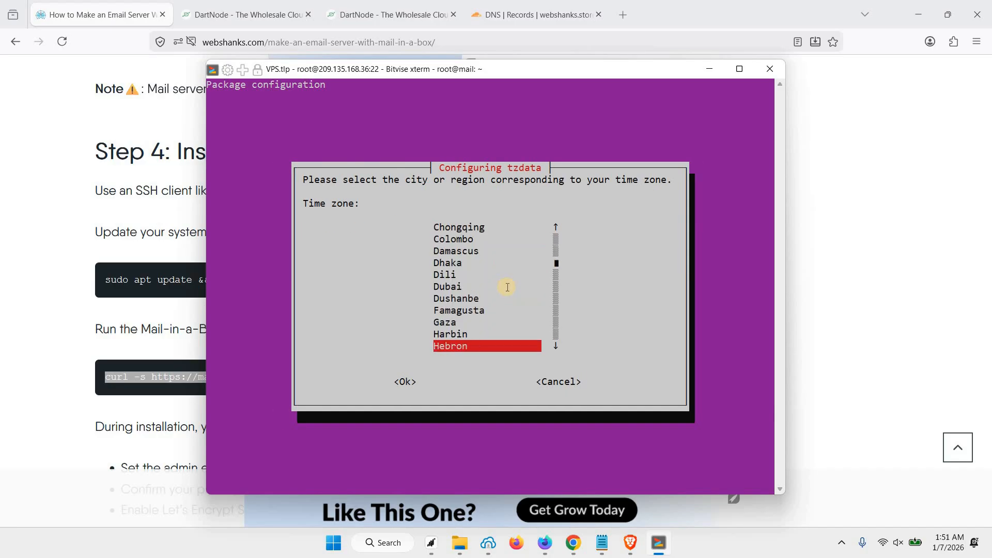
key(Down)
key(Return)
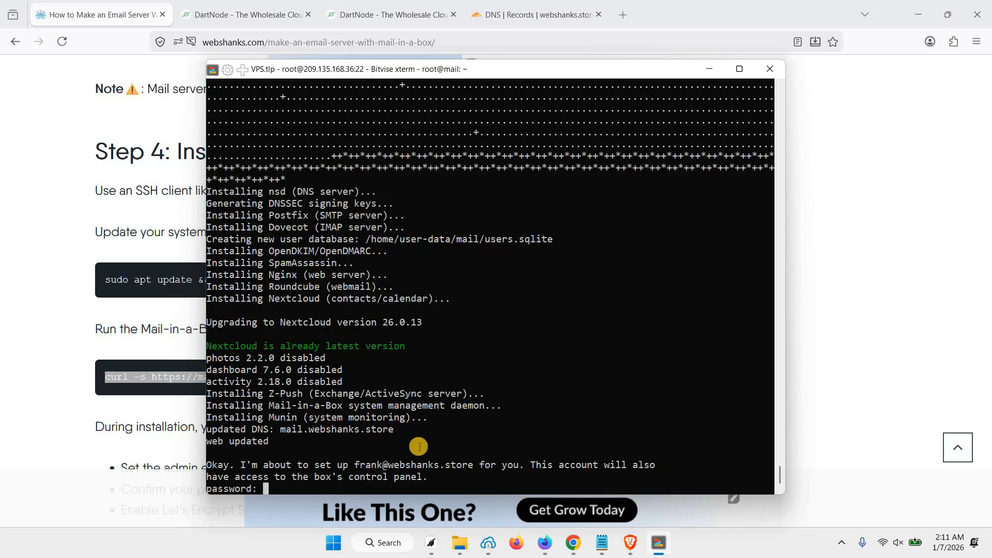
Step: Enter and confirm the admin account password
right_click(393, 429)
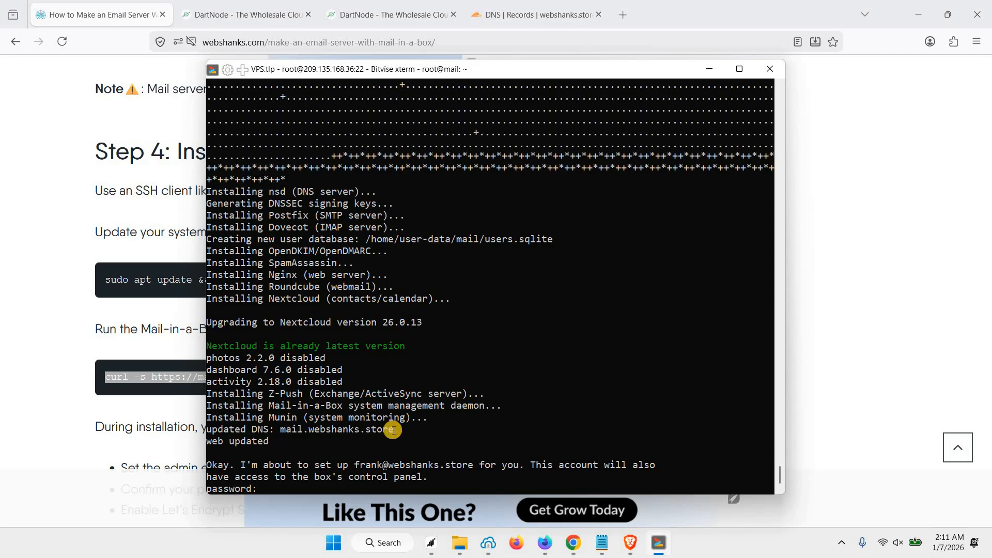
key(Return)
right_click(393, 430)
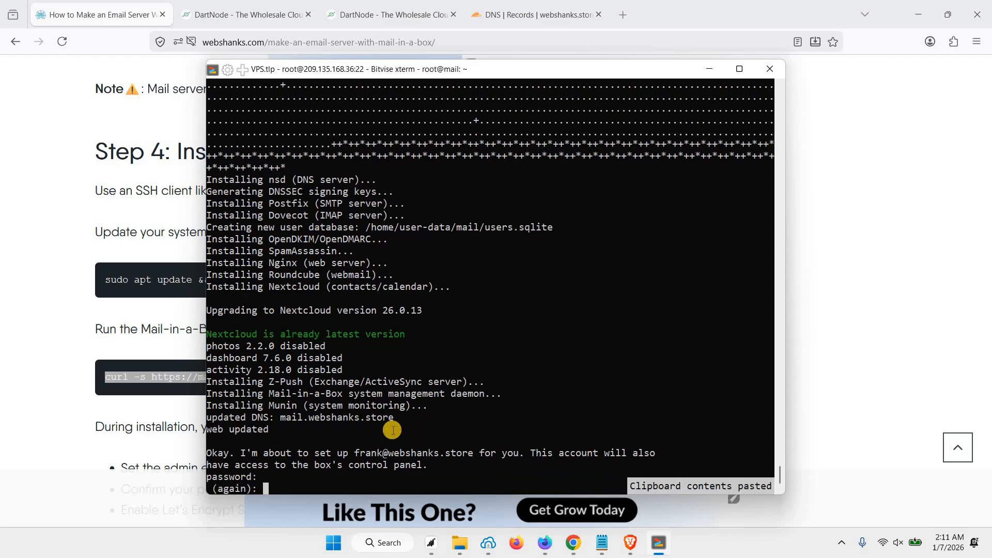
key(Return)
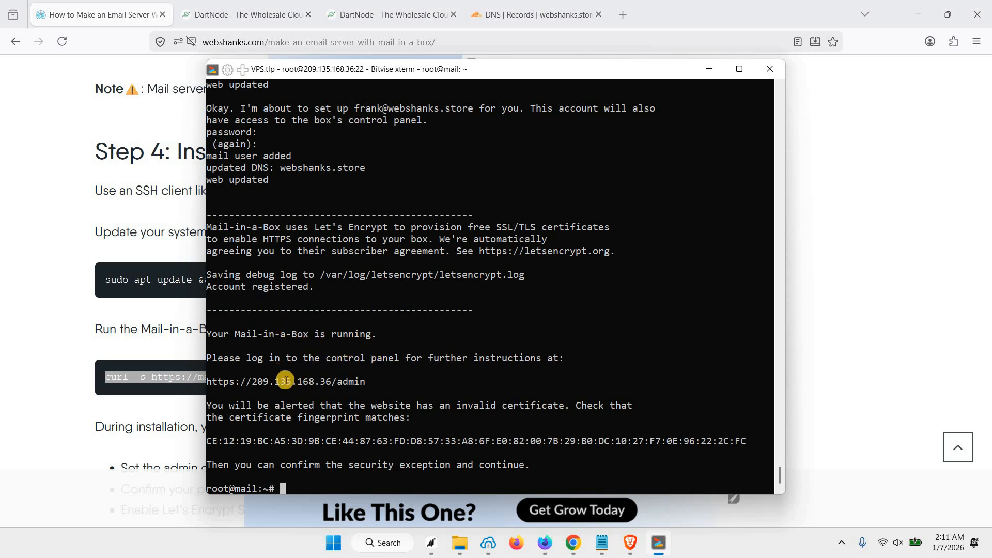
drag(208, 382, 366, 381)
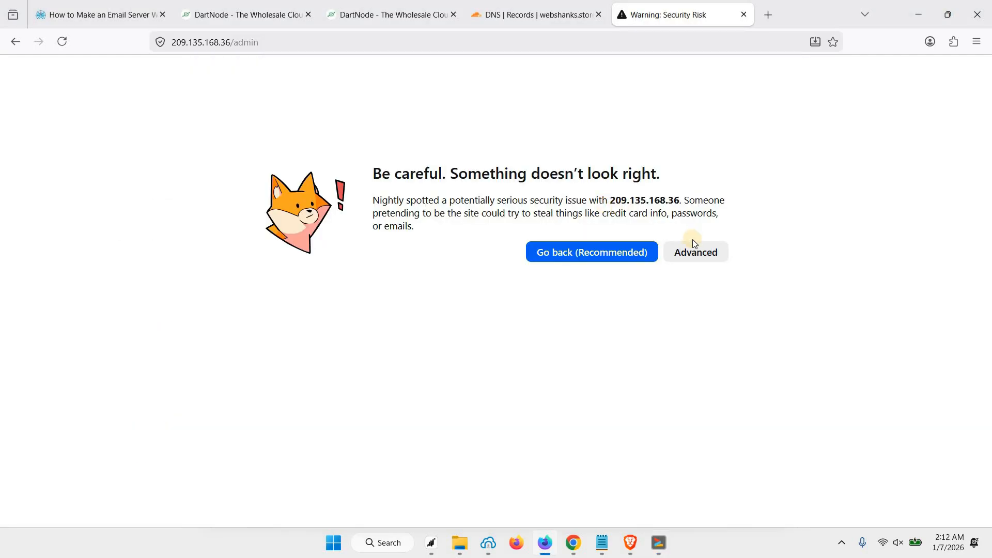
click(692, 255)
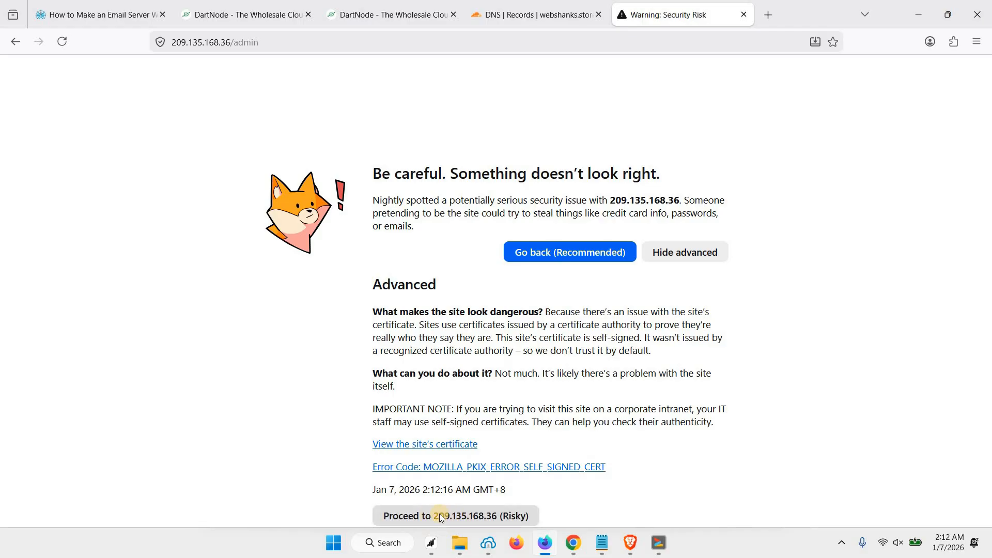
click(433, 514)
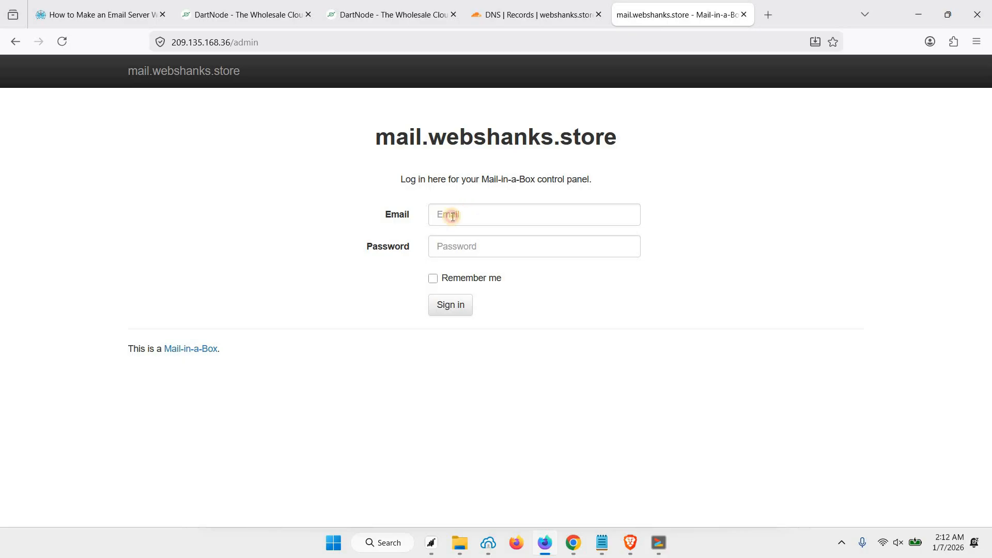
click(452, 216)
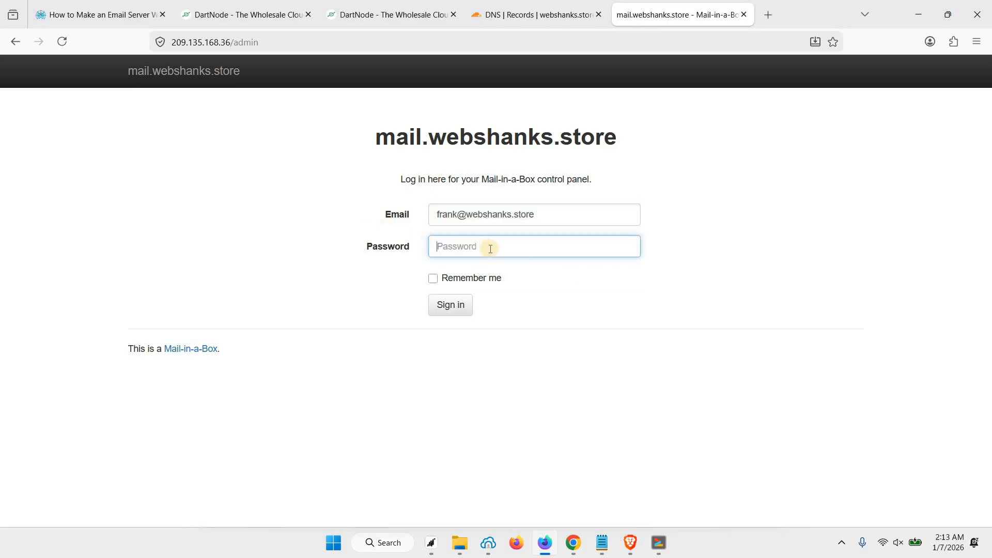
key(ctrl+v)
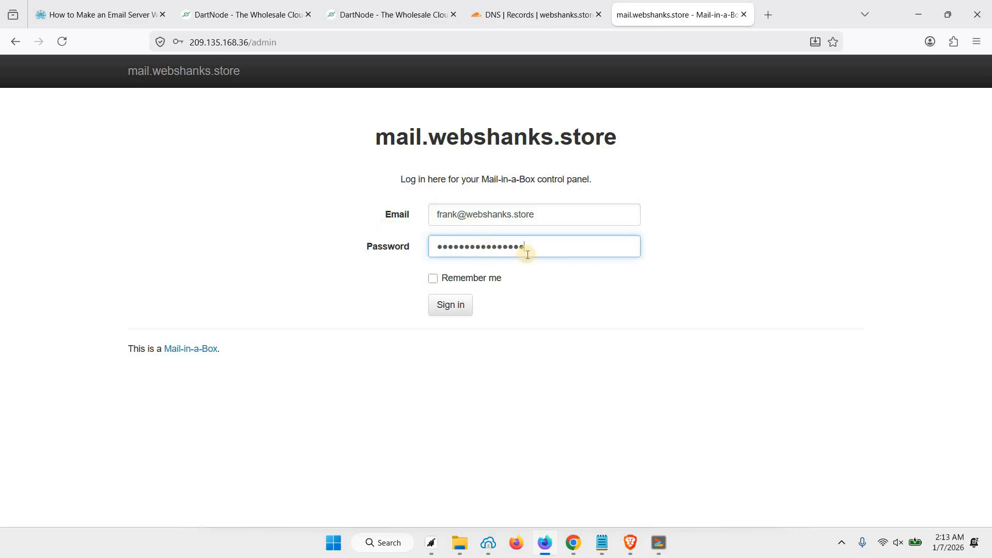
click(451, 306)
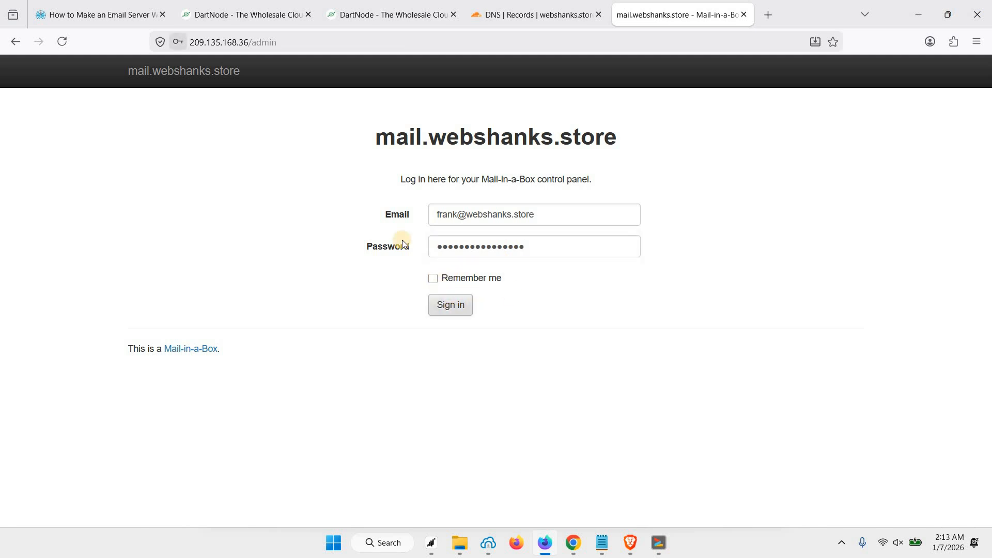
click(530, 178)
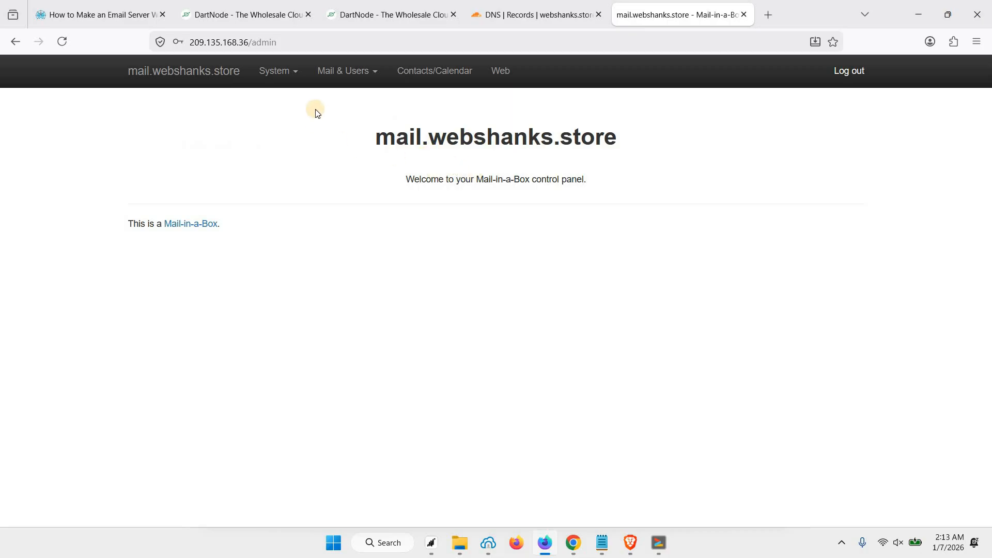
Step: Open System > TLS (SSL) Certificates and review the webshanks.store and mail.webshanks.store entries
click(292, 82)
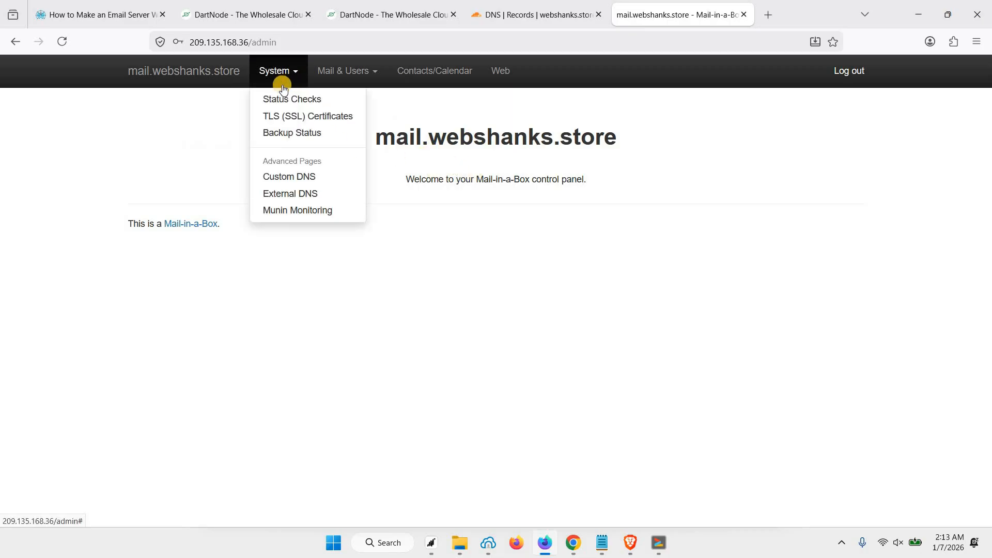
click(325, 121)
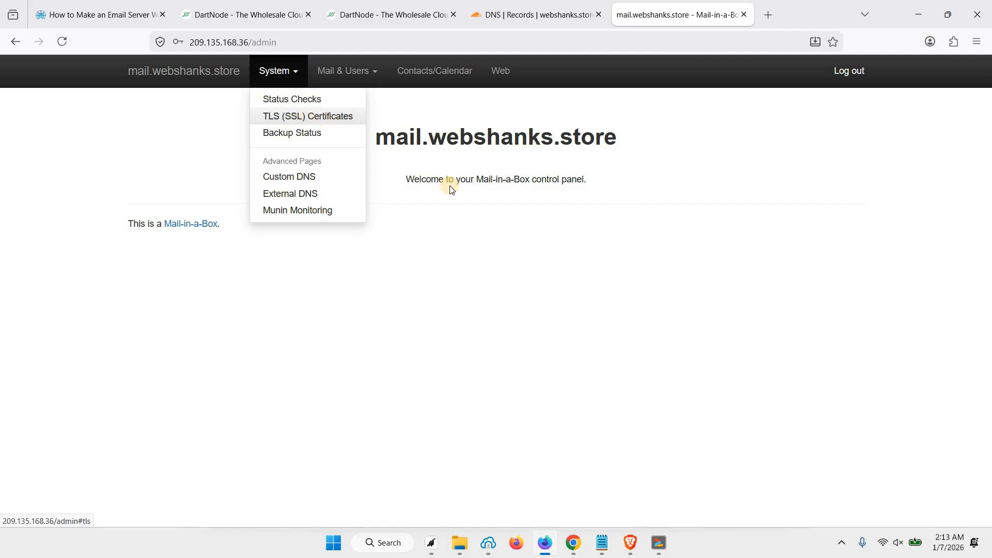
scroll(426, 187, down, 2)
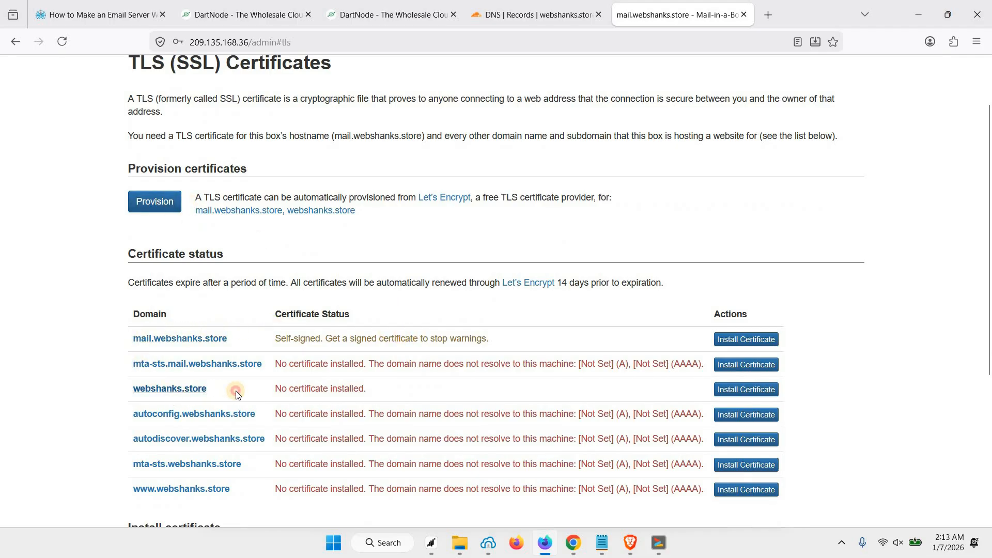
drag(132, 388, 345, 390)
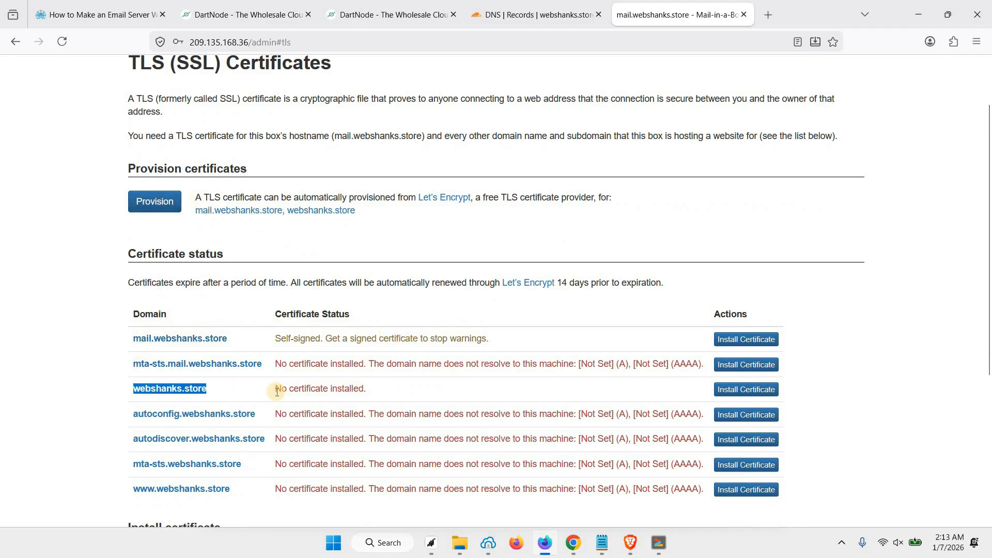
click(235, 340)
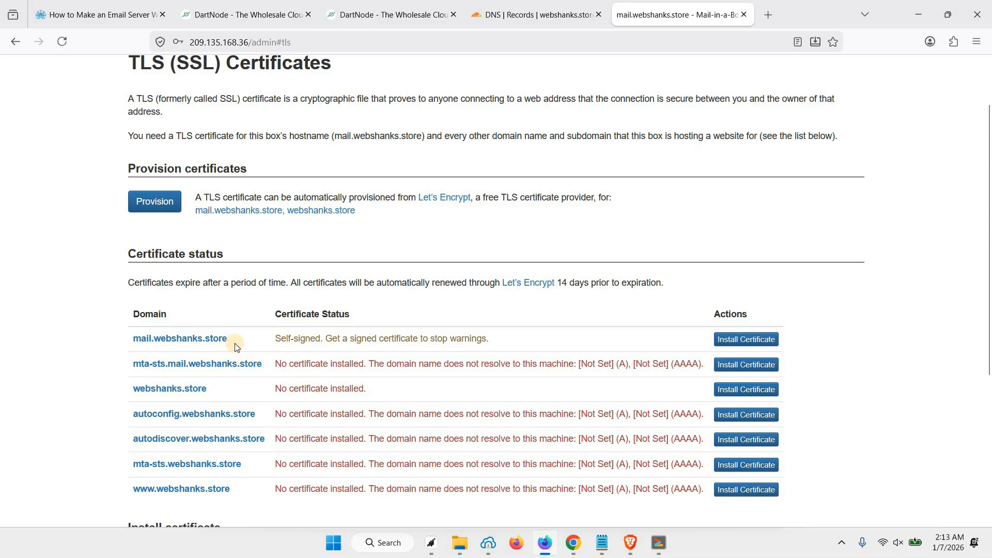
drag(124, 337, 283, 340)
click(225, 196)
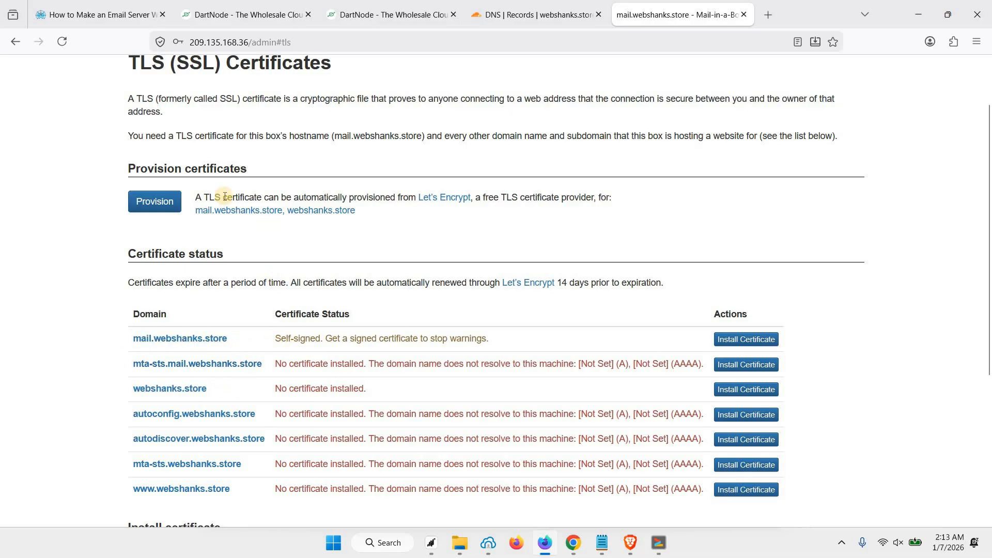
Step: Provision a Let's Encrypt certificate for webshanks.store and check its 2026-04-06 expiry
click(156, 201)
click(157, 203)
scroll(313, 316, down, 1)
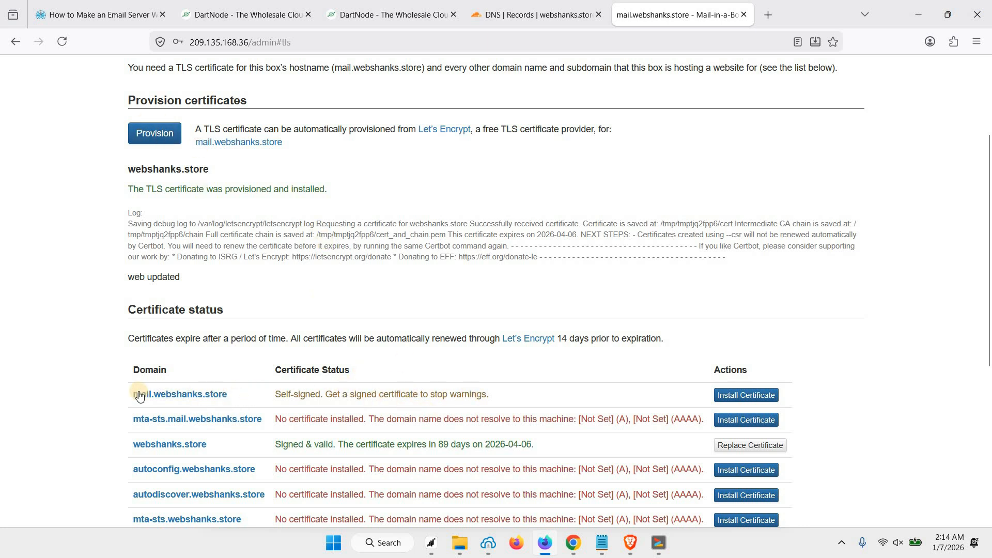
triple_click(248, 396)
click(250, 396)
drag(129, 393, 228, 395)
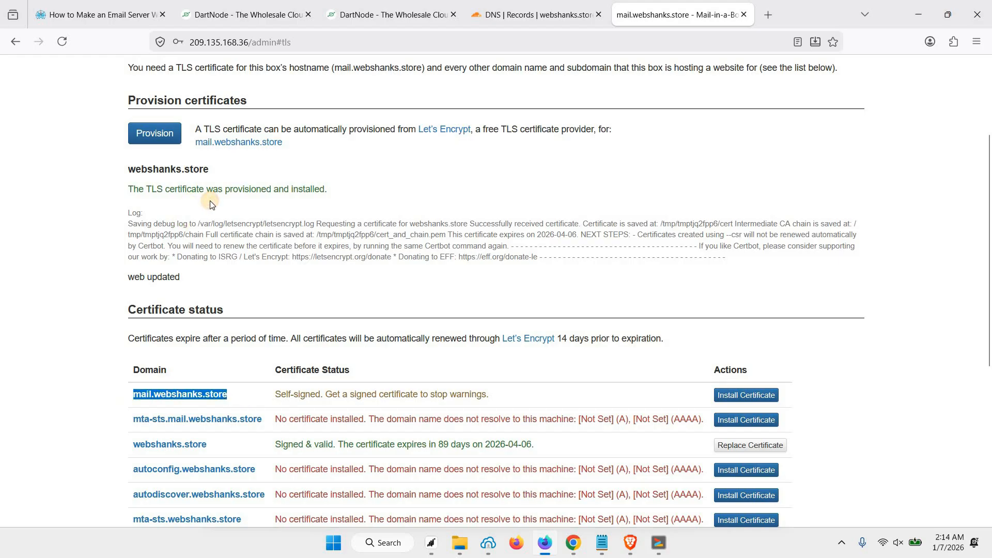
click(210, 201)
scroll(302, 350, up, 2)
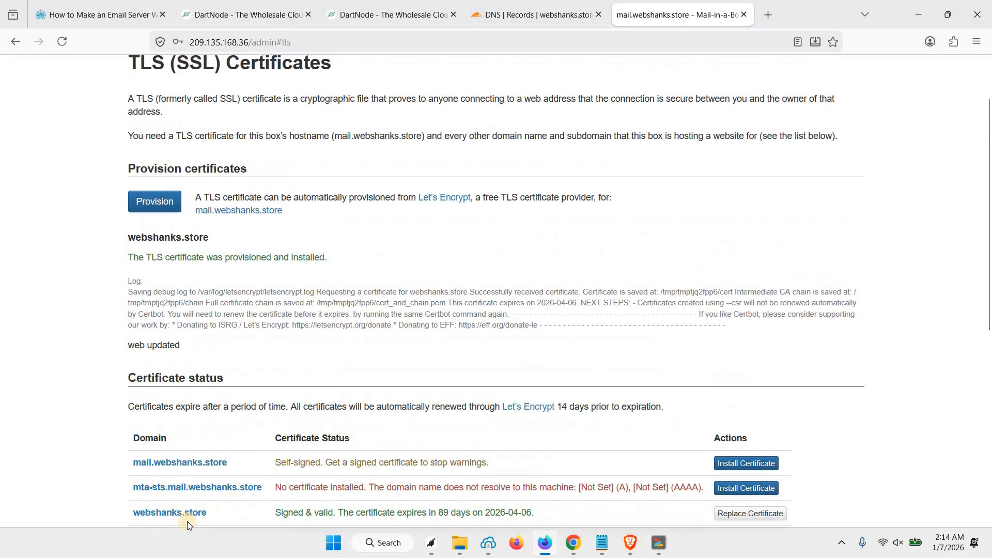
drag(126, 503, 208, 513)
scroll(333, 511, down, 2)
drag(388, 445, 526, 445)
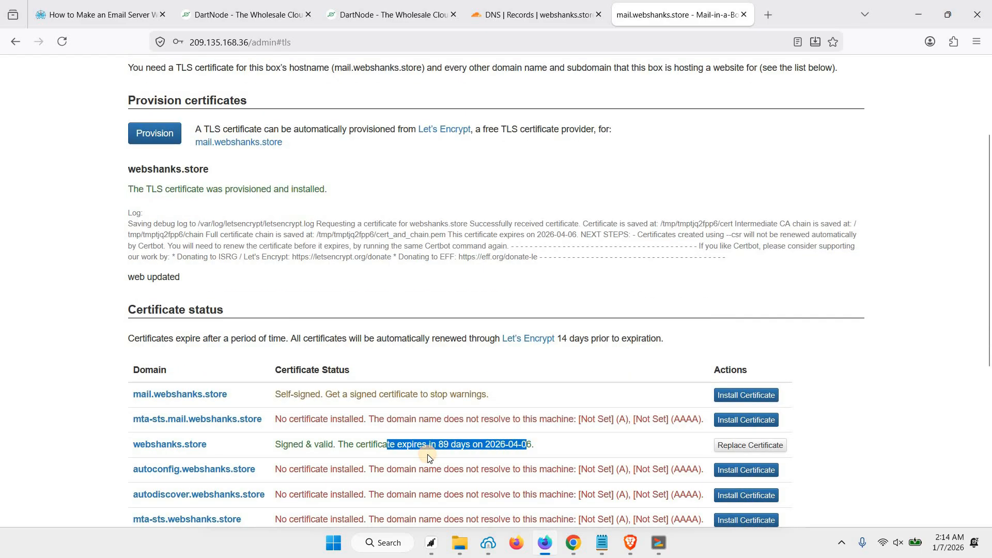
click(369, 439)
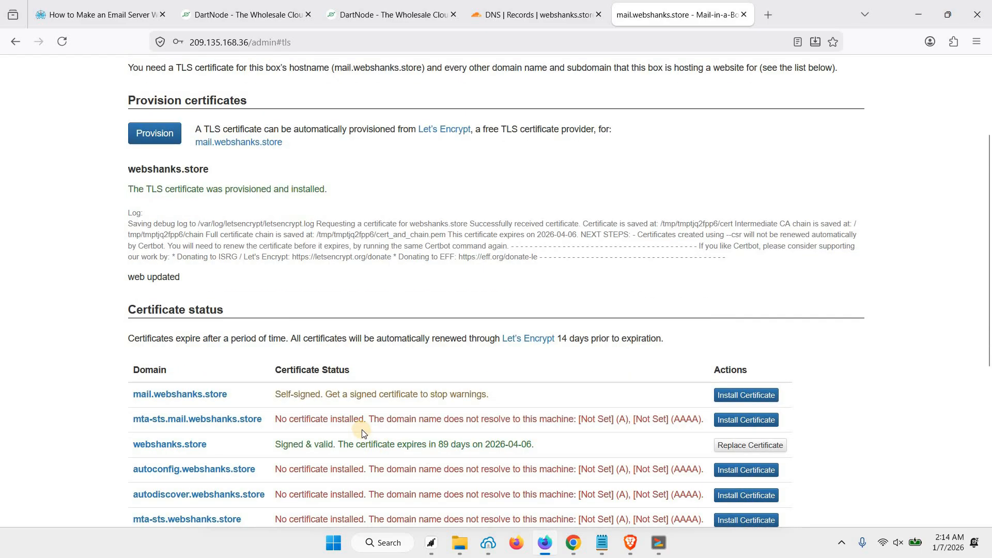
Step: Provision a certificate for mail.webshanks.store, dismiss the error and reload the page
click(160, 134)
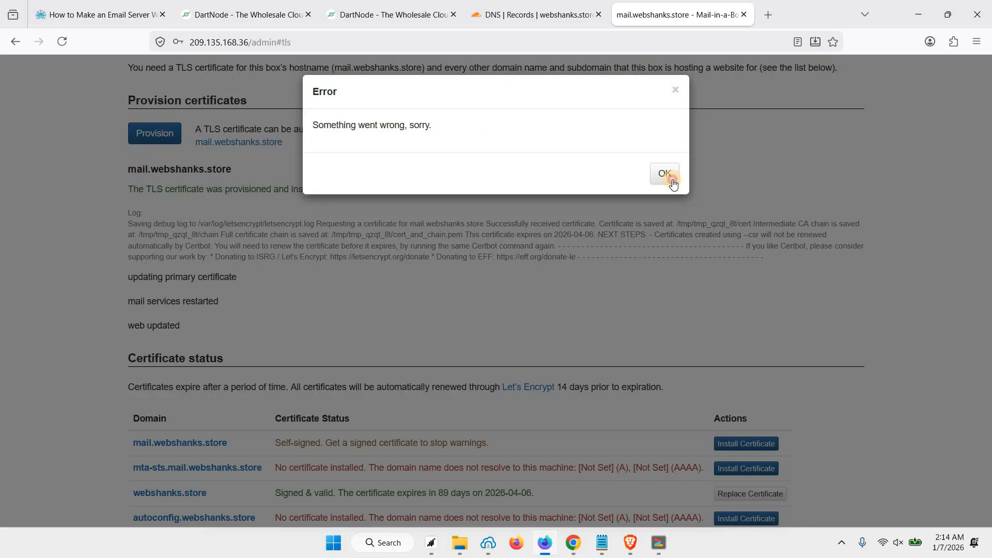
click(665, 174)
scroll(496, 248, down, 1)
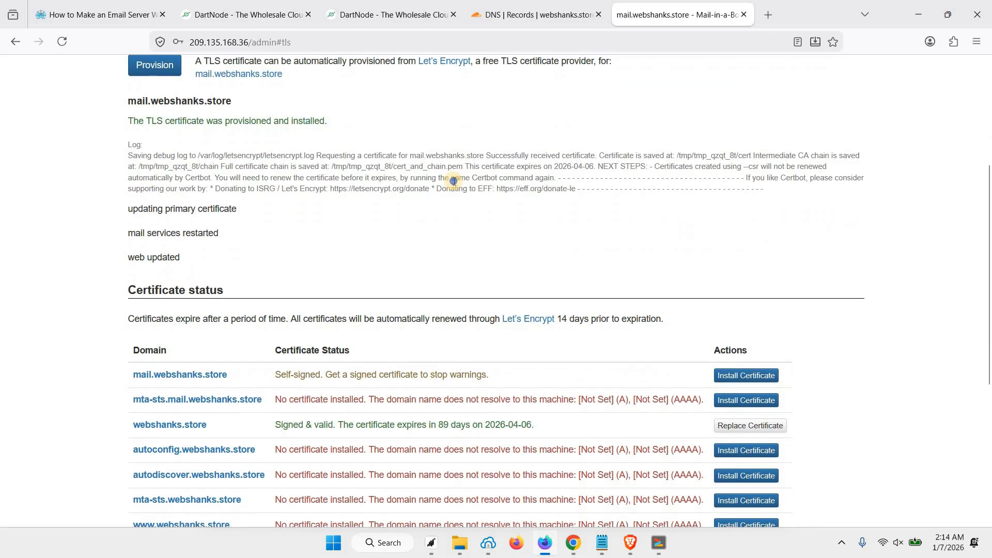
right_click(457, 184)
click(533, 199)
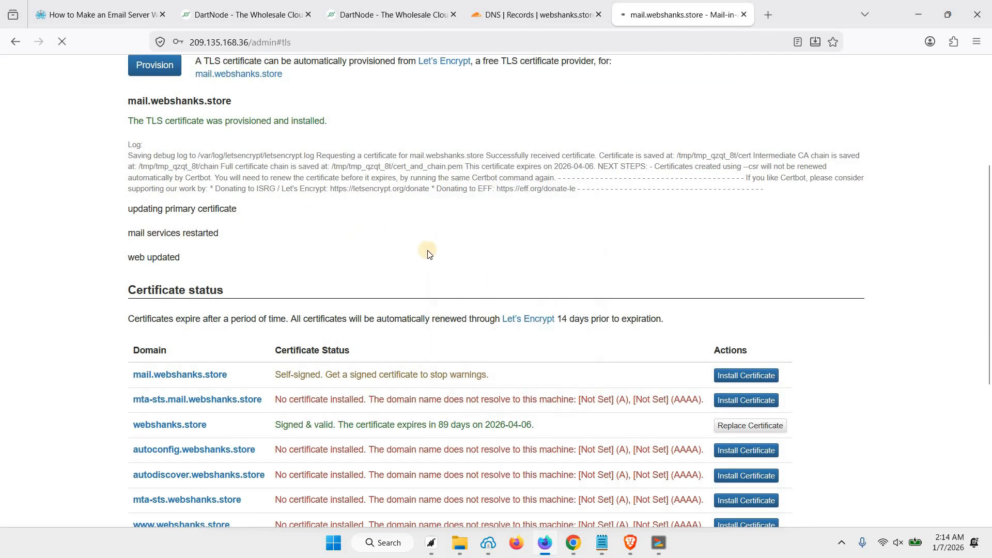
Step: Proceed past the certificate warning and confirm mail.webshanks.store is signed and valid
click(672, 252)
scroll(478, 262, down, 1)
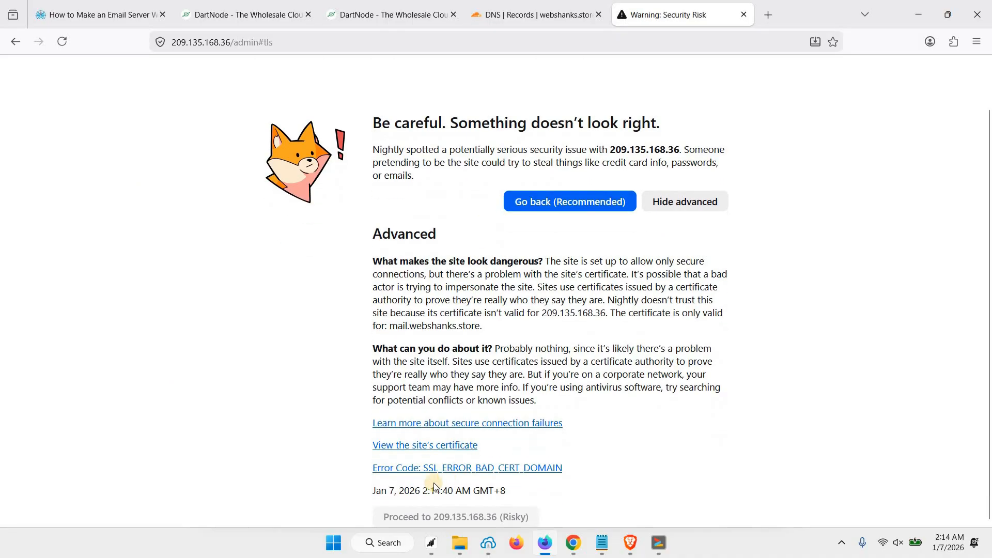
click(441, 518)
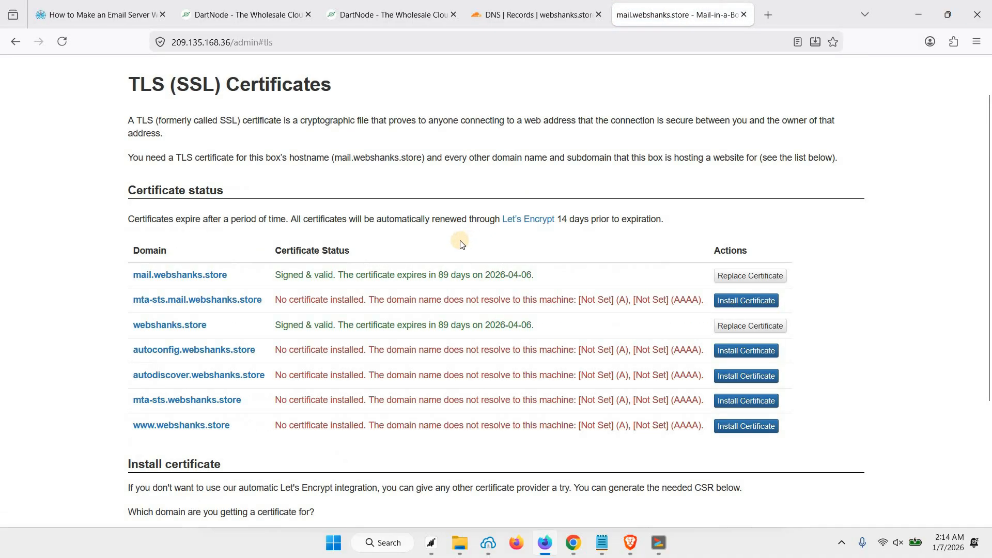
scroll(191, 325, up, 1)
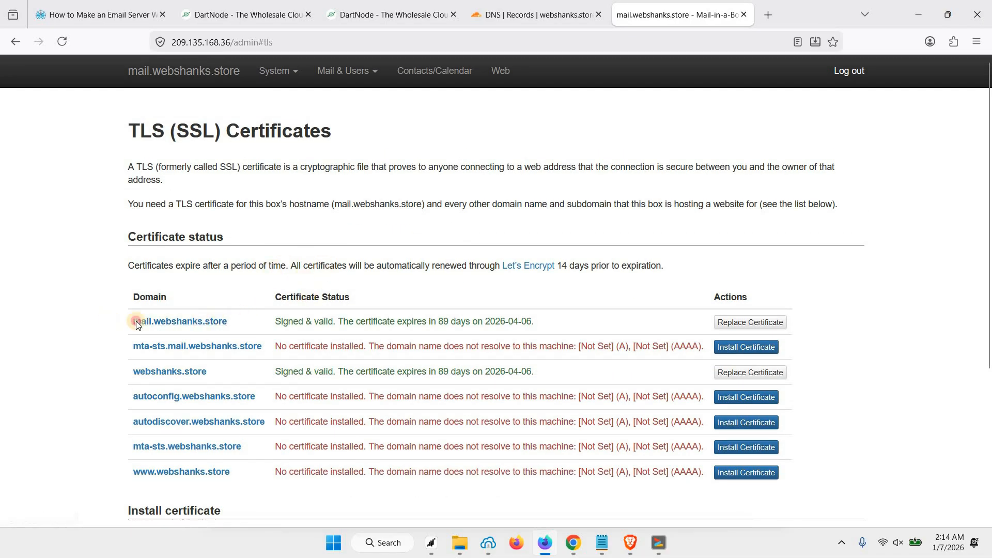
drag(136, 321, 340, 318)
click(721, 322)
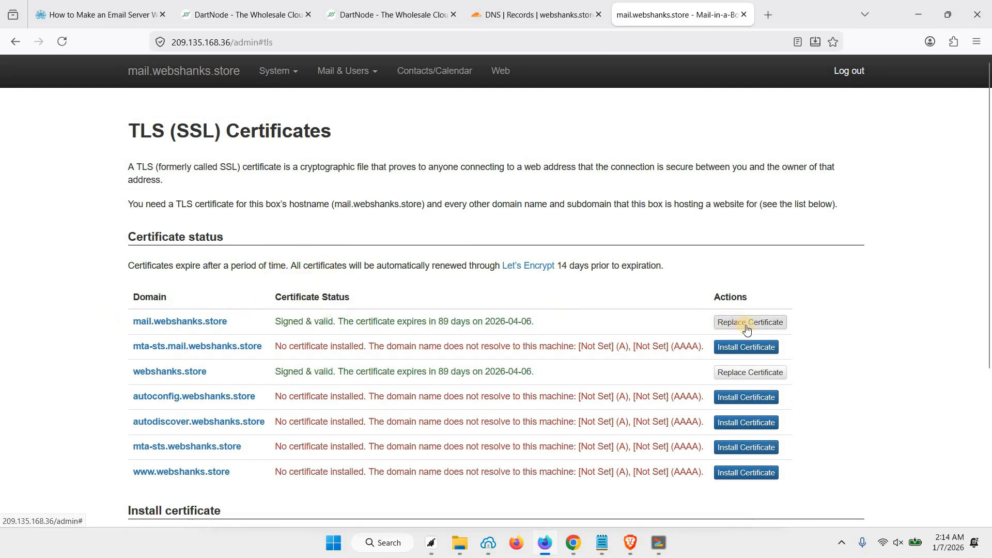
drag(245, 322, 124, 322)
Step: Open the mail.webshanks.store link in a new tab to see its 'this is a mail-in-a-box' page
drag(495, 321, 390, 322)
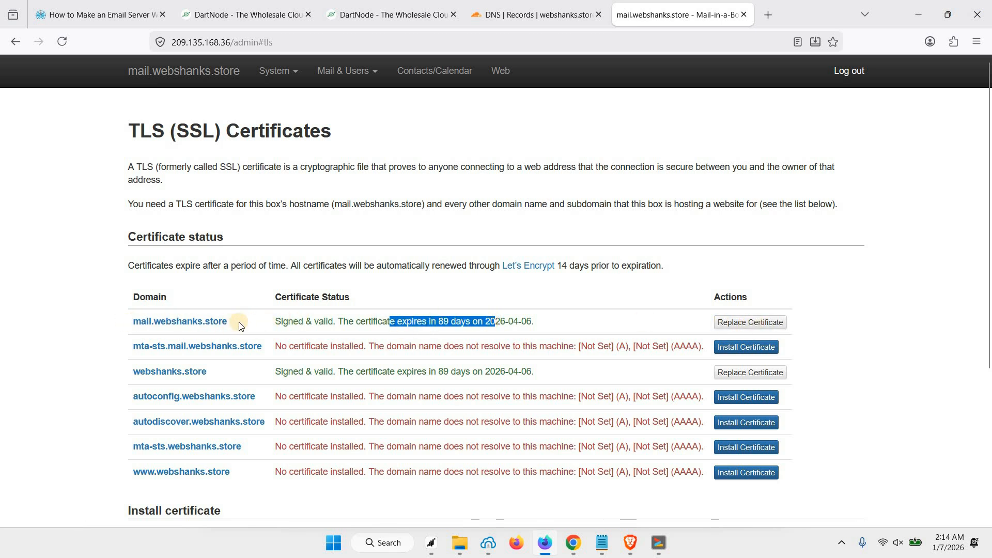
right_click(209, 324)
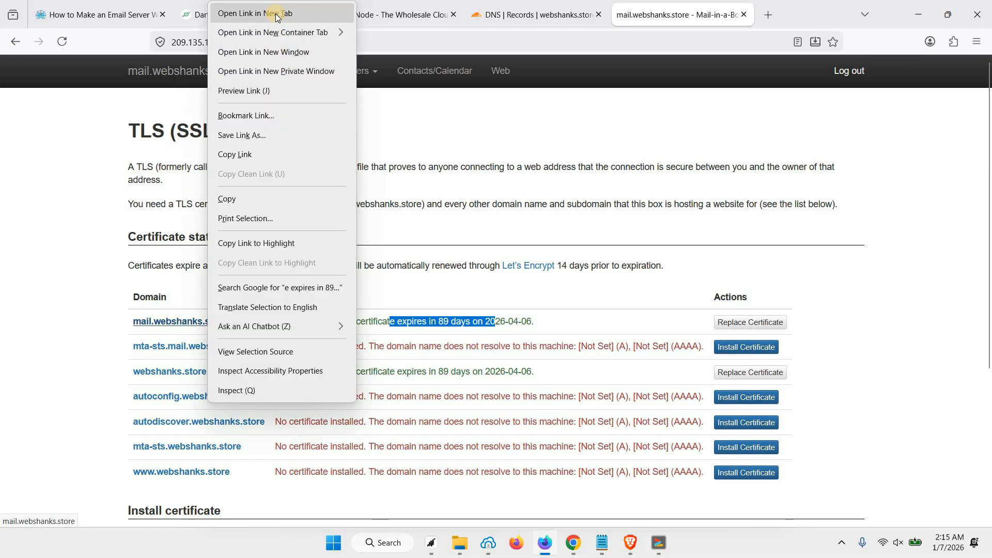
click(278, 16)
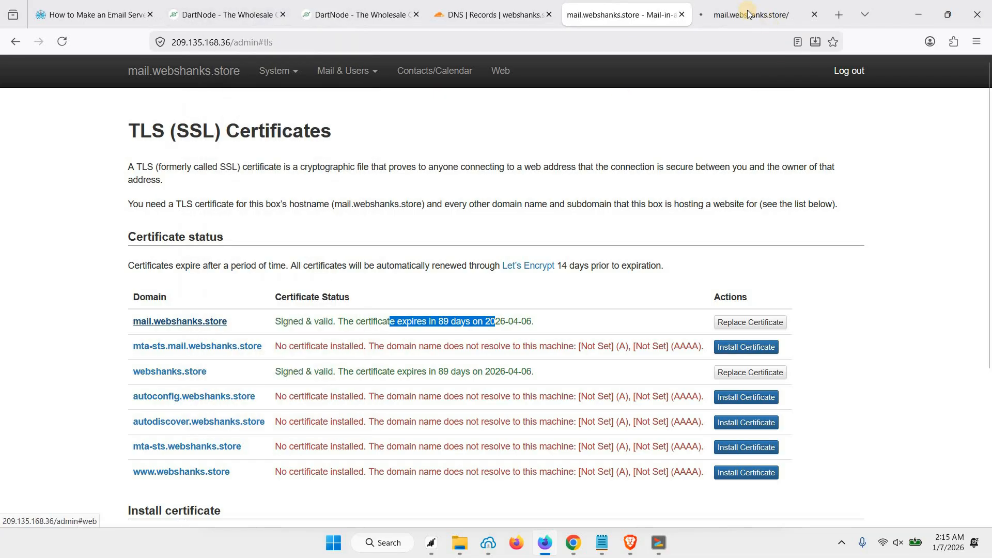
click(748, 14)
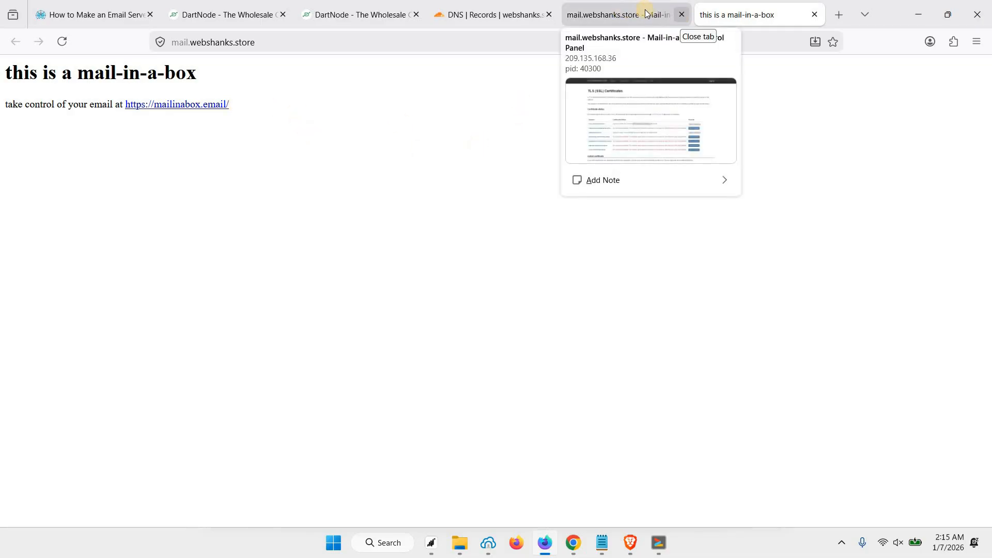
Step: Close the old IP-address tab, go to System > External DNS and sign in without saving the password
click(680, 16)
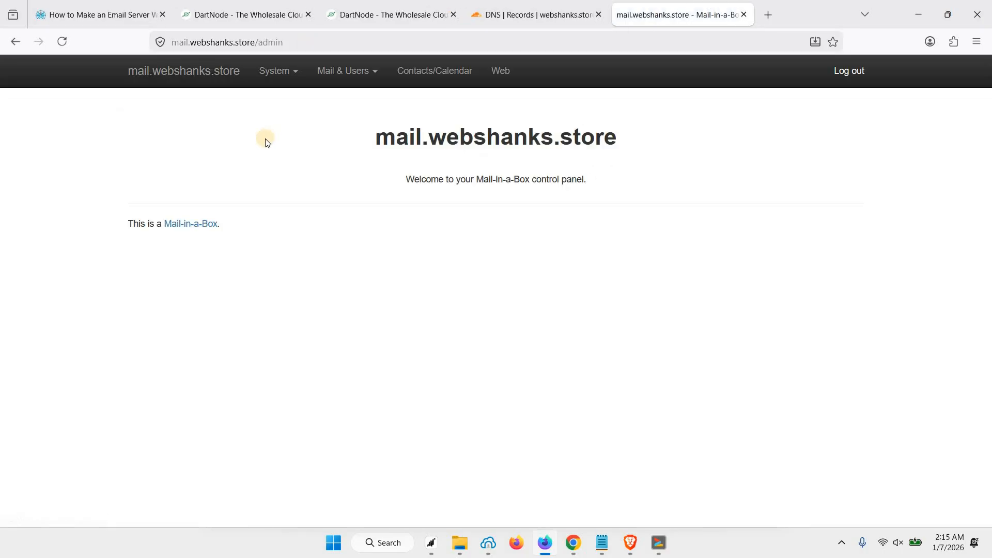
click(279, 78)
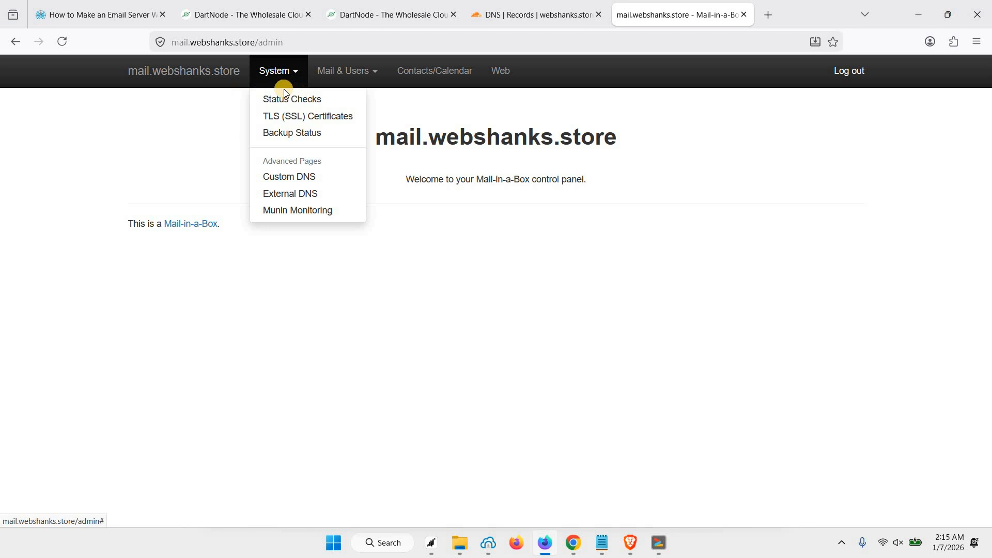
click(301, 196)
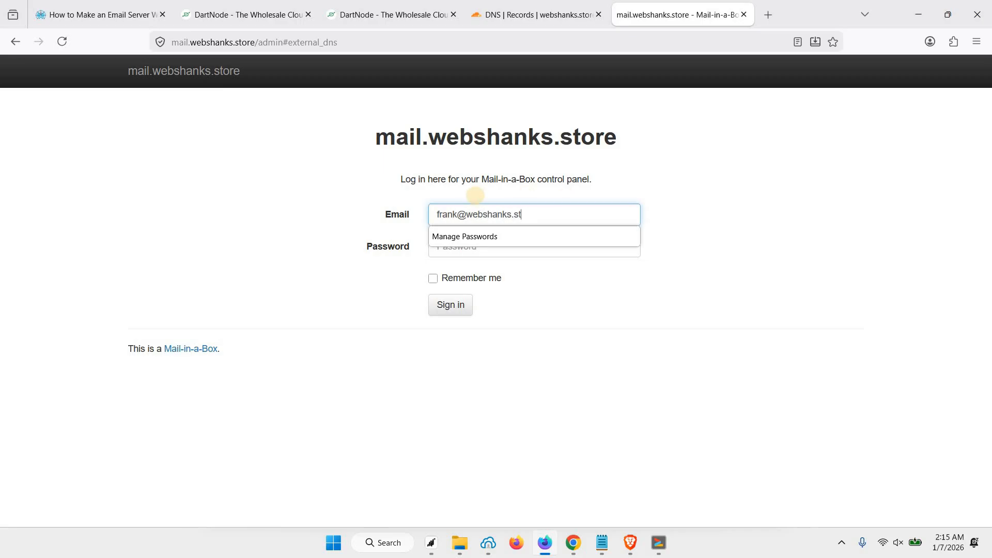
key(Tab)
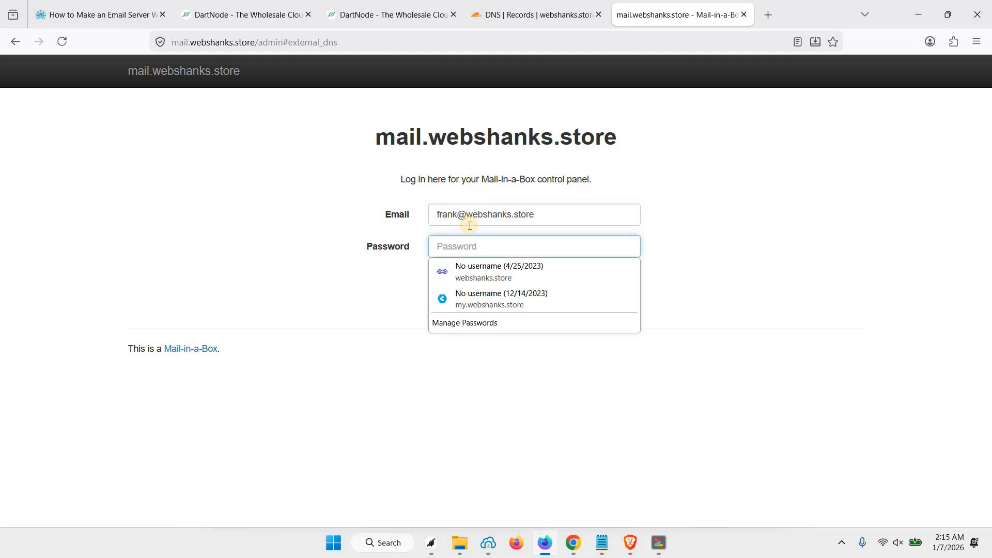
click(451, 271)
click(450, 304)
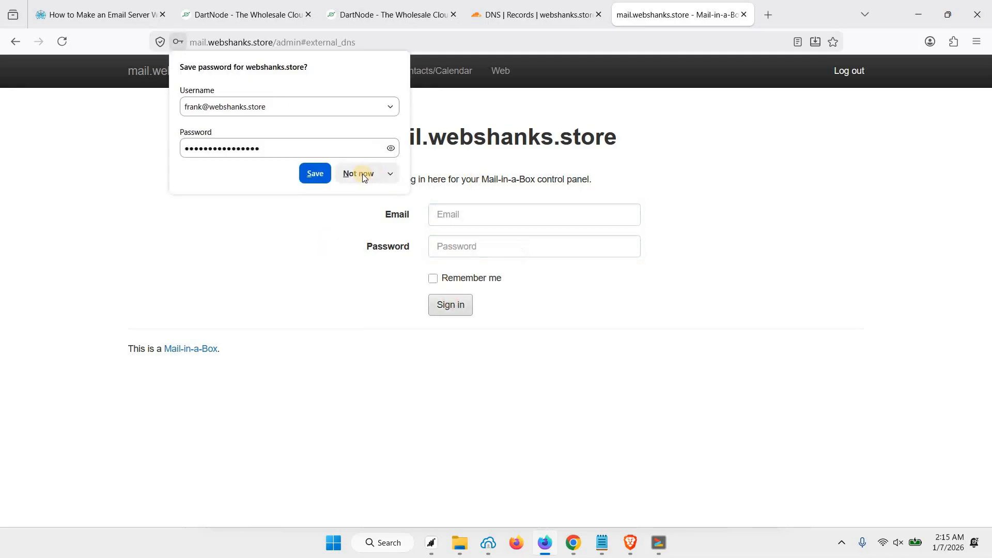
click(361, 173)
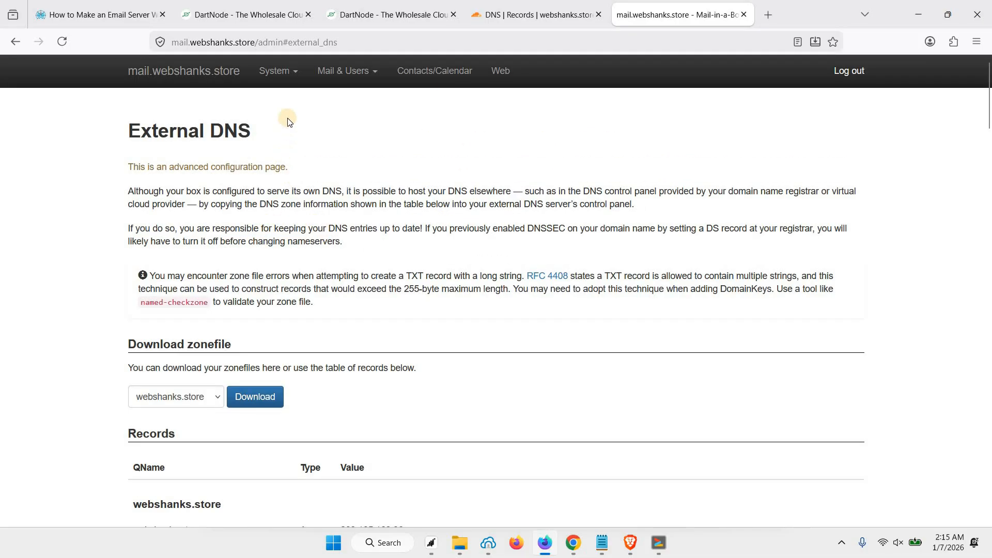
Step: Copy the mail._domainkey DKIM record name and return to Cloudflare's DNS records
scroll(347, 249, down, 4)
scroll(348, 251, down, 7)
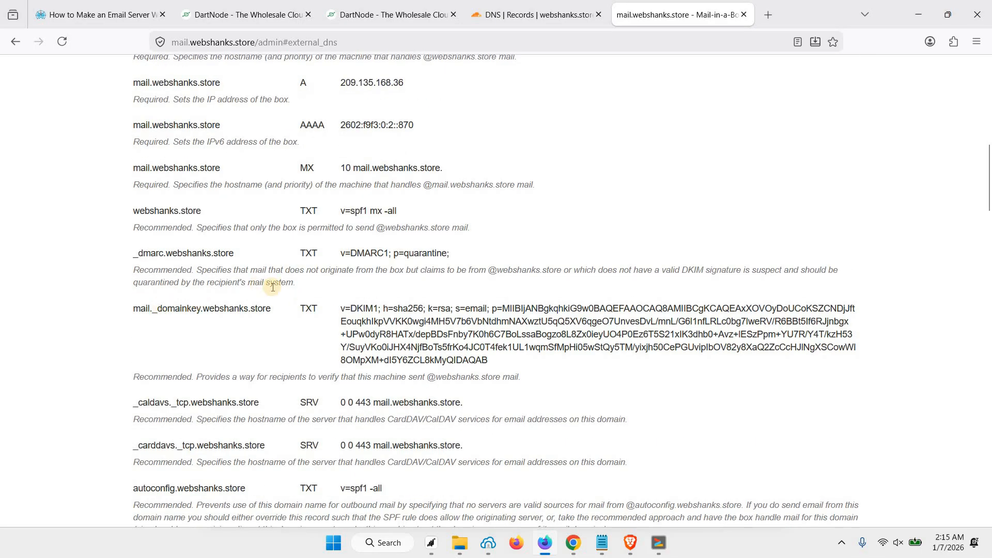
drag(130, 309, 272, 309)
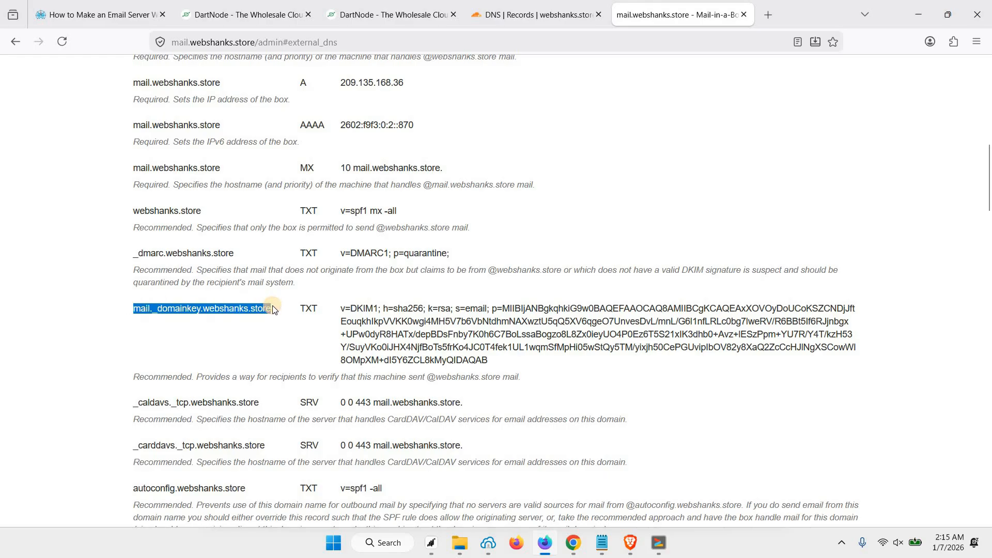
click(518, 21)
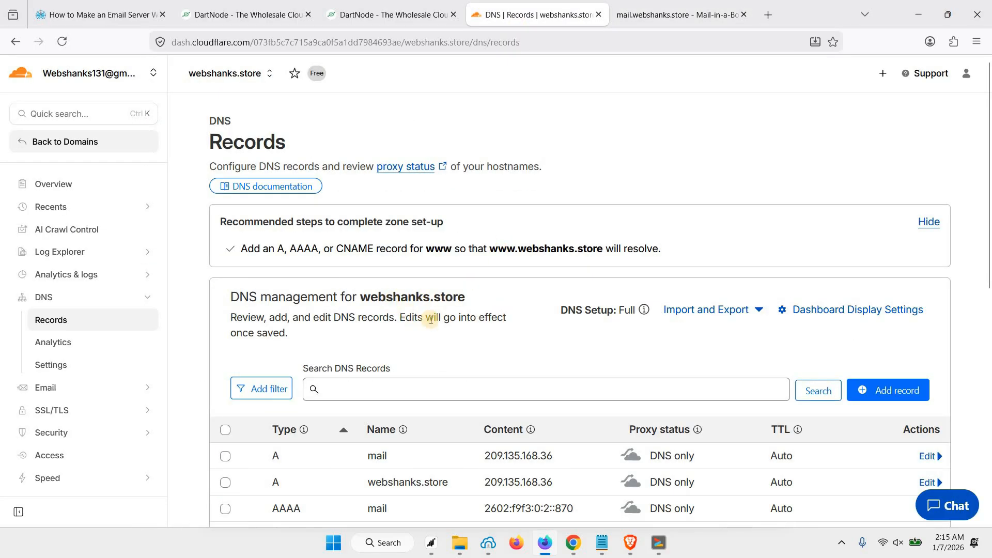
Step: Start a new Cloudflare TXT record named mail._domainkey for the DKIM key
scroll(550, 359, down, 2)
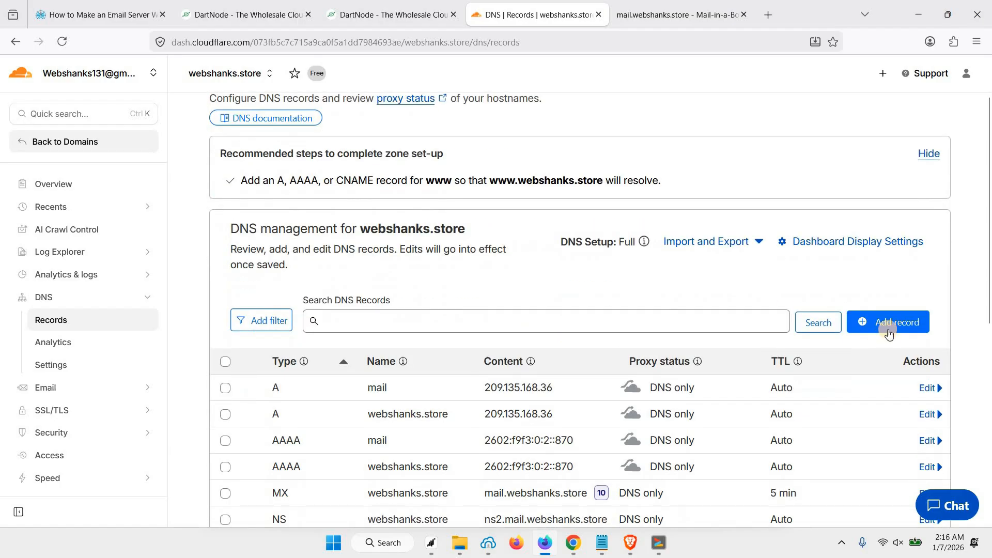
click(888, 325)
click(321, 428)
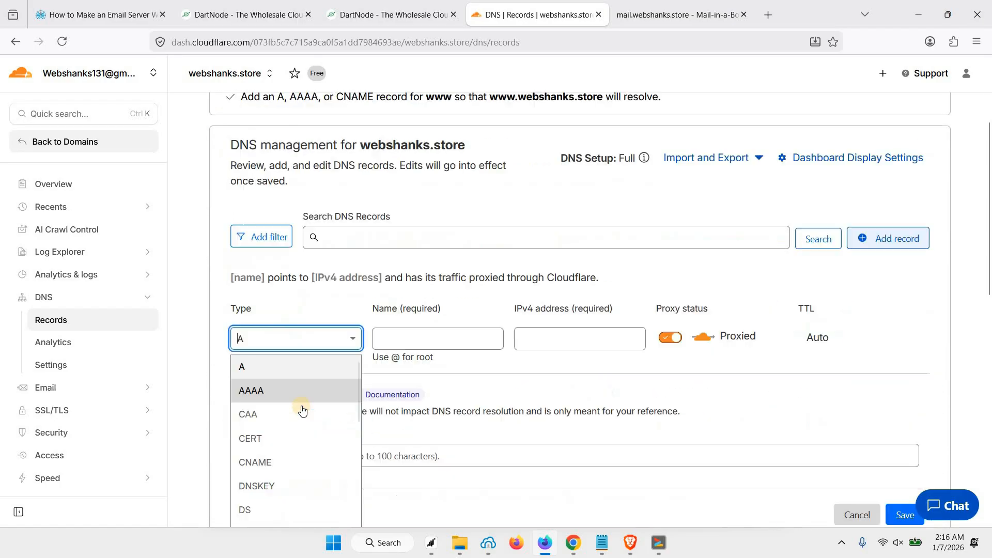
scroll(302, 408, down, 6)
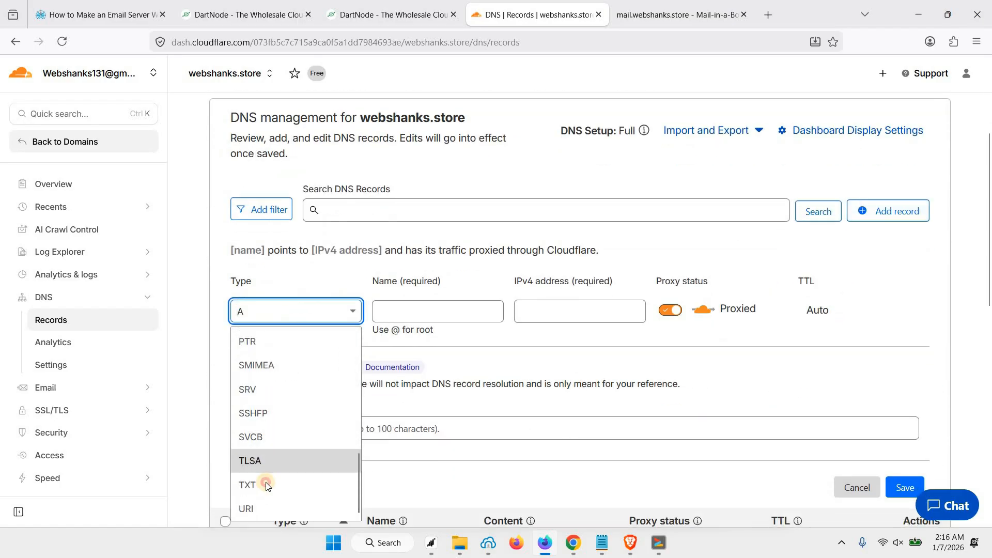
click(266, 484)
click(389, 320)
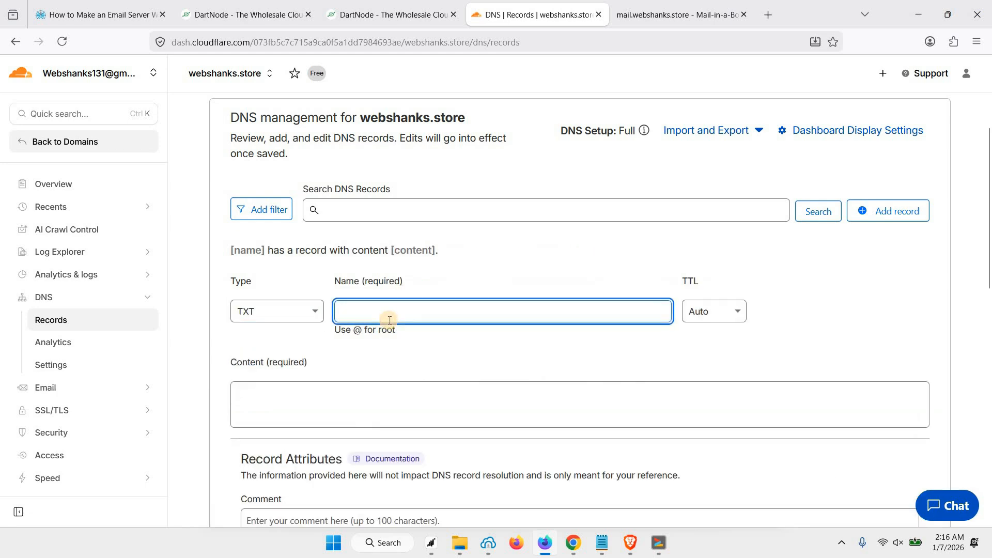
text(mail._domainkey.webshanks.store)
click(377, 399)
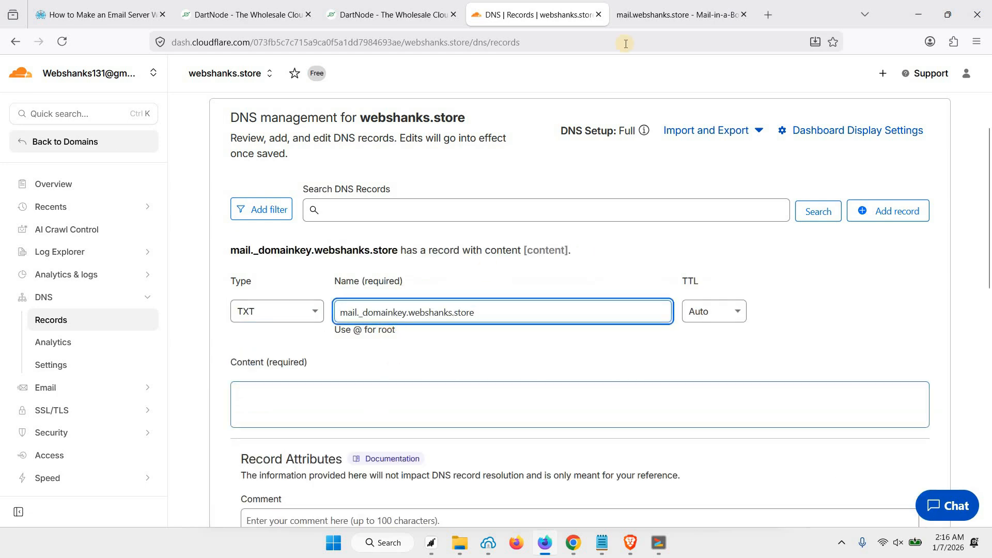
Step: Copy the v=DKIM1; h=sha256; k=rsa value from the mail server into the record content and verify it
click(644, 7)
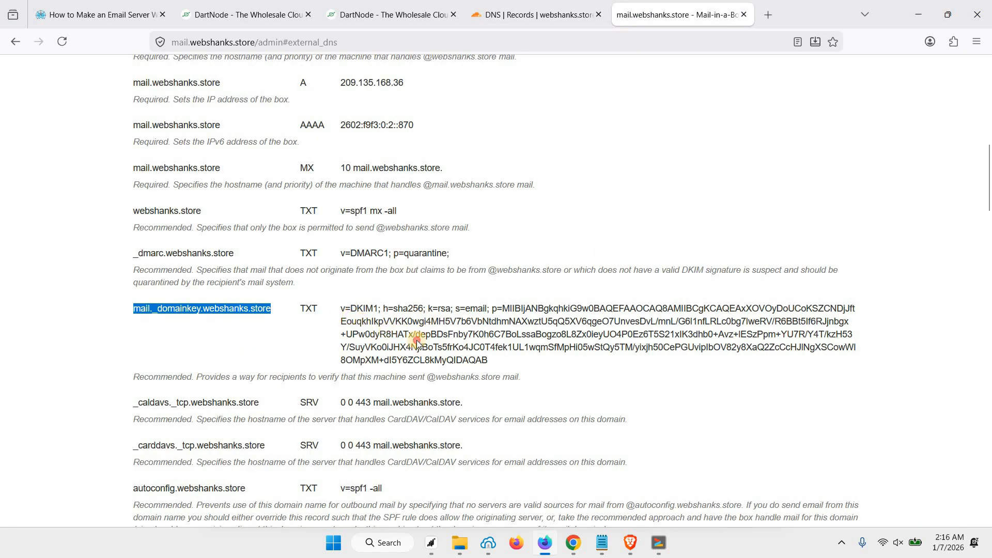
drag(341, 308, 483, 364)
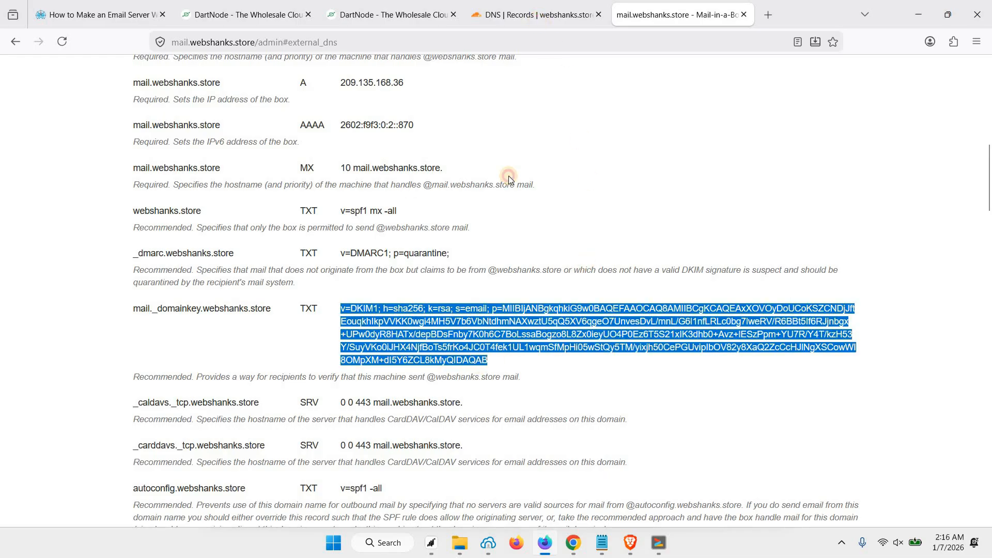
key(ctrl+Page_Up)
text(v=DKIM1; h=sha256; k=rsa; s=email; p=MIIBIjANBgkqhkiG9w0BAQEFAAOCAQ8AMIIBCgKCAQEAxXOVOyDoUCoKSZCNDjJftEouqkhIkpVVKK0wgi4MH5V7b6VbNtdhmNAXwztU5qQ5XV6qgeO7UnvesDvL/mnL/G6l1nfLRLc0bg7lweRV/R6BBt5If6RJjnbgx+UPw0dyR8HATx/depBDsFnby7K0h6C7BoLssaBogzo8L8Zx0ieyUO4P0Ez6T5S21xIK3dhb0+Avz+lESzPpm+YU7R/Y4T/kzH53Y/SuyVKo0iJHX4NjfBoTs5frKo4JC0T4fek1UL1wmqSfMpHi05wStQy5TM/yixjh50CePGUvipIbOV82y8XaQ2ZcCcHJlNgXSCowWI8OMpXM+dI5Y6ZCL8kMyQIDAQAB)
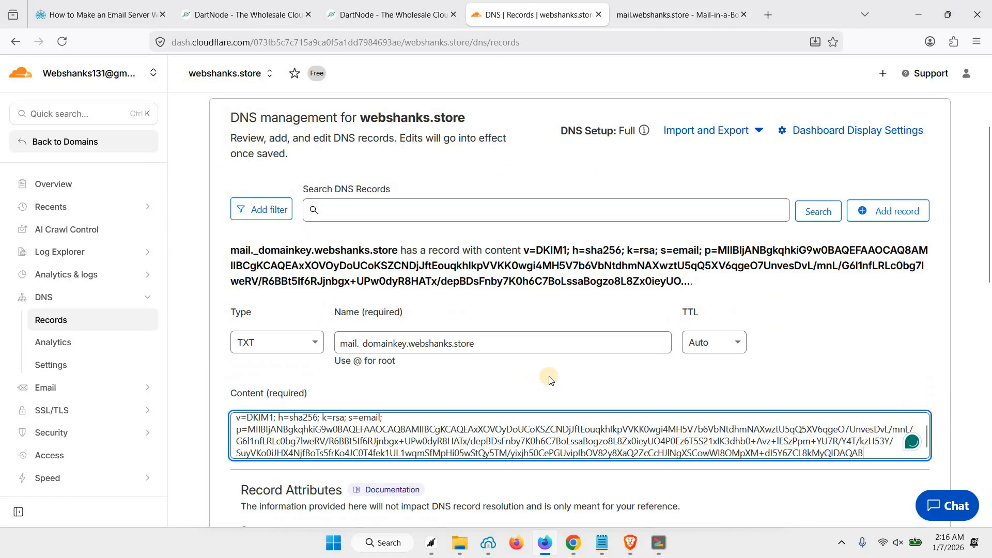
scroll(593, 352, down, 3)
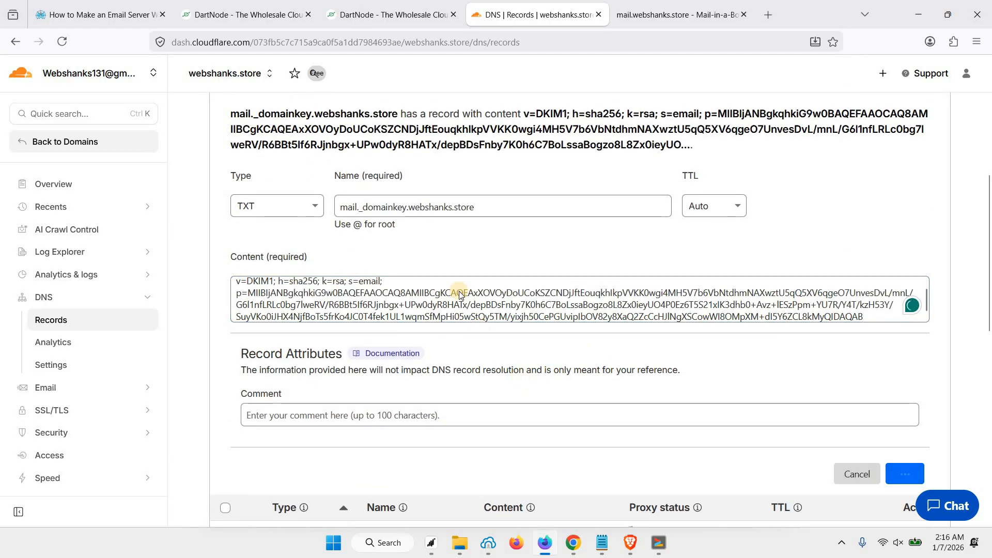
scroll(454, 286, up, 2)
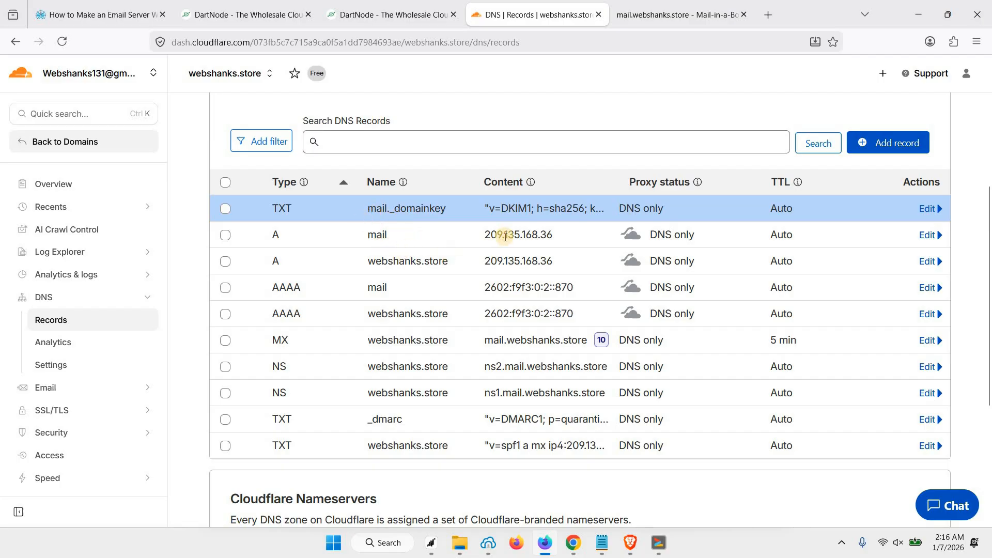
drag(491, 208, 587, 214)
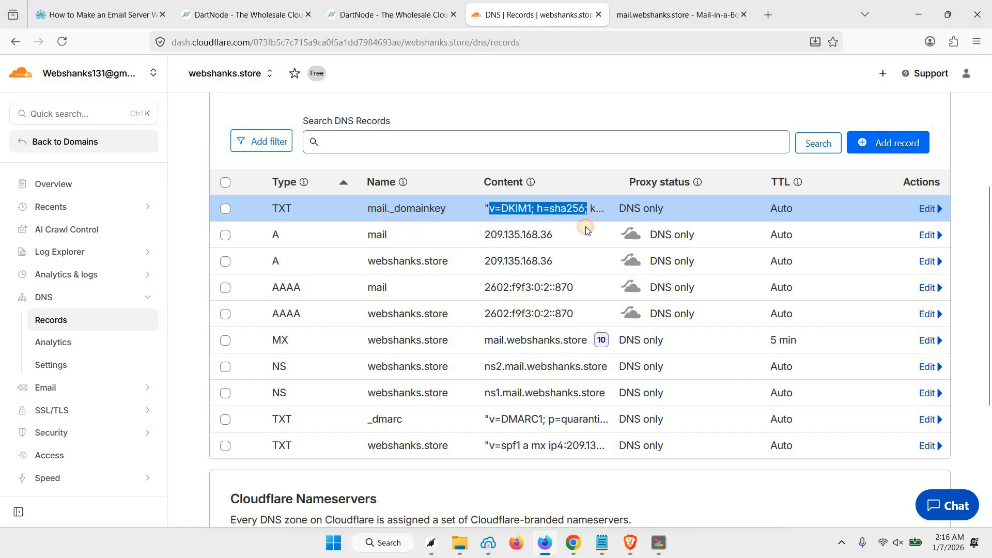
click(516, 309)
scroll(560, 217, up, 1)
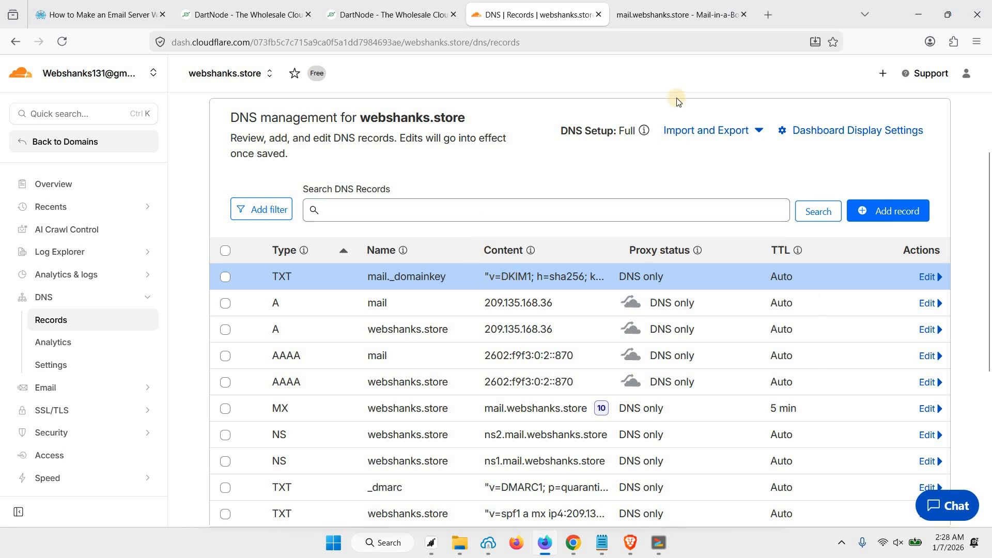
Step: Go to Mail & Users > Users in the Mail-in-a-Box control panel
click(673, 20)
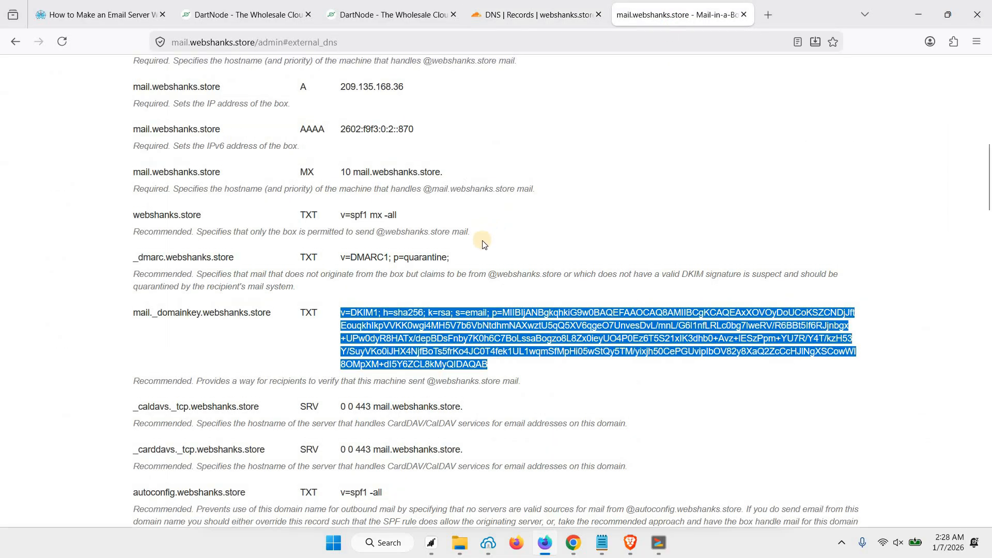
scroll(483, 244, up, 15)
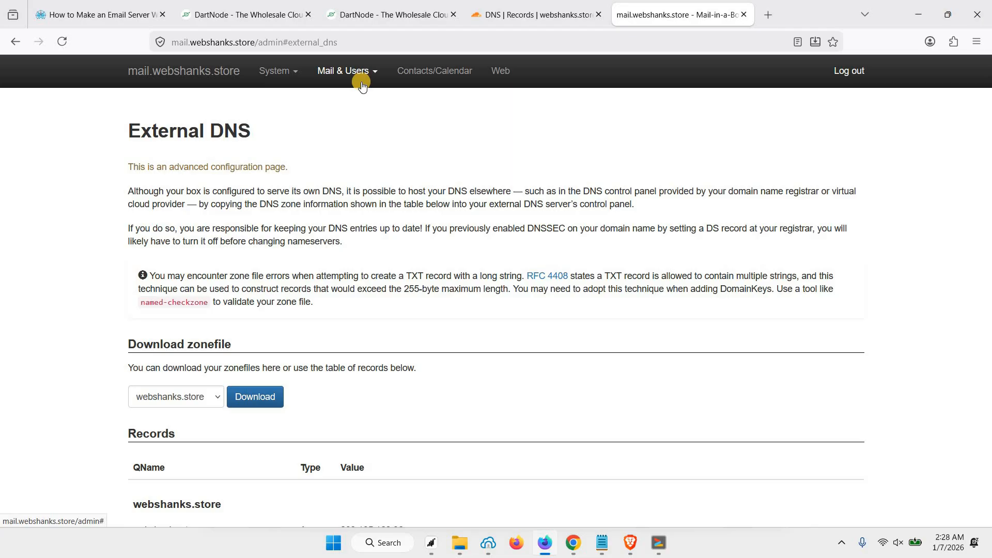
click(362, 85)
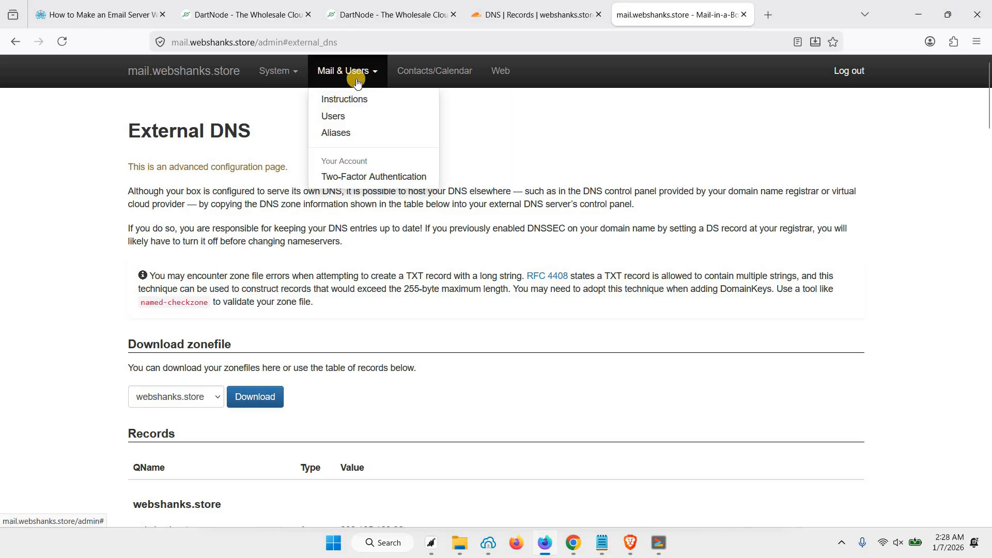
click(346, 122)
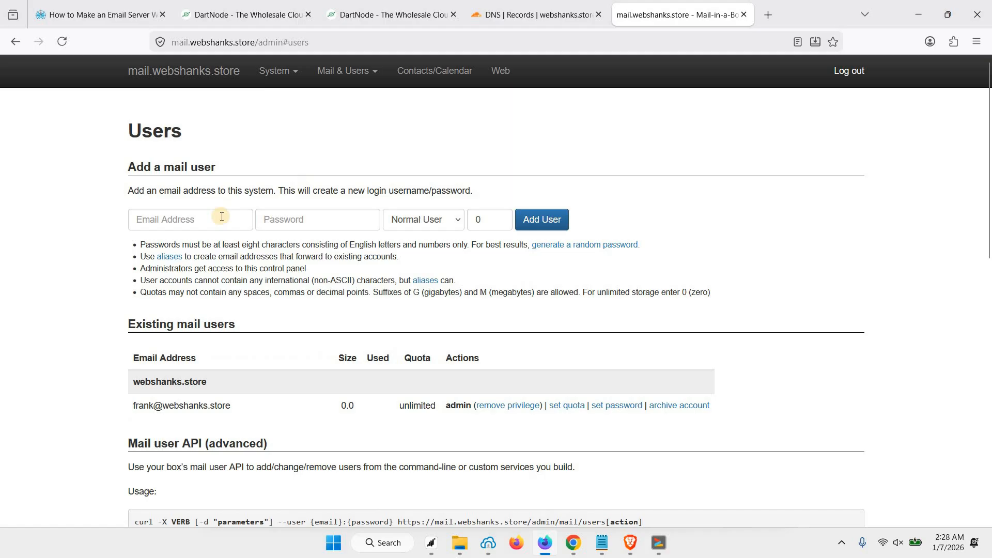
click(207, 223)
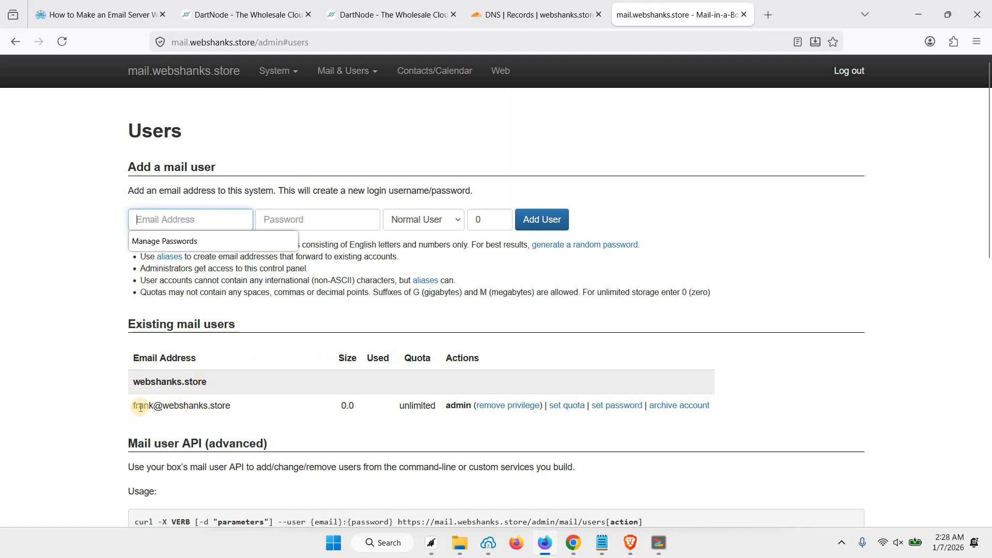
triple_click(221, 407)
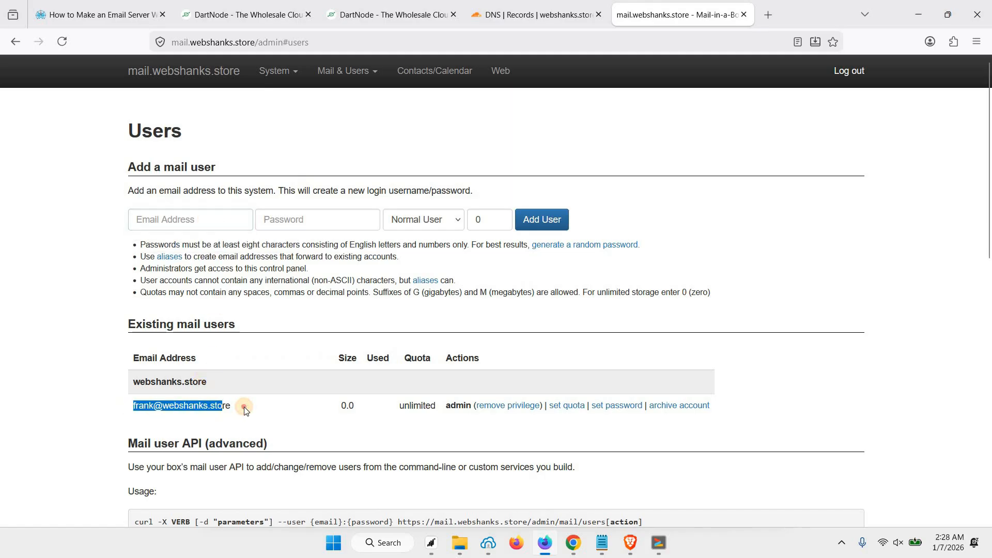
Step: Add the new webshanks.store address with a password as a Normal User with quota 0
click(179, 226)
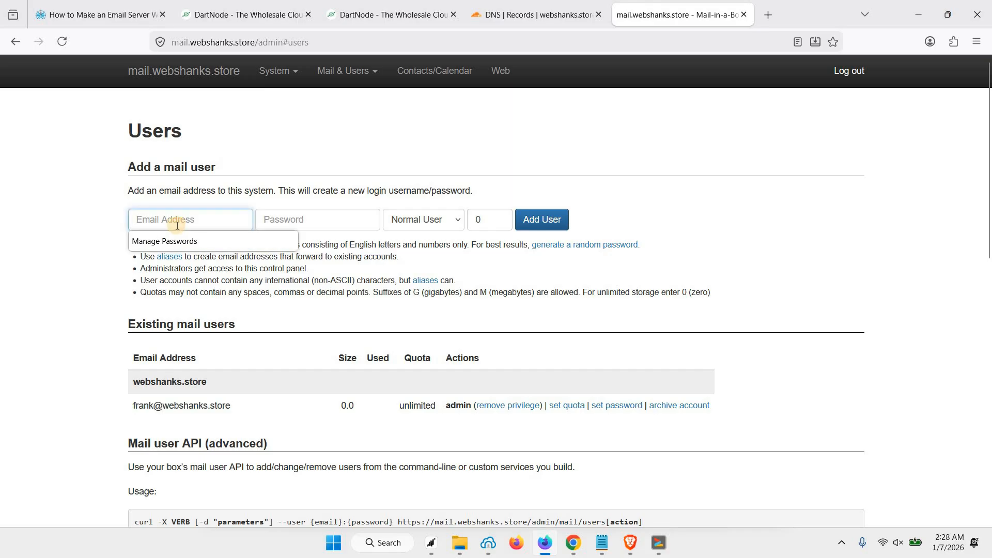
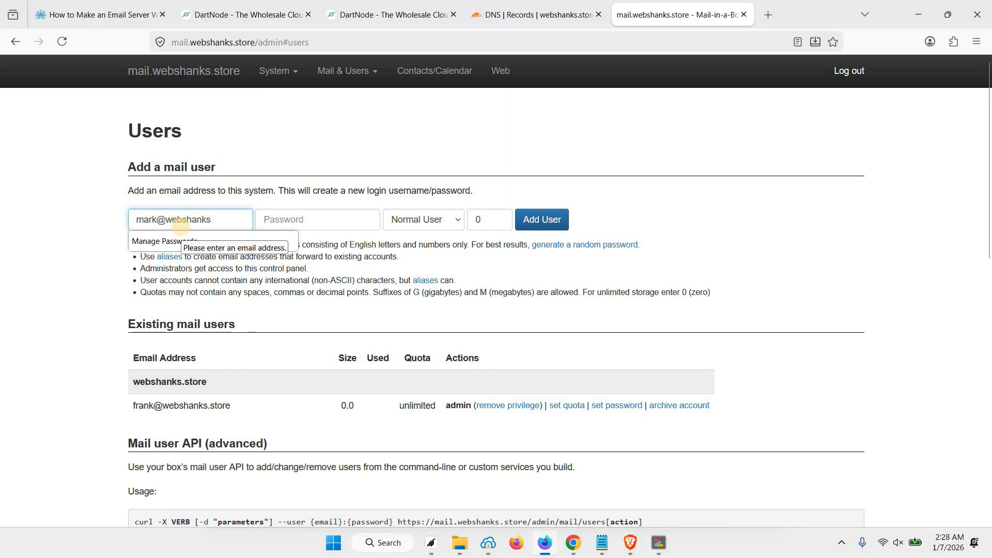
click(268, 221)
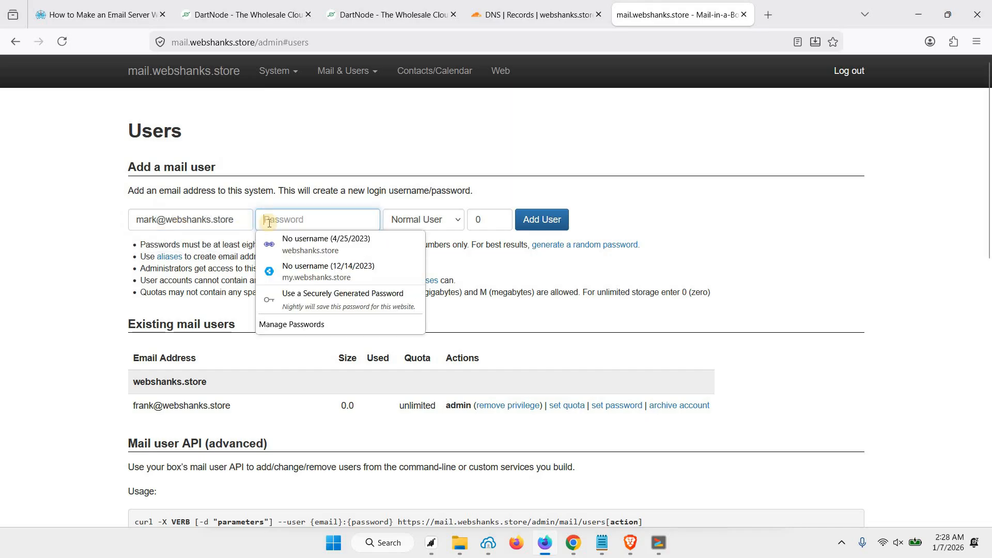
click(360, 169)
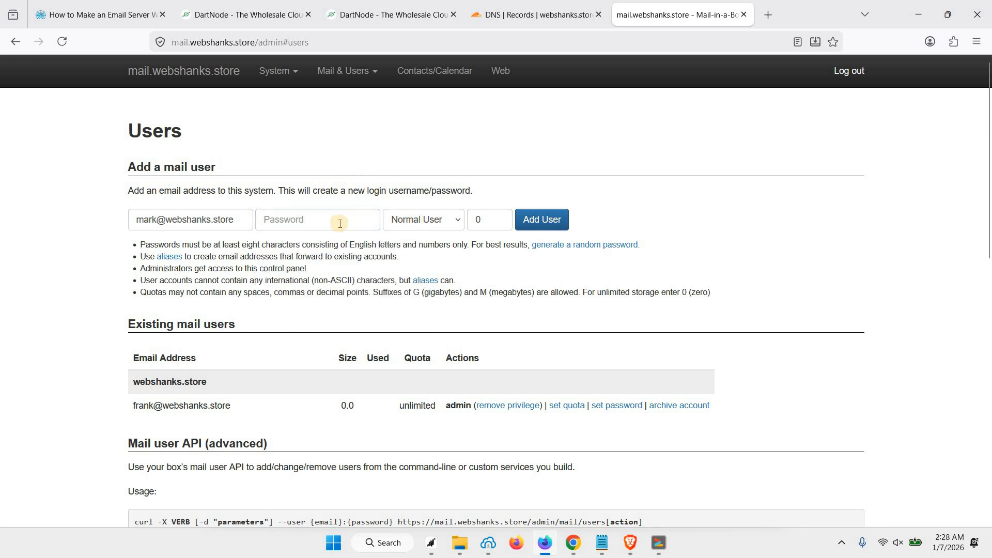
click(314, 222)
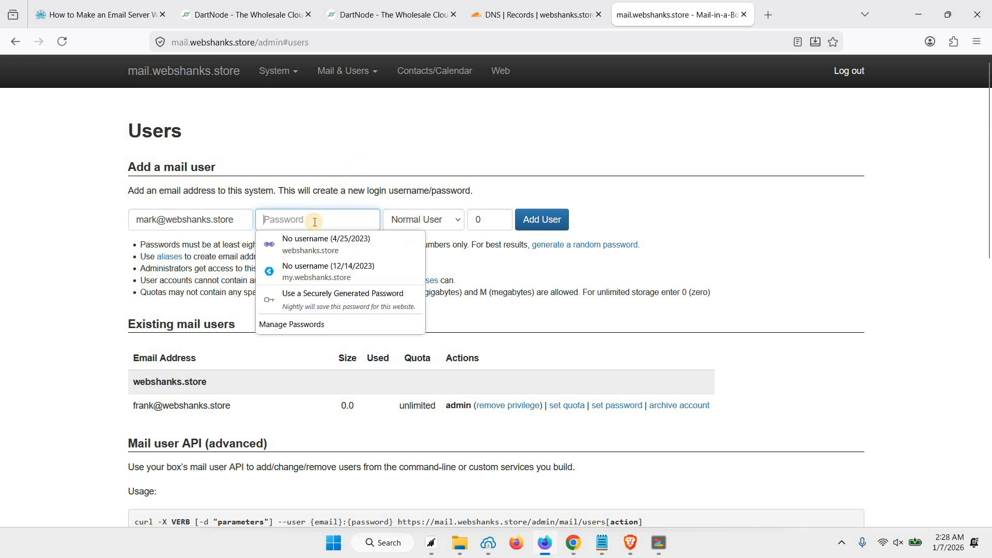
key(ctrl+v)
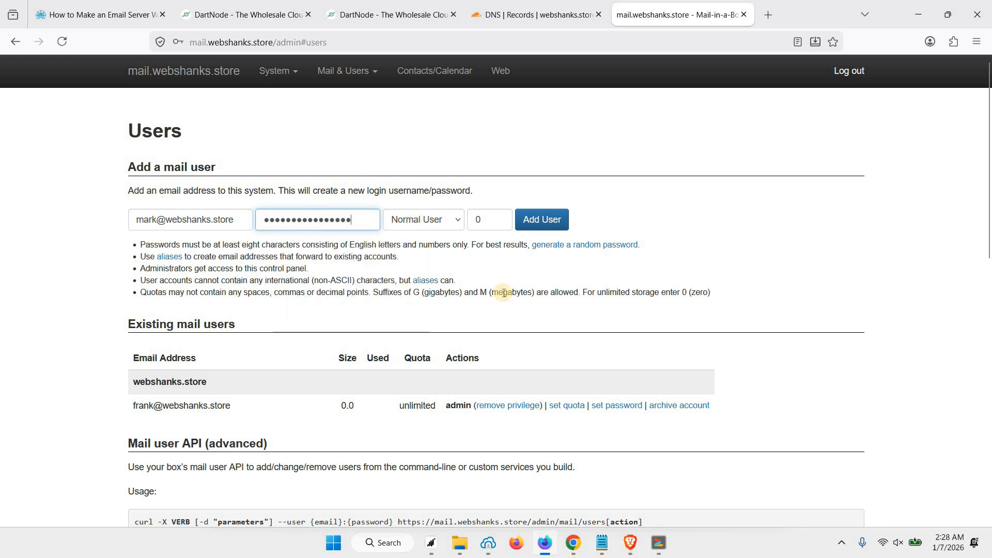
click(537, 221)
scroll(336, 124, down, 1)
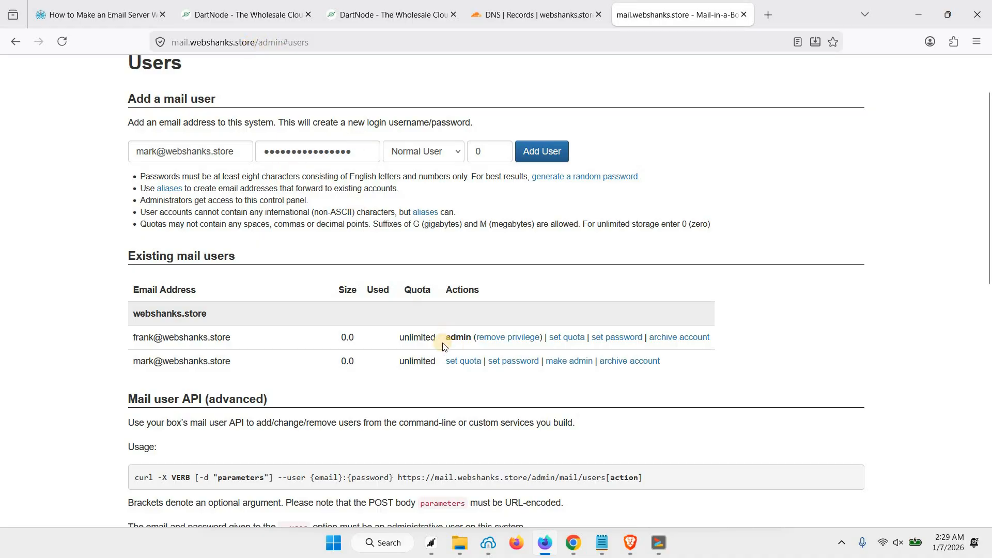
scroll(423, 345, down, 1)
scroll(423, 343, up, 2)
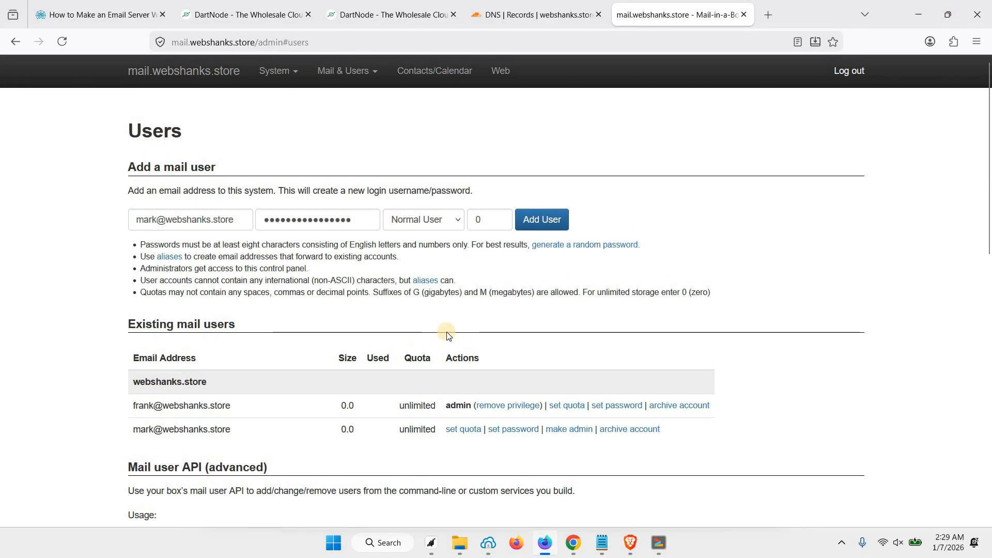
Step: Log in to Roundcube at mail.webshanks.store/mail with the new user's address and password, declining password saving
click(769, 15)
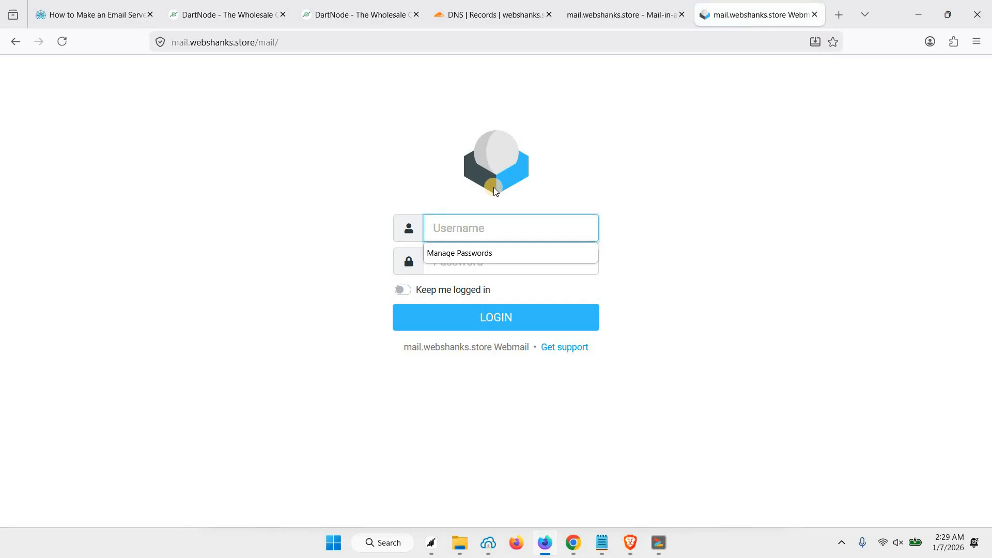
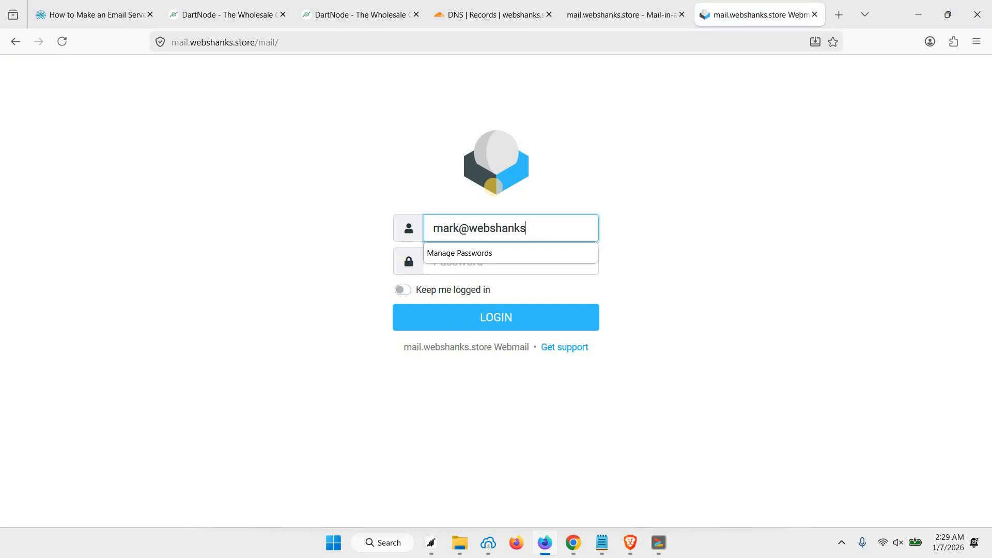
key(Tab)
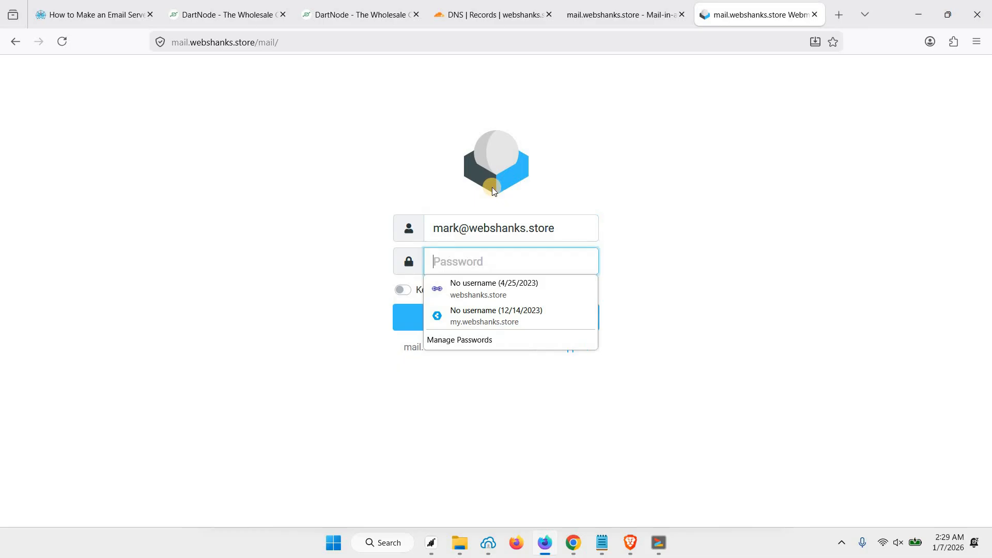
key(ctrl+v)
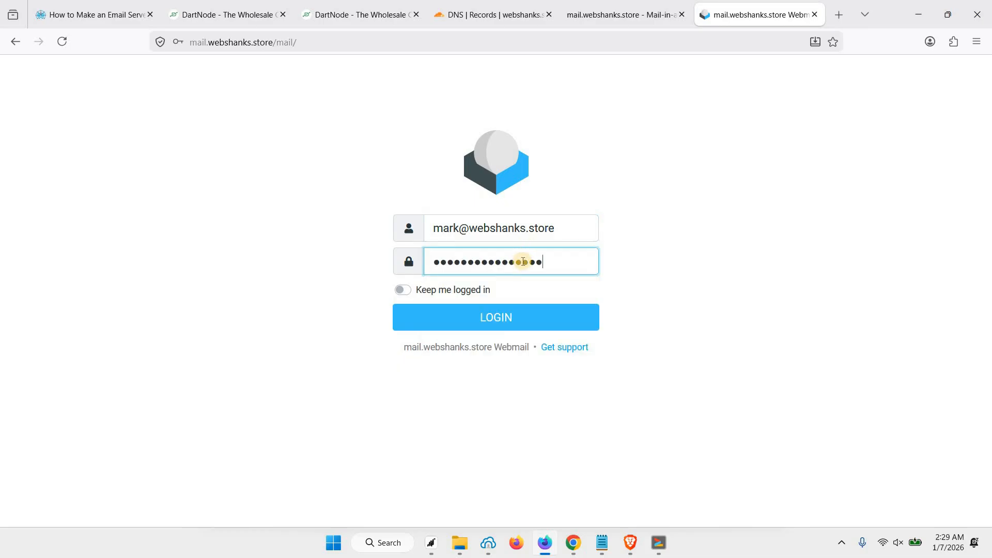
click(494, 322)
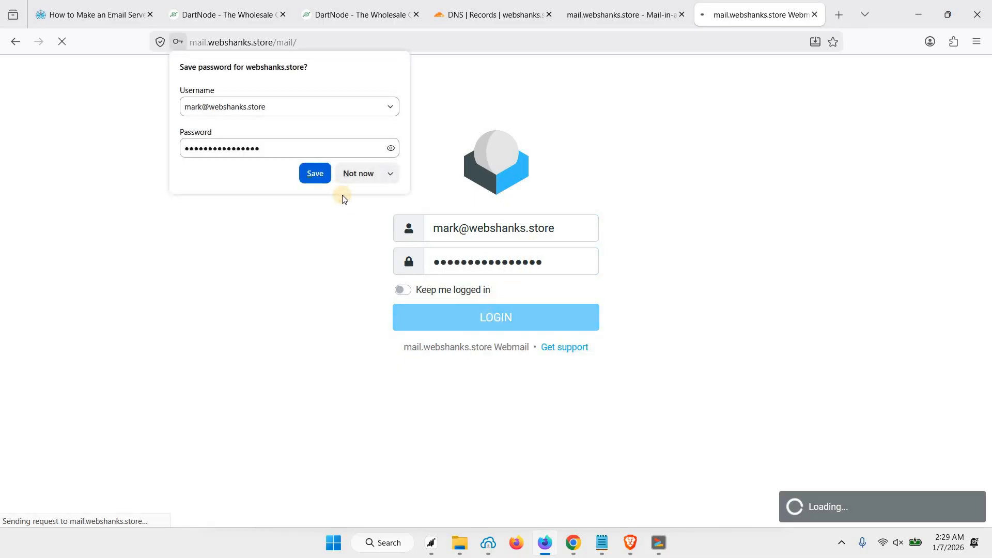
click(355, 174)
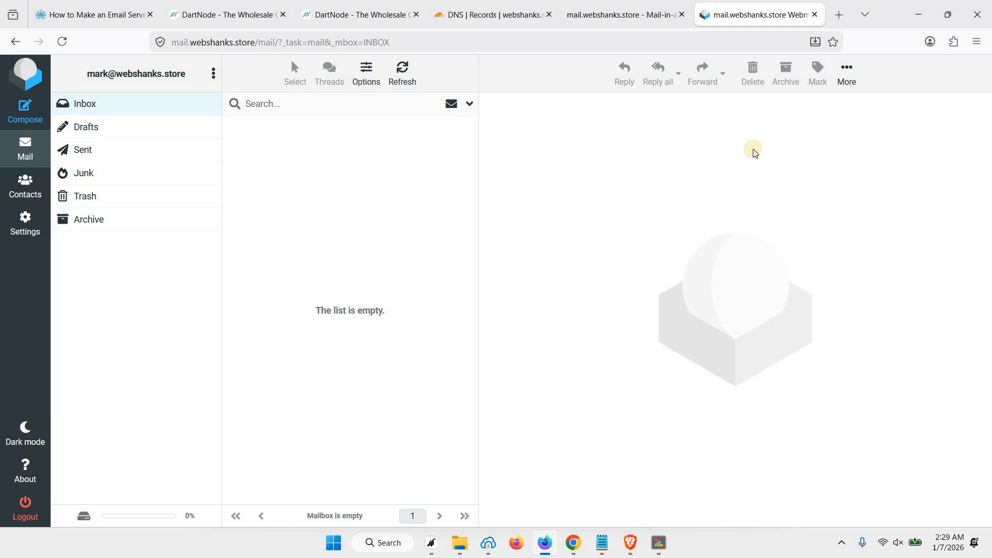
Step: Copy the mail-tester.com test address and send a test message to it from Roundcube
click(843, 20)
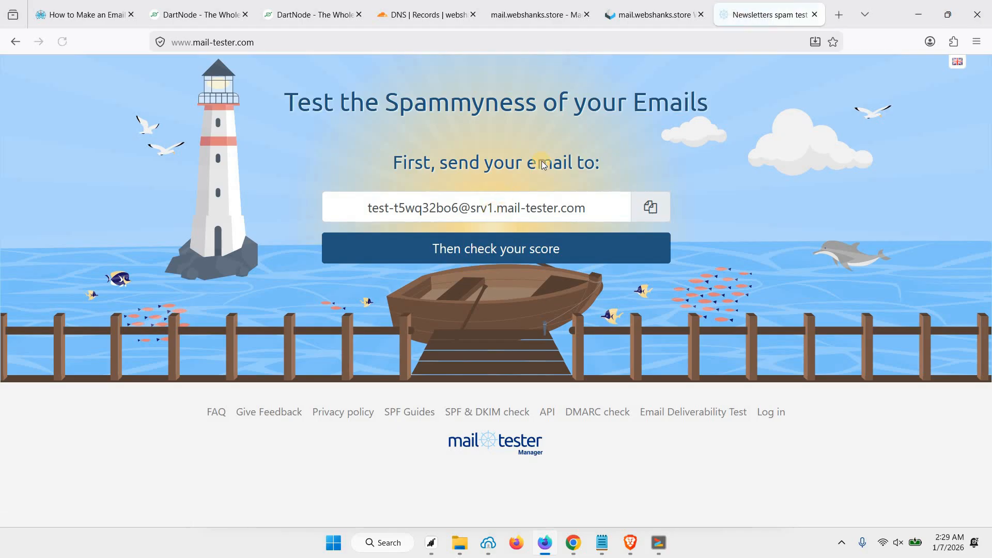
click(650, 207)
click(652, 19)
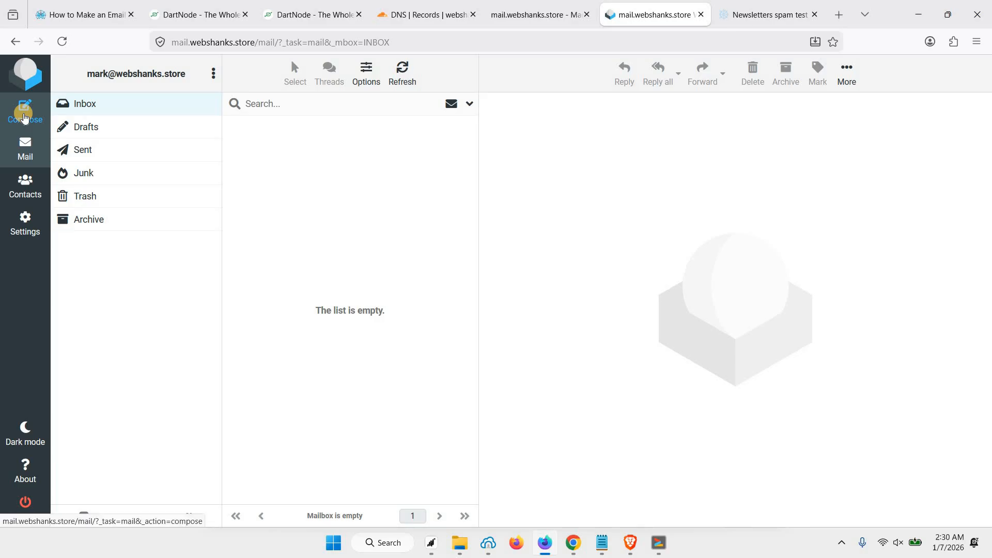
click(24, 116)
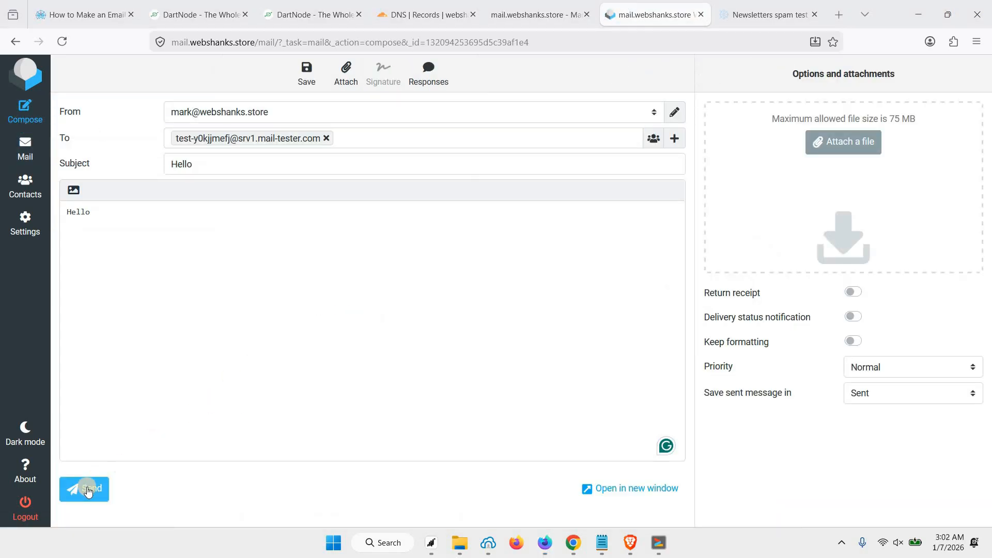
click(88, 490)
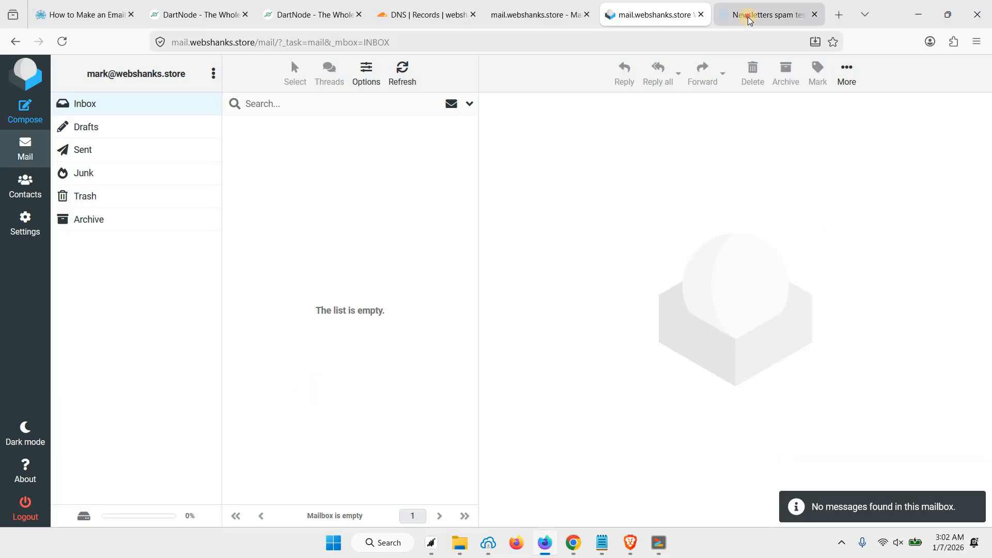
Step: Check the mail-tester.com report, confirming the 10/10 spam score and its detail sections
click(764, 16)
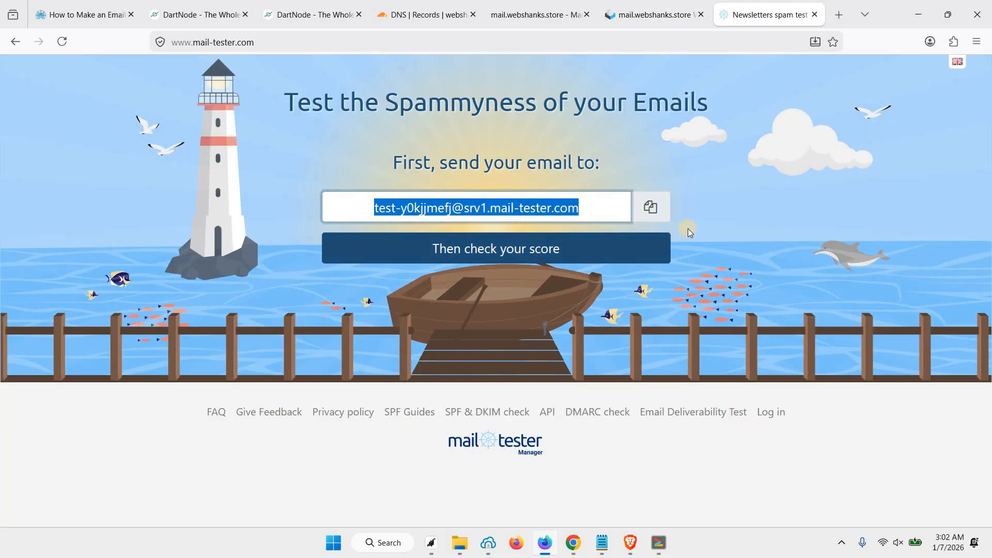
click(501, 252)
scroll(374, 303, down, 4)
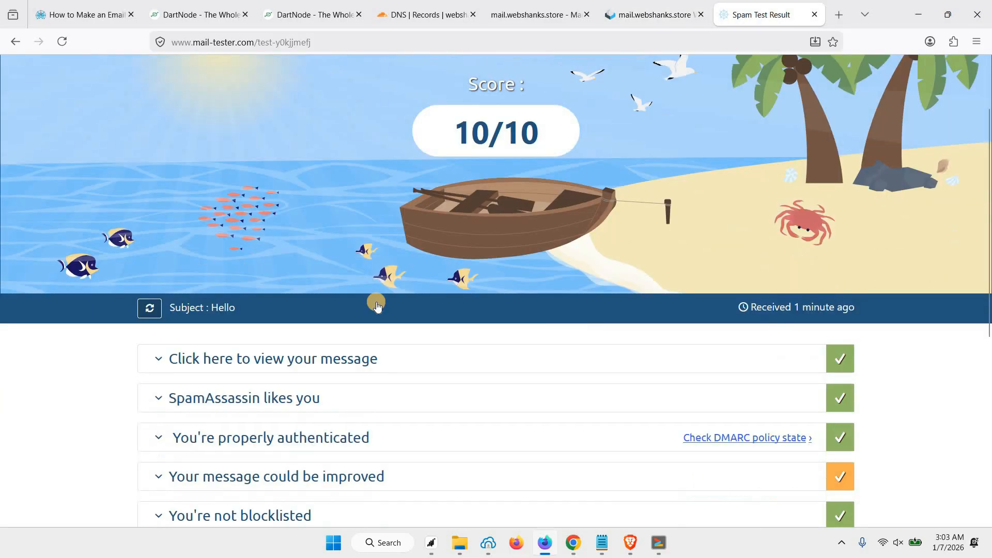
click(382, 305)
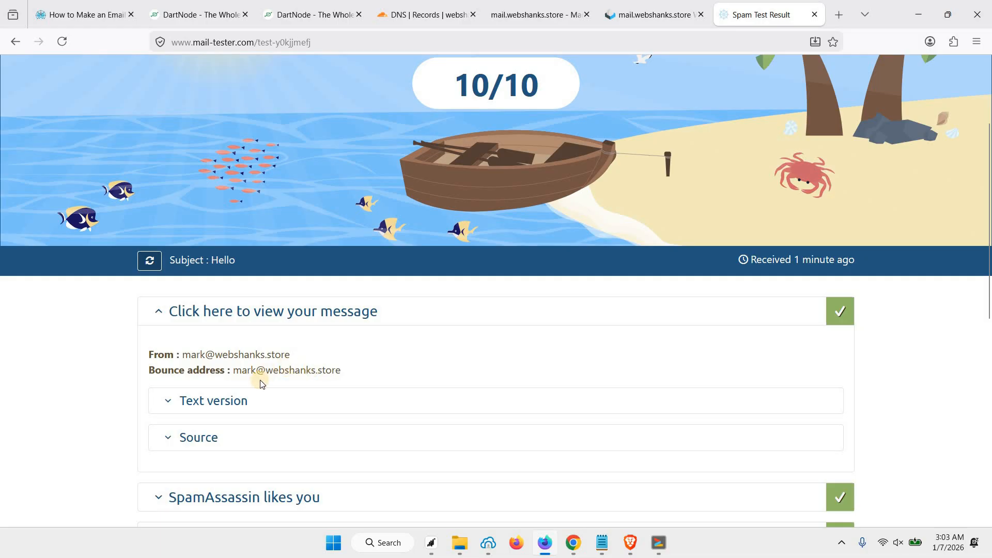
scroll(412, 352, up, 2)
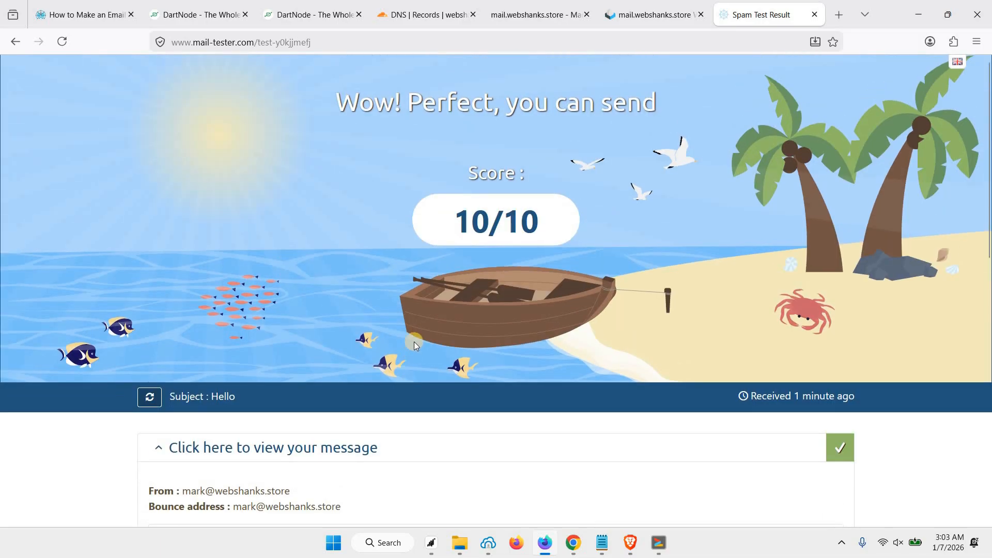
scroll(414, 342, down, 6)
scroll(668, 182, up, 6)
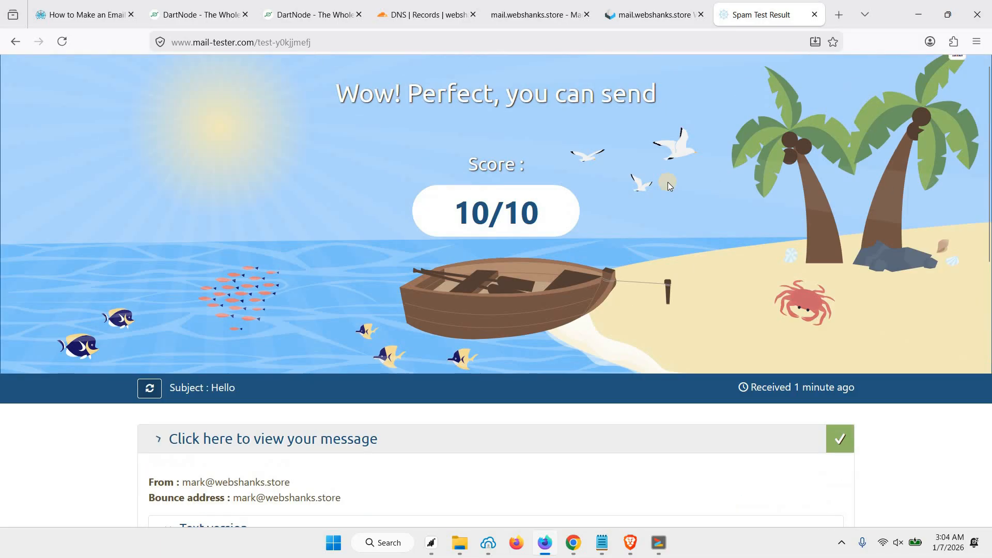
click(670, 4)
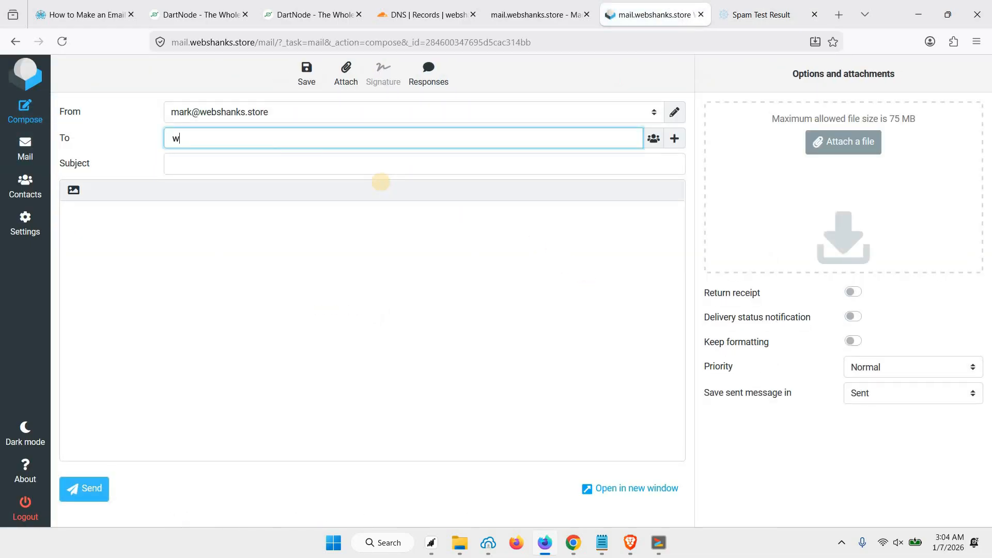
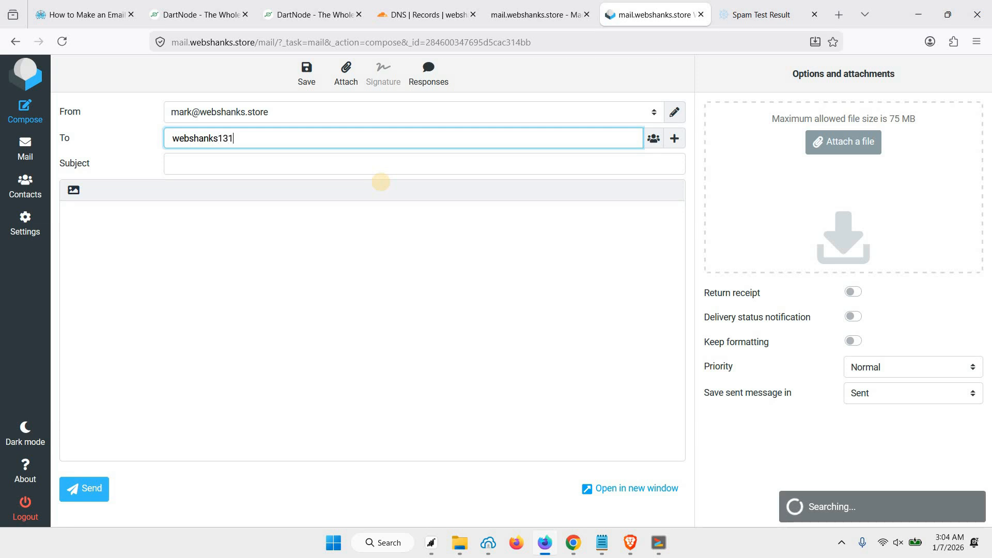
Step: Address the draft to the Gmail test account, subject 'Meeting Tomorrow at 11:00 AM', with the pasted agenda body
key(Tab)
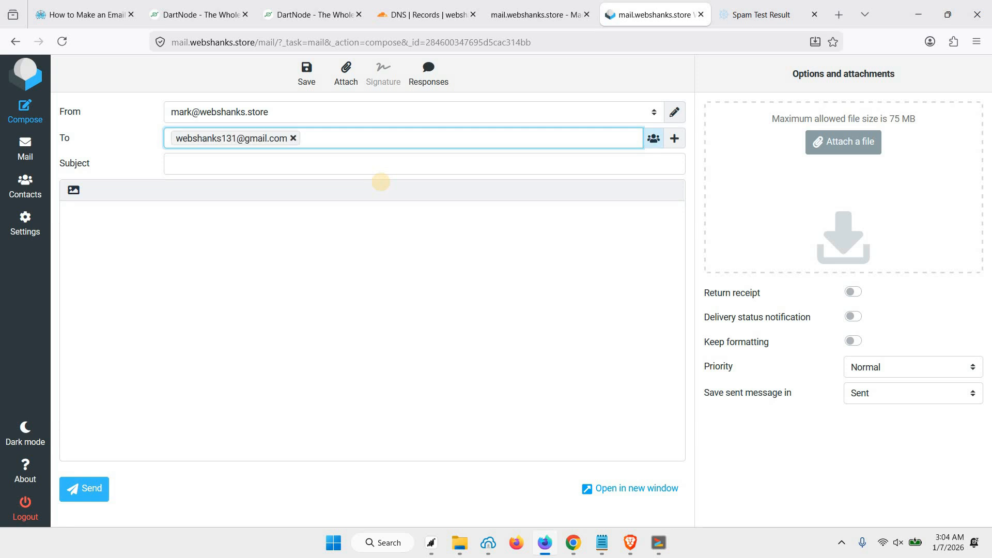
click(390, 168)
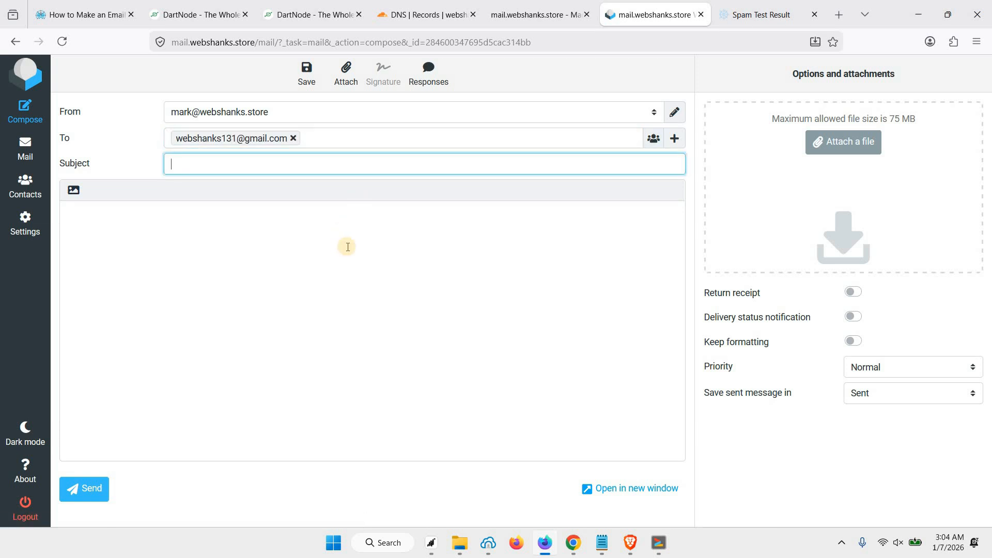
text(Mee)
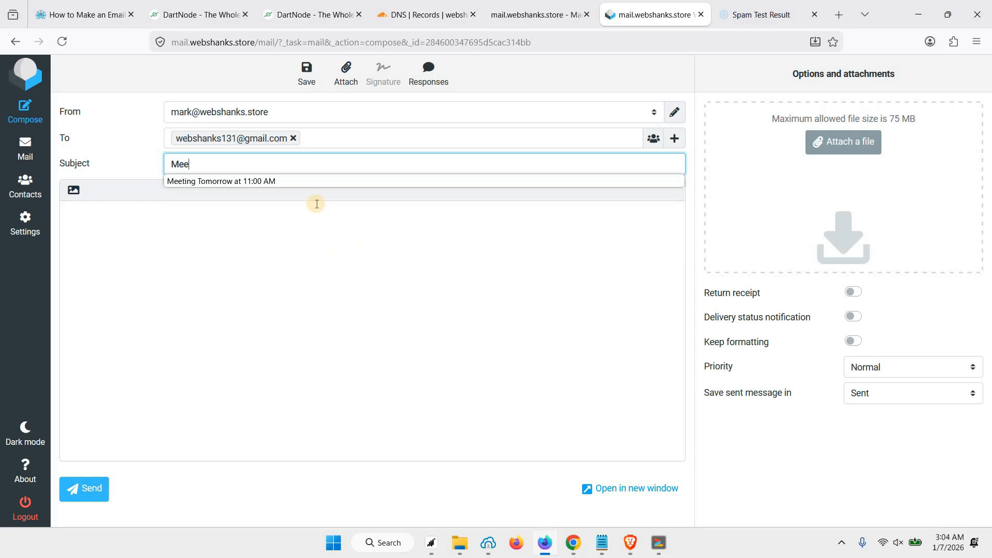
key(Return)
click(264, 290)
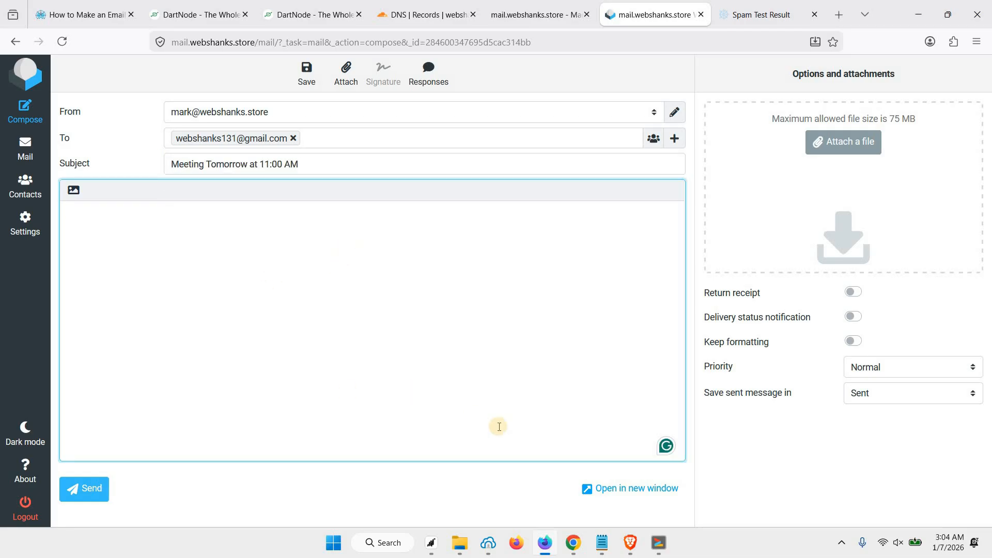
key(ctrl+v)
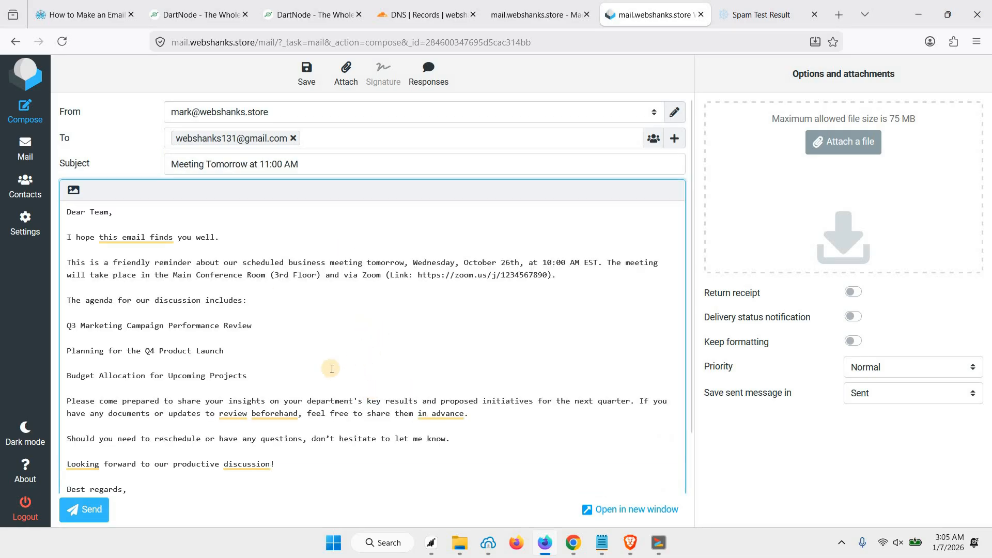
scroll(102, 500, down, 2)
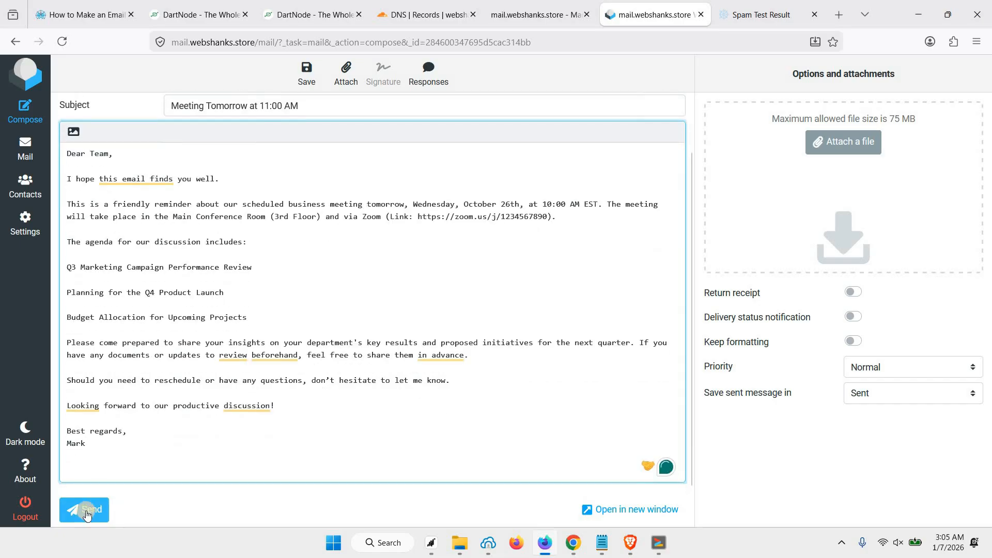
scroll(204, 259, up, 2)
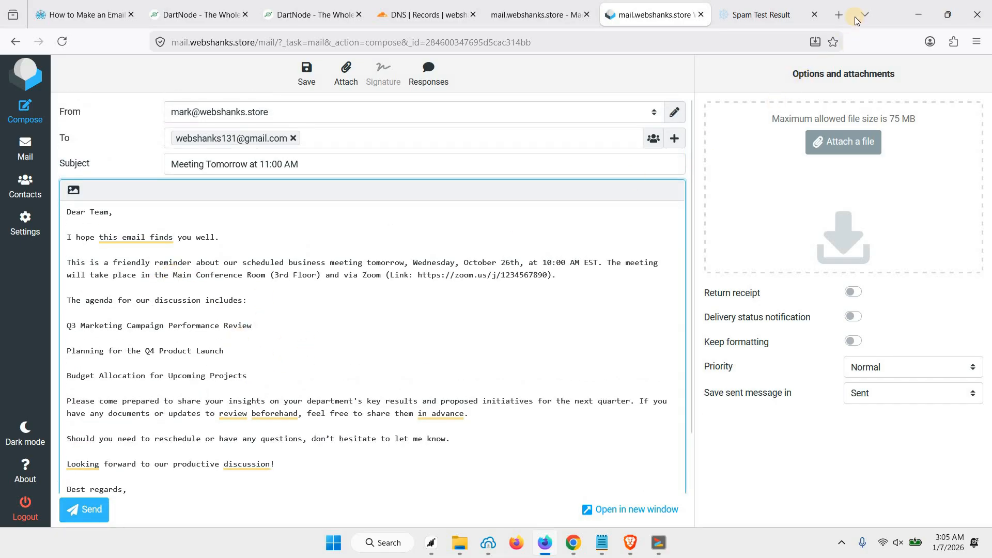
click(839, 15)
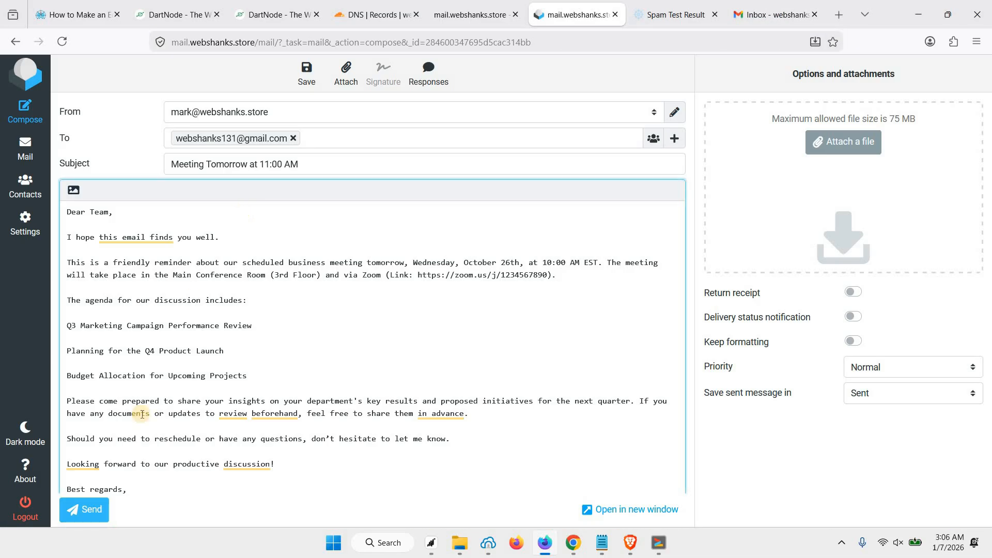
Step: Send the meeting reminder, then find it in Gmail Spam and report it as not spam
click(88, 510)
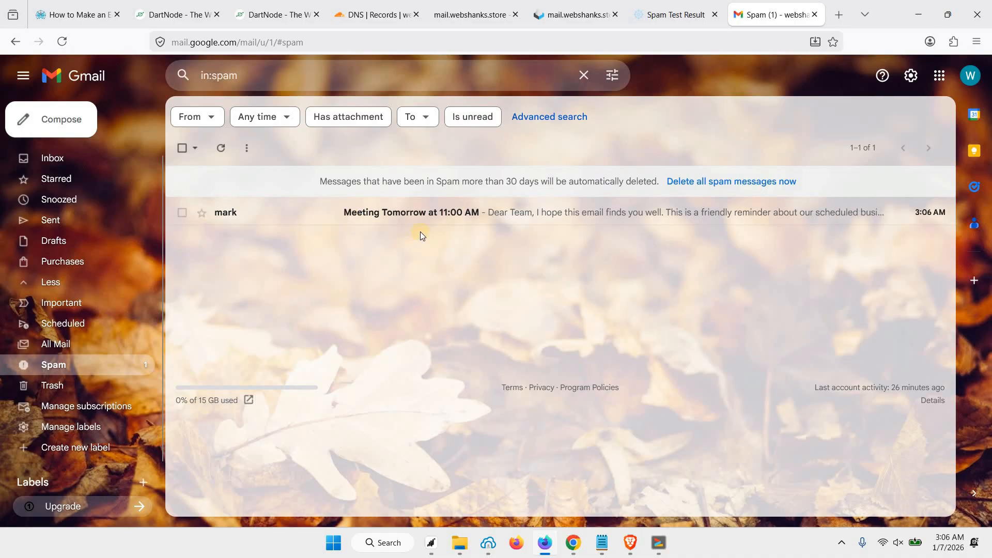
click(418, 220)
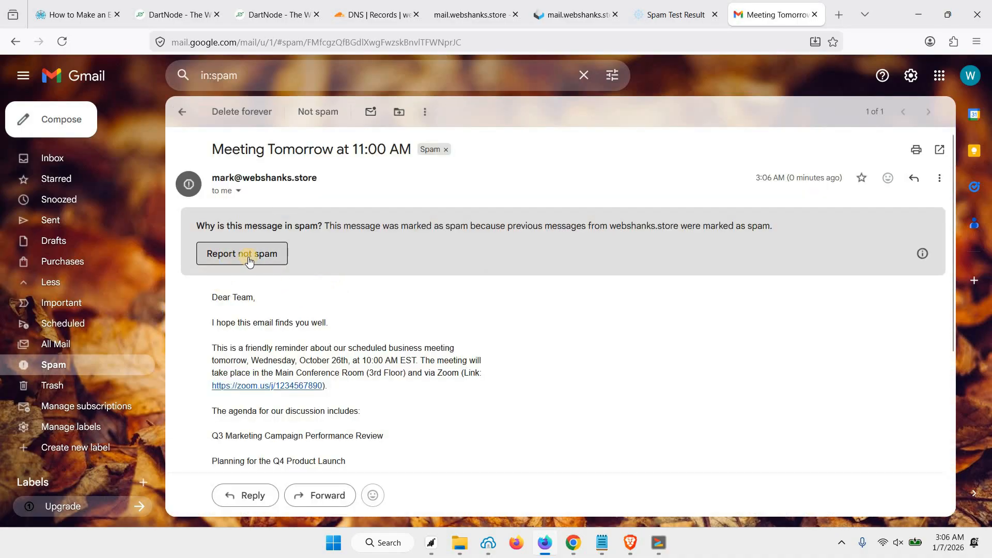
drag(329, 386, 215, 386)
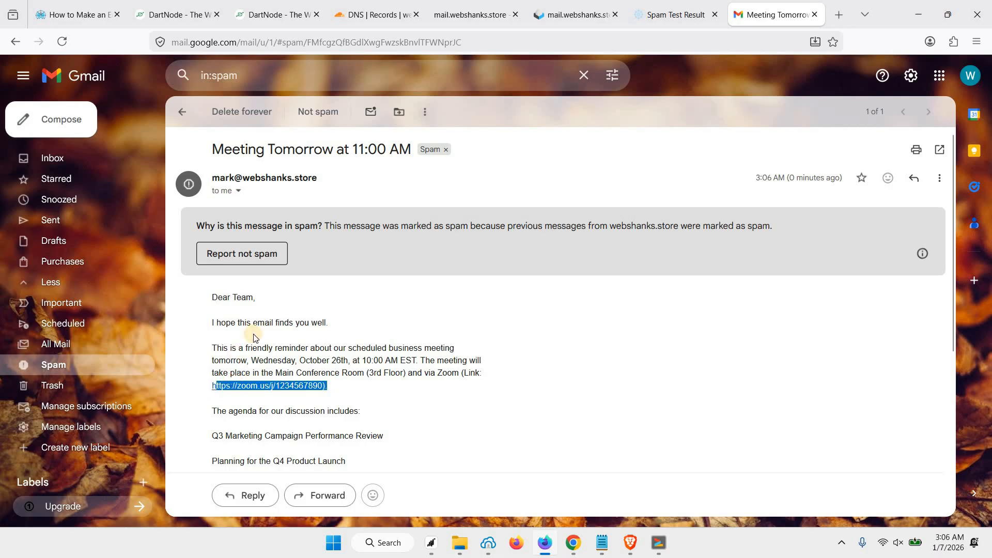
drag(253, 333, 257, 307)
click(256, 306)
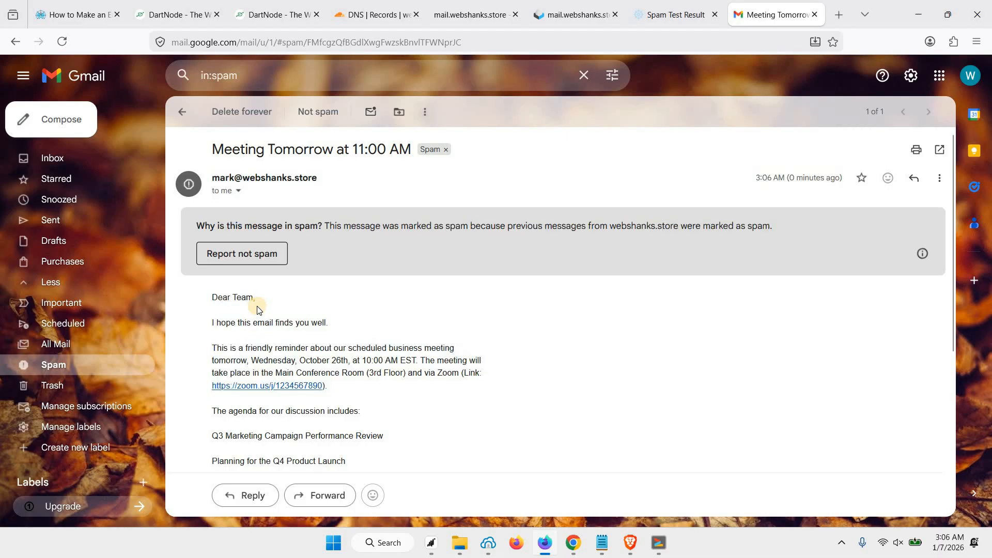
click(256, 263)
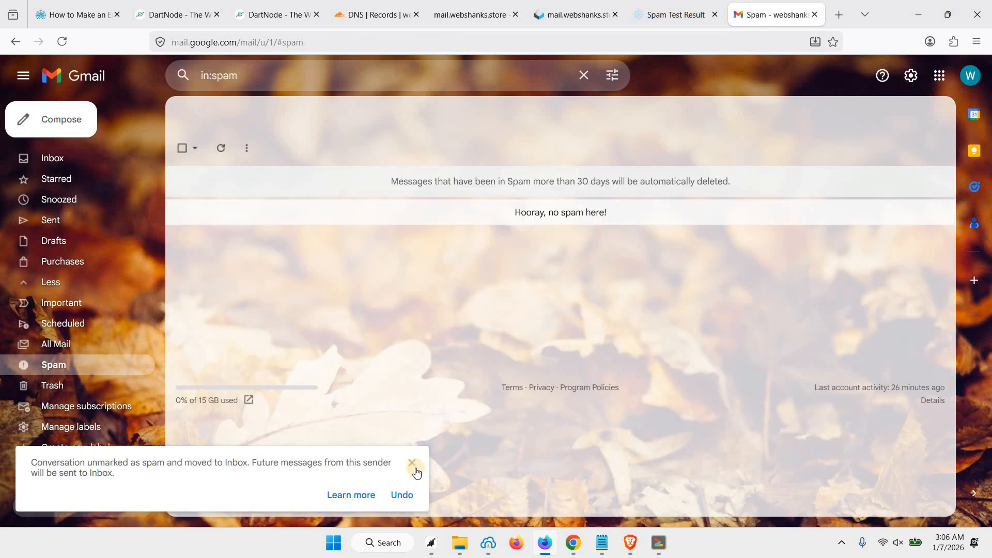
click(417, 472)
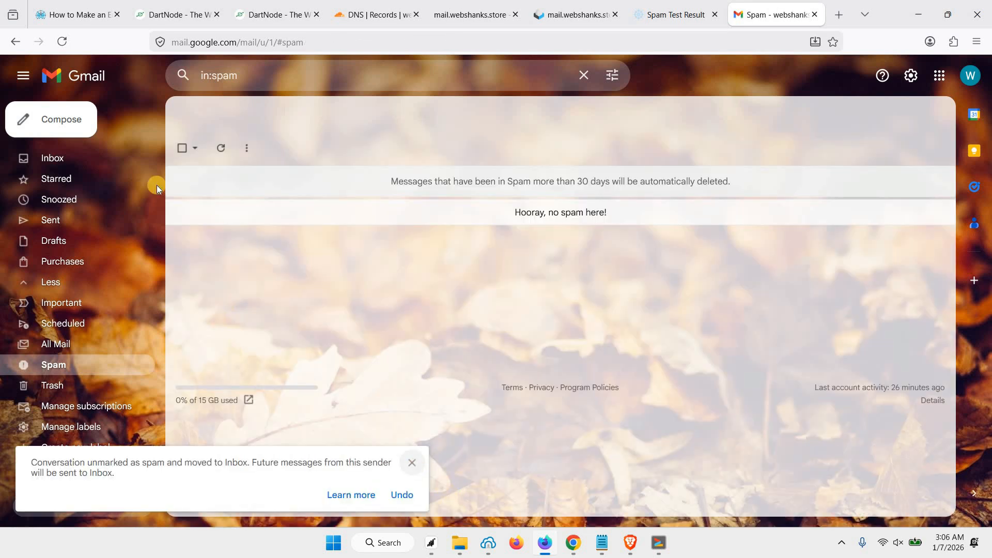
Step: Open the meeting email from the Gmail Inbox and reply 'Thank you for the reminder'
click(122, 165)
click(472, 181)
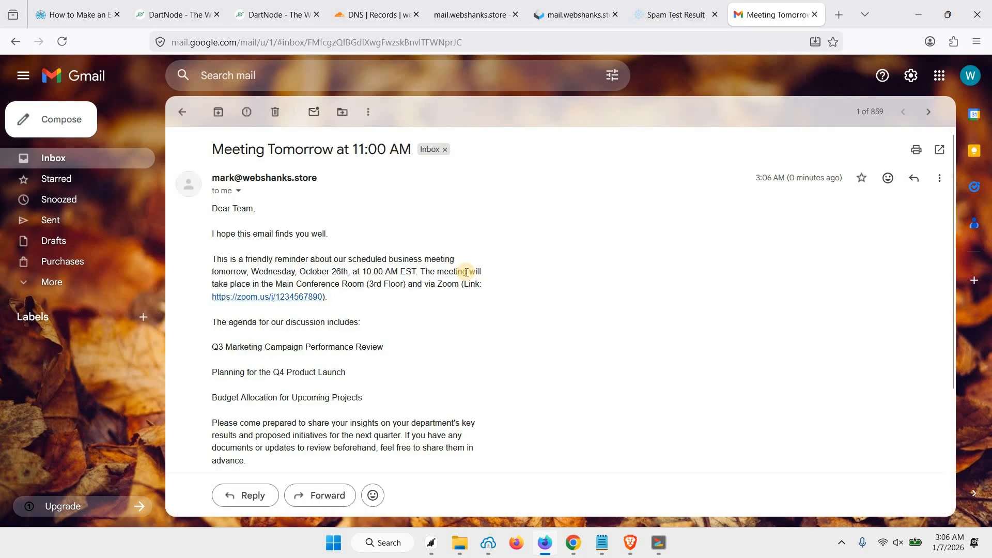
scroll(466, 272, down, 3)
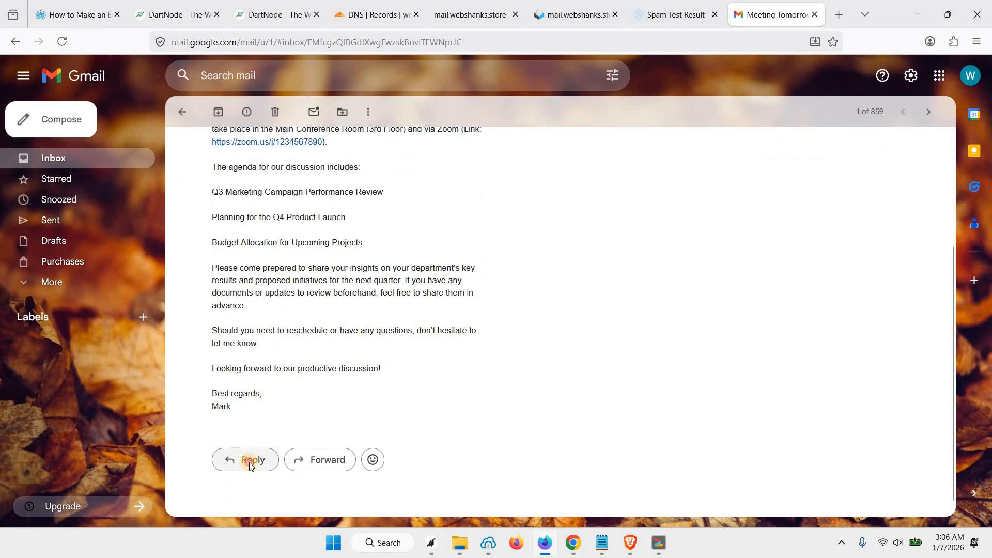
click(249, 462)
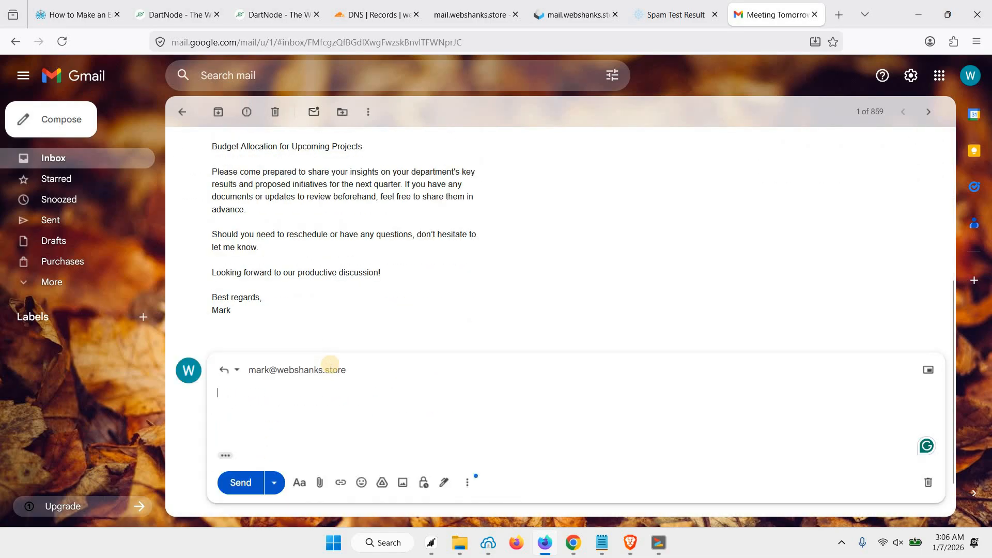
text(Than)
key(Tab)
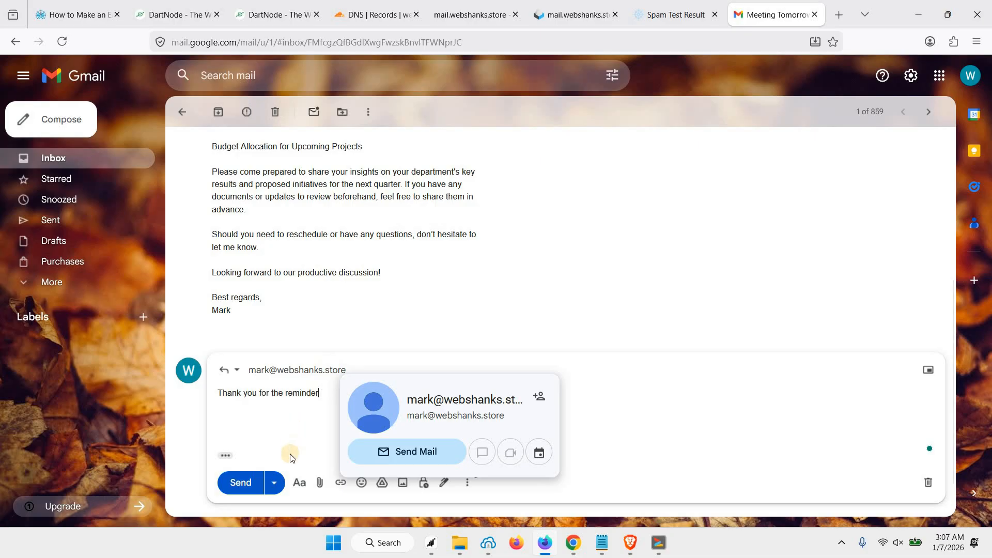
click(240, 482)
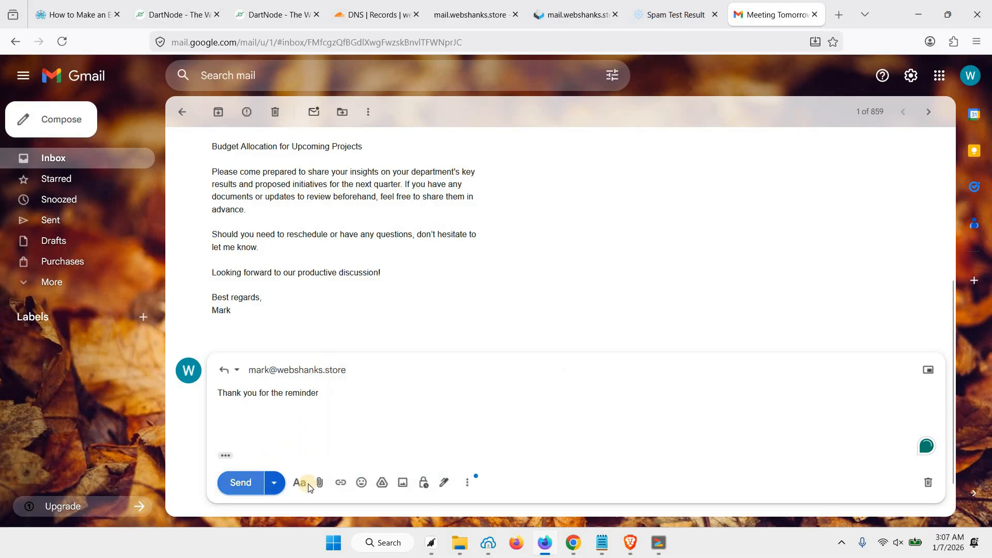
click(573, 16)
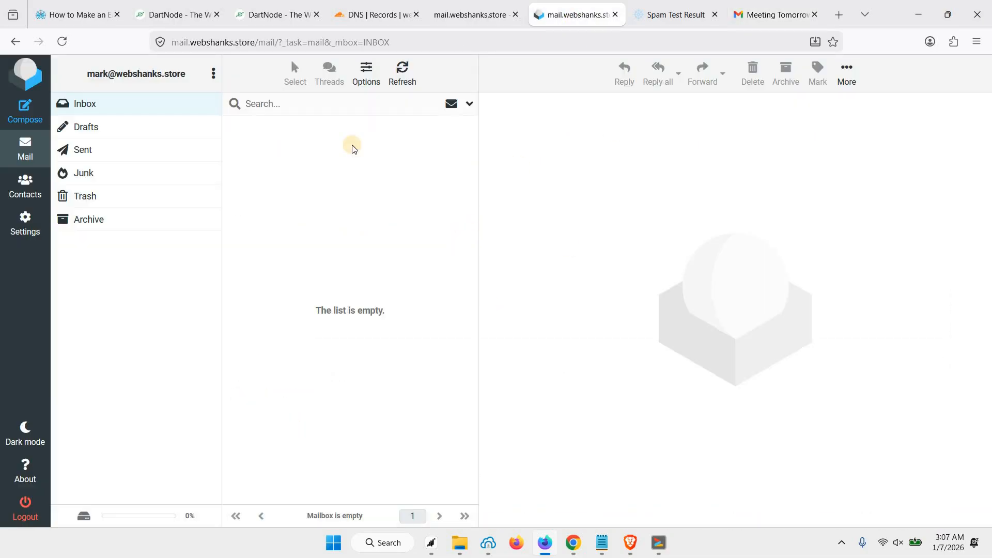
Step: Refresh the Roundcube inbox and preview the 'Re: Meeting Tomorrow at 11:00 AM' reply
click(405, 84)
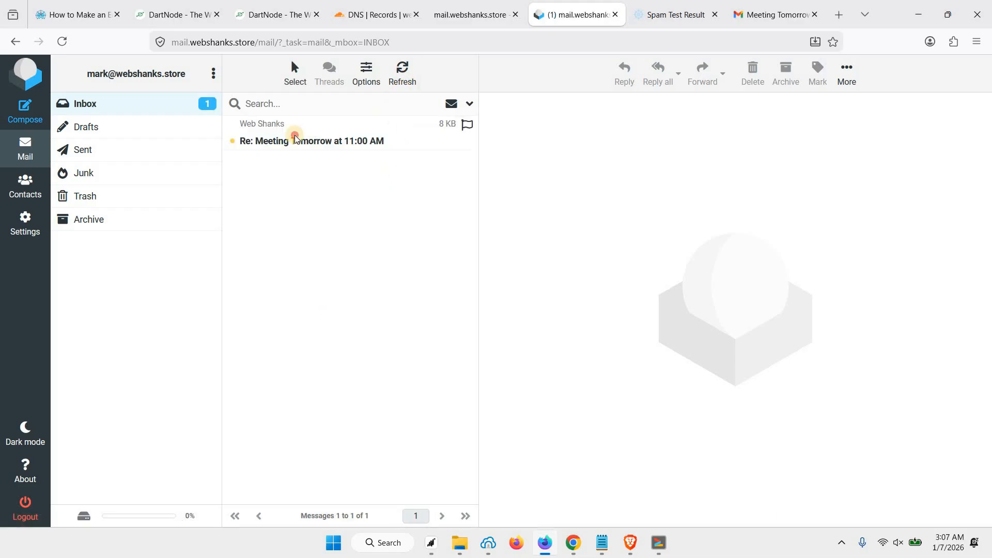
click(296, 137)
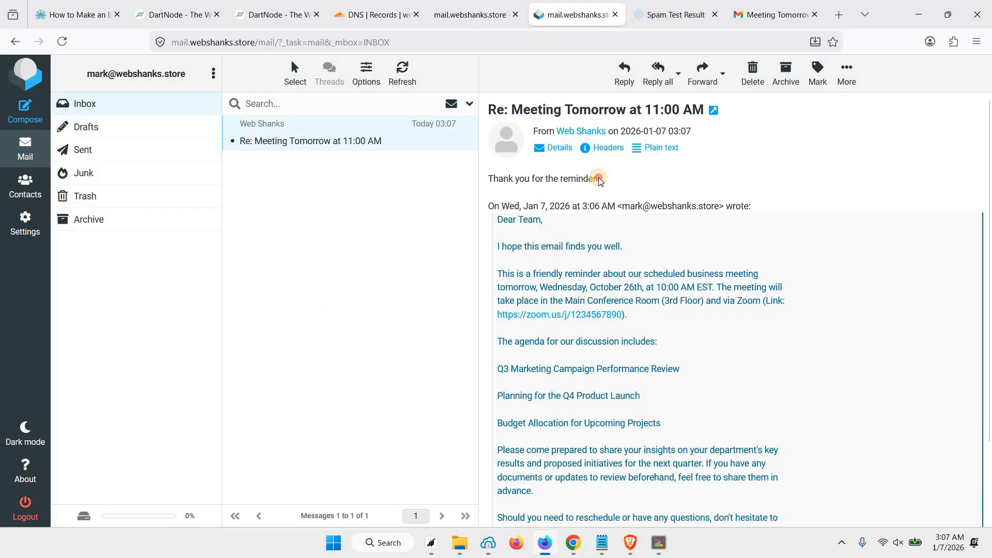
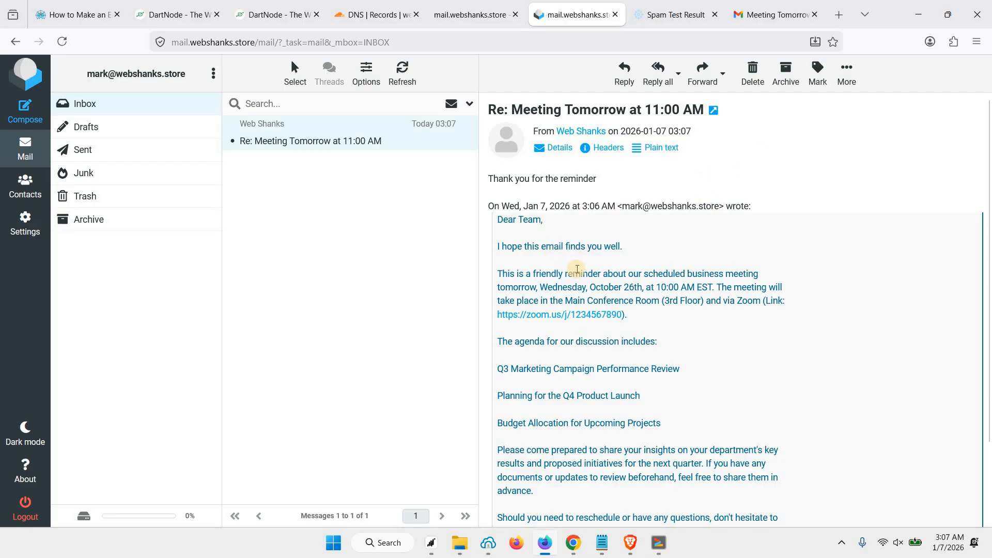
Step: Open woodpecker.co in a new browser tab
click(839, 16)
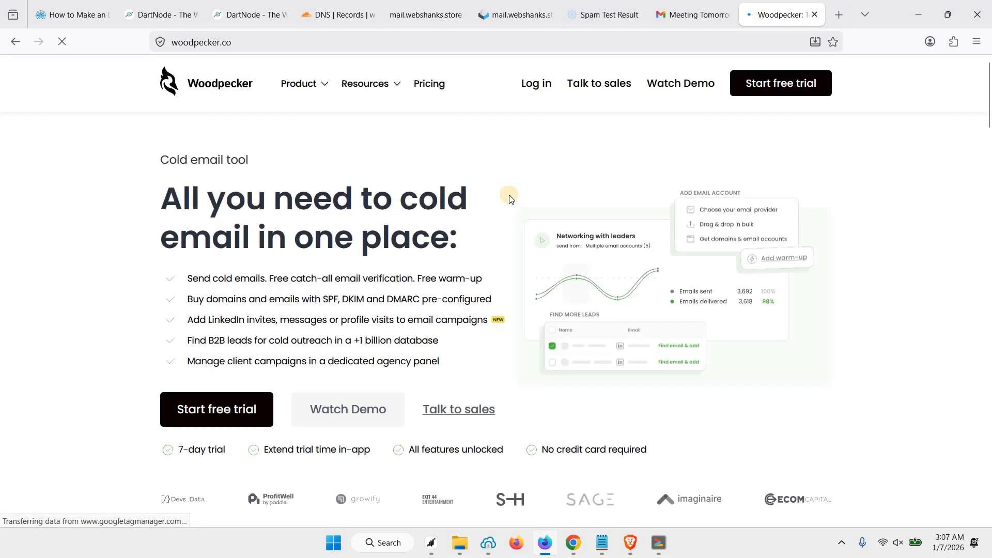
Step: Sign up for a Woodpecker free trial with a first name, company Webshanks, work email and password; decline saving the password
click(757, 84)
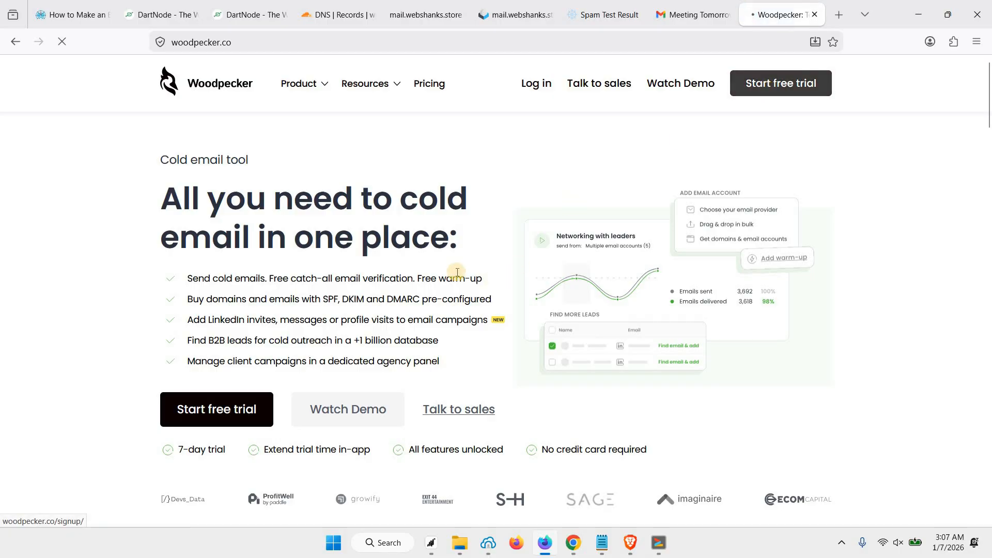
click(386, 215)
text(Mark)
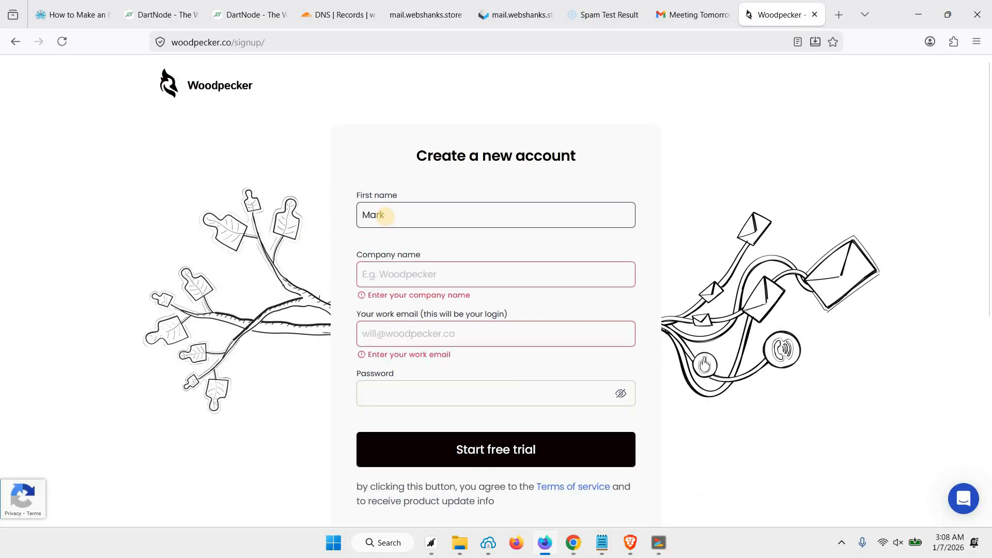
key(Tab)
text(W)
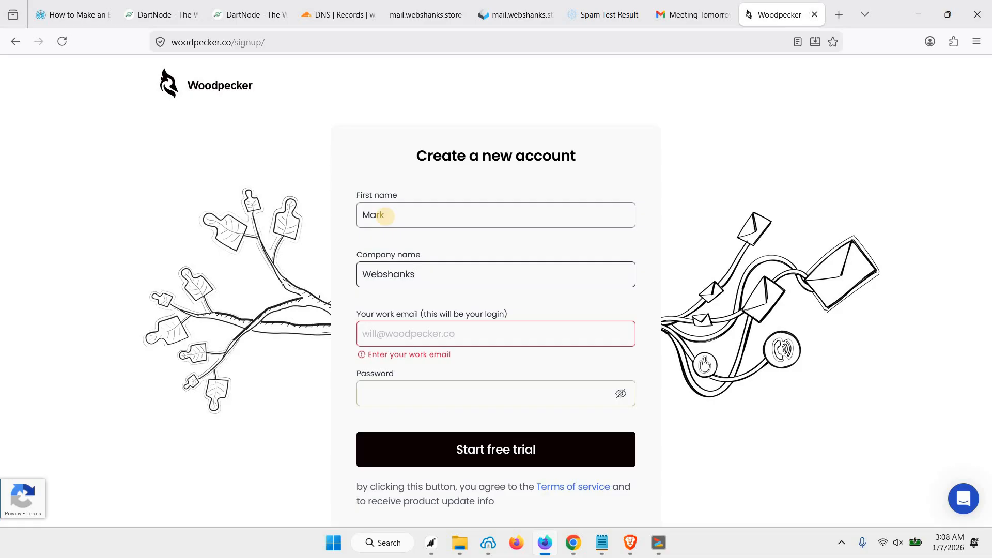
key(Tab)
text(m)
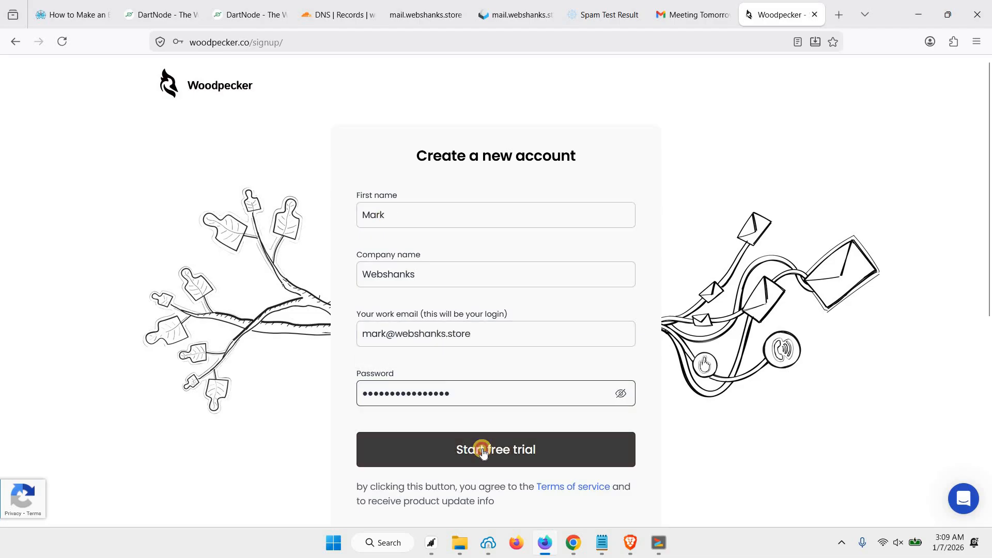
click(483, 449)
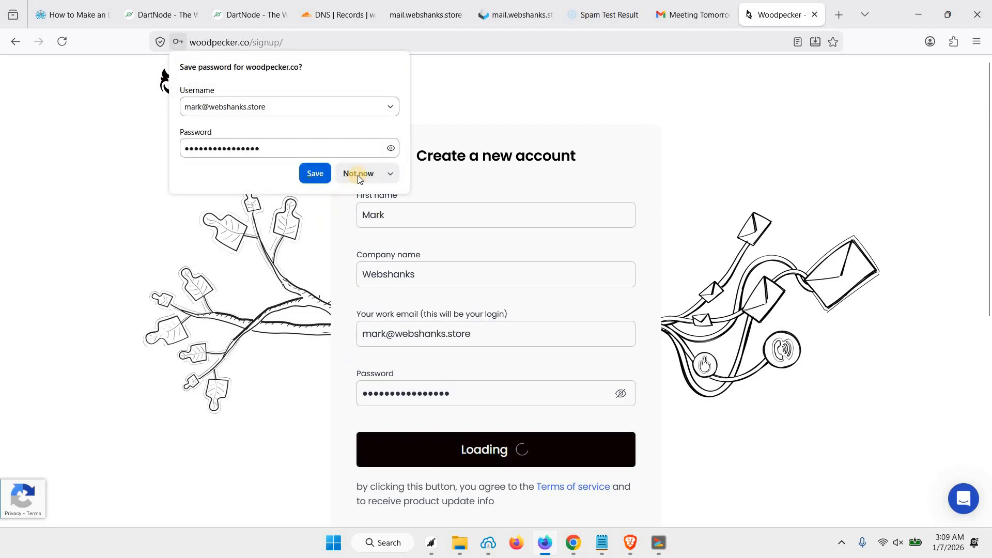
click(358, 173)
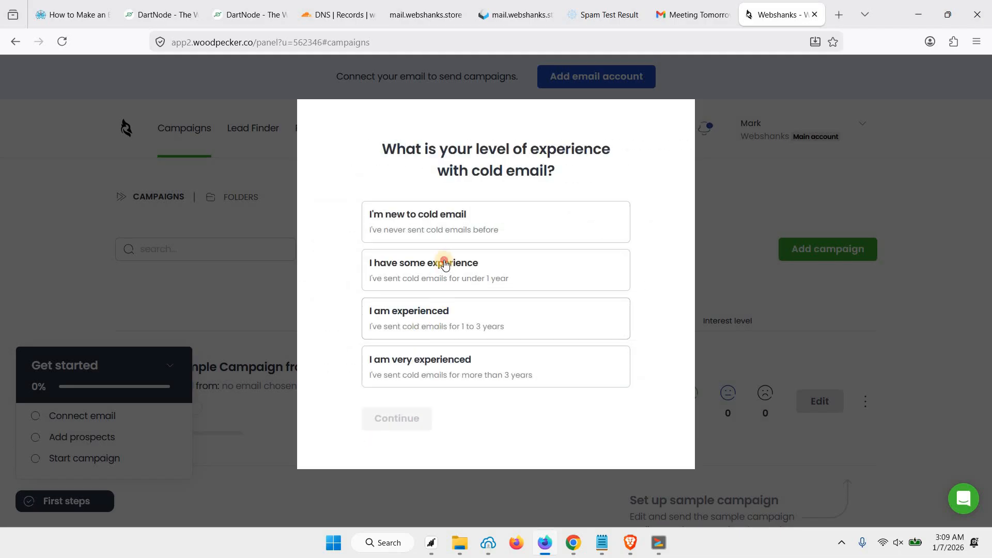
Step: Answer onboarding with 'I have some experience', other tools 'y' and goal '25', then dismiss the last question
click(445, 265)
click(398, 418)
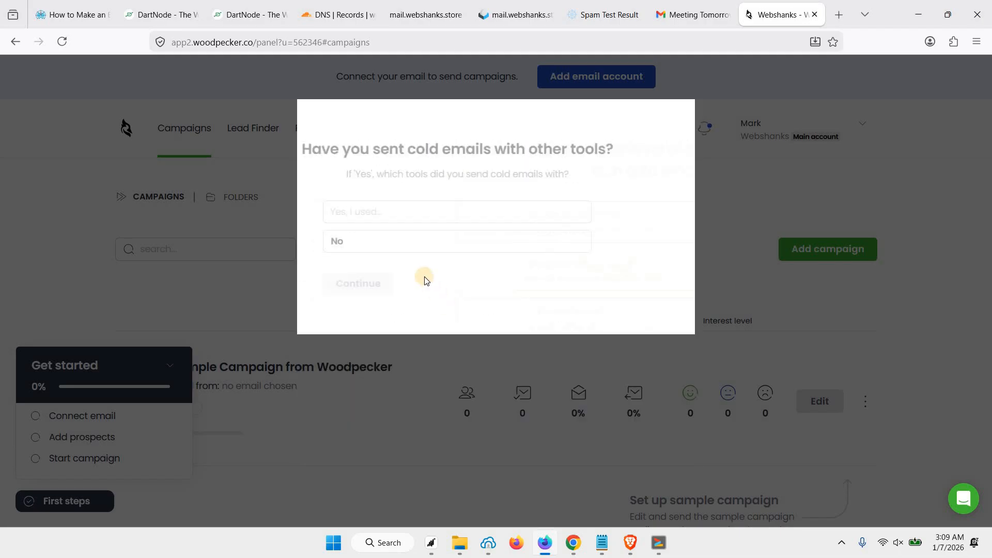
click(415, 207)
click(416, 213)
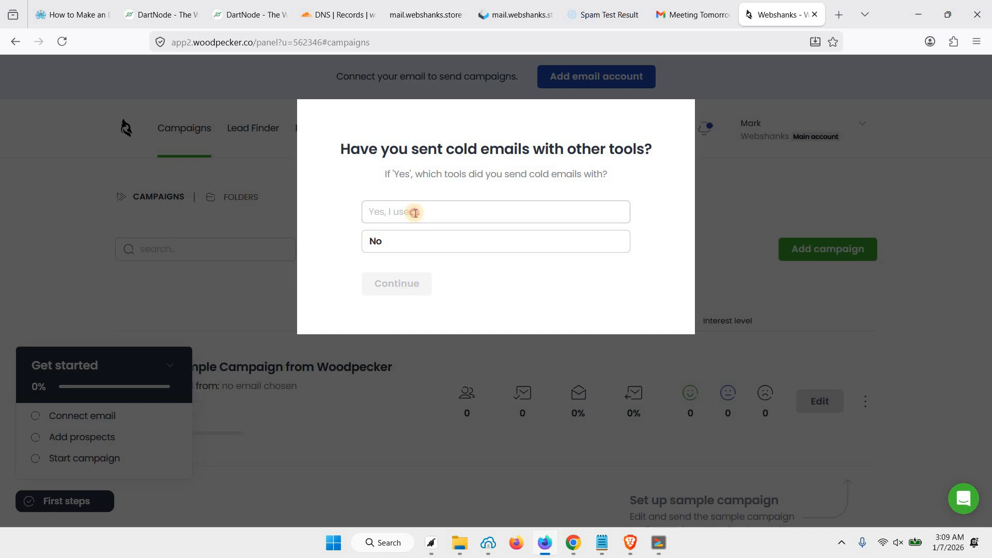
text(yes)
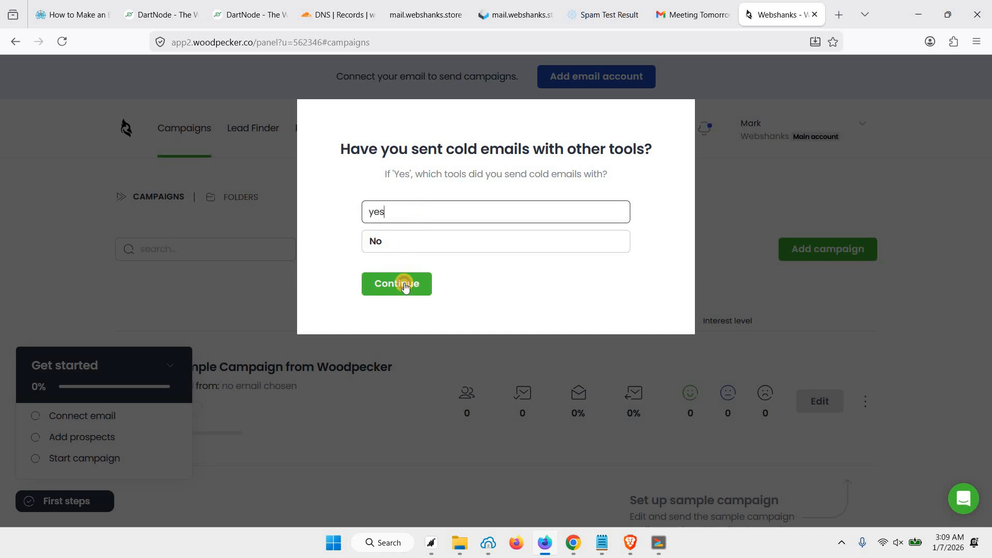
click(405, 285)
click(421, 243)
text(25)
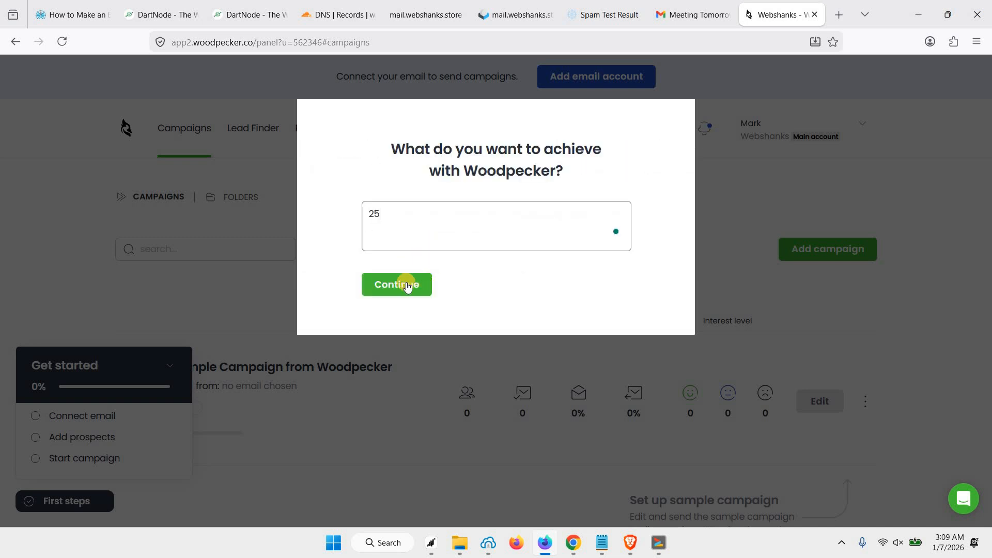
click(404, 285)
click(288, 268)
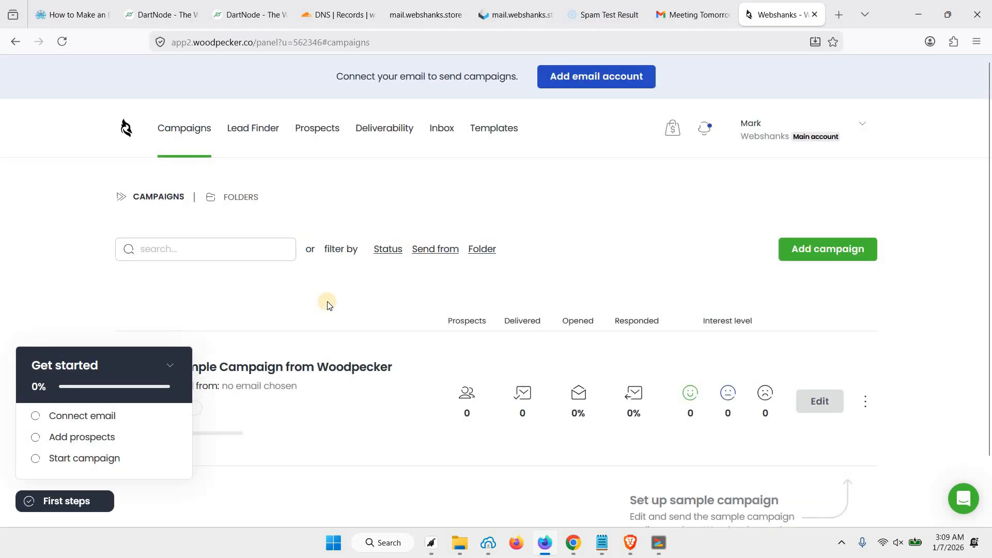
Step: Start connecting a mailbox through custom SMTP/IMAP servers with Other as the provider
click(82, 421)
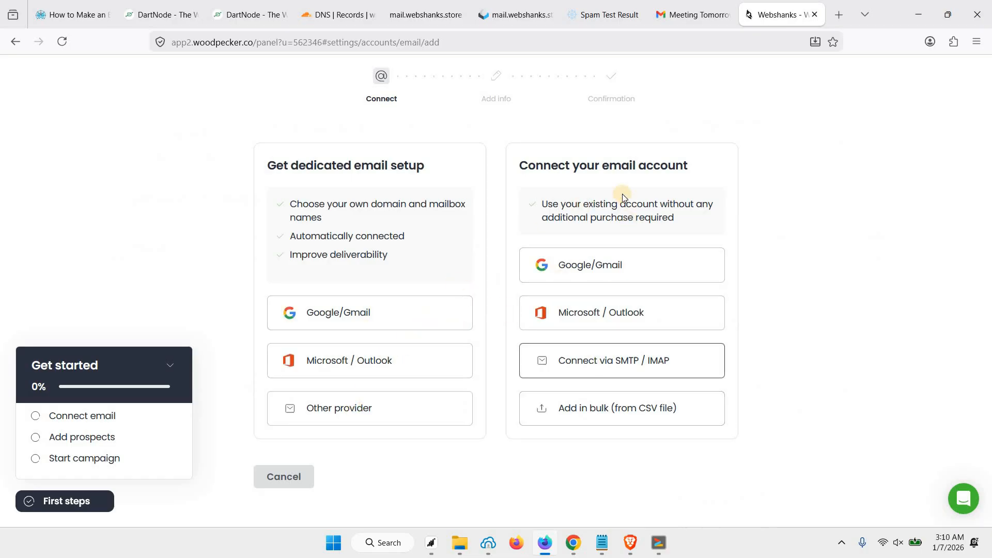
click(626, 364)
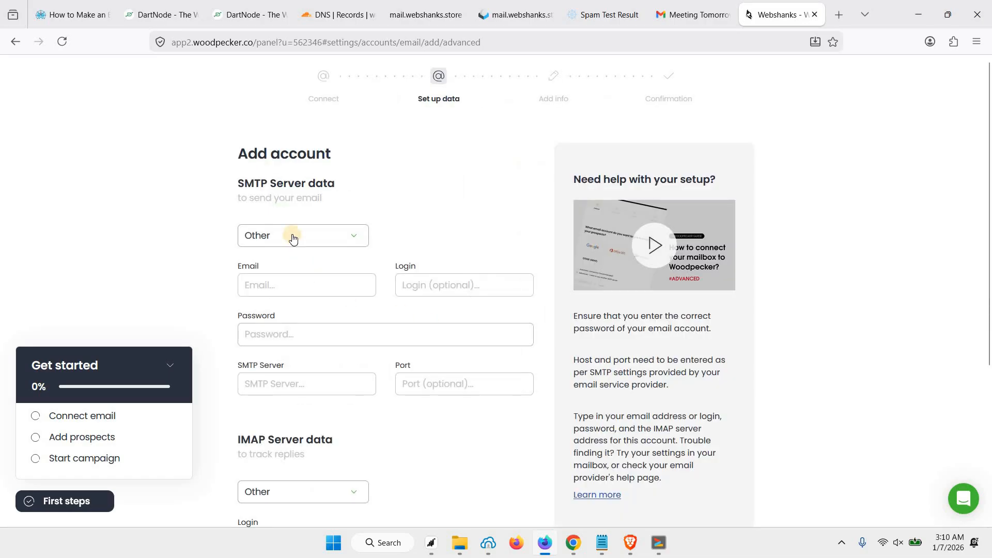
click(293, 238)
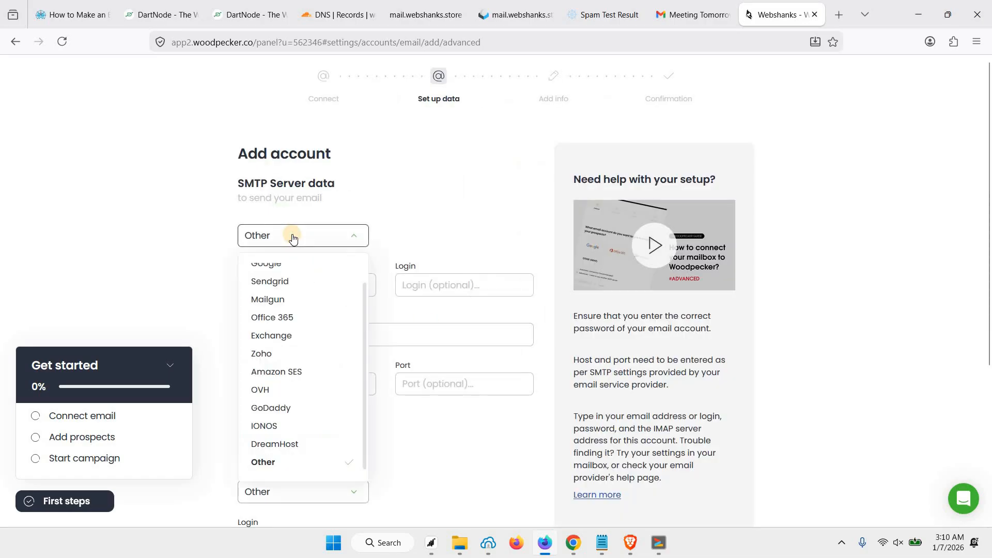
click(405, 246)
Step: Copy the mailbox address from webmail and paste it as the Email, SMTP login and IMAP login
click(317, 275)
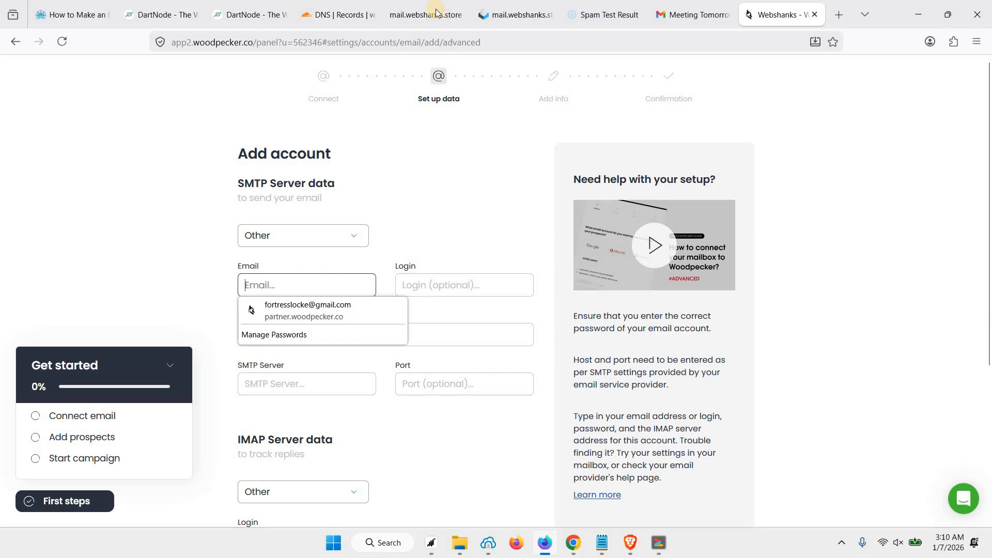
click(517, 14)
drag(91, 73, 191, 73)
key(ctrl+c)
click(783, 6)
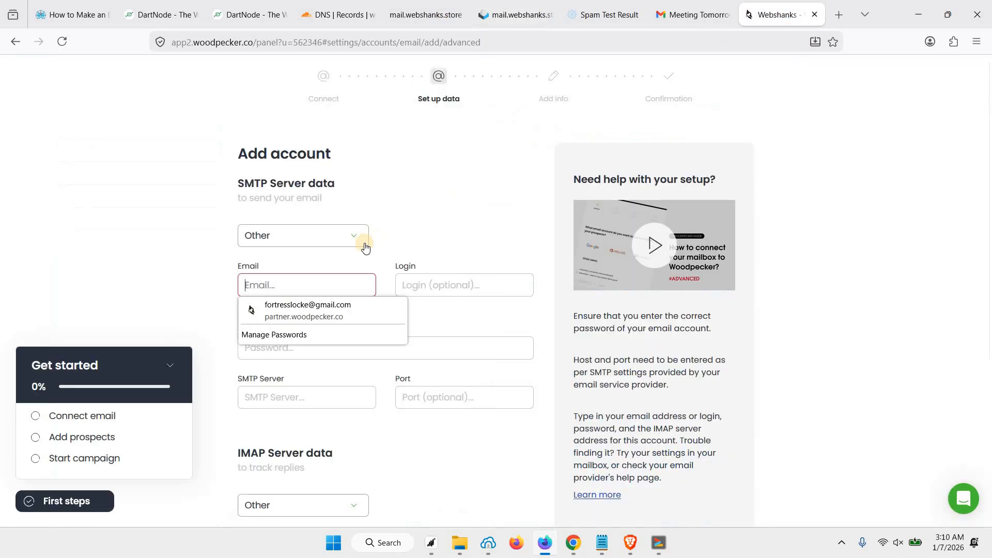
key(ctrl+v)
click(413, 281)
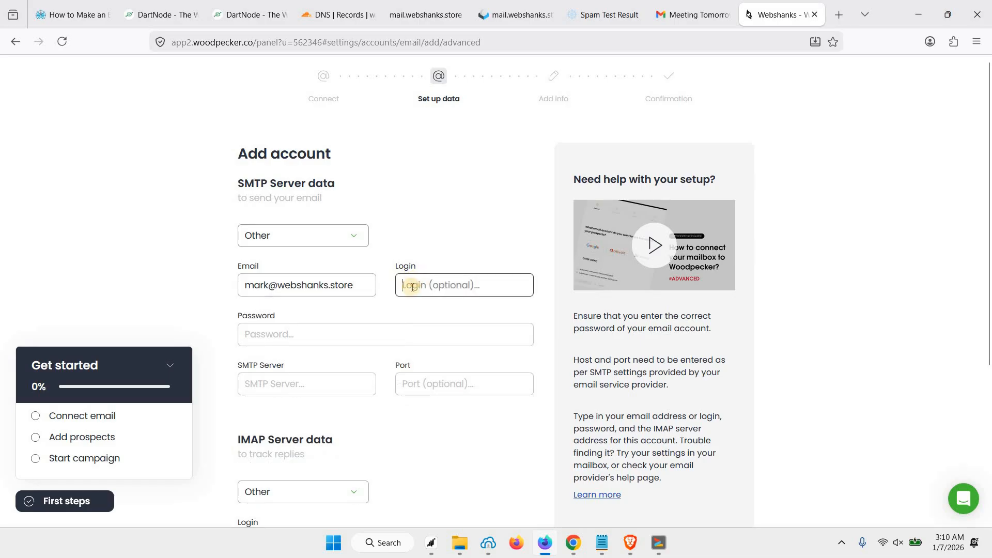
key(ctrl+v)
scroll(360, 338, down, 1)
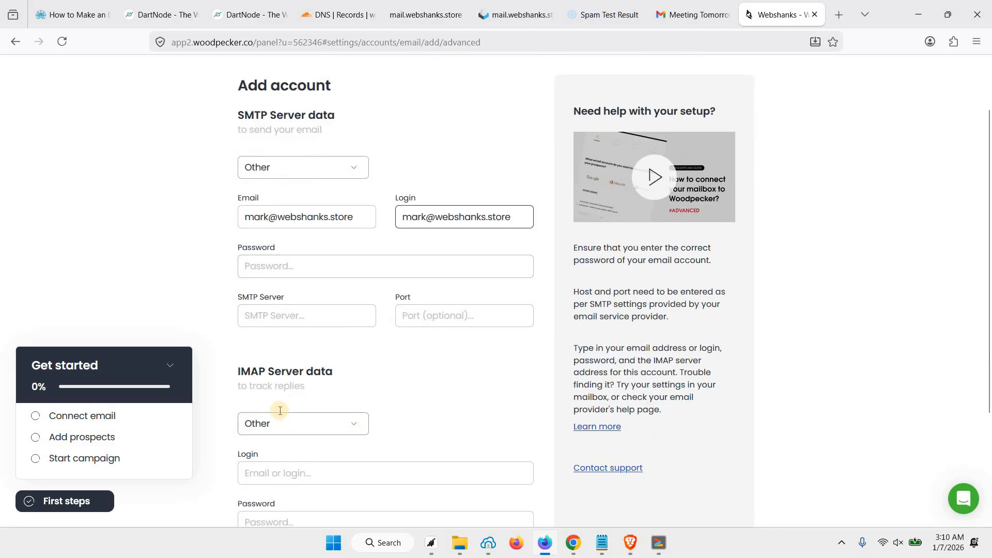
scroll(289, 416, down, 1)
click(279, 407)
key(ctrl+v)
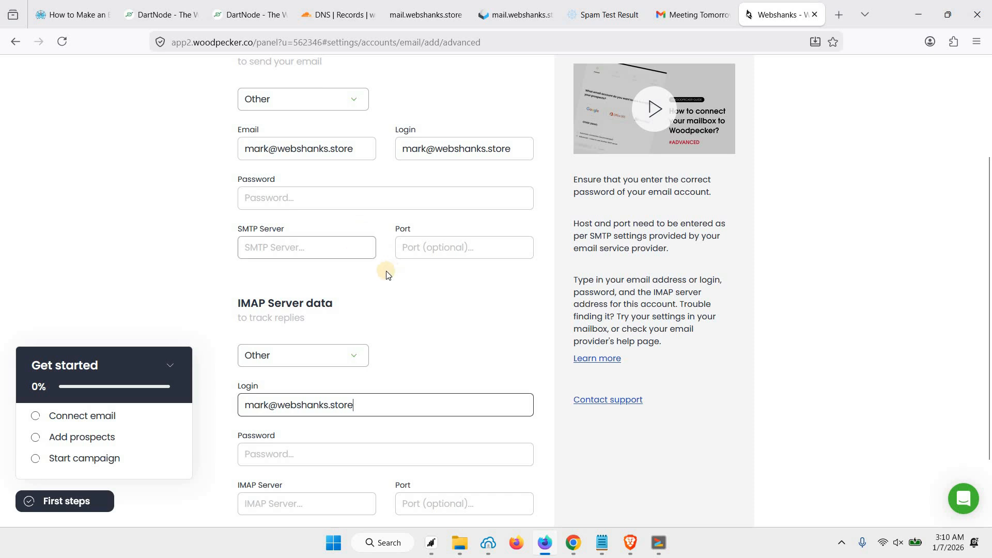
Step: Fill in the saved SMTP password, SMTP server mail.webshanks.store and port 587
scroll(321, 269, up, 1)
click(319, 273)
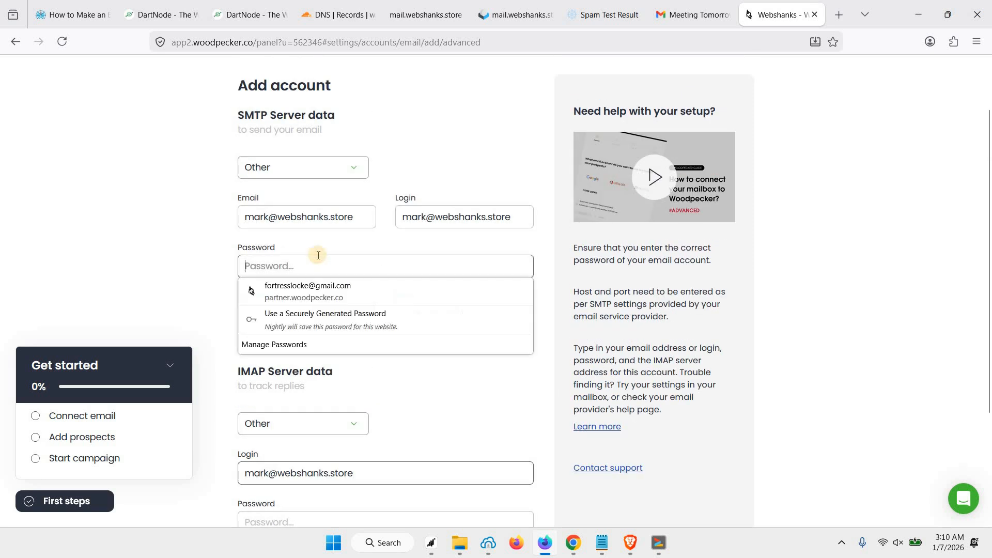
click(310, 285)
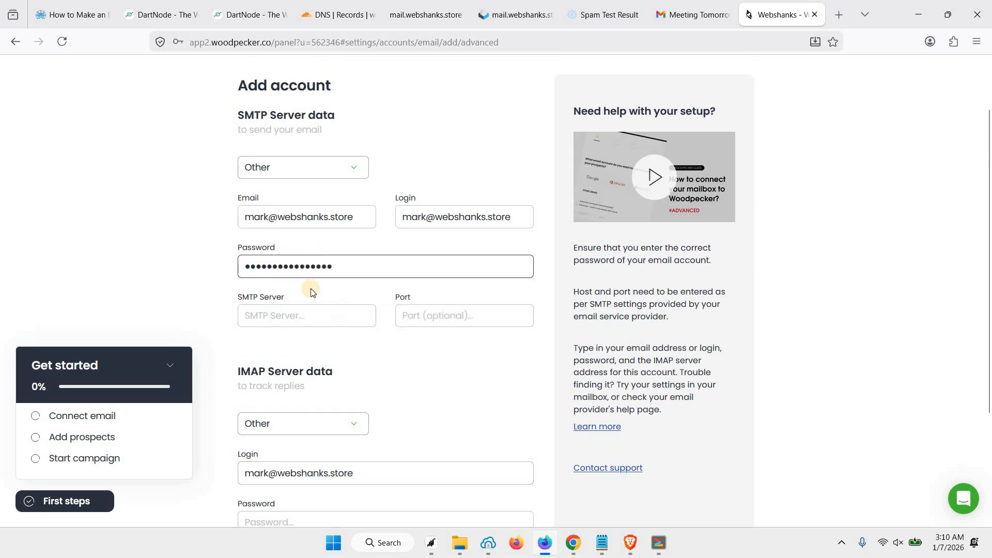
click(341, 318)
text(mai)
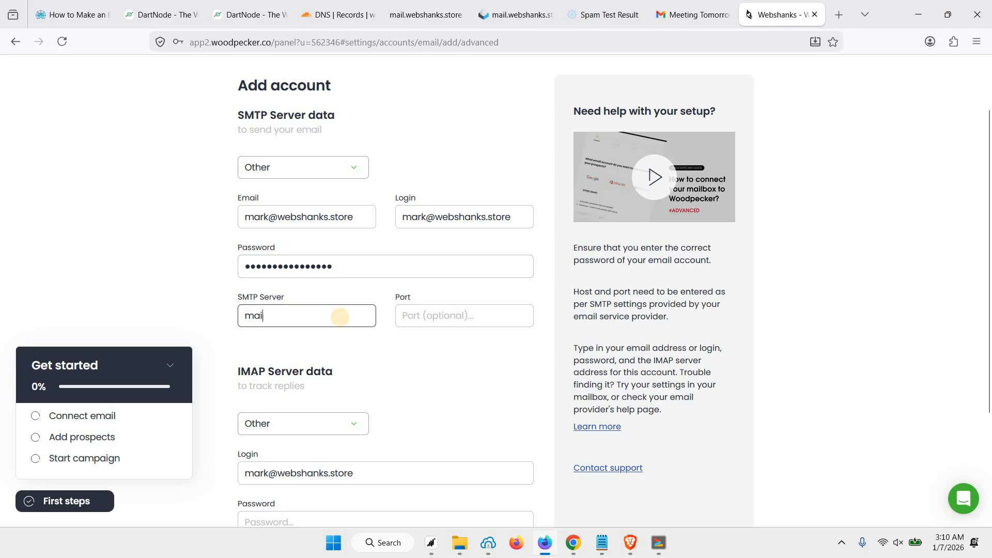
text(l.webshanks.store)
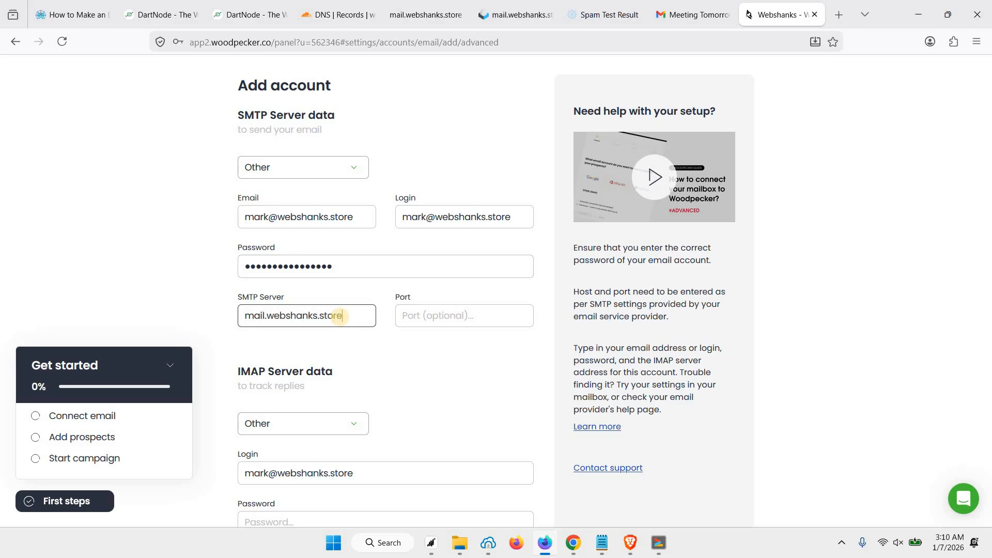
key(Tab)
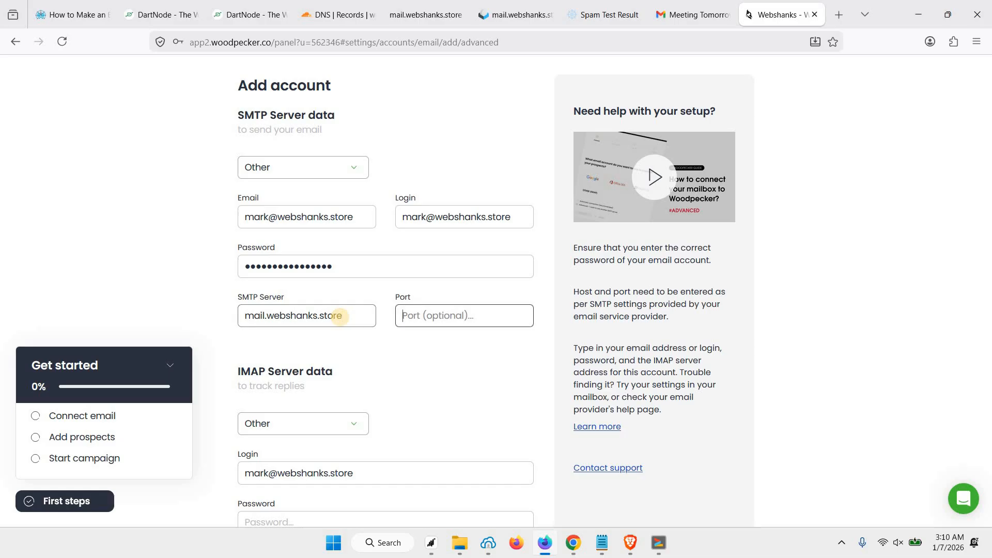
text(587)
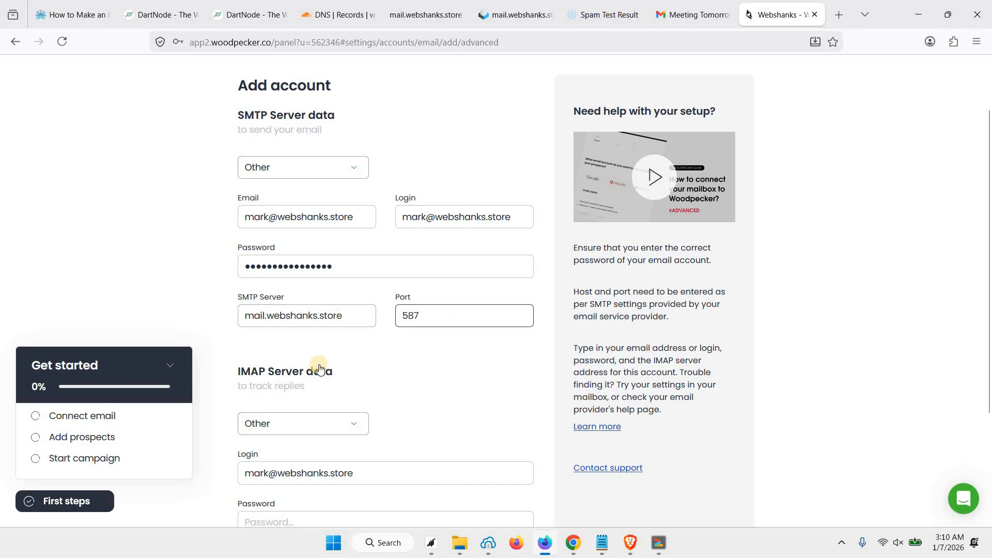
Step: Enter the IMAP password, IMAP server mail.webshanks.store and port 993, then submit the connection
scroll(317, 351, down, 3)
scroll(301, 362, down, 1)
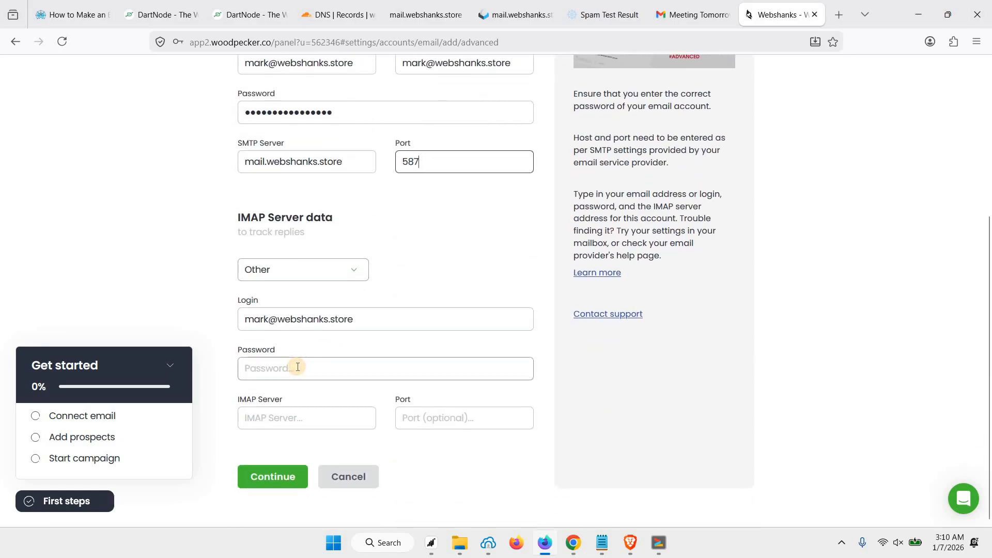
click(296, 368)
key(ctrl+v)
click(283, 419)
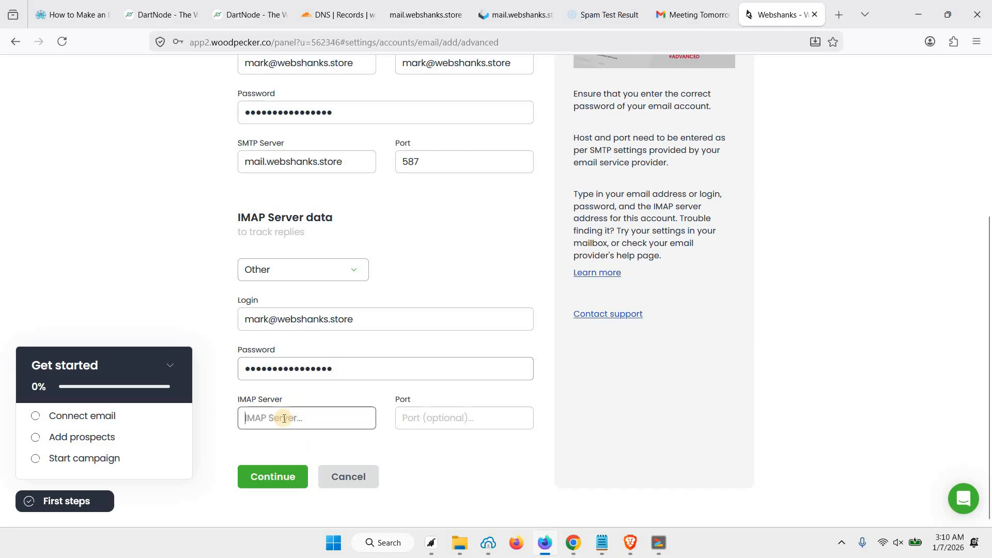
text(993)
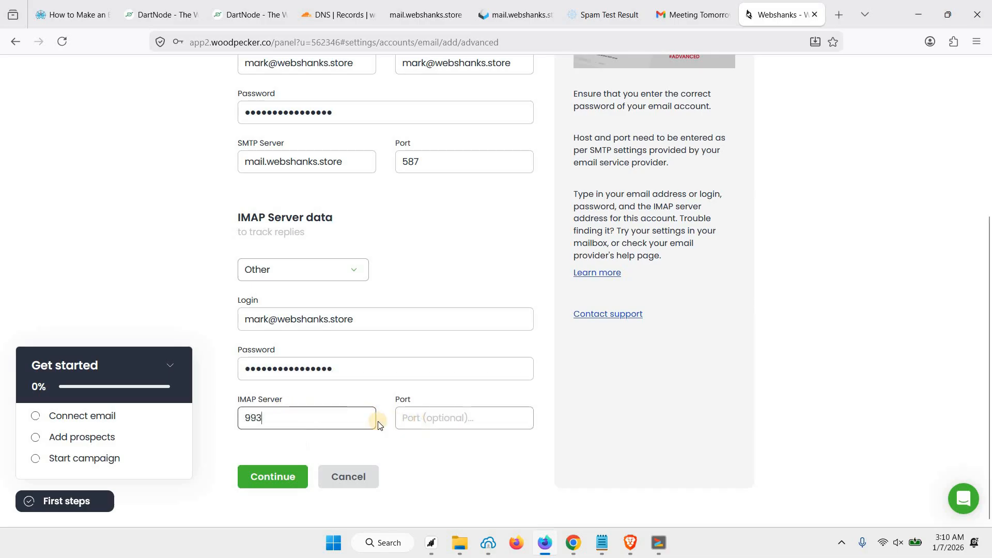
click(416, 426)
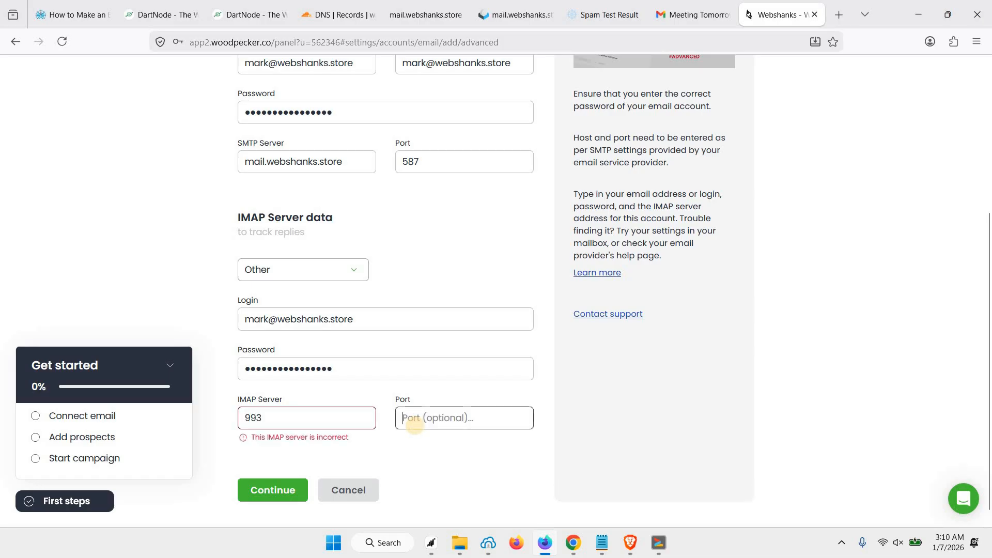
text(993)
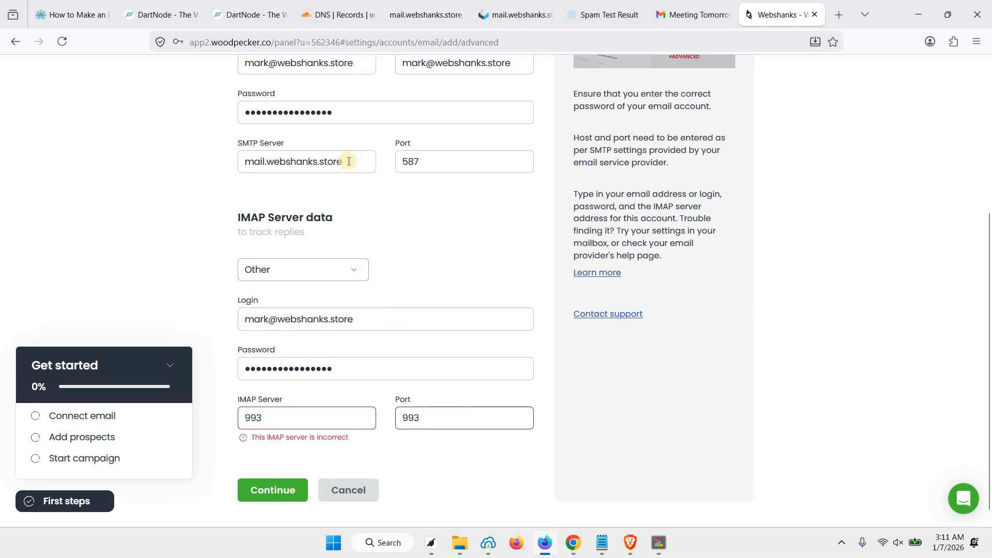
drag(348, 162, 126, 151)
key(ctrl+c)
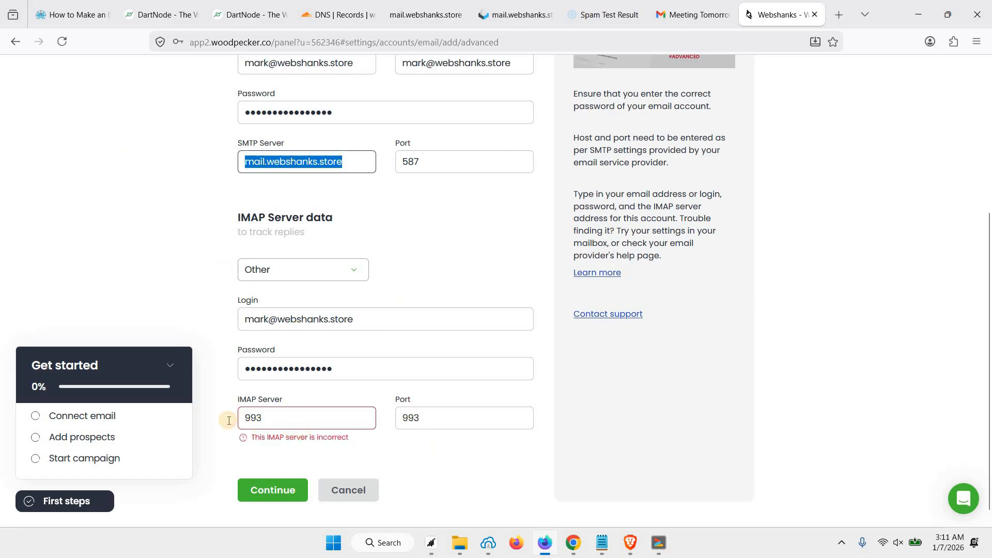
double_click(254, 418)
key(ctrl+v)
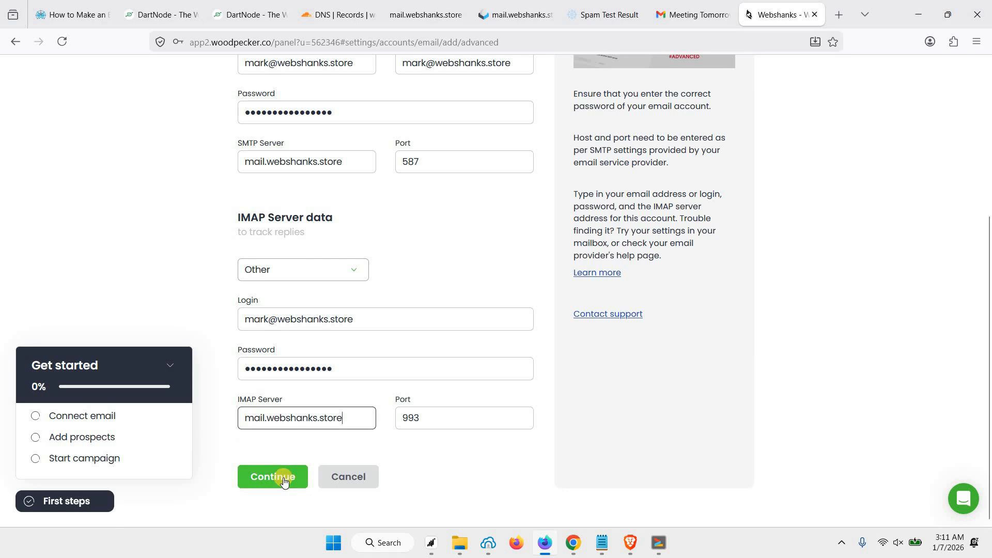
click(284, 478)
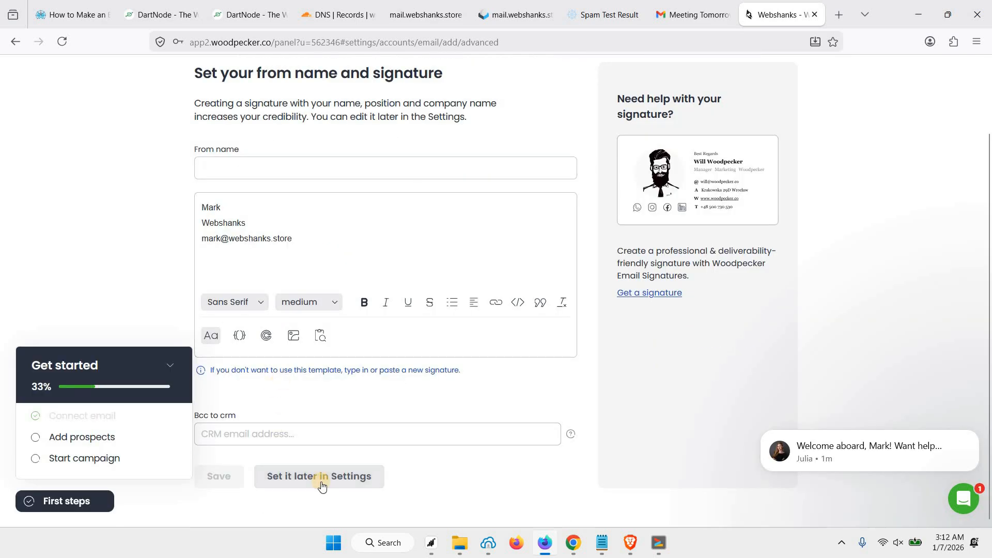
Step: Skip the from-name and signature setup and acknowledge the conditional connection notice
click(331, 476)
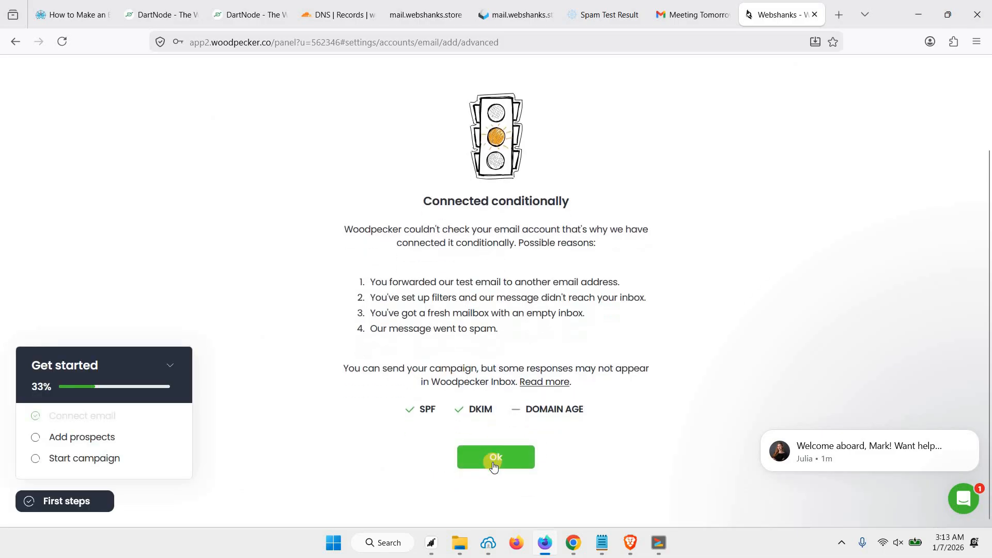
click(476, 445)
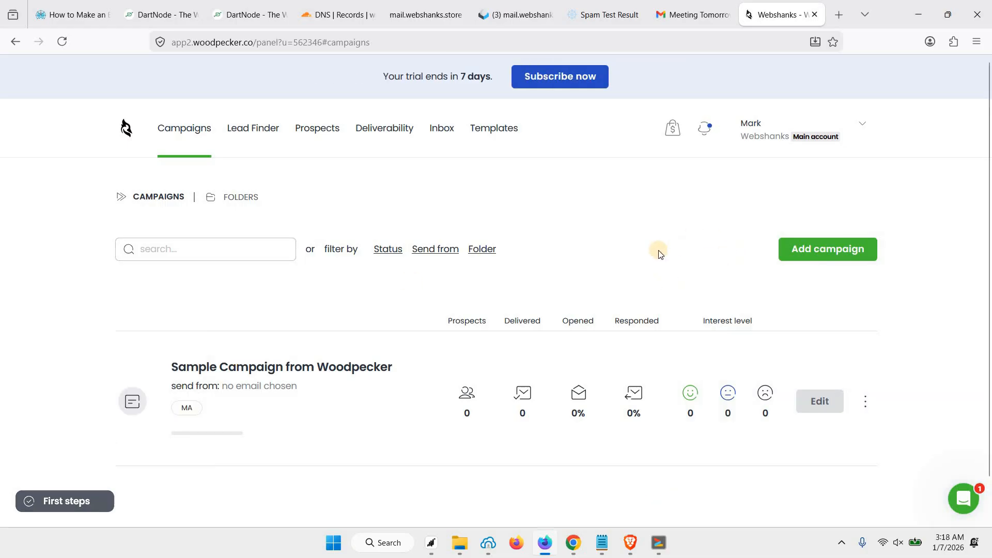
Step: Go to Settings and bring up the list of connected email accounts
click(844, 141)
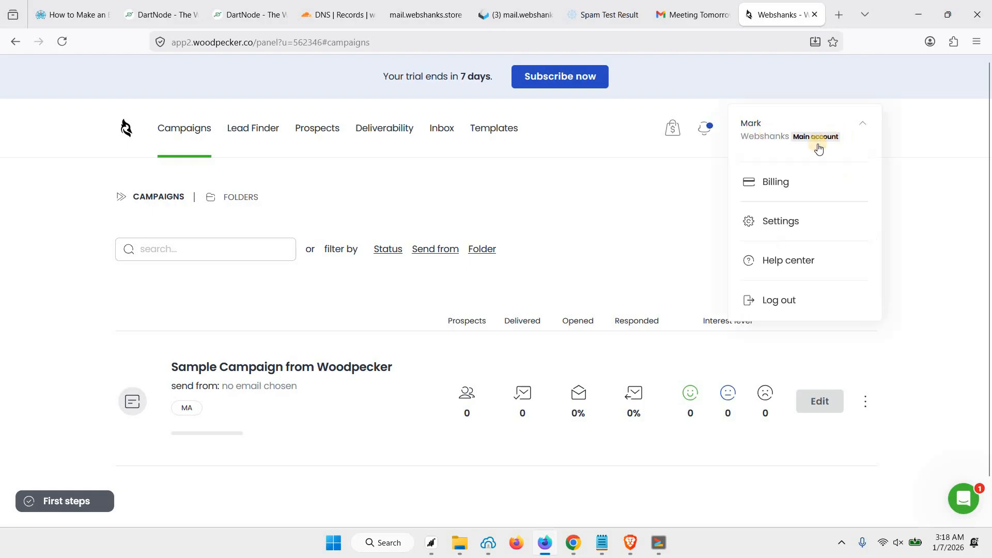
click(780, 222)
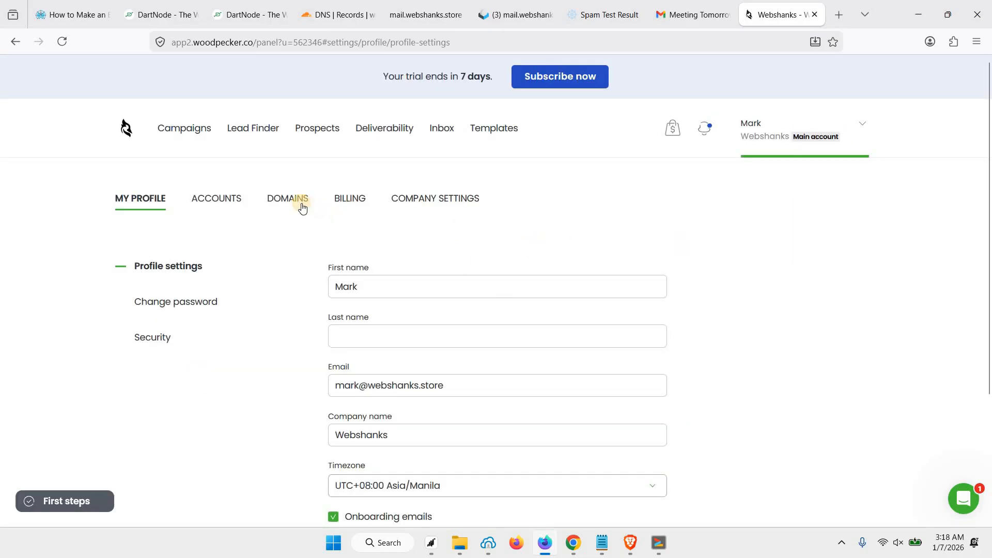
click(224, 203)
click(292, 205)
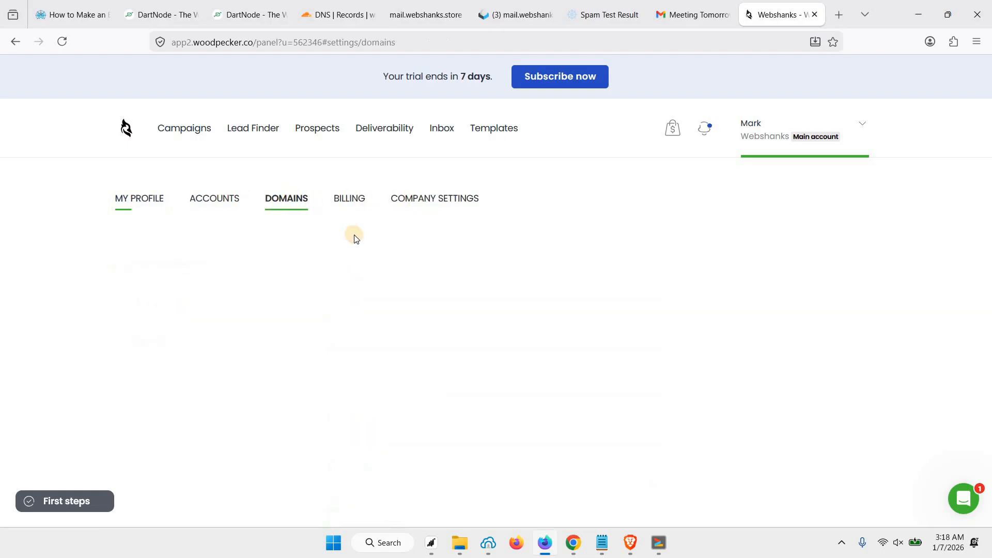
click(231, 209)
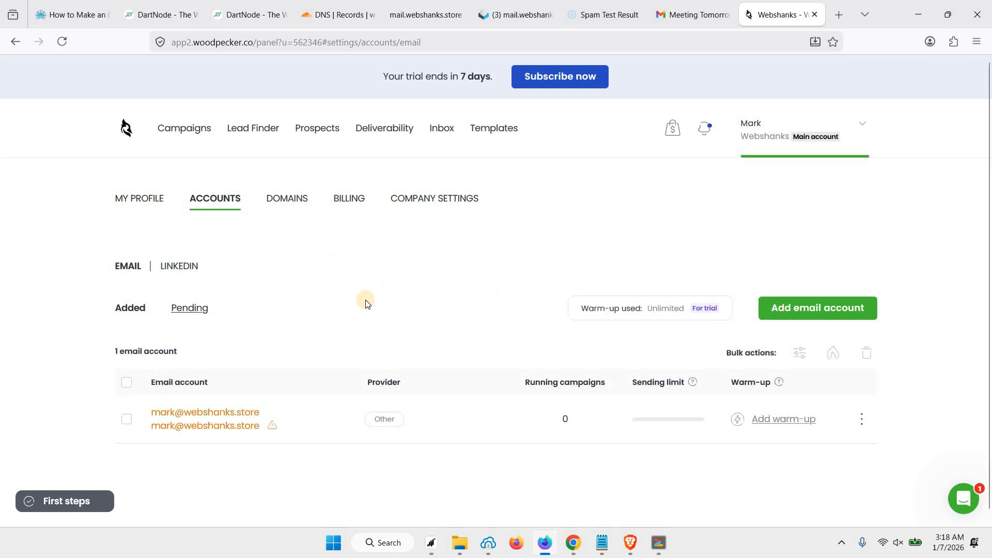
scroll(724, 417, down, 1)
Step: Add warm-up for the webshanks.store mailbox, filling in the sender's first and last name
click(794, 415)
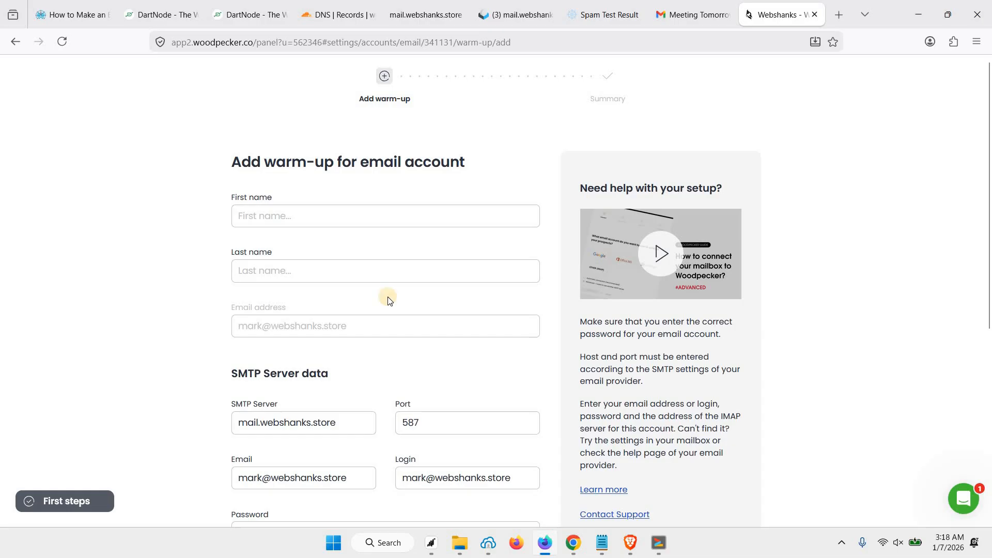
click(309, 217)
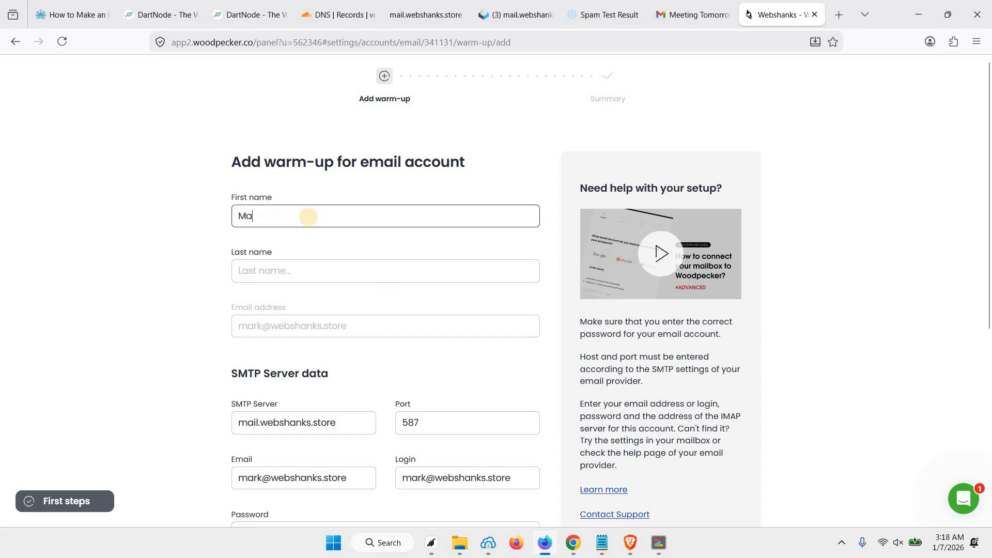
click(341, 269)
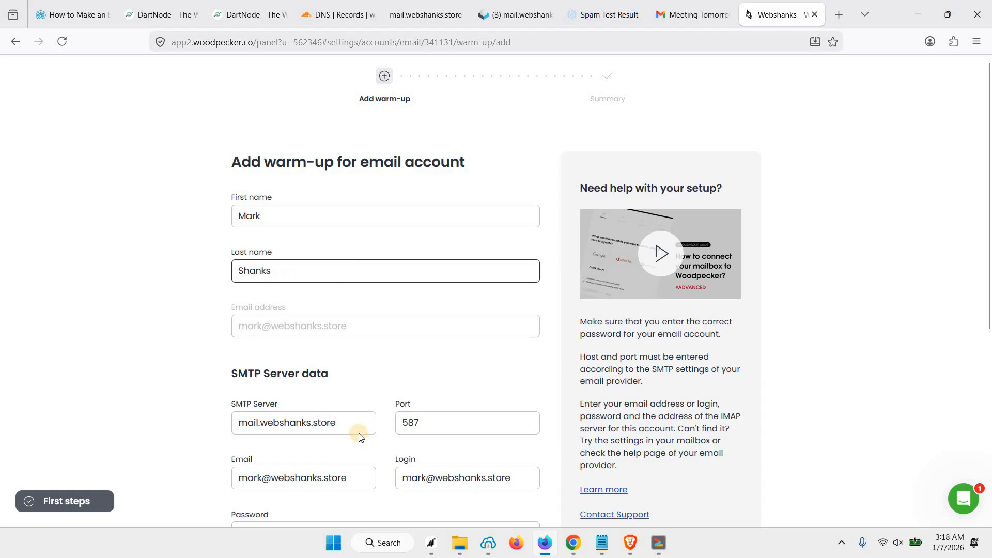
drag(350, 429, 211, 426)
drag(336, 474, 243, 471)
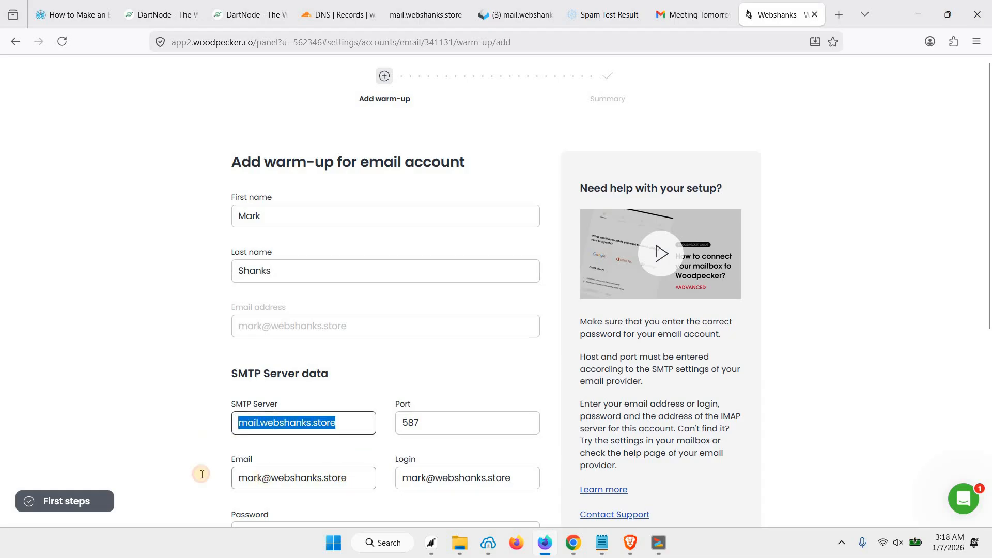
click(308, 327)
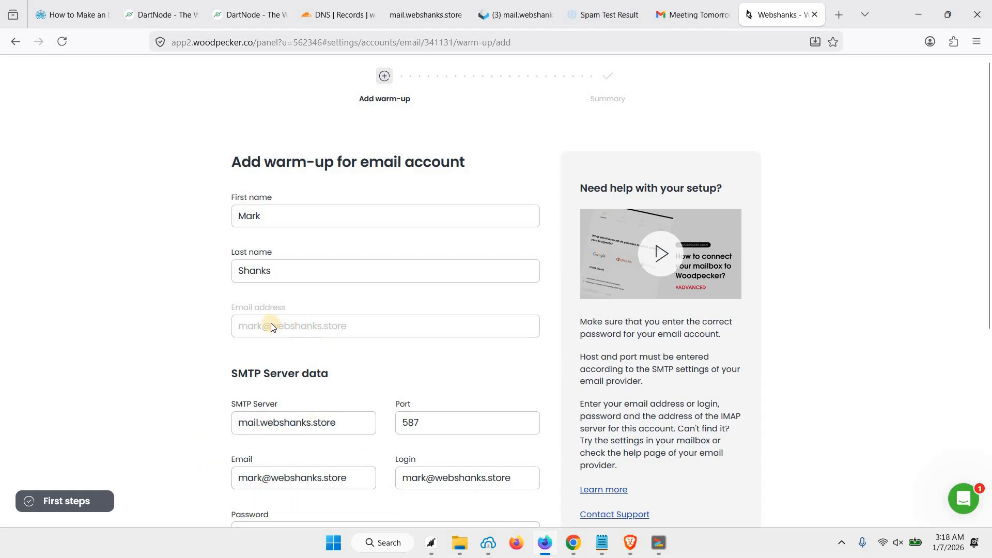
scroll(343, 340, down, 6)
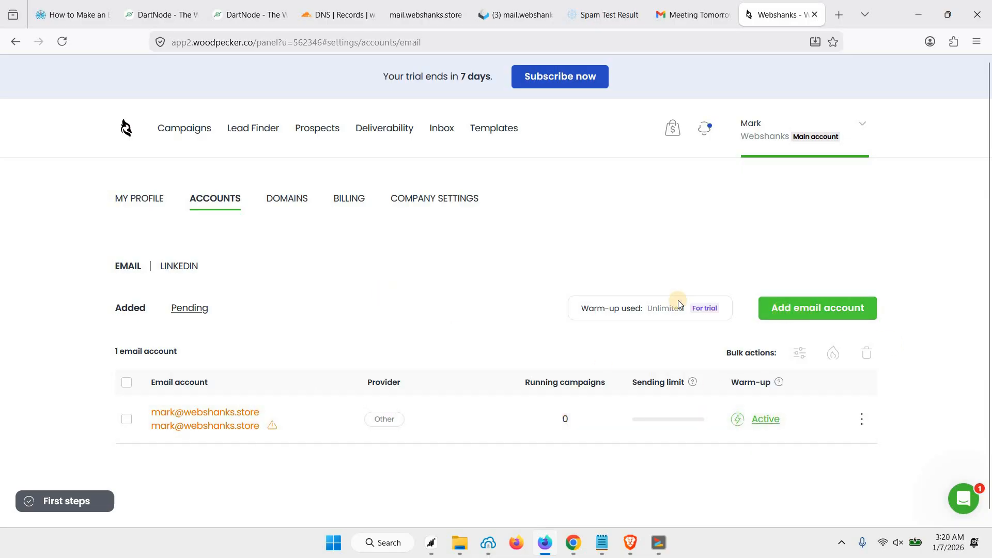
scroll(820, 304, down, 1)
scroll(820, 304, down, 1)
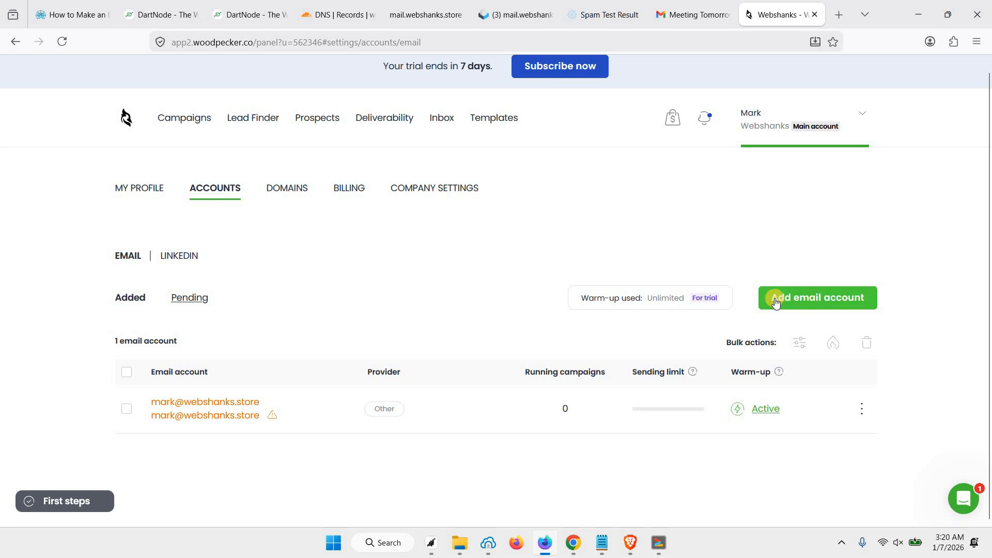
Step: Add a new webshanks.store mail user in Mail-in-a-Box and copy its address
click(438, 12)
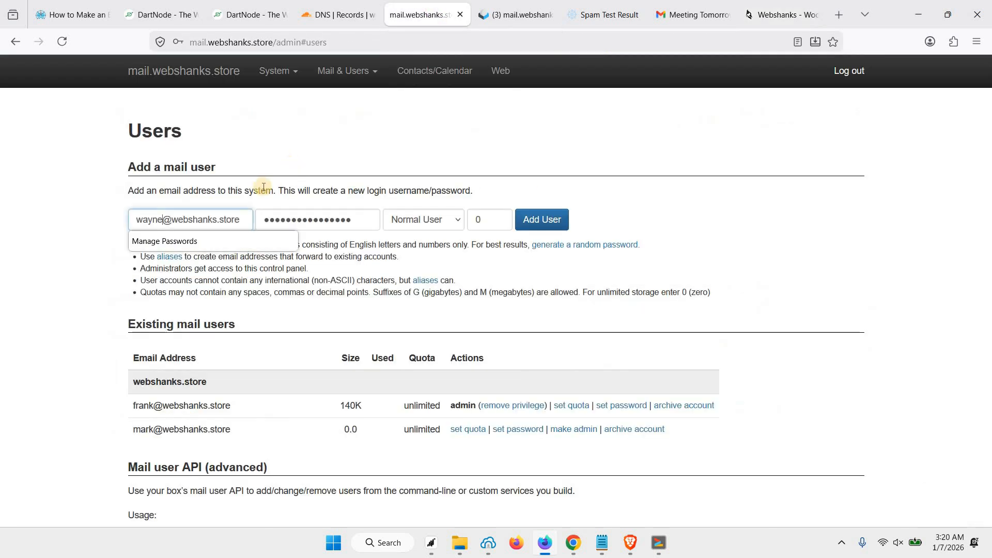
click(205, 216)
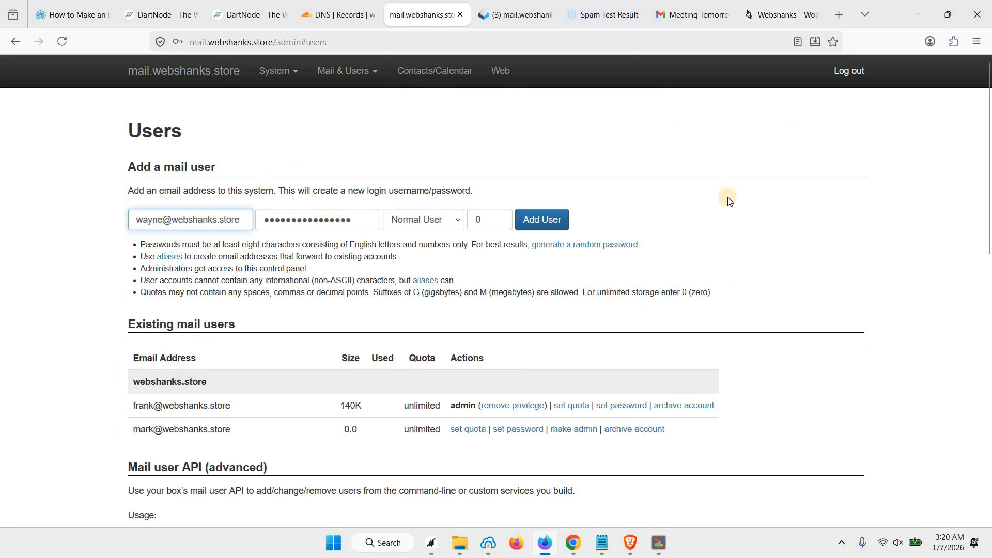
click(544, 219)
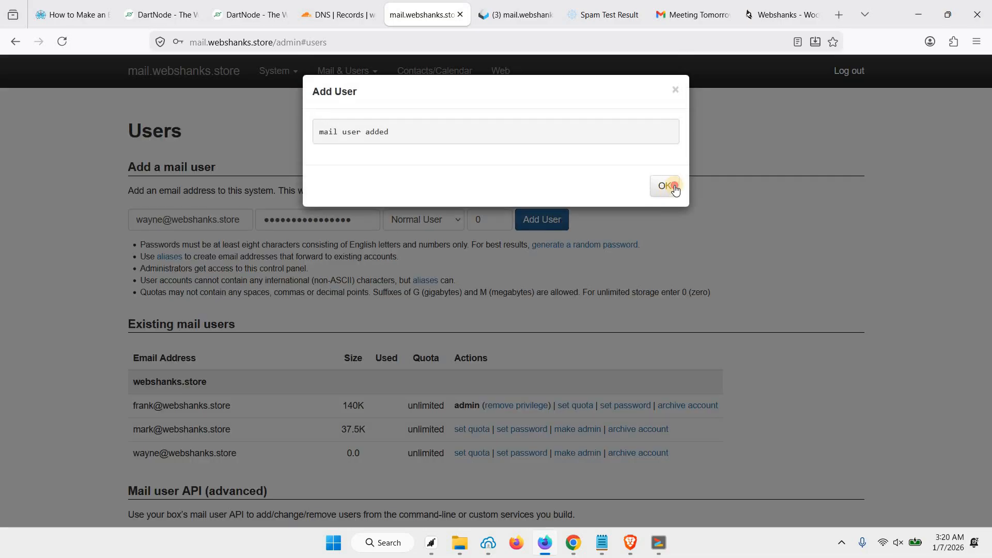
click(667, 186)
drag(130, 452, 238, 453)
key(ctrl+c)
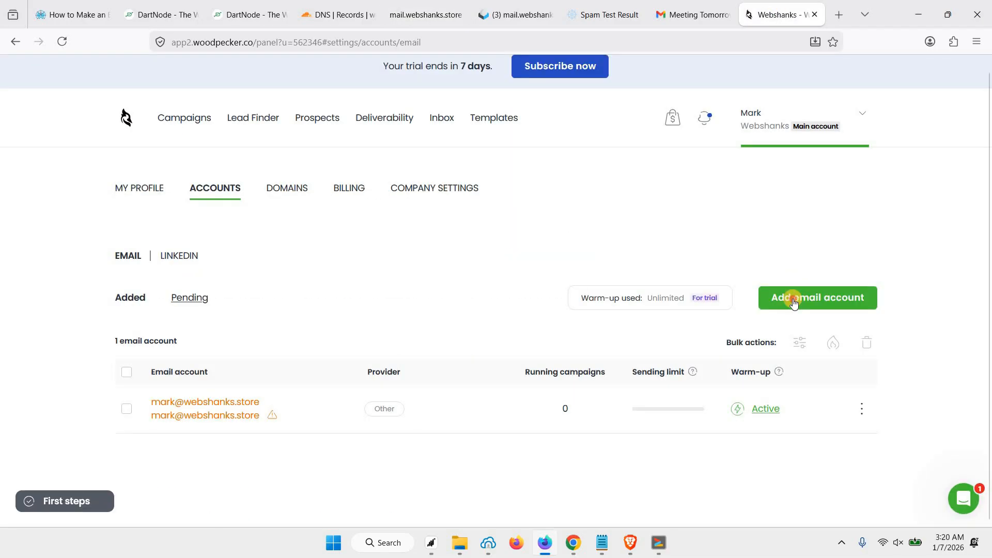
Step: Start connecting another mailbox via SMTP/IMAP with provider Other, pasting the new address as Email
click(793, 298)
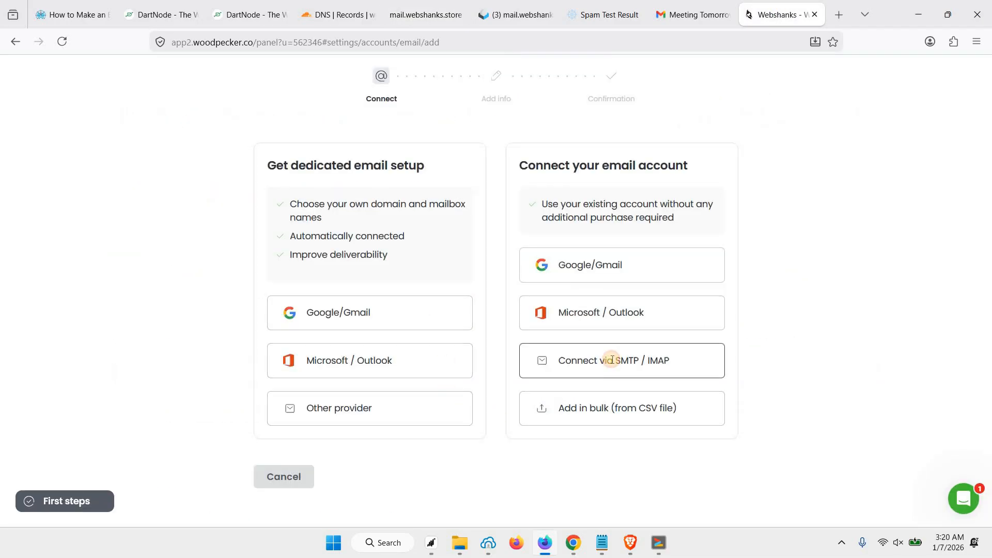
click(612, 362)
click(317, 243)
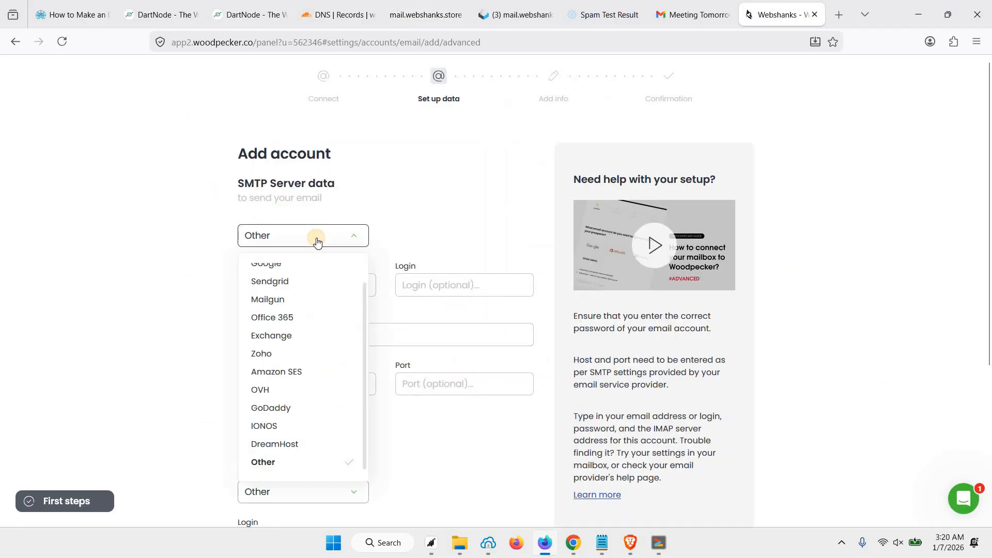
click(316, 239)
click(289, 286)
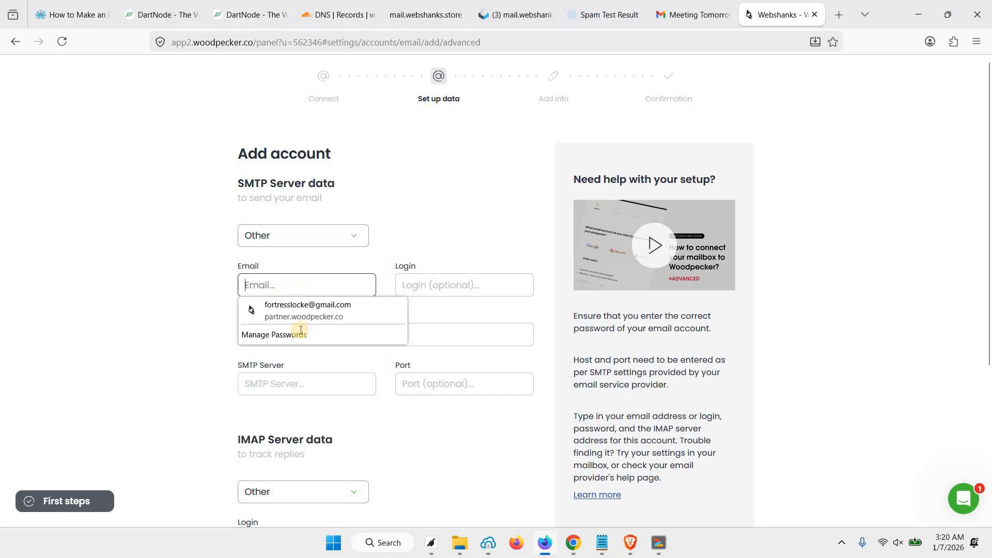
key(ctrl+v)
Step: Paste the new address as SMTP and IMAP login and fill in both saved passwords
scroll(330, 413, down, 2)
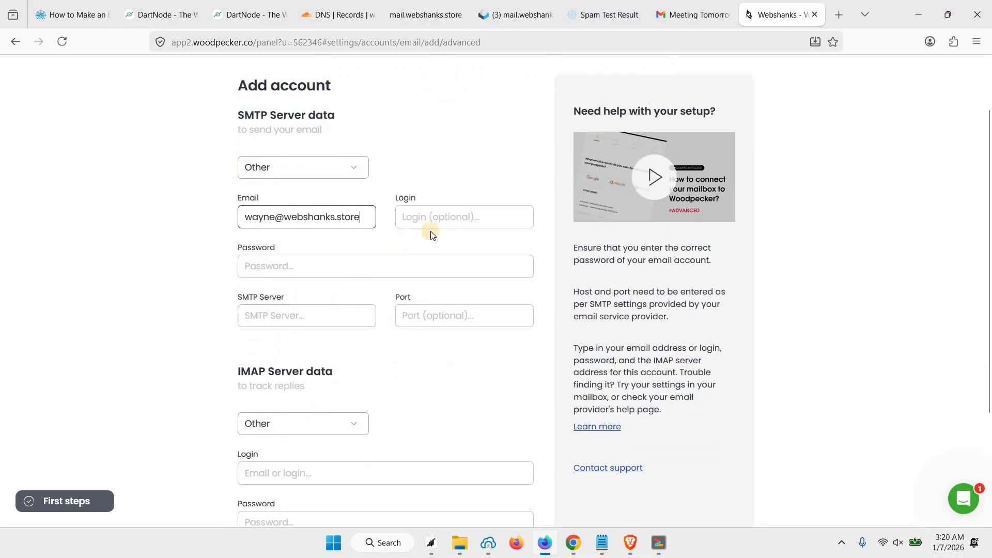
click(433, 219)
key(ctrl+v)
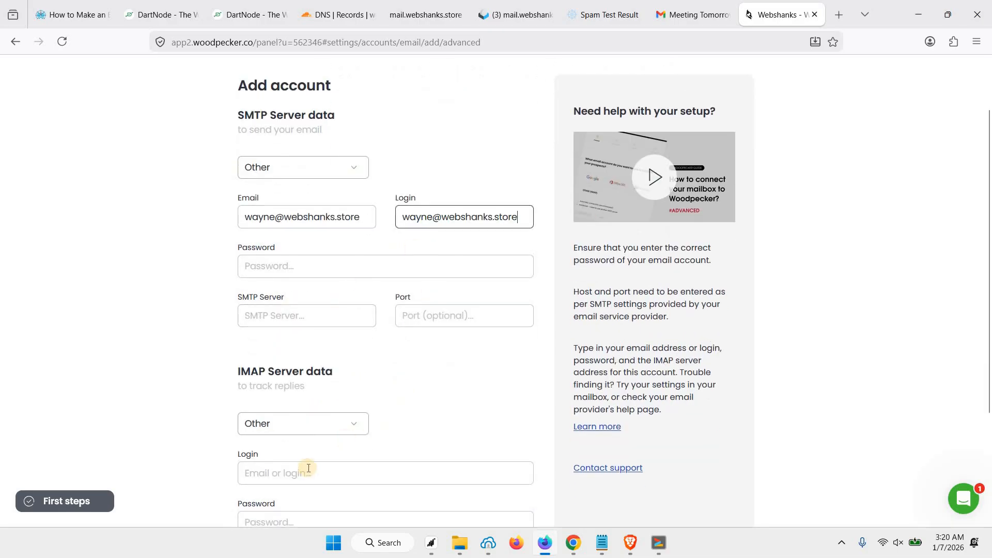
click(308, 469)
key(ctrl+v)
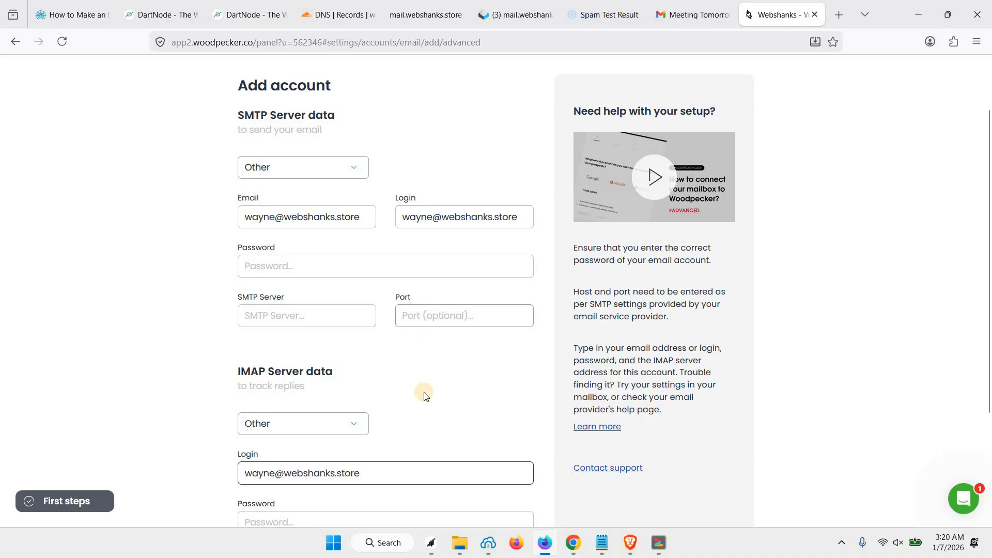
click(294, 264)
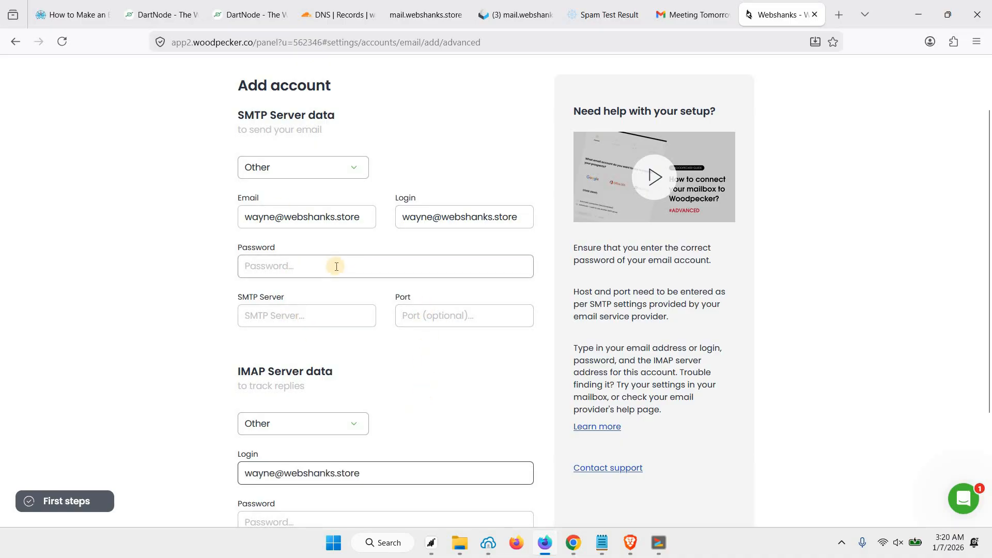
key(ctrl+v)
scroll(196, 361, down, 3)
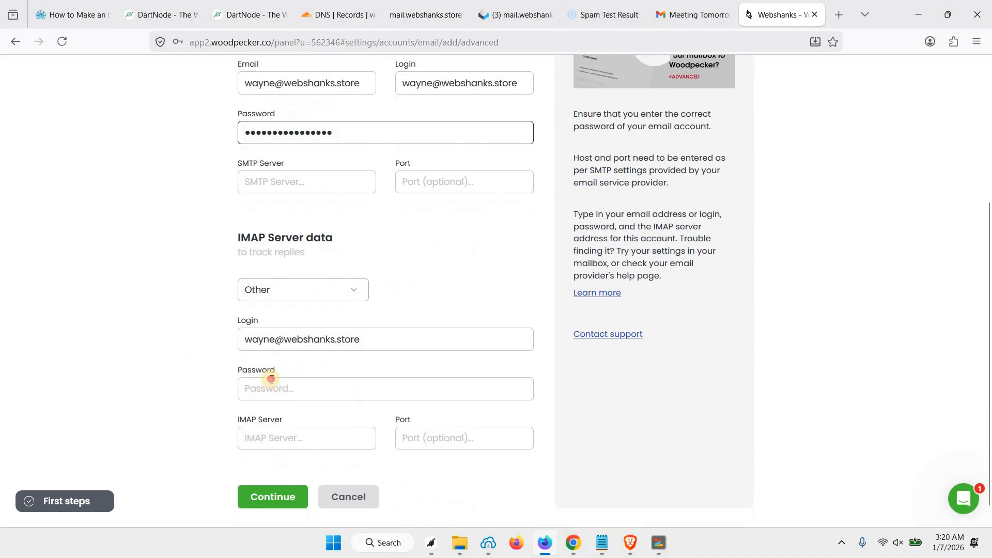
click(268, 383)
key(ctrl+v)
Step: Set SMTP and IMAP servers to mail.webshanks.store with ports 587 and 993, submit, and skip the signature
click(290, 178)
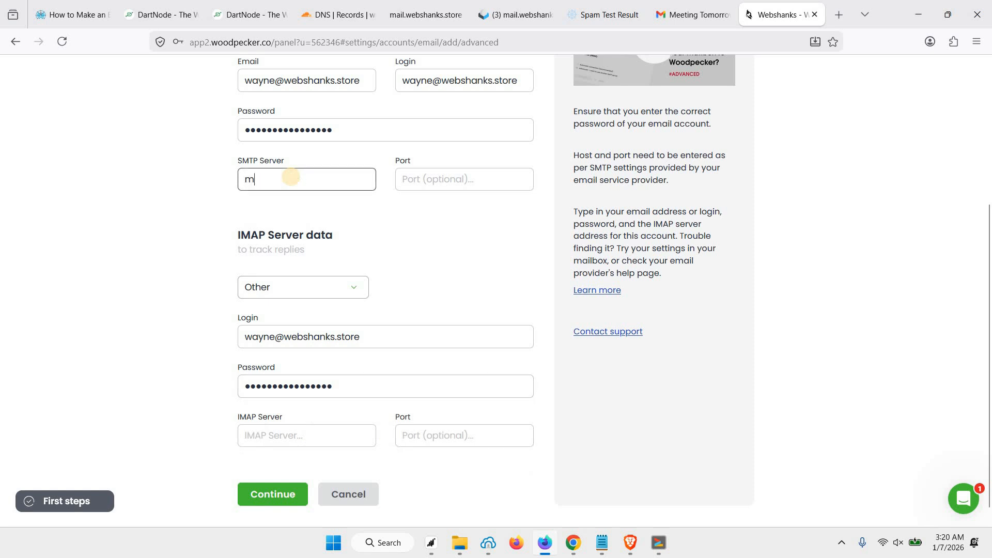
text(mail.webshanks.store)
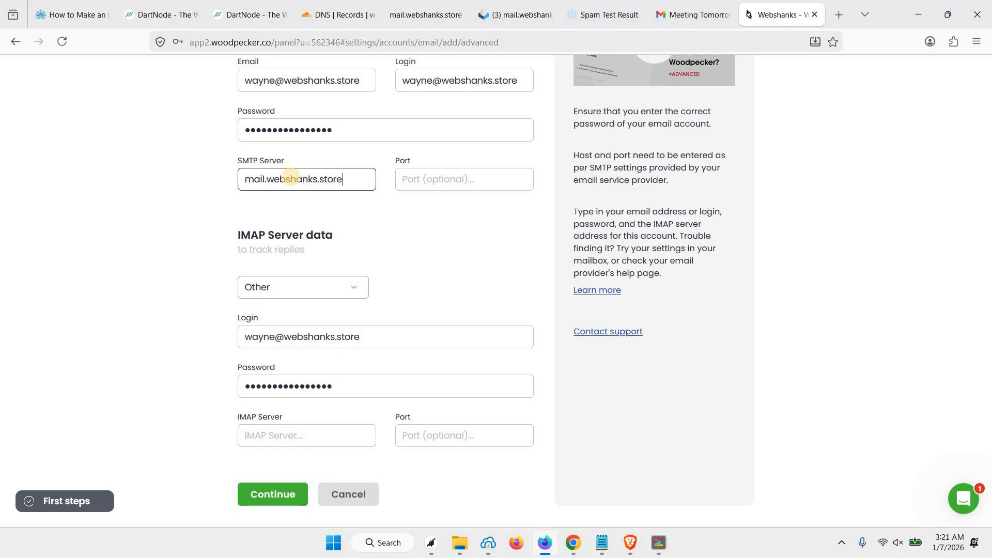
key(ctrl+a)
key(ctrl+c)
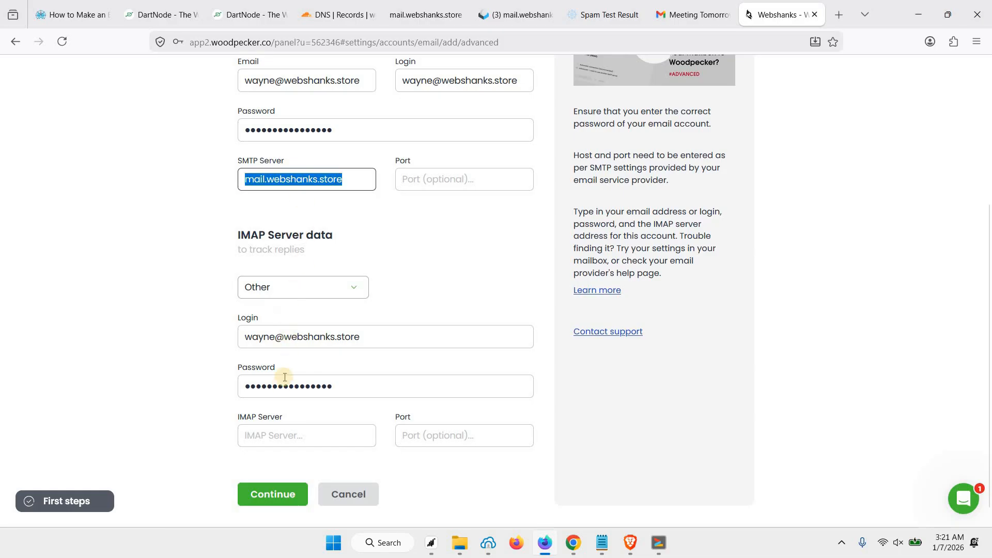
click(294, 427)
key(ctrl+v)
click(440, 188)
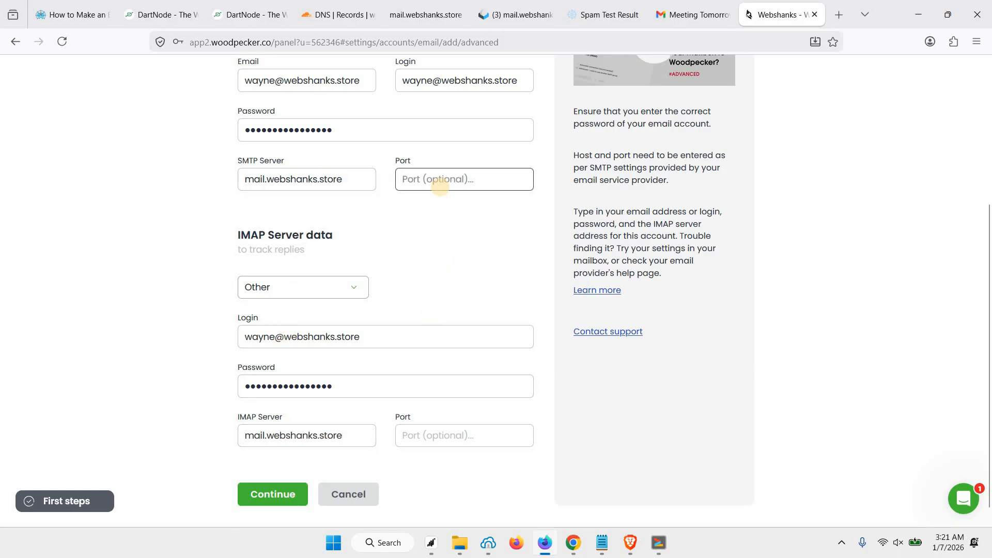
click(461, 445)
text(993)
click(281, 494)
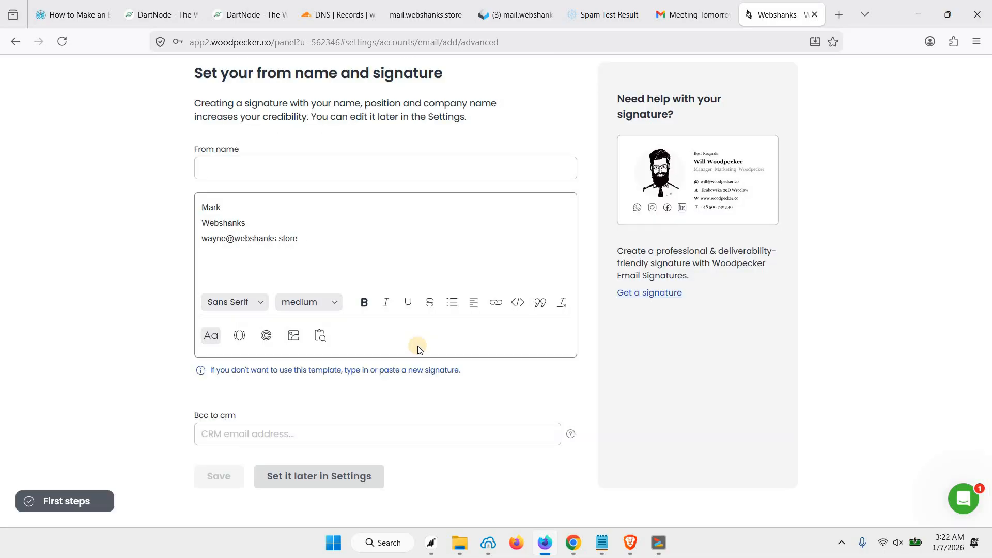
click(326, 477)
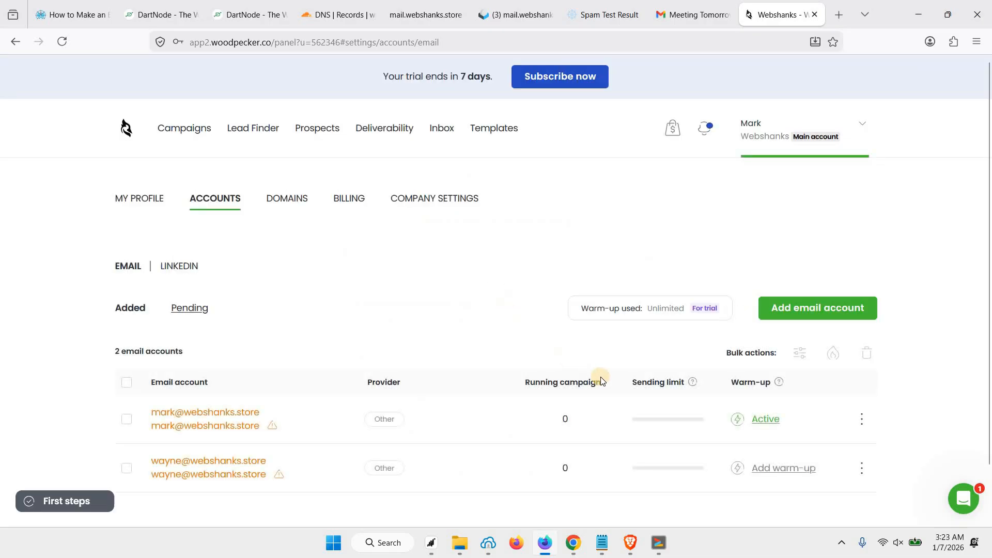
scroll(717, 420, down, 1)
Step: Add warm-up to the second mailbox with the sender's first and last name, then return to the accounts list
click(775, 410)
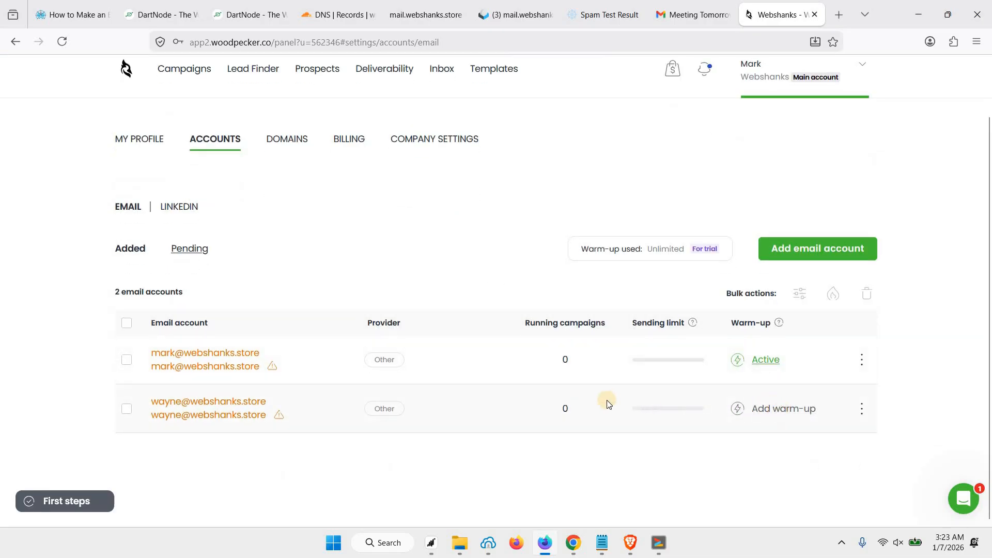
click(313, 216)
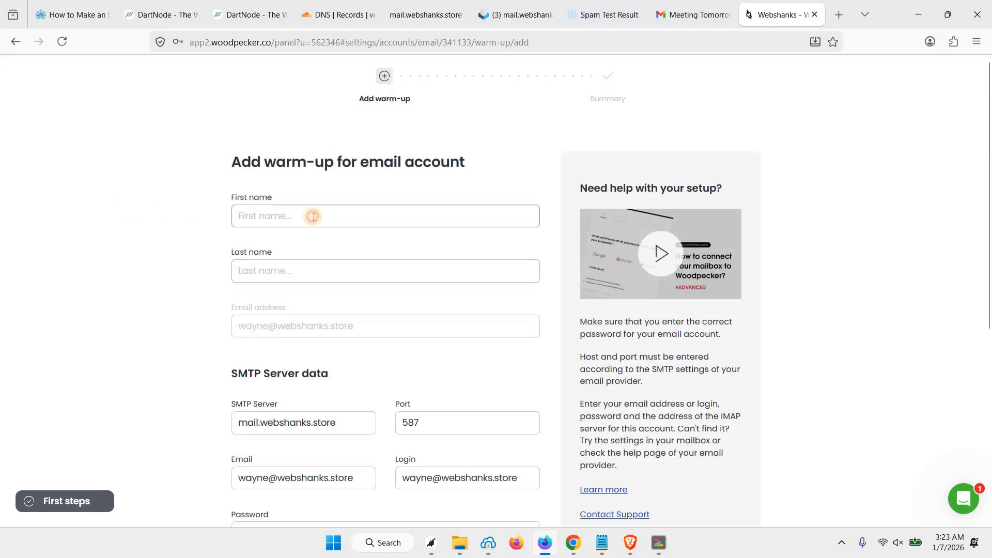
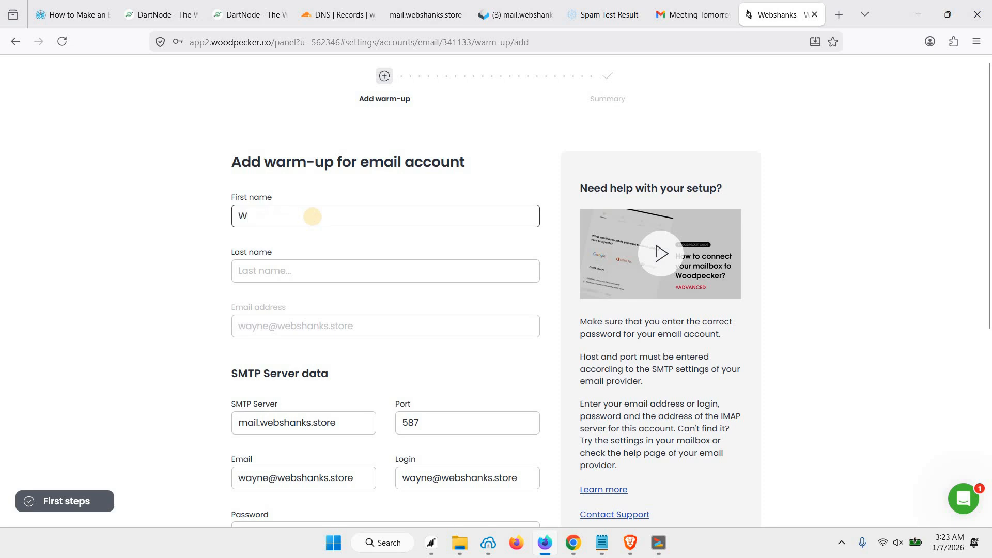
key(Tab)
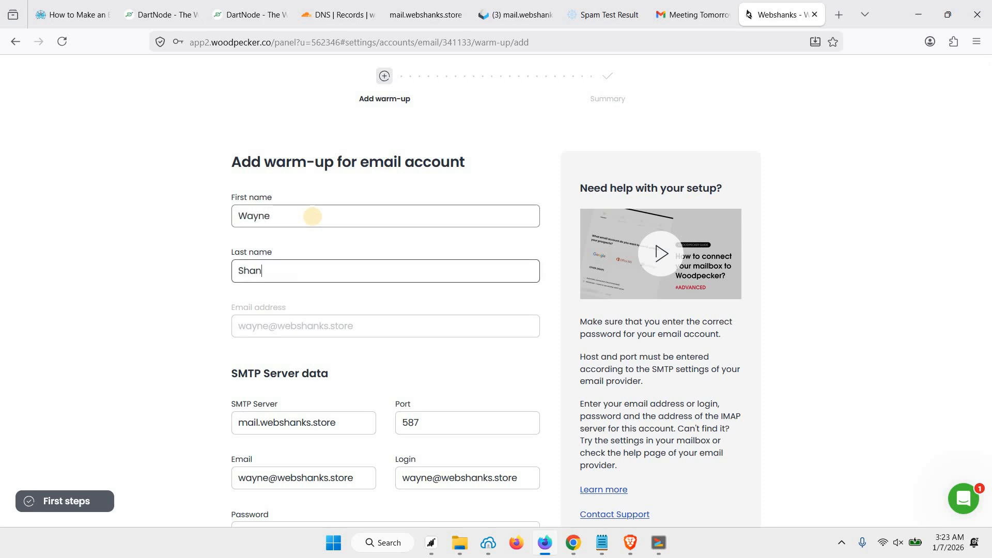
scroll(310, 271, down, 6)
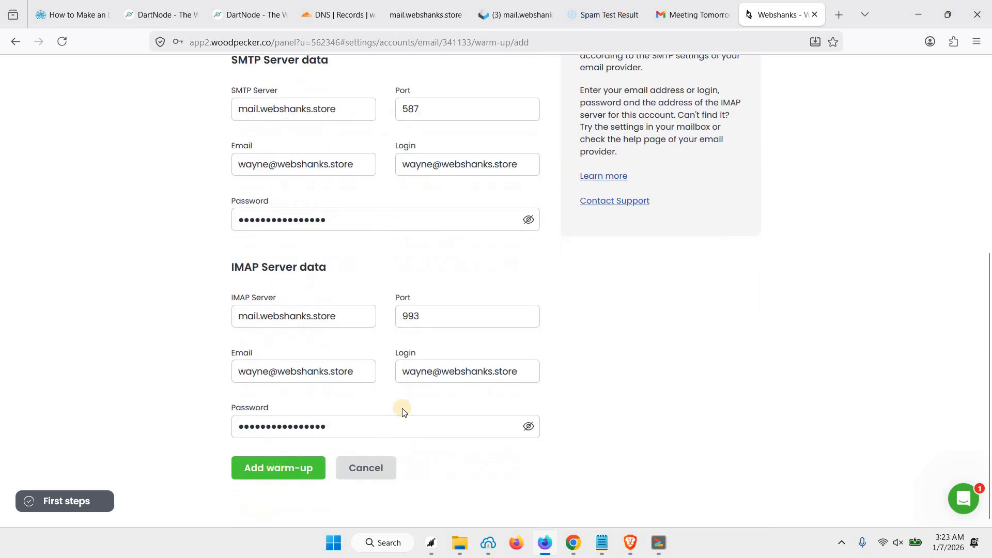
key(Return)
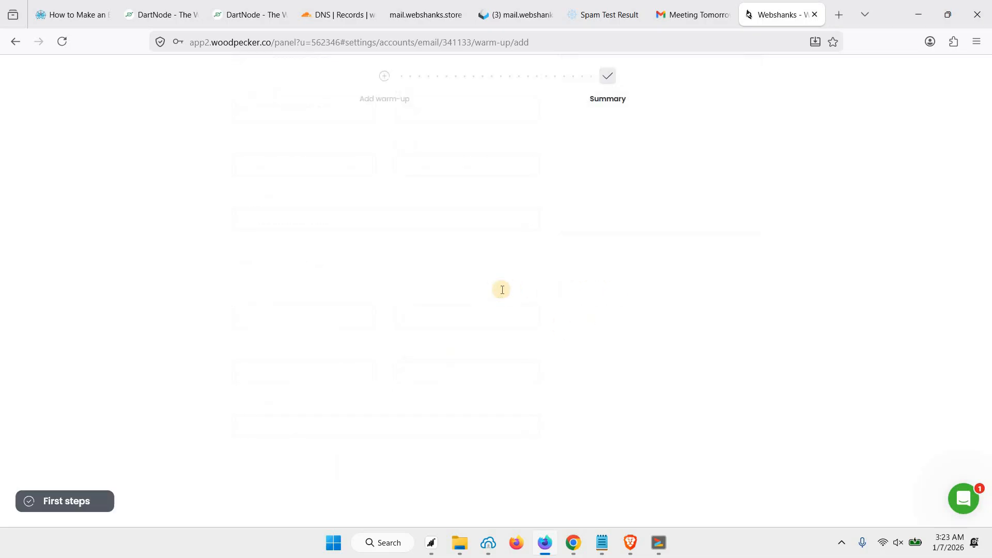
click(521, 377)
scroll(683, 355, down, 1)
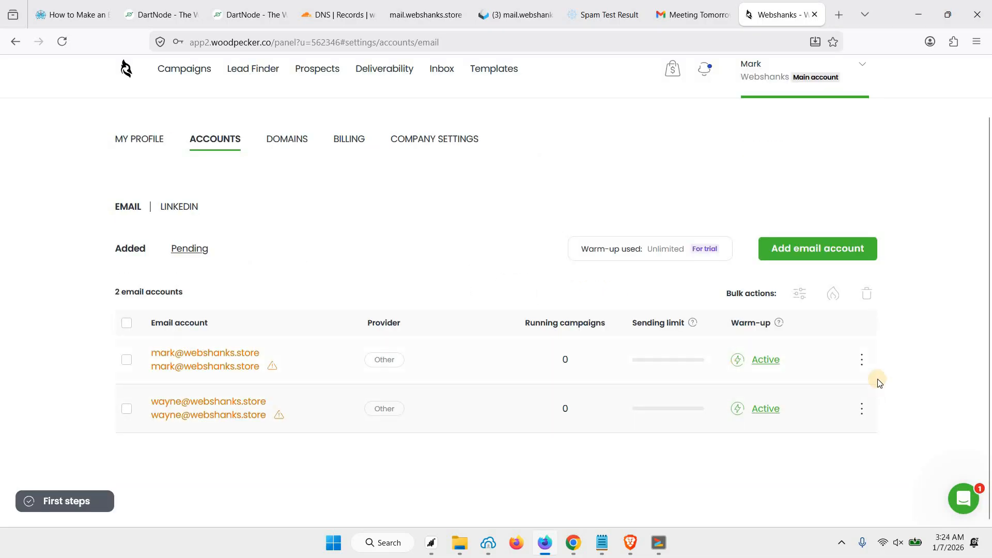
click(861, 360)
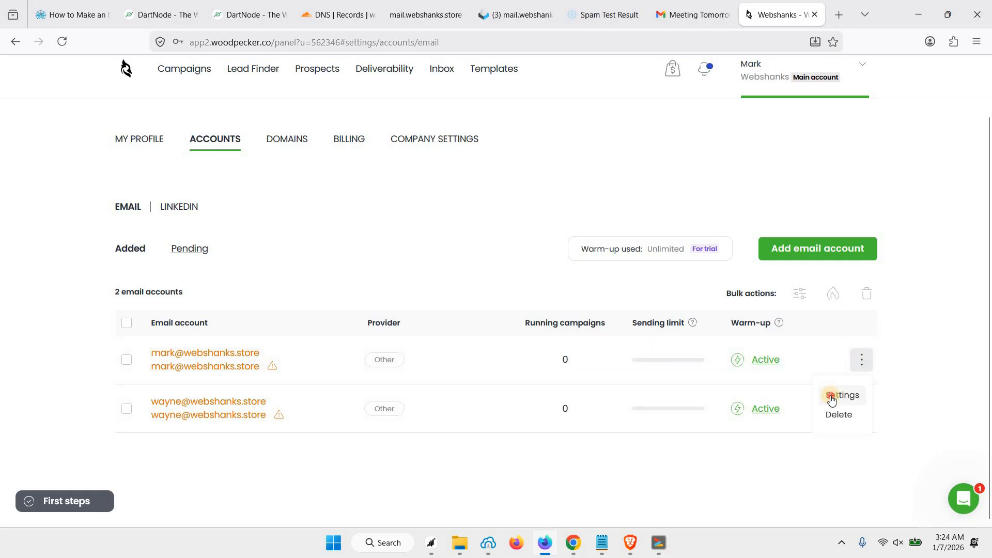
Step: Change the first mailbox's warm-up send limit from 20 to 10 emails per day and save it
click(832, 396)
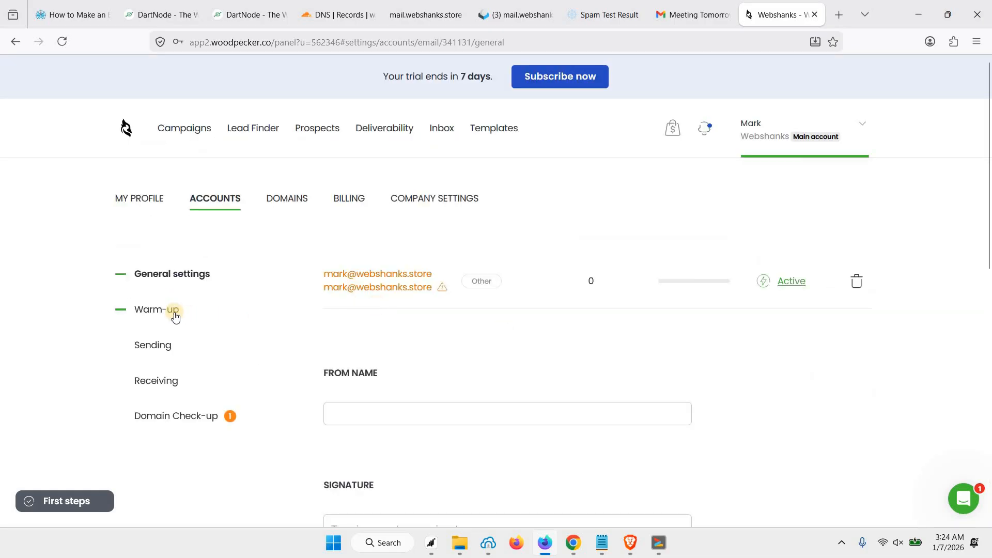
click(158, 310)
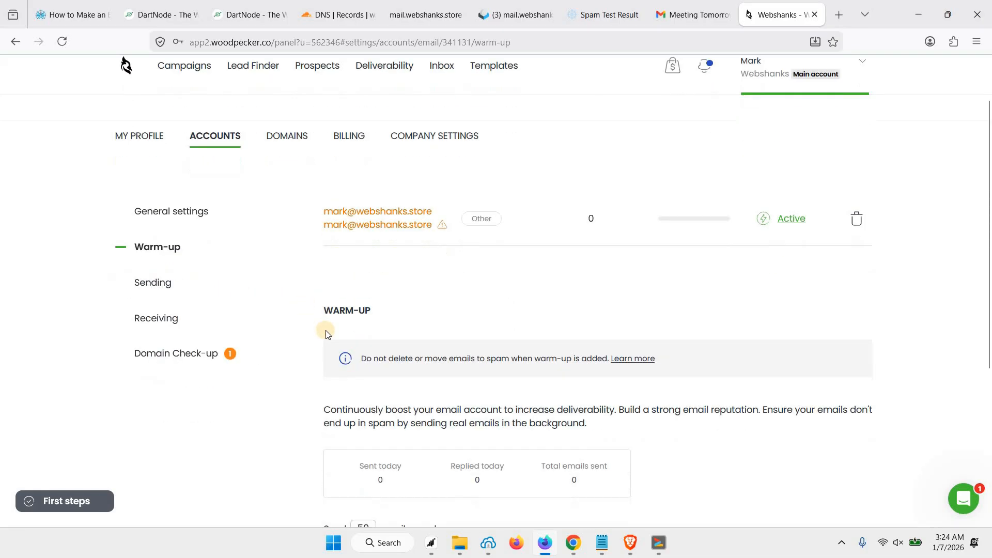
scroll(326, 330, down, 4)
drag(363, 317, 355, 317)
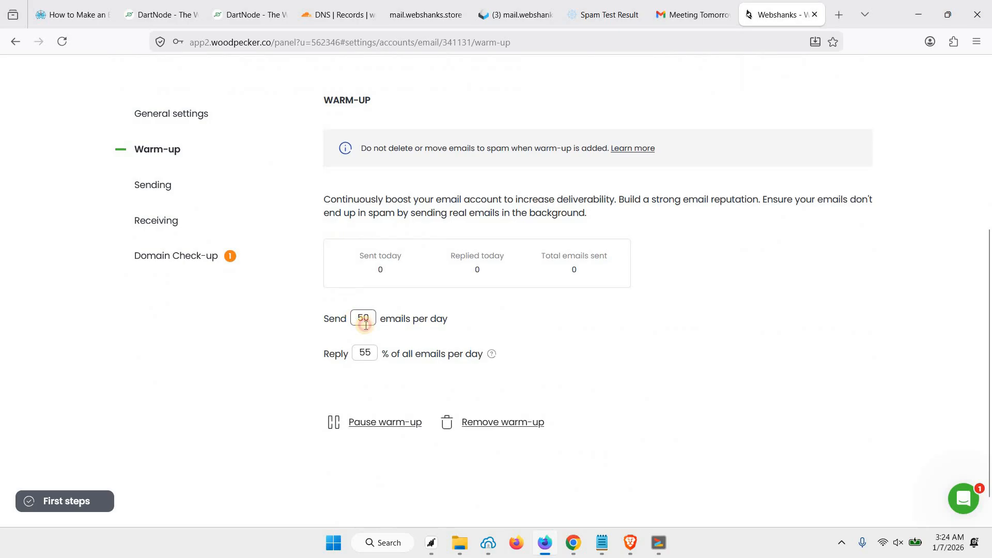
text(2)
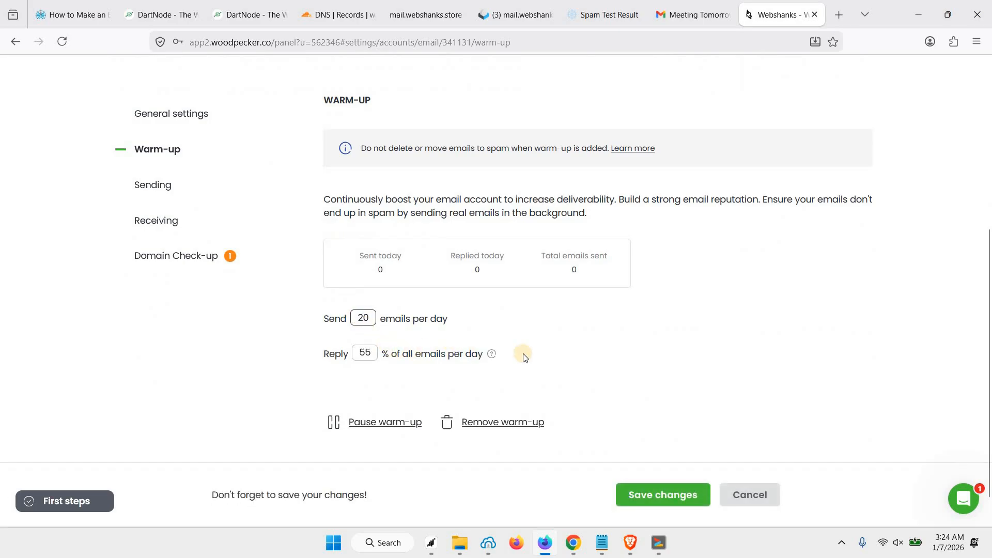
scroll(526, 359, down, 1)
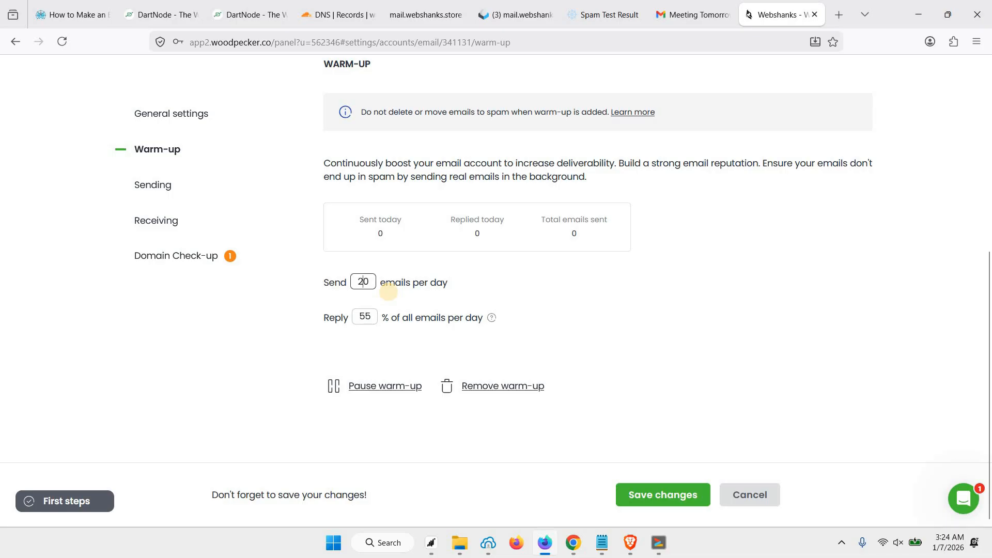
key(BackSpace)
text(1)
scroll(526, 372, up, 3)
scroll(532, 371, down, 3)
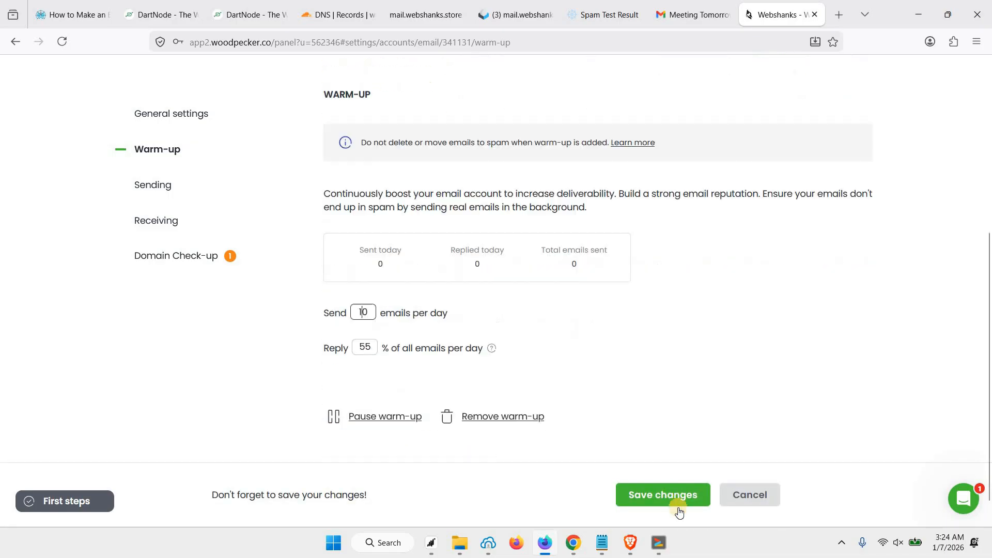
click(671, 497)
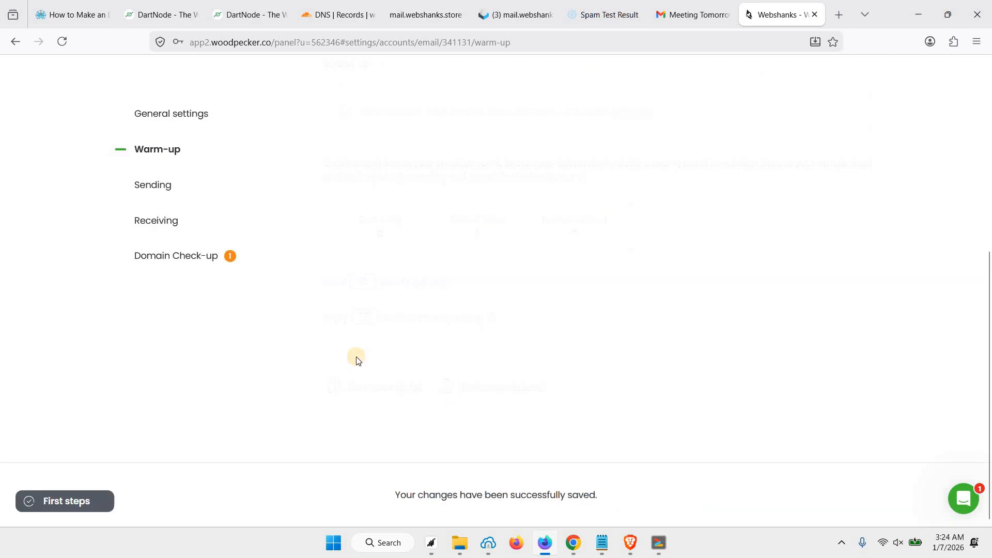
scroll(288, 203, up, 3)
scroll(288, 214, up, 3)
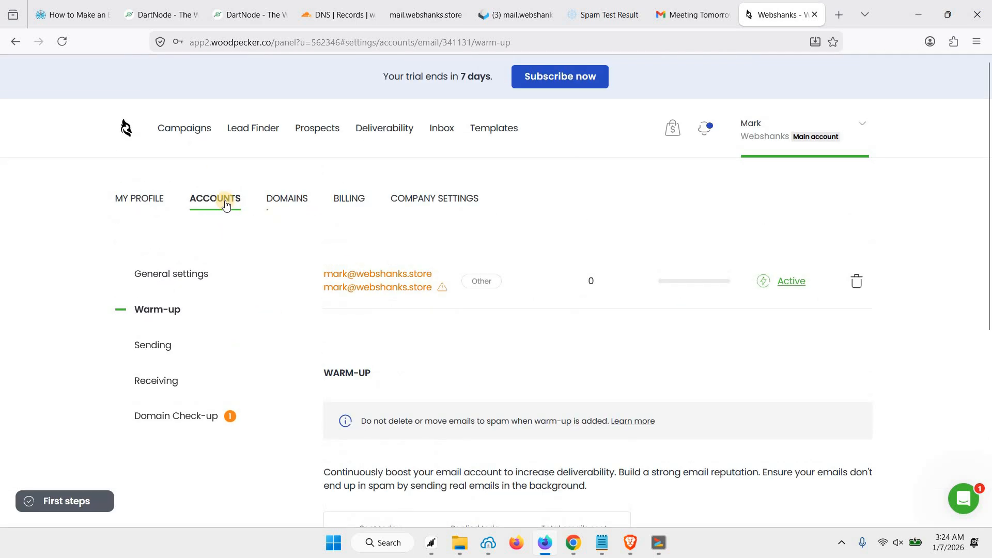
click(226, 204)
Step: Set the second webshanks.store mailbox's warm-up to 10 emails per day, then return to the accounts list
scroll(804, 432, down, 1)
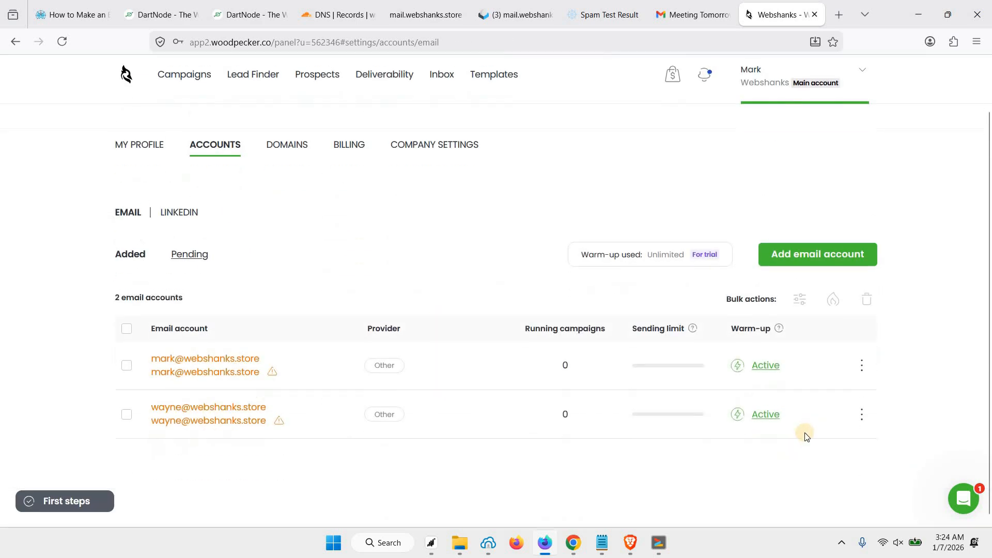
click(855, 411)
click(842, 442)
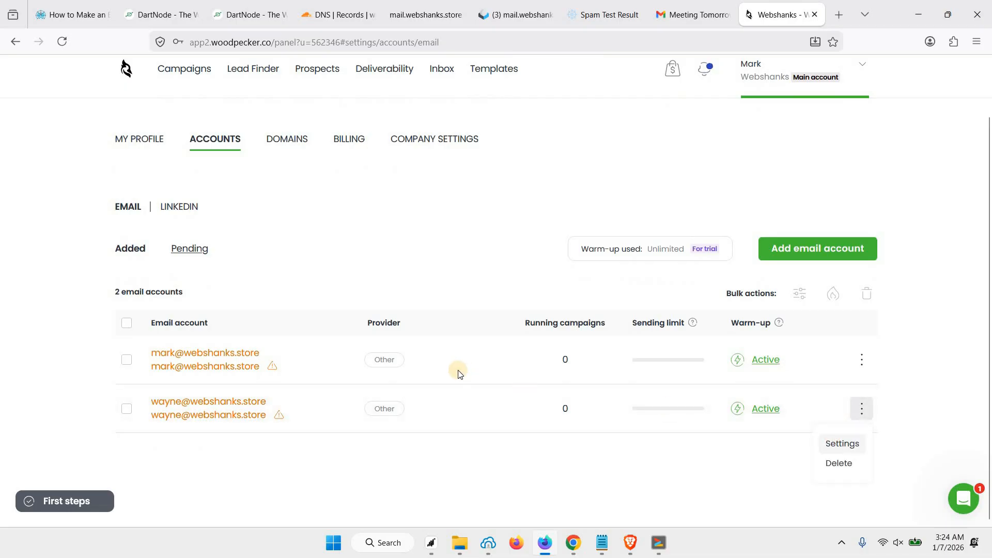
scroll(150, 236, down, 1)
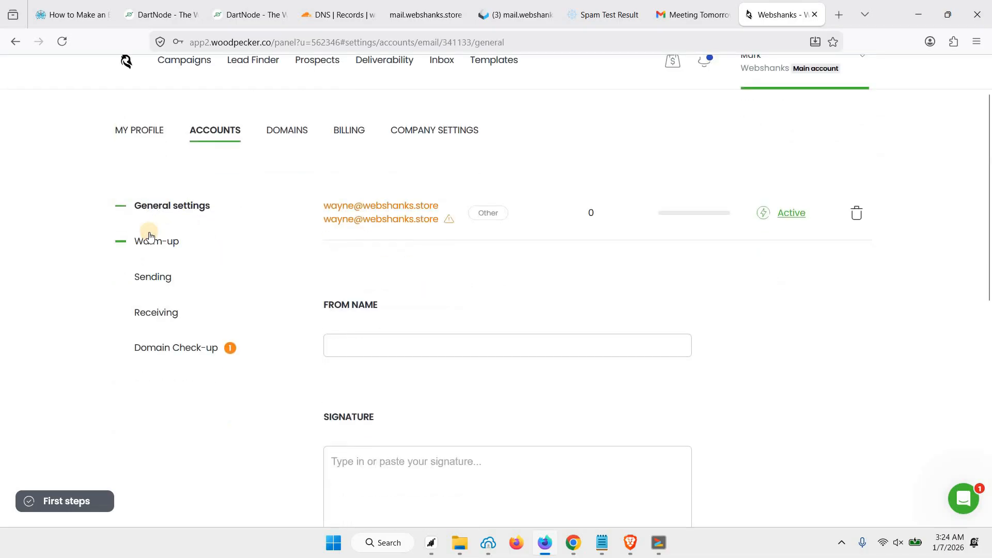
click(150, 236)
scroll(456, 344, down, 4)
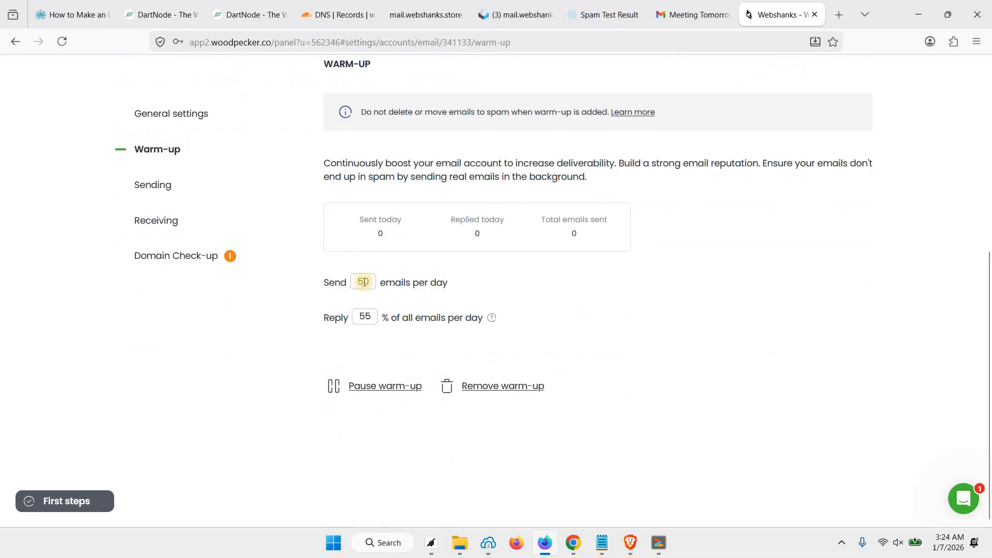
text(1)
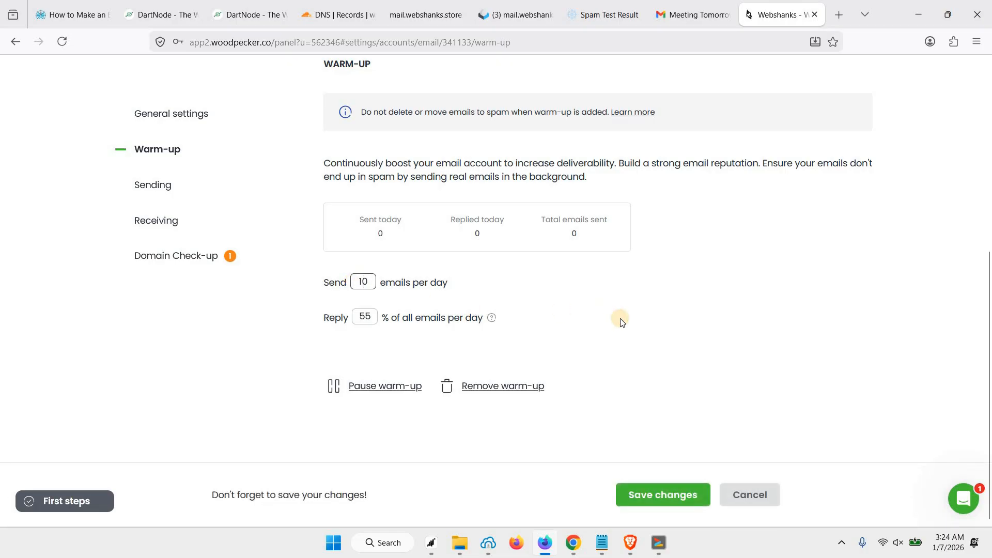
scroll(524, 326, up, 2)
scroll(527, 329, down, 2)
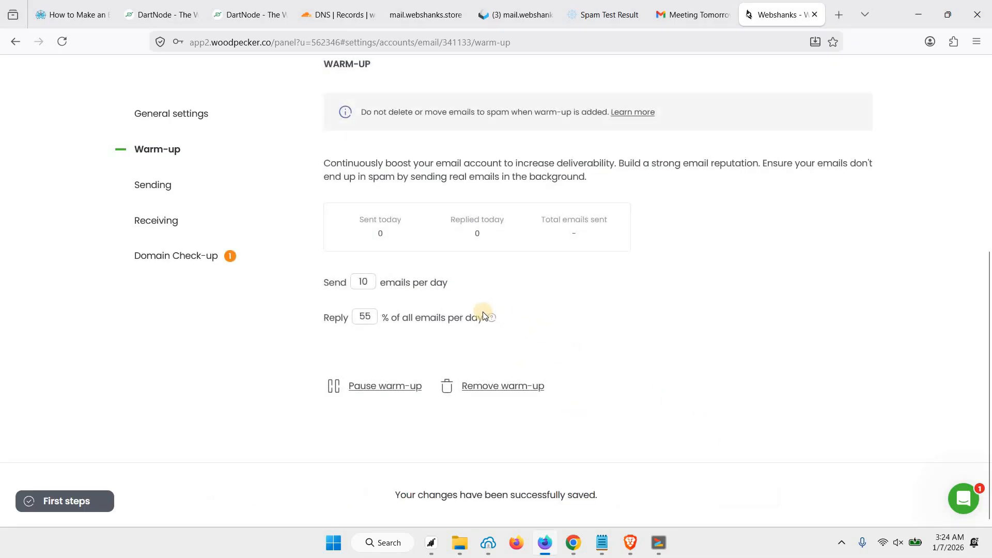
scroll(262, 231, up, 5)
scroll(262, 231, up, 2)
click(215, 200)
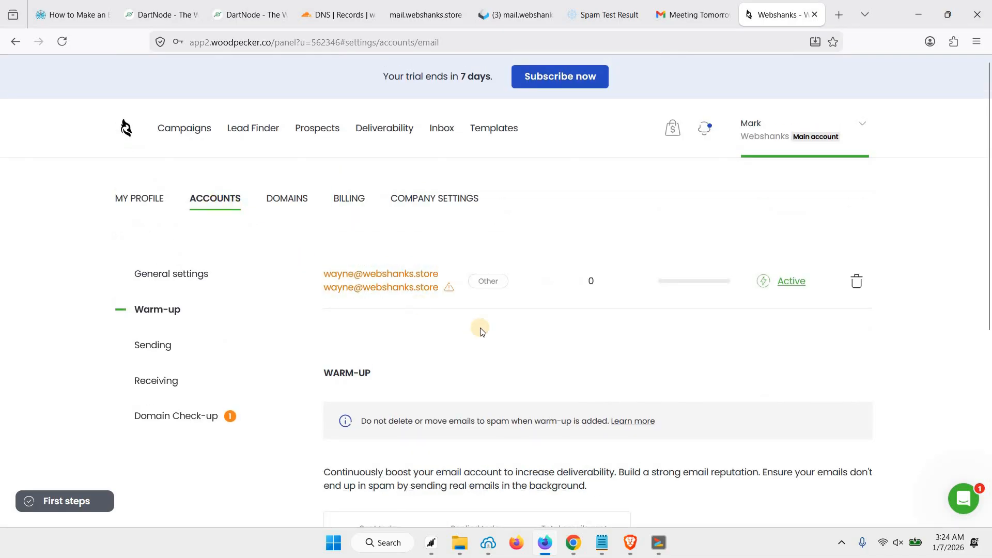
scroll(491, 354, down, 1)
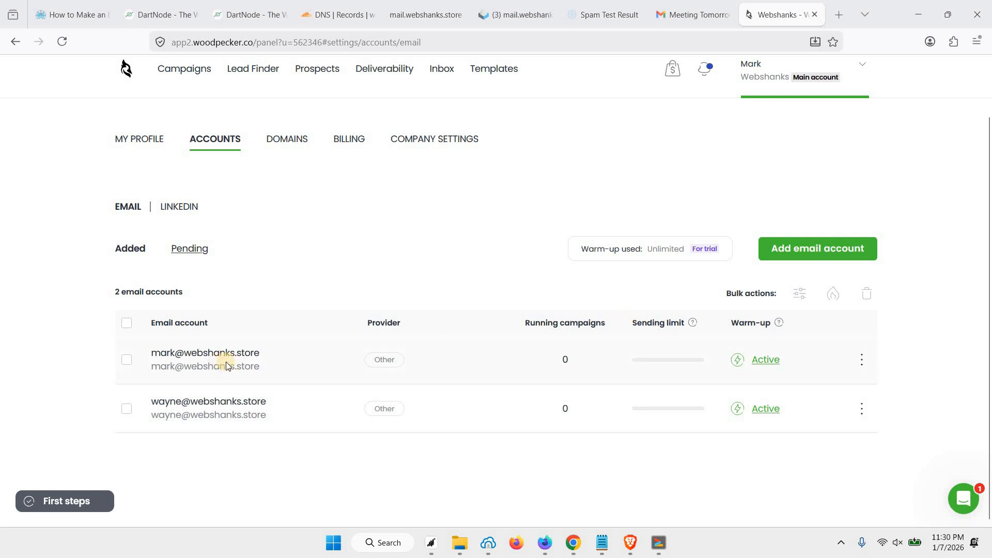
Step: Open the warm-up settings of the first webshanks.store mailbox
scroll(472, 381, up, 1)
scroll(389, 327, down, 1)
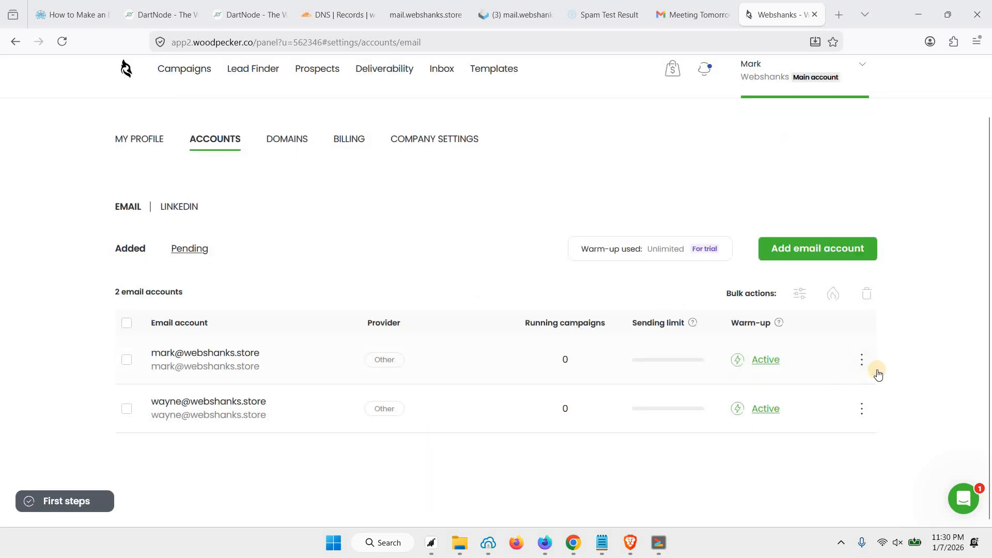
click(863, 361)
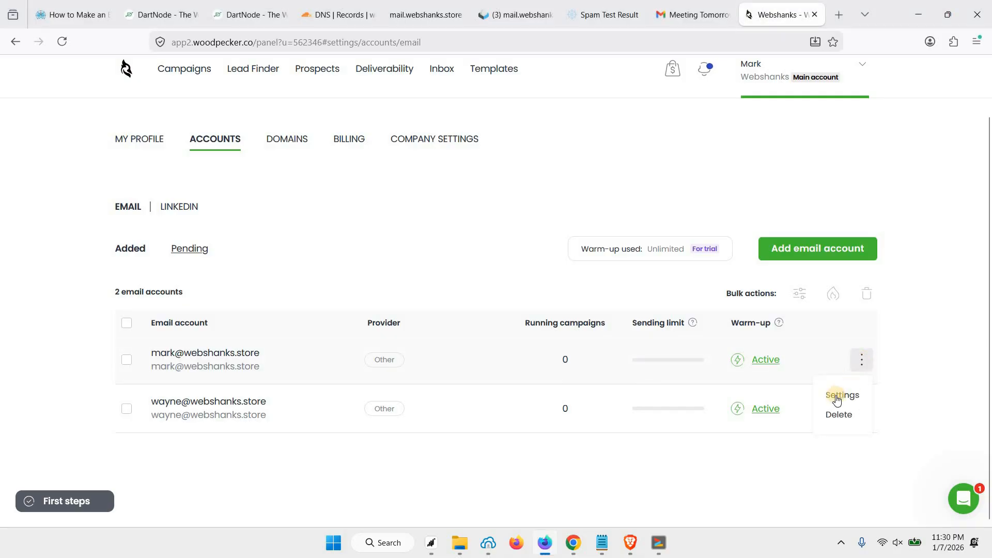
click(838, 395)
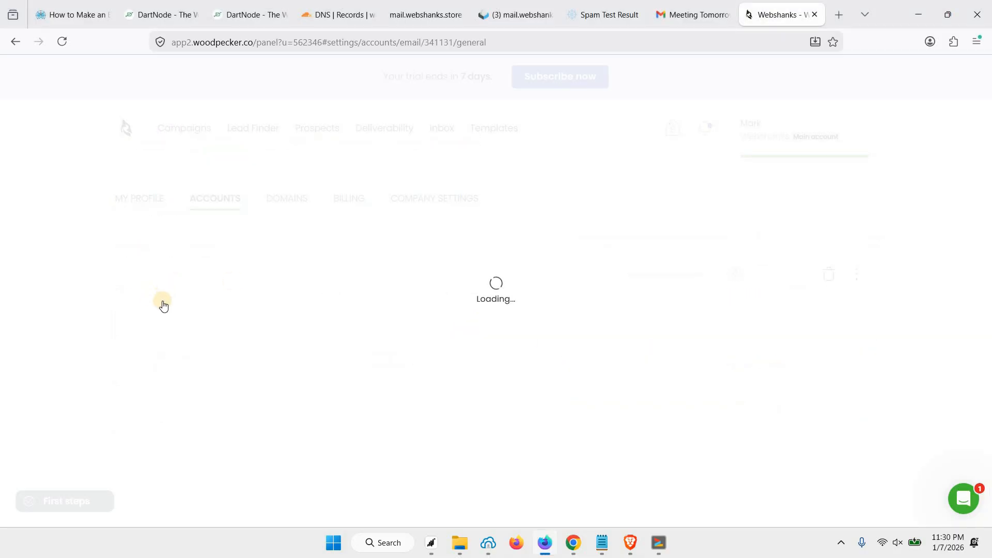
click(221, 311)
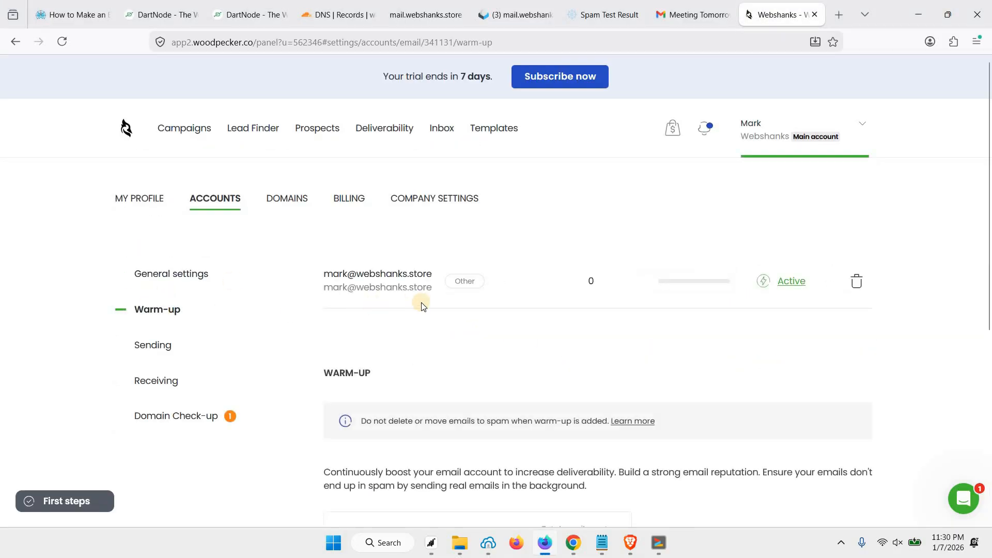
Step: Review the first mailbox's warm-up stats, confirming one email sent today
scroll(179, 254, down, 2)
scroll(376, 274, down, 4)
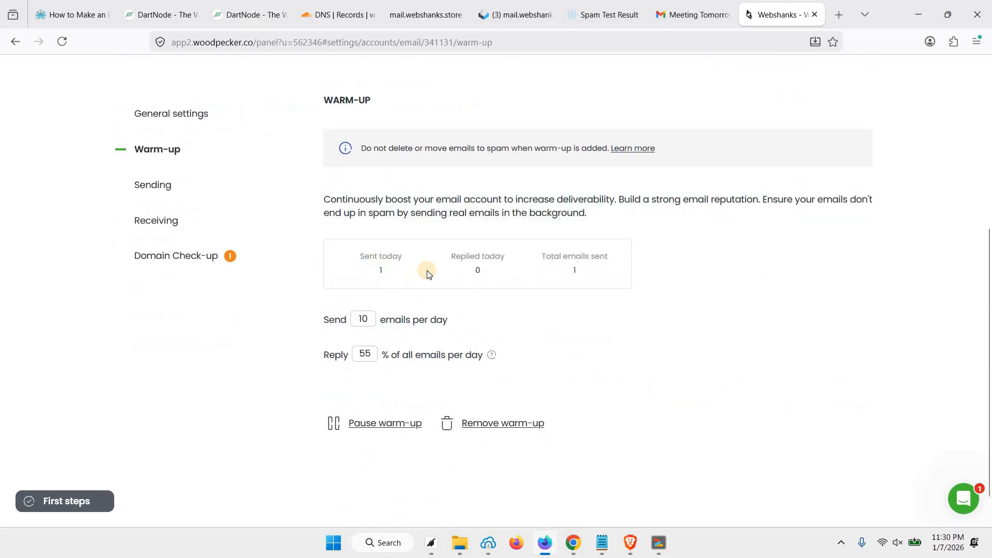
scroll(465, 310, up, 3)
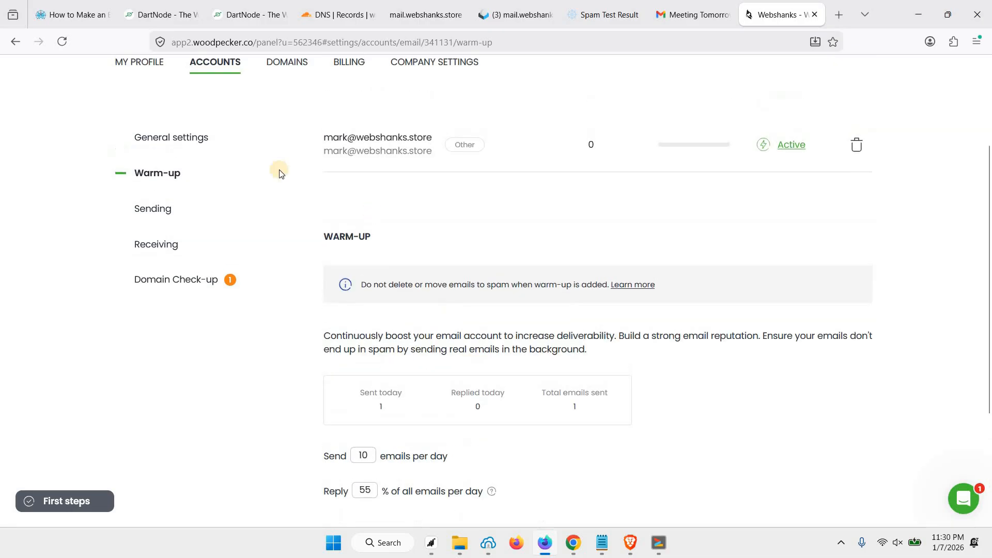
scroll(279, 173, up, 1)
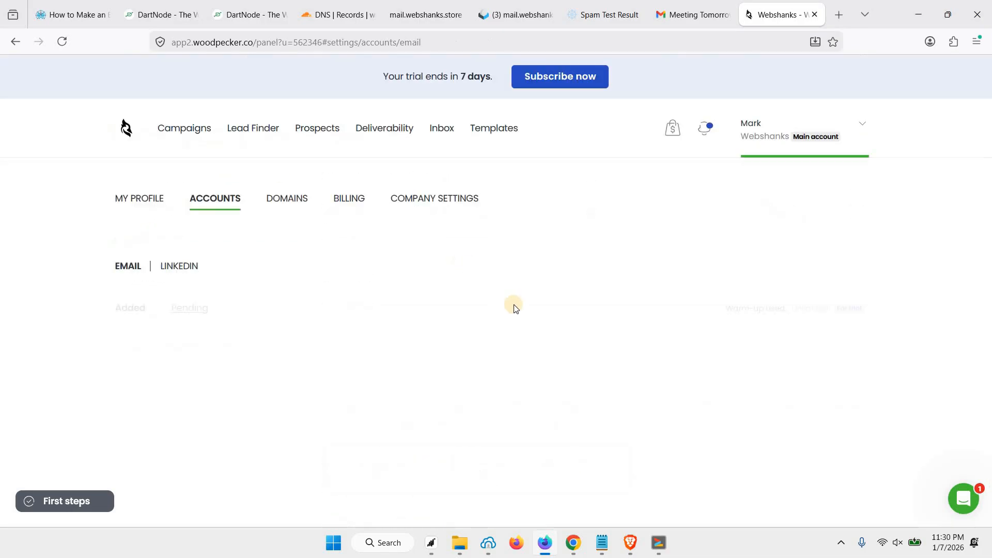
scroll(439, 302, down, 2)
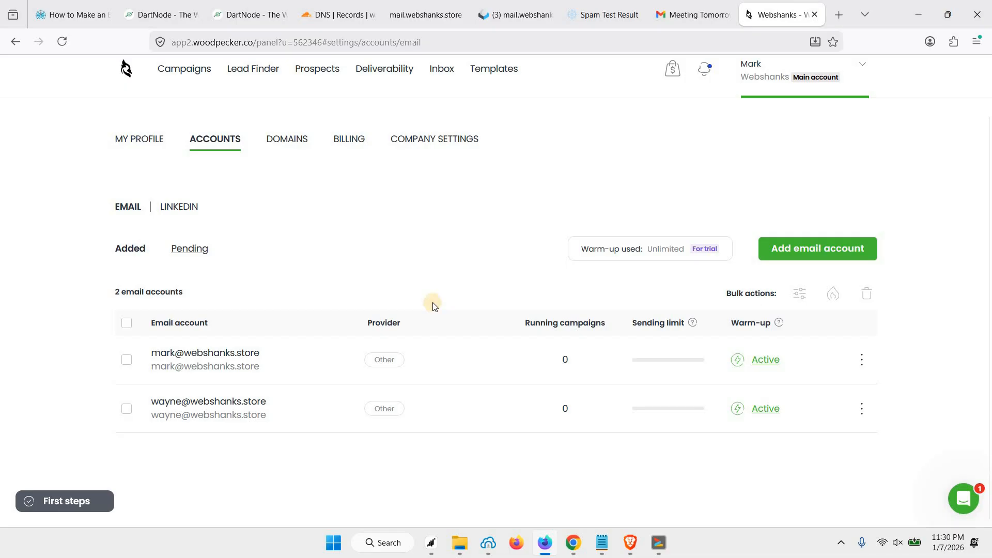
scroll(433, 301, up, 1)
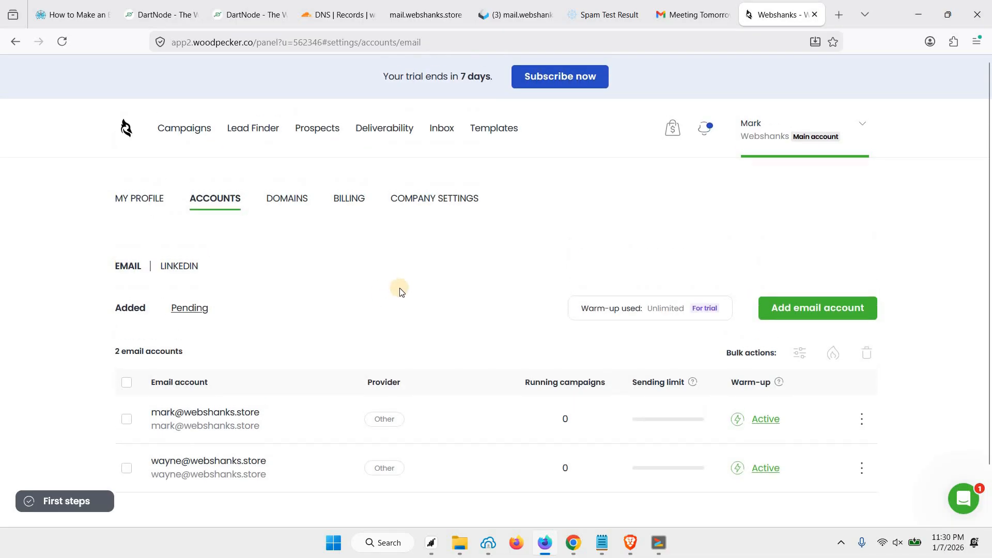
scroll(401, 292, down, 1)
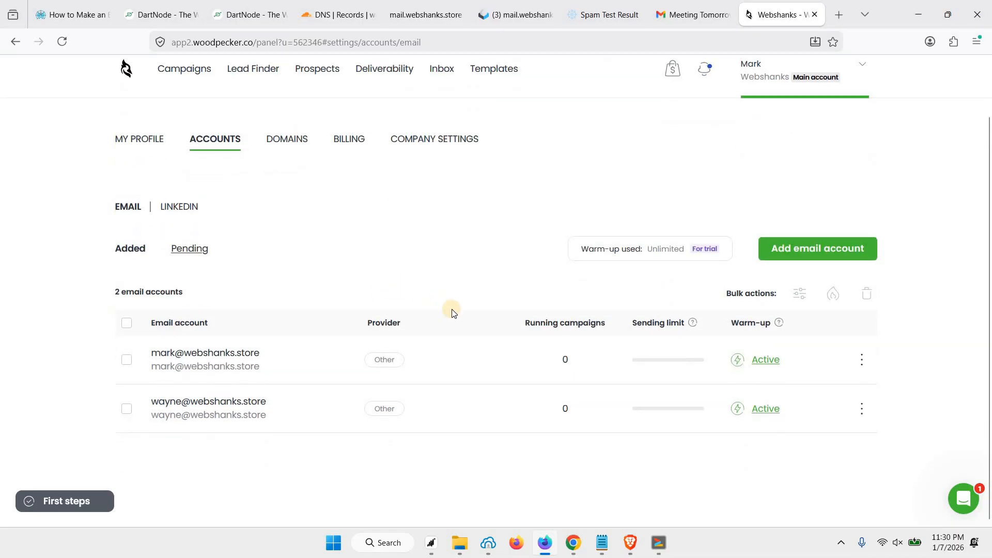
scroll(445, 303, up, 1)
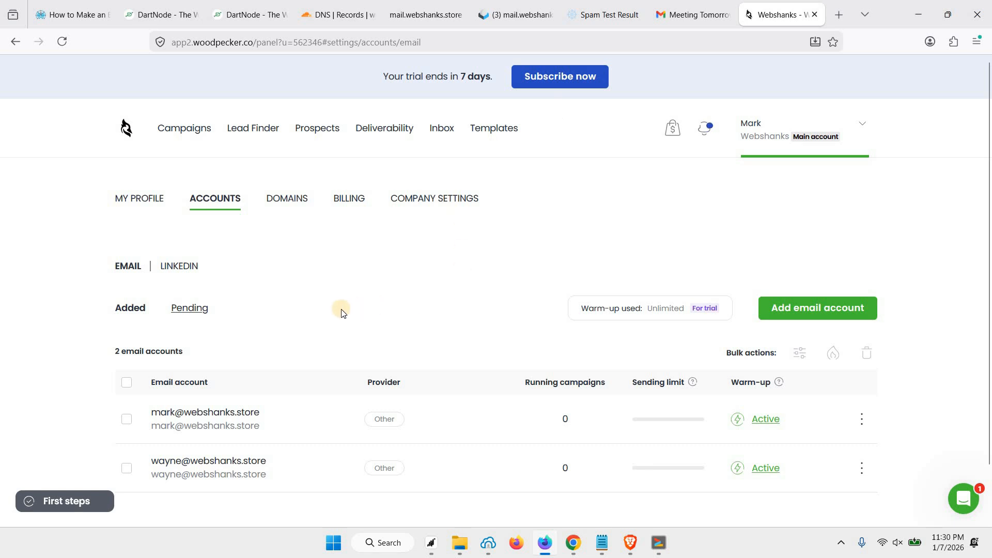
scroll(407, 325, down, 1)
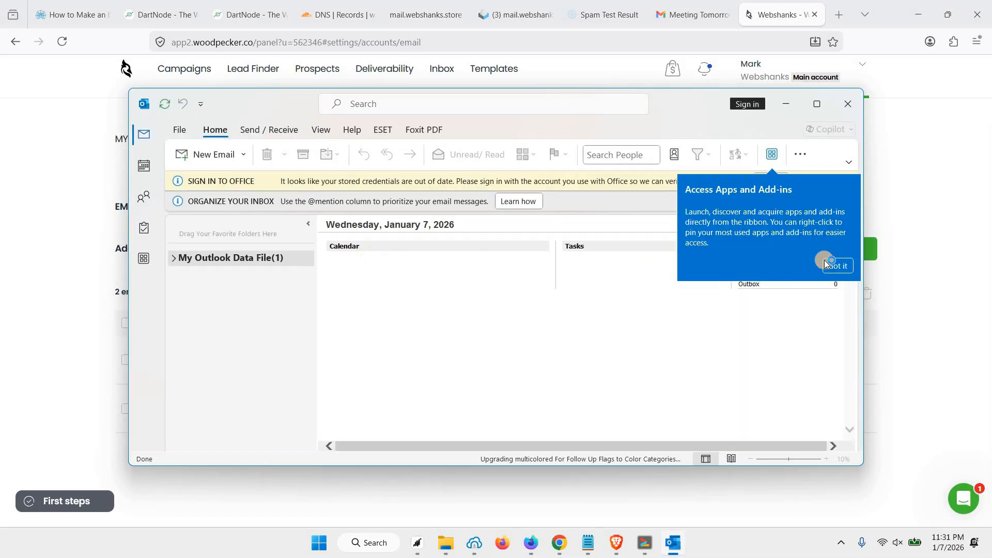
Step: Dismiss Outlook's welcome tips and open the Account Settings list of email accounts
click(837, 265)
click(848, 181)
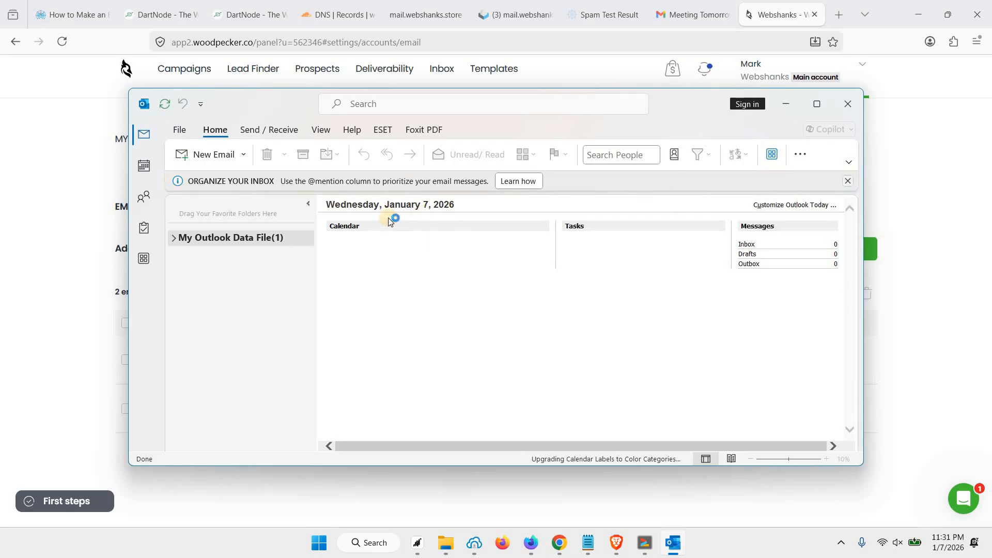
click(865, 282)
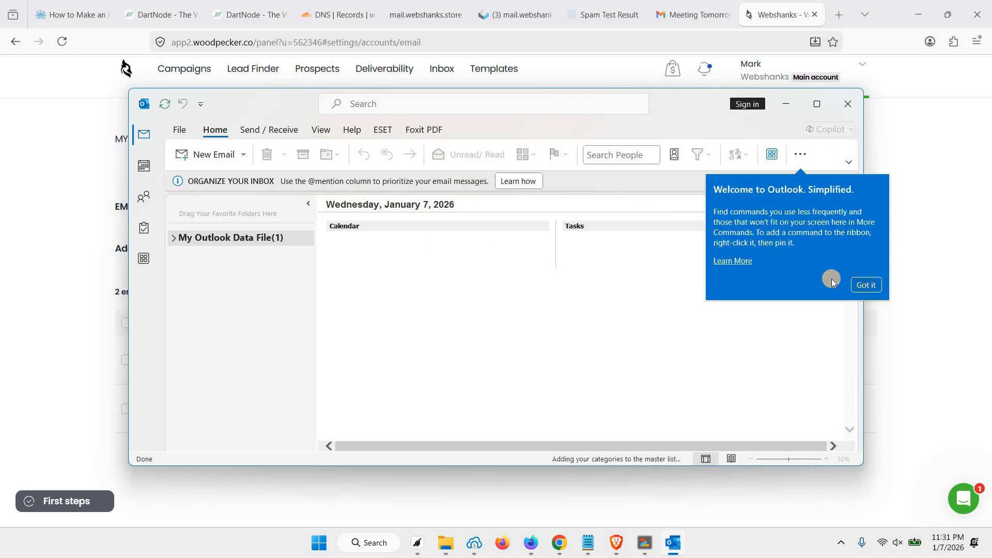
click(181, 134)
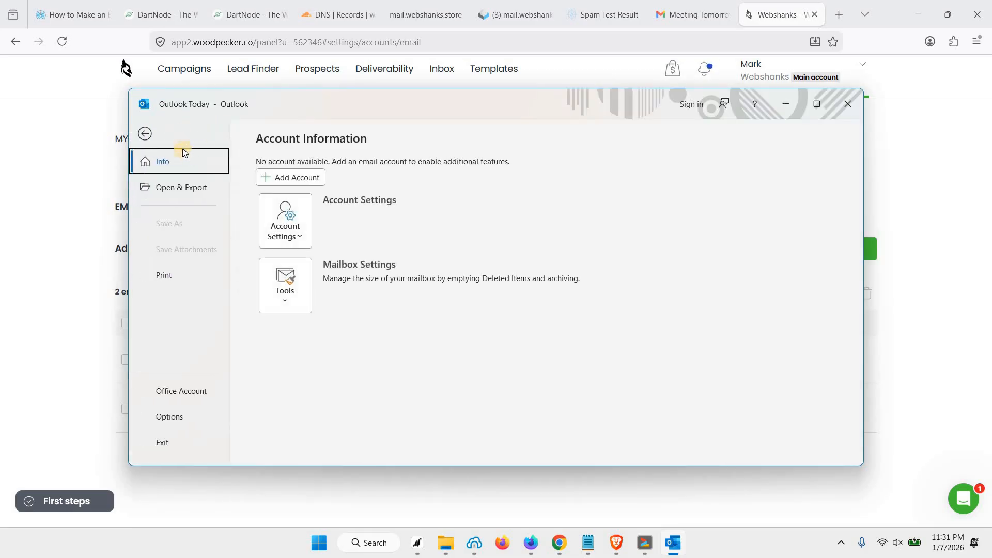
click(301, 237)
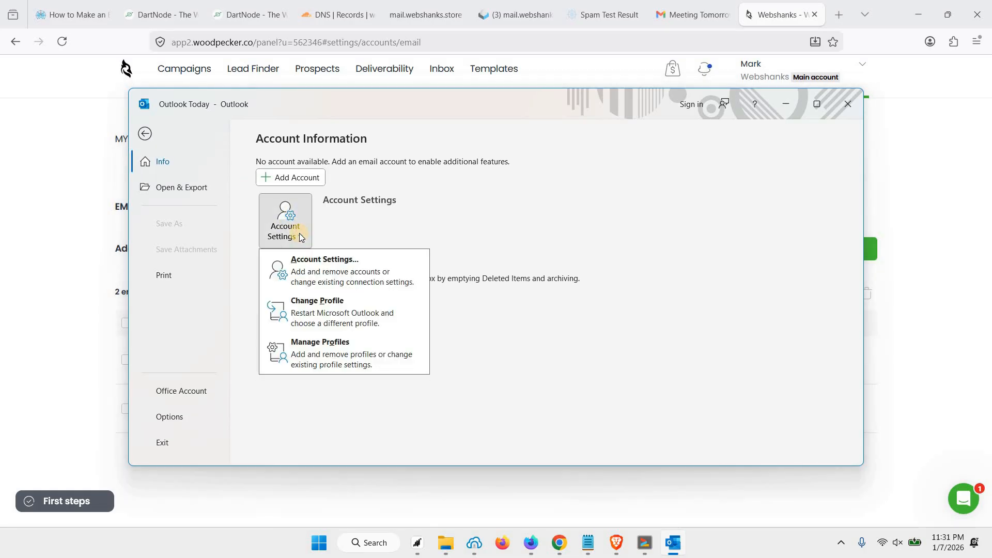
click(331, 278)
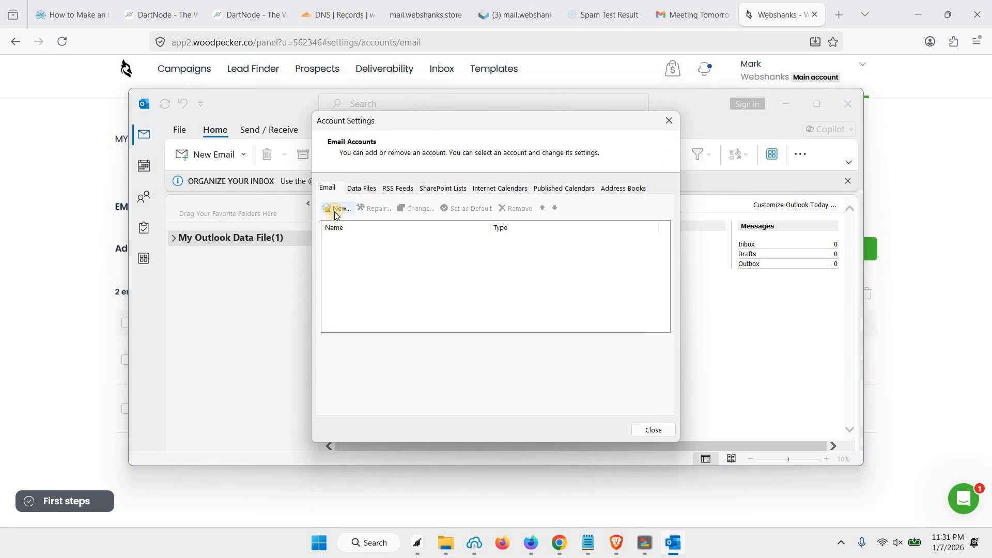
Step: Add the first store mailbox as a new IMAP account using its address and pasted password
click(335, 209)
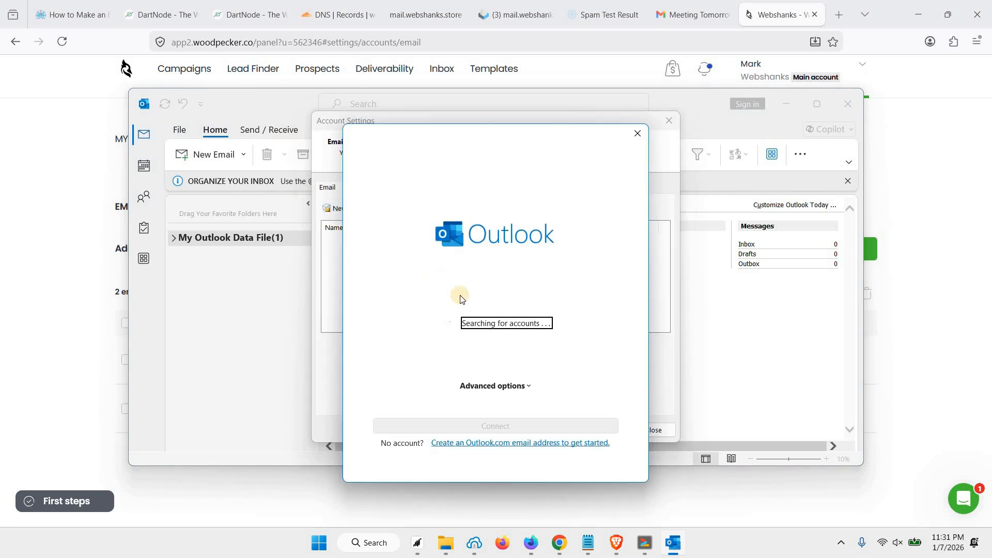
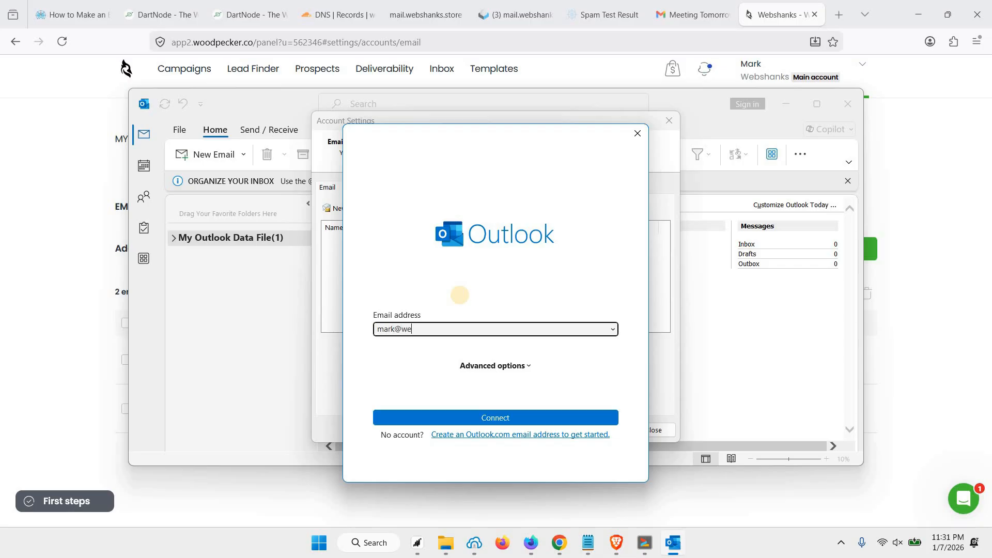
click(501, 417)
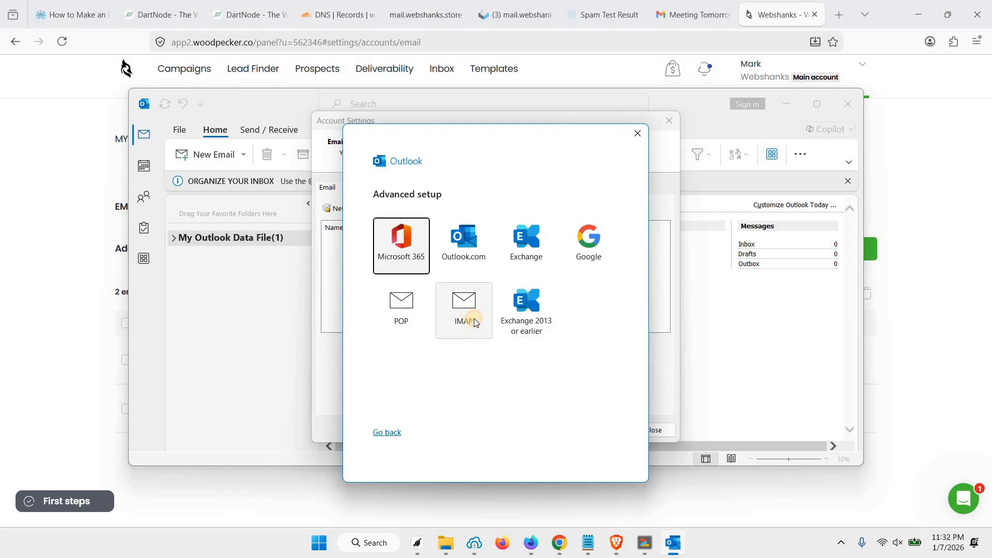
click(474, 319)
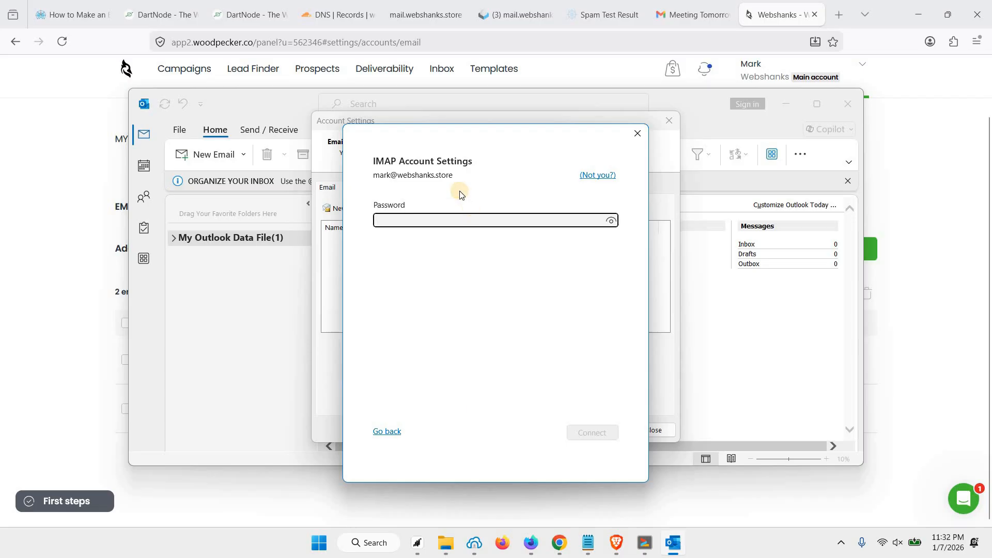
key(ctrl+v)
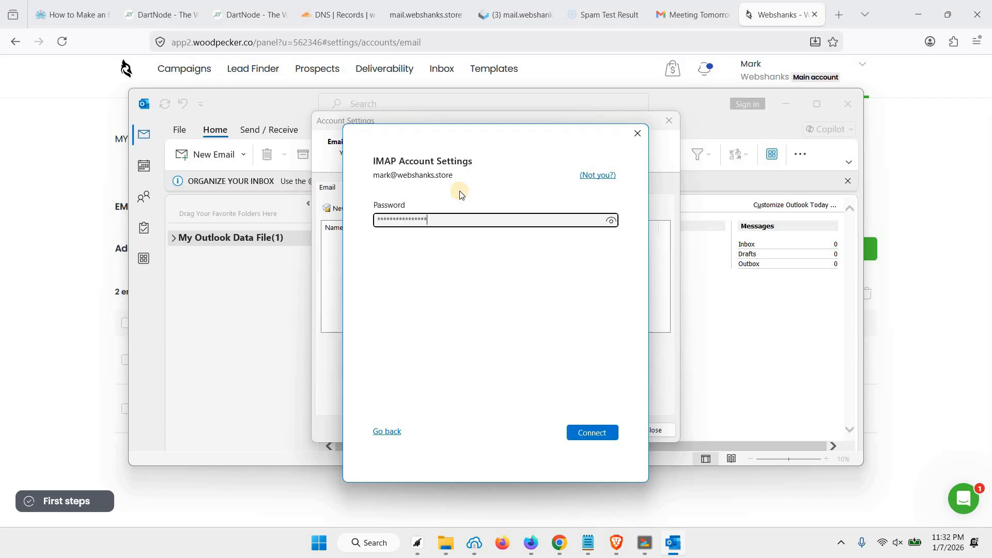
click(585, 431)
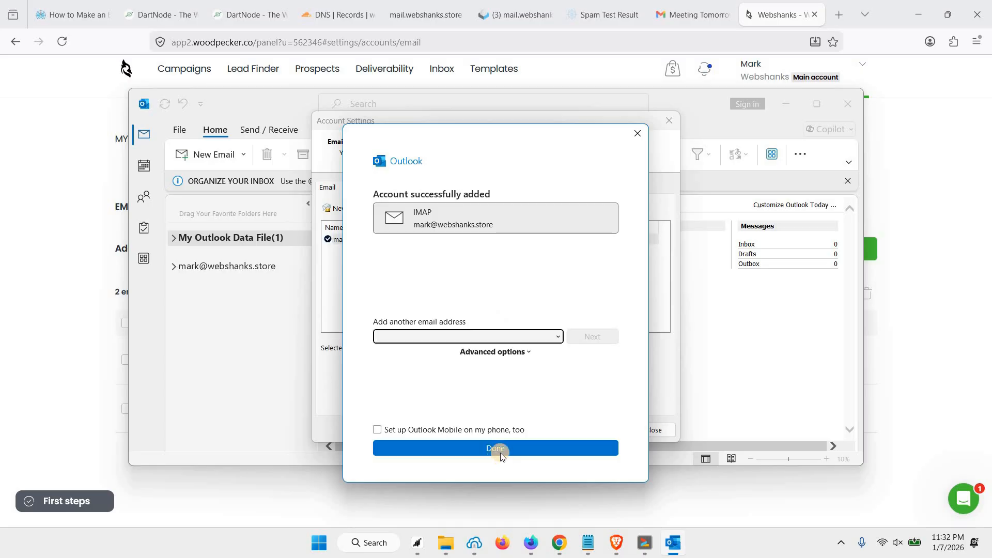
click(503, 452)
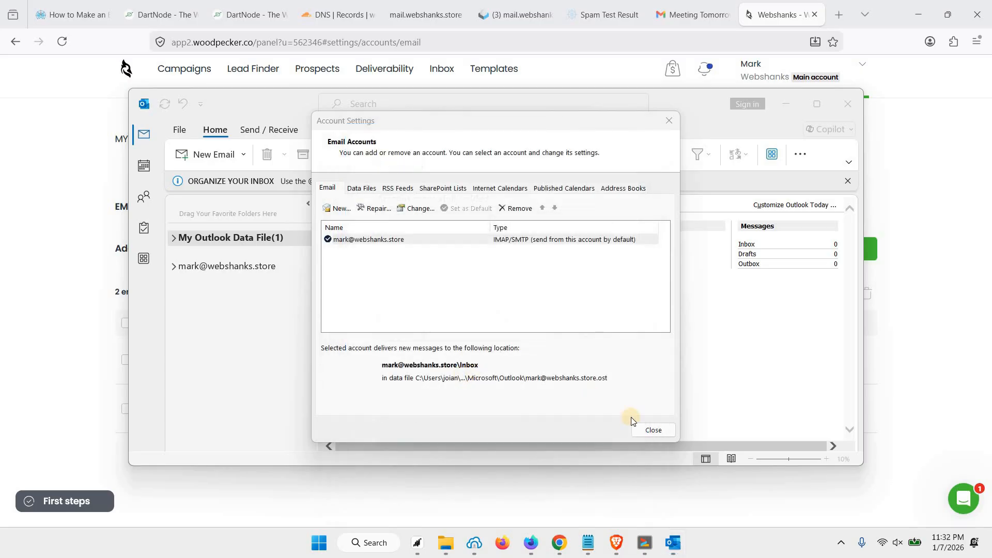
Step: Compose an email to the Gmail address with subject Hello and body 'How are you?'
click(654, 430)
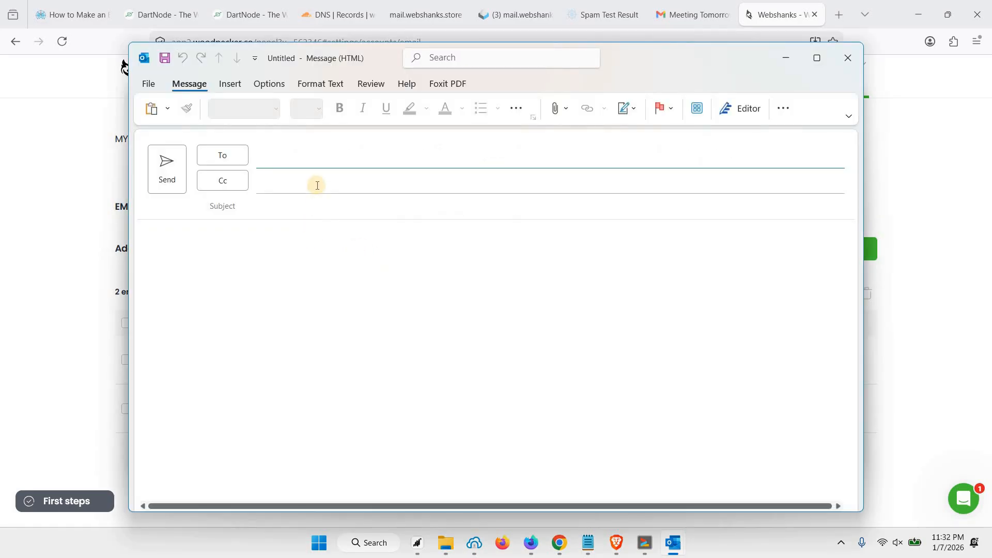
click(317, 185)
click(317, 185)
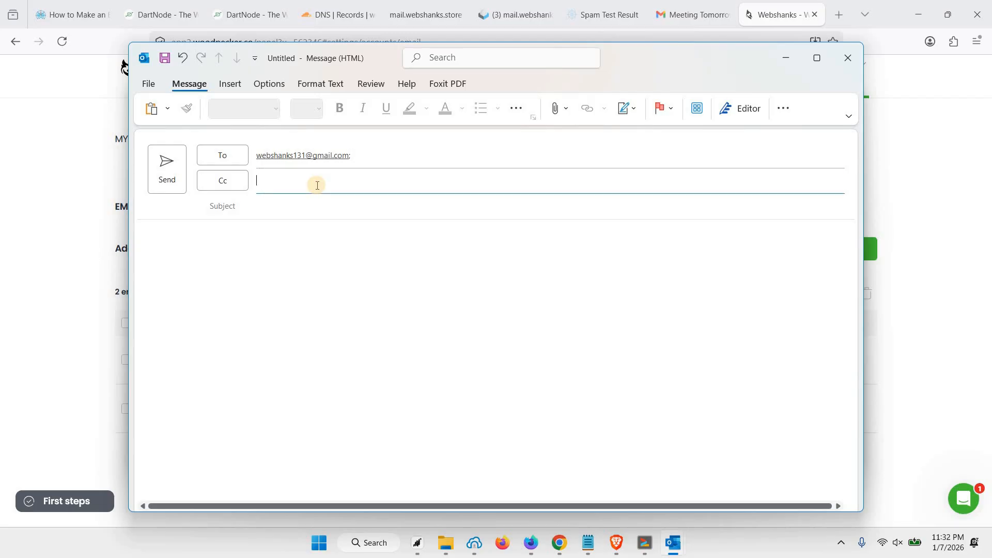
text(Hello)
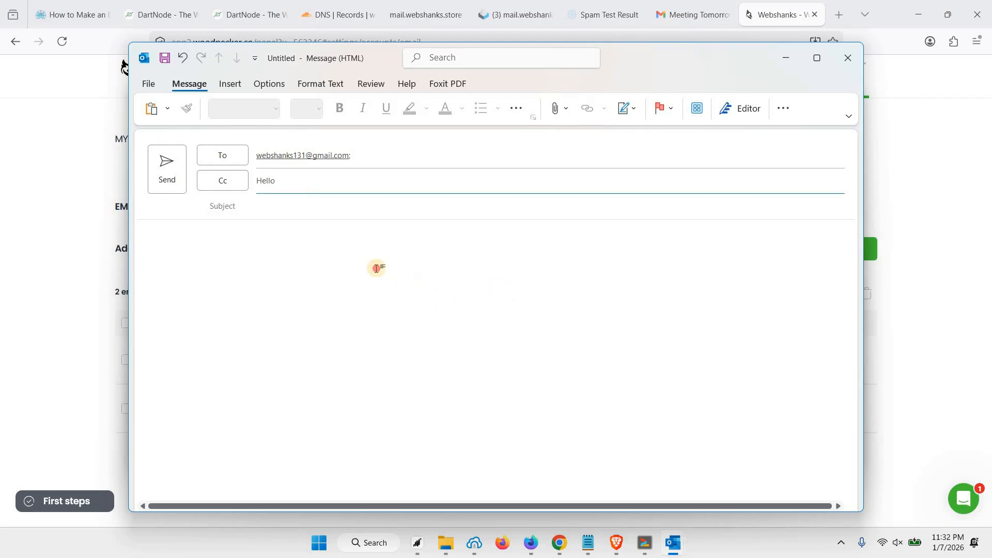
click(379, 268)
text(How ar)
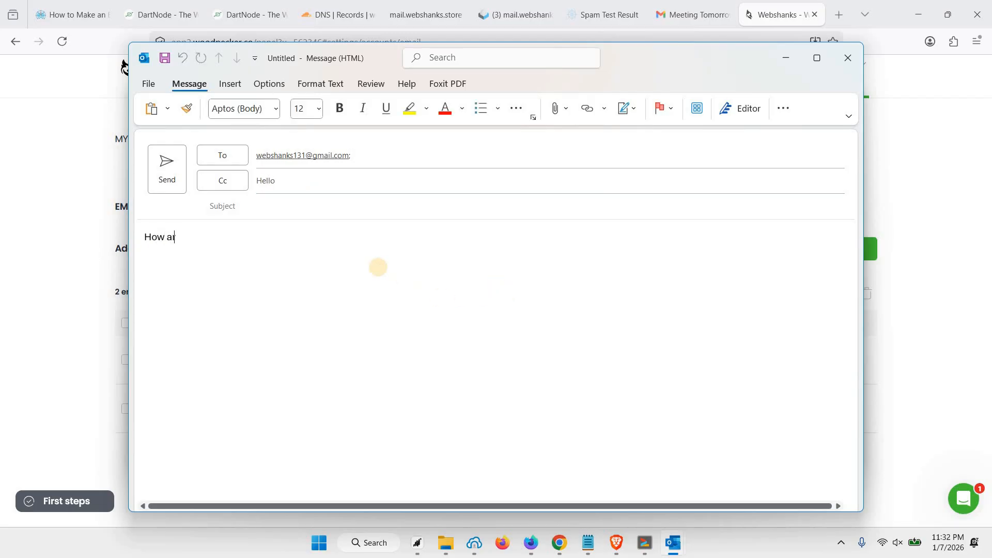
text(e you?)
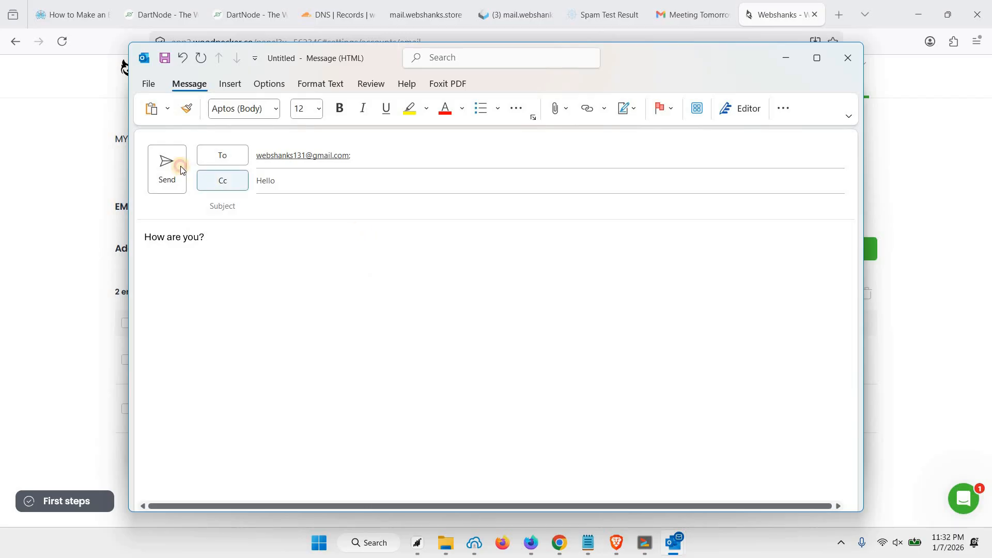
Step: Clear the stray Hello from the Cc field and send the test email
click(182, 170)
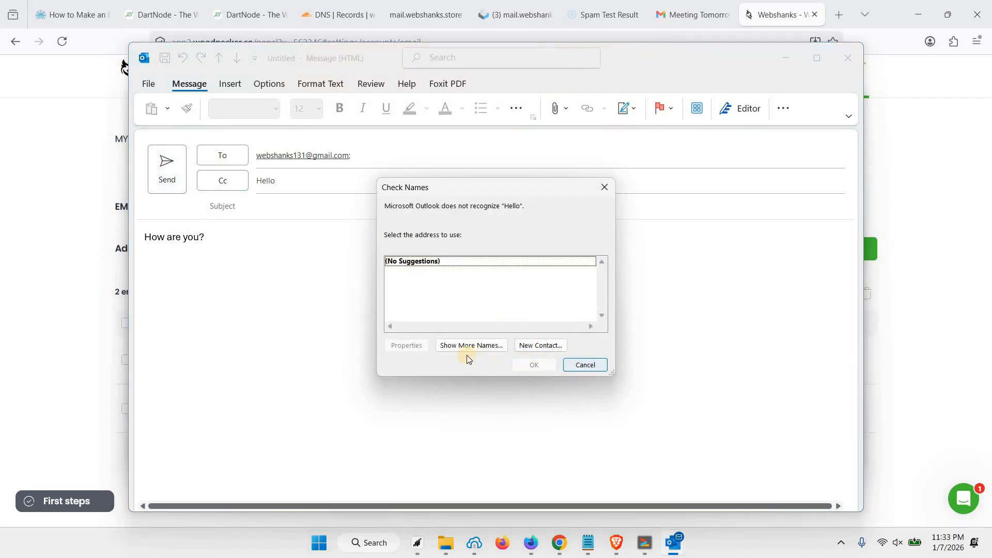
key(Escape)
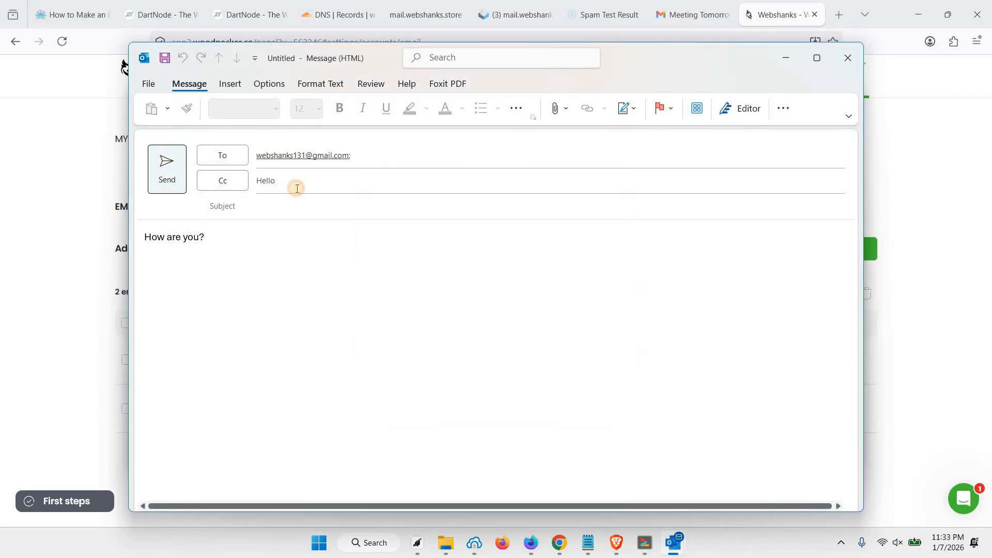
key(BackSpace)
key(BackSpace)
key(BackSpace)
key(BackSpace)
key(BackSpace)
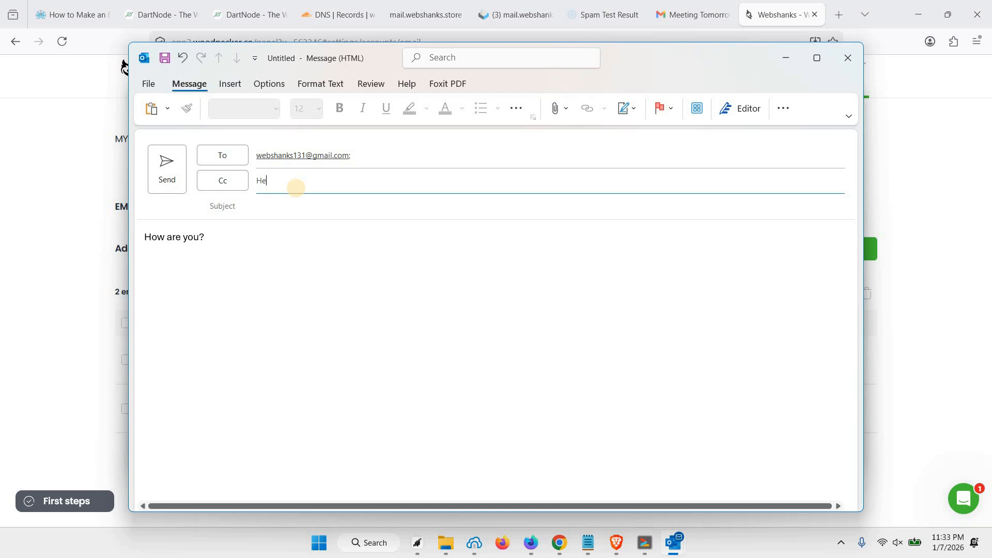
click(261, 211)
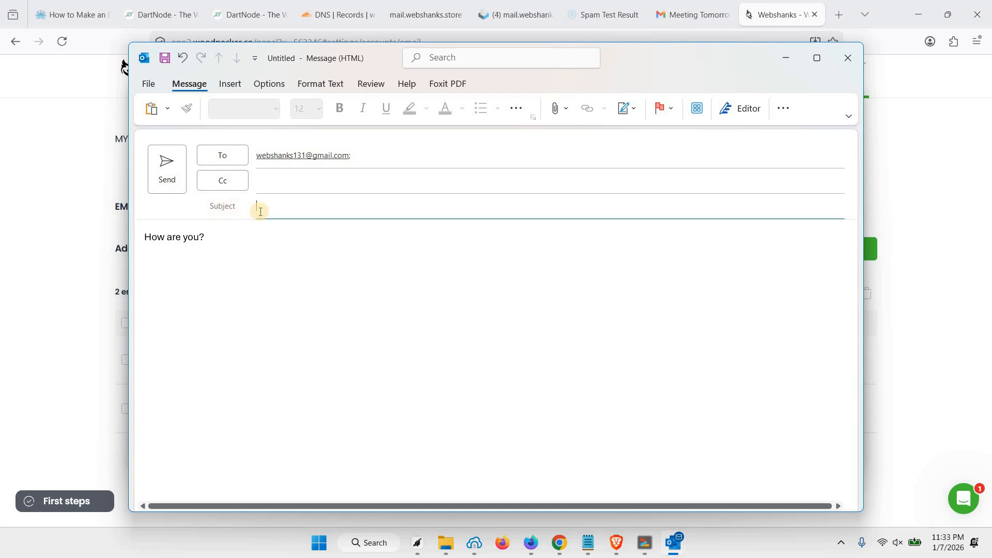
click(162, 175)
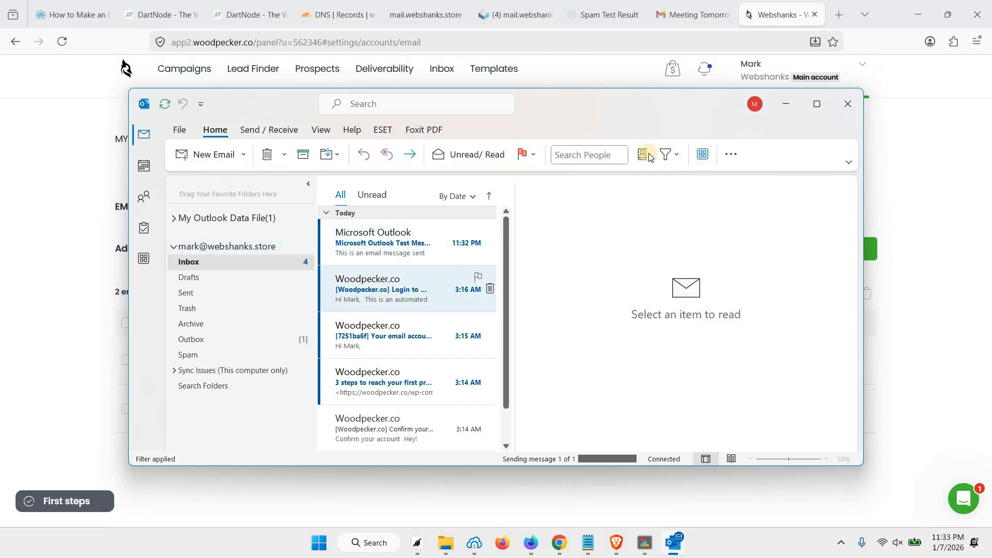
Step: Open the Microsoft Outlook Test Message in the webshanks.store Roundcube inbox
click(517, 15)
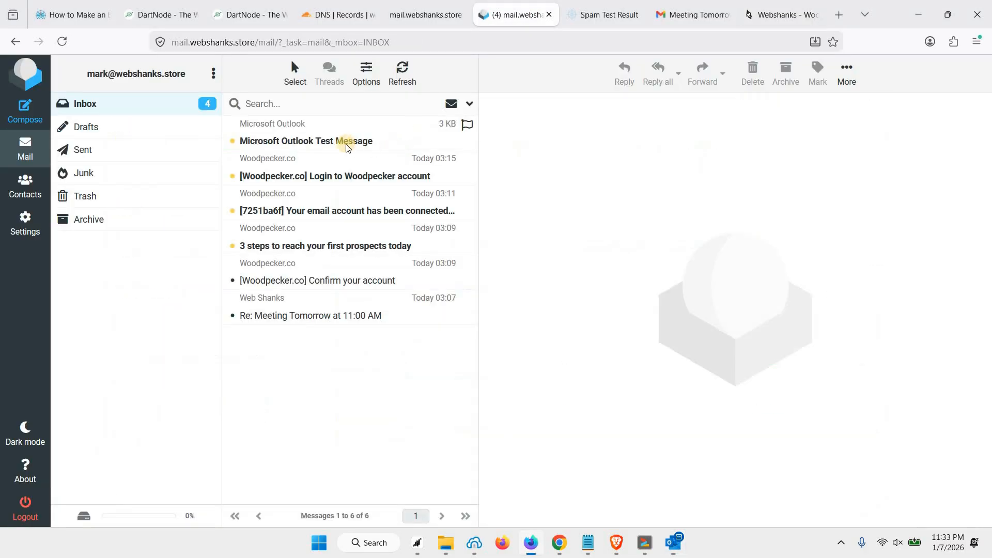
click(347, 148)
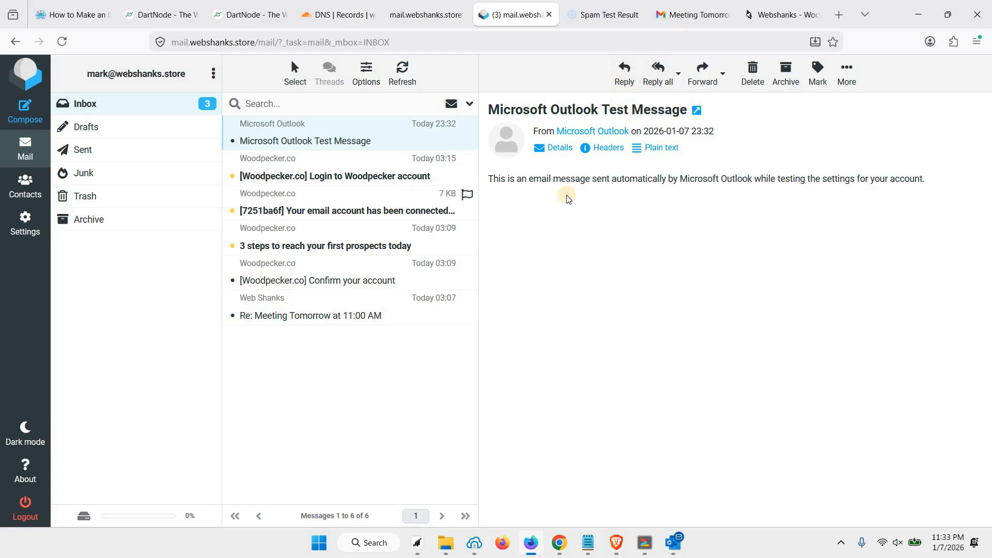
drag(554, 177, 909, 178)
click(708, 226)
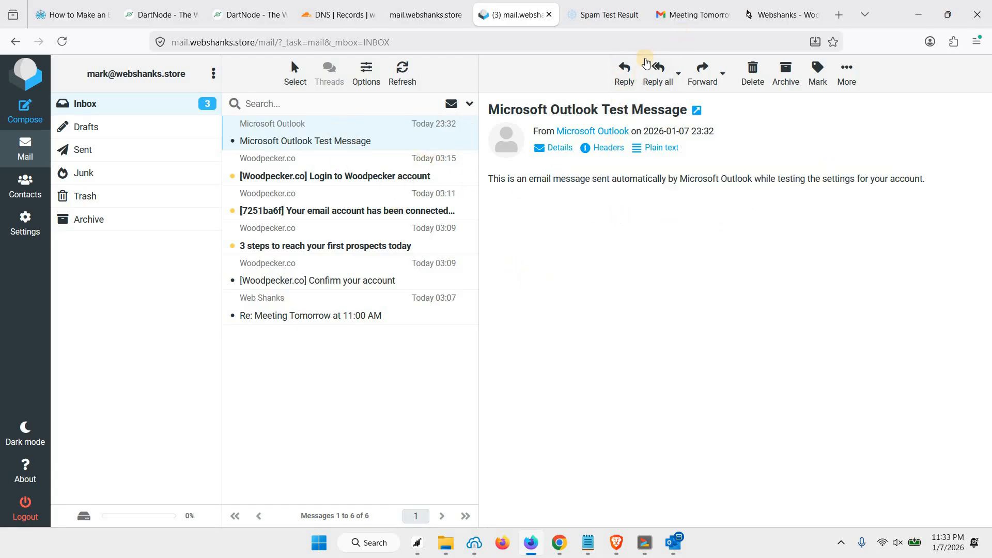
Step: Move the Axigen Licensing email in the Gmail inbox to Trash
click(694, 12)
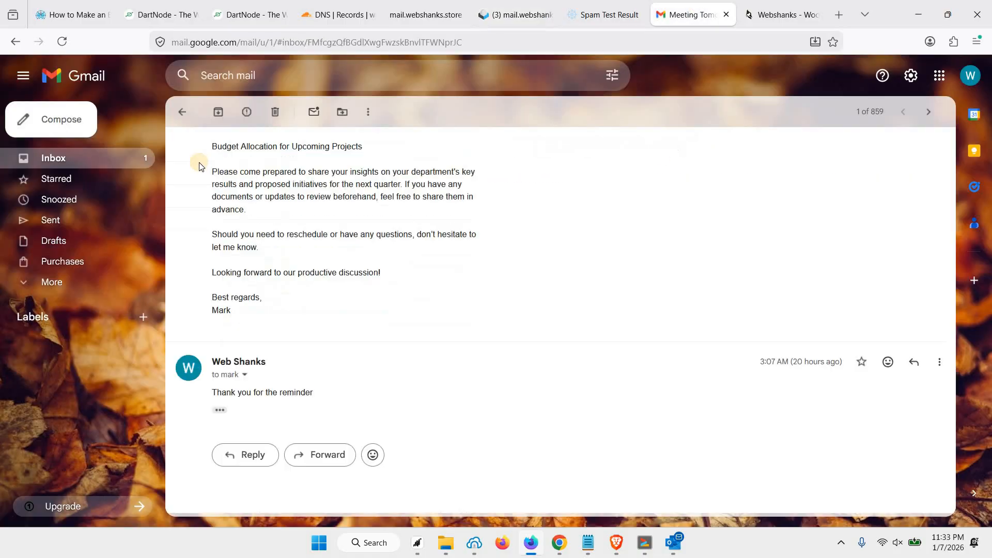
click(58, 282)
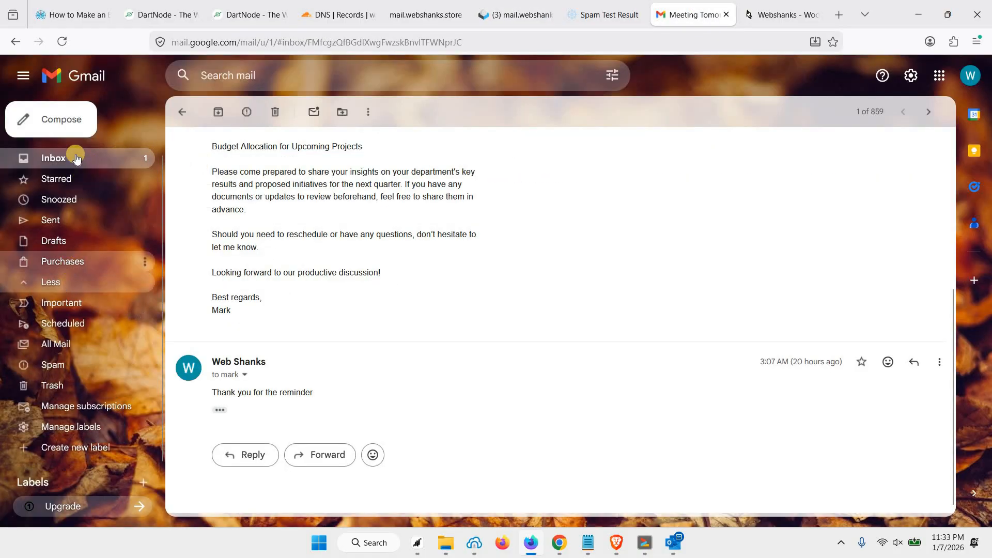
click(75, 159)
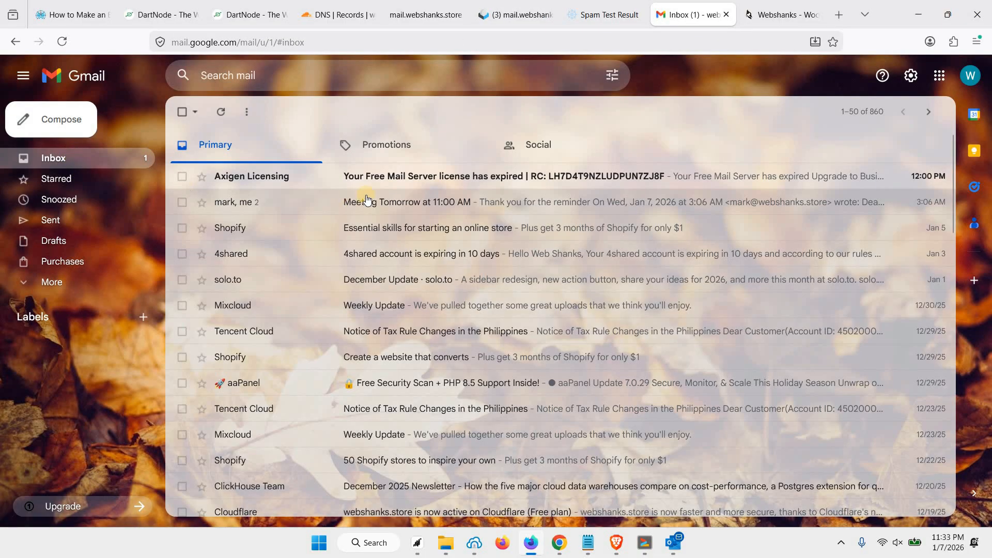
click(182, 176)
click(274, 112)
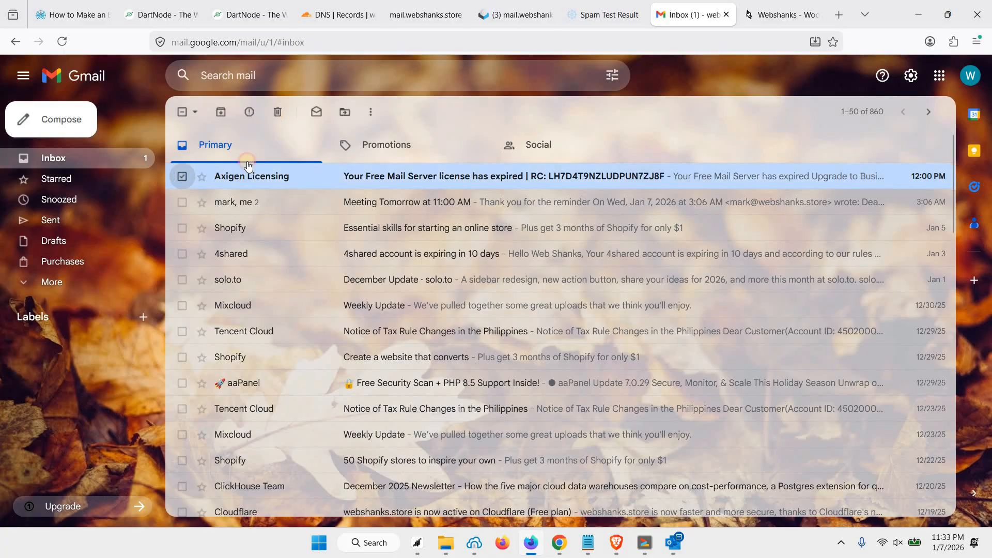
Step: Mark the Hello test message in Spam as not spam and return to the Inbox
click(61, 282)
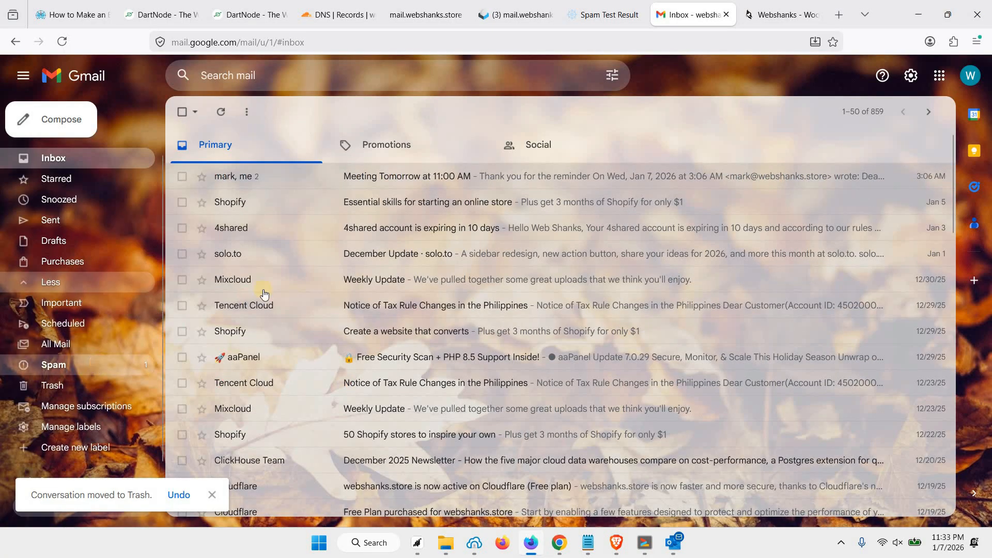
click(54, 364)
click(341, 211)
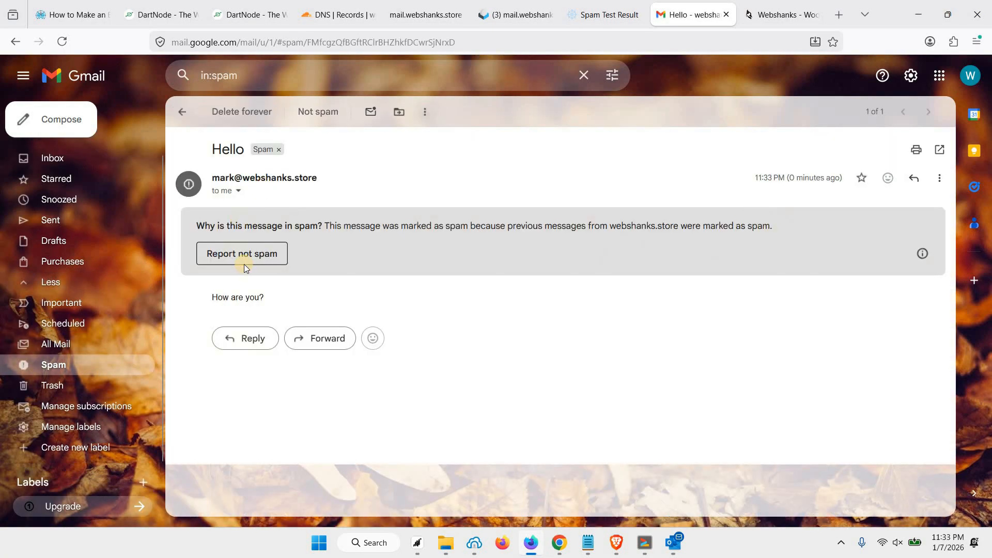
click(244, 260)
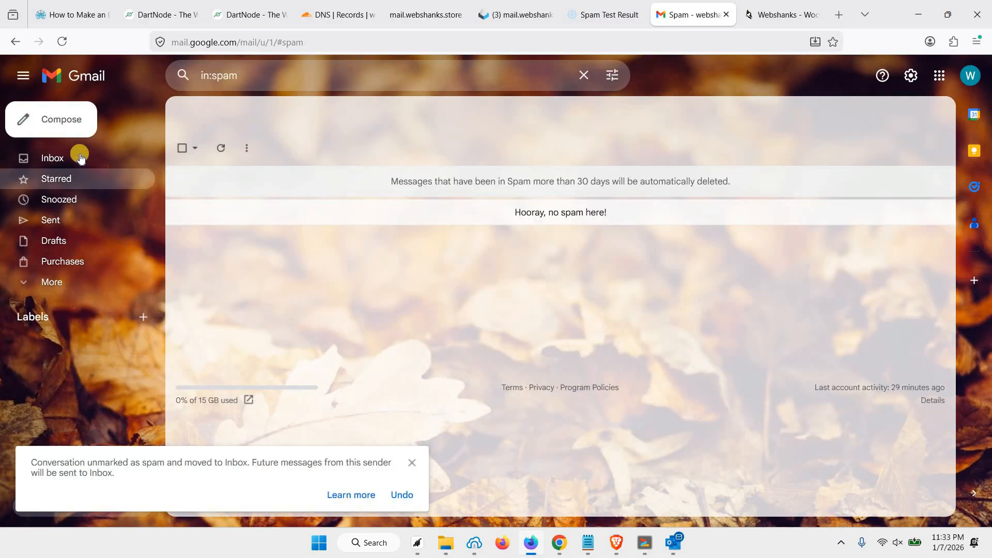
click(79, 152)
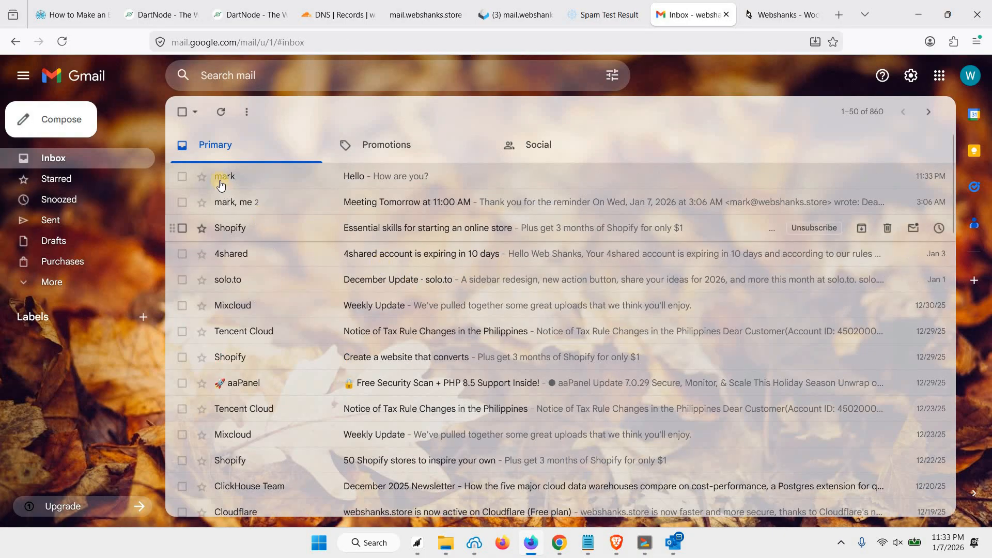
click(70, 14)
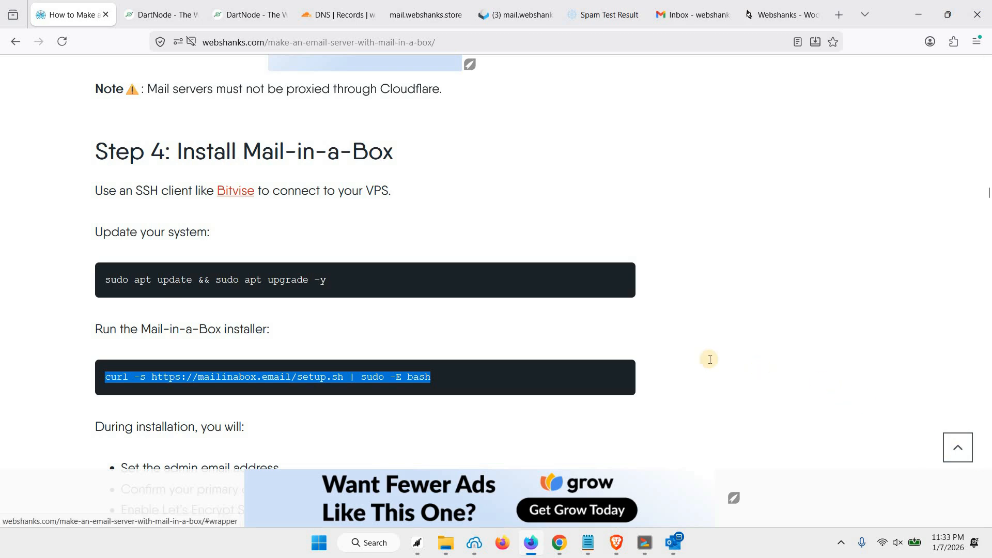
Step: Scroll the Mail-in-a-Box tutorial back to the top to show its title and banner image
click(958, 448)
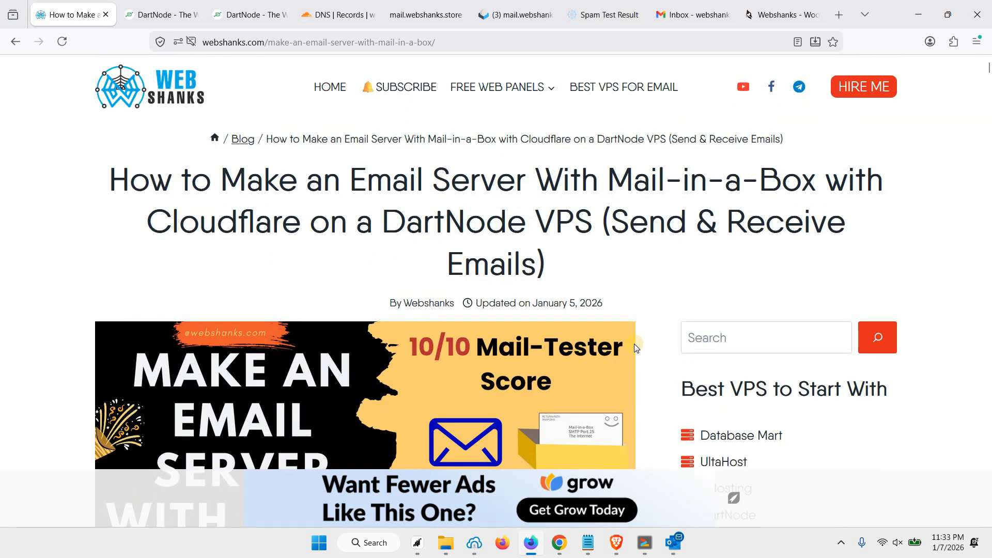
scroll(411, 258, down, 1)
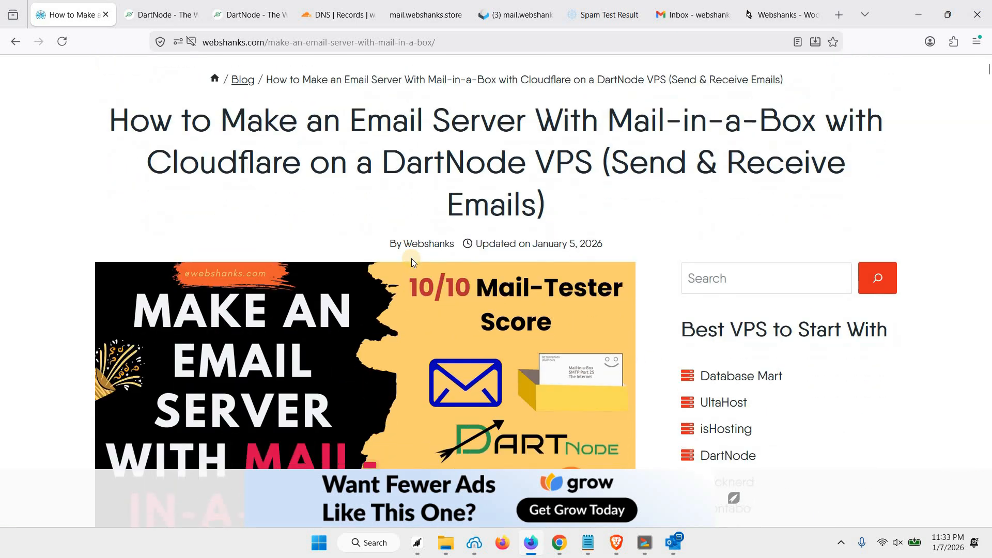
scroll(411, 262, down, 1)
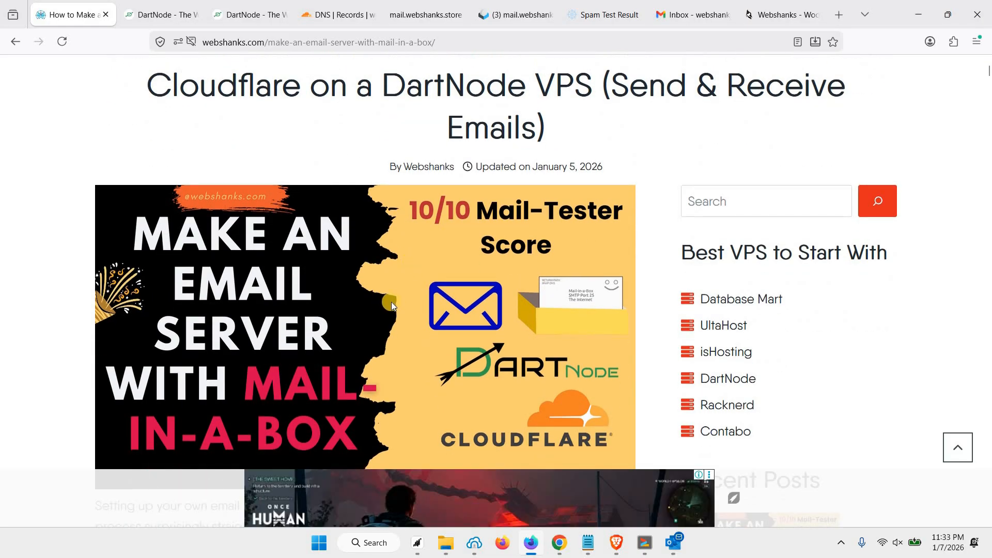
scroll(392, 304, up, 1)
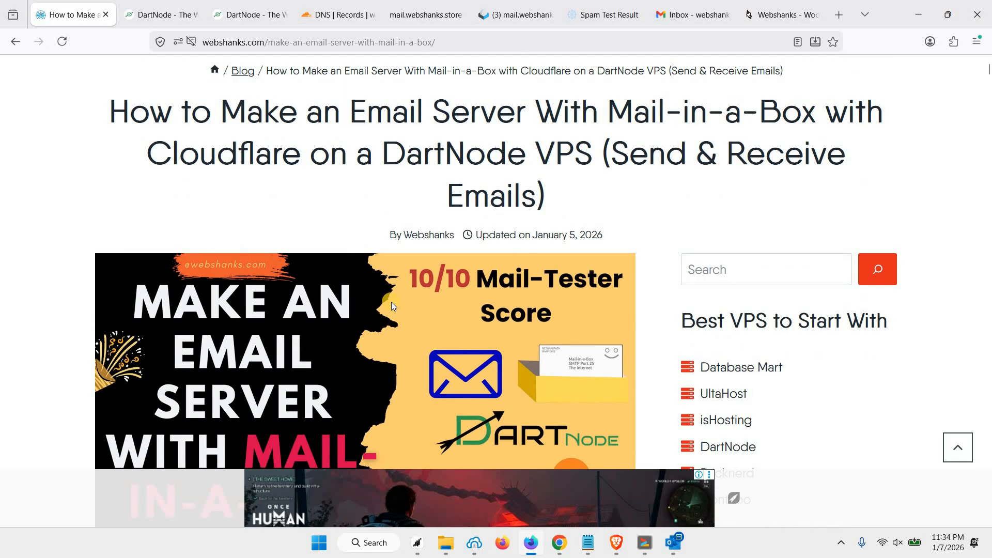